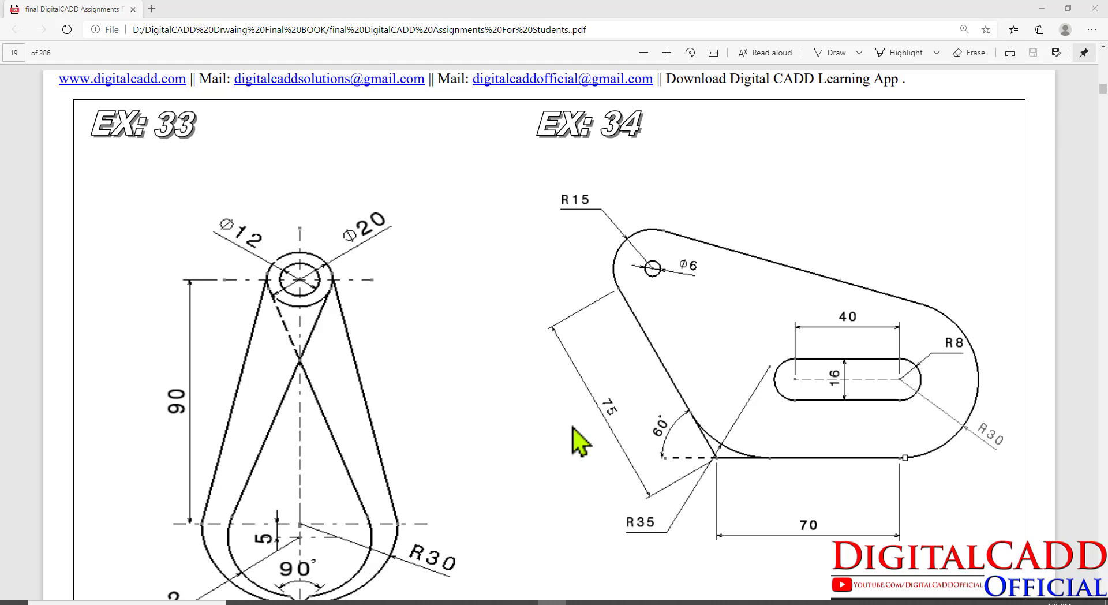
# Step: Mark the EX: 33 and EX: 34 headings with red boxes in the PDF, then clear the marks
pyautogui.moveTo(76, 96); pyautogui.dragTo(213, 149)
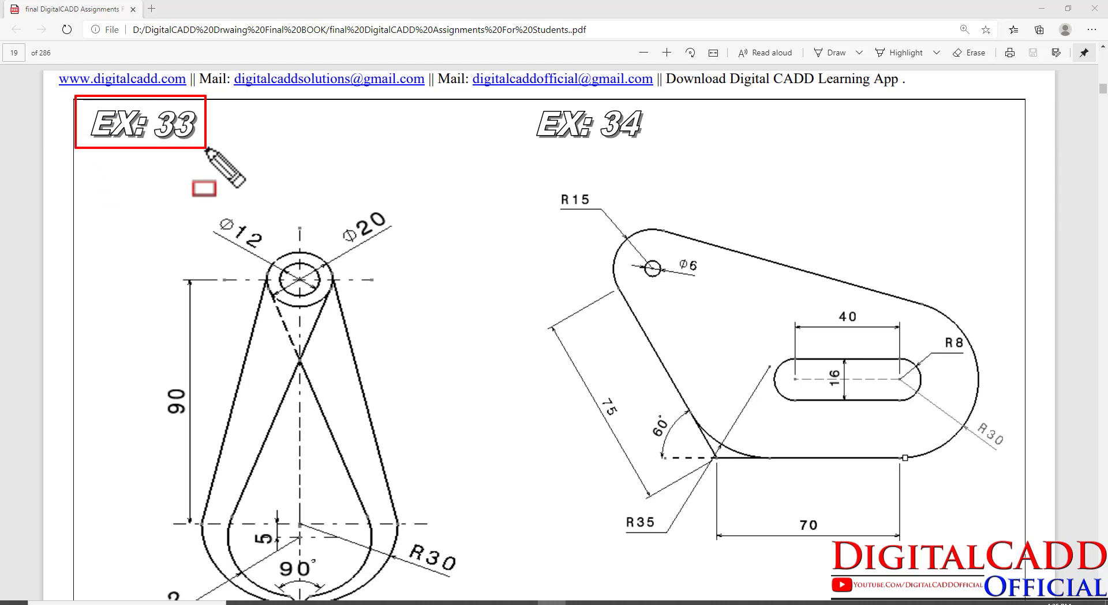
pyautogui.moveTo(515, 95); pyautogui.dragTo(655, 148)
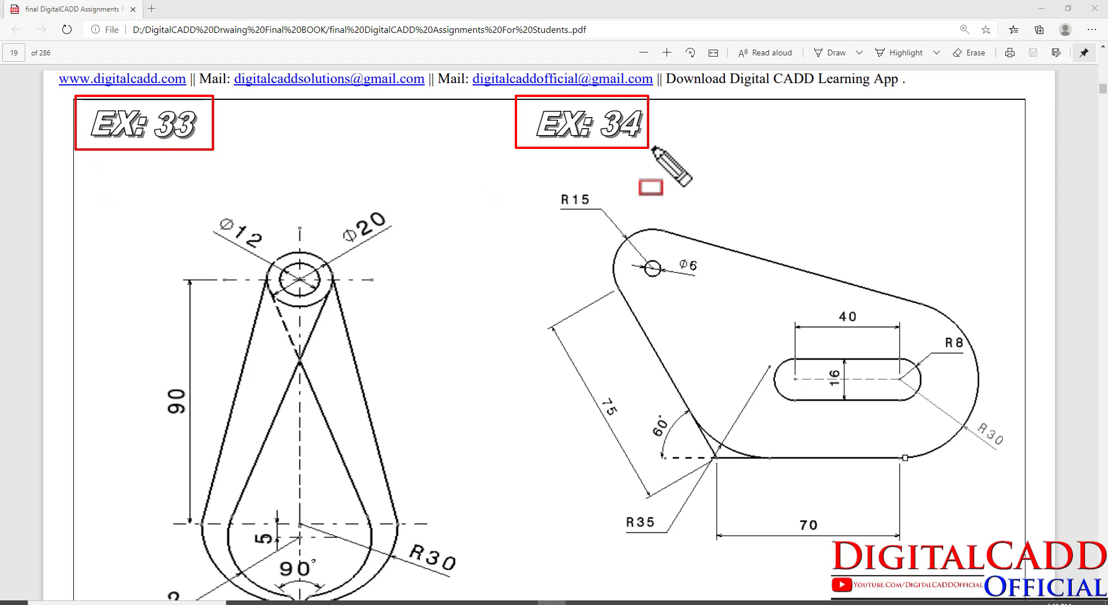
pyautogui.press('Escape')
# Step: Look over the AutoCAD drawing and pan it left and down
pyautogui.hotkey('alt', 'Tab')
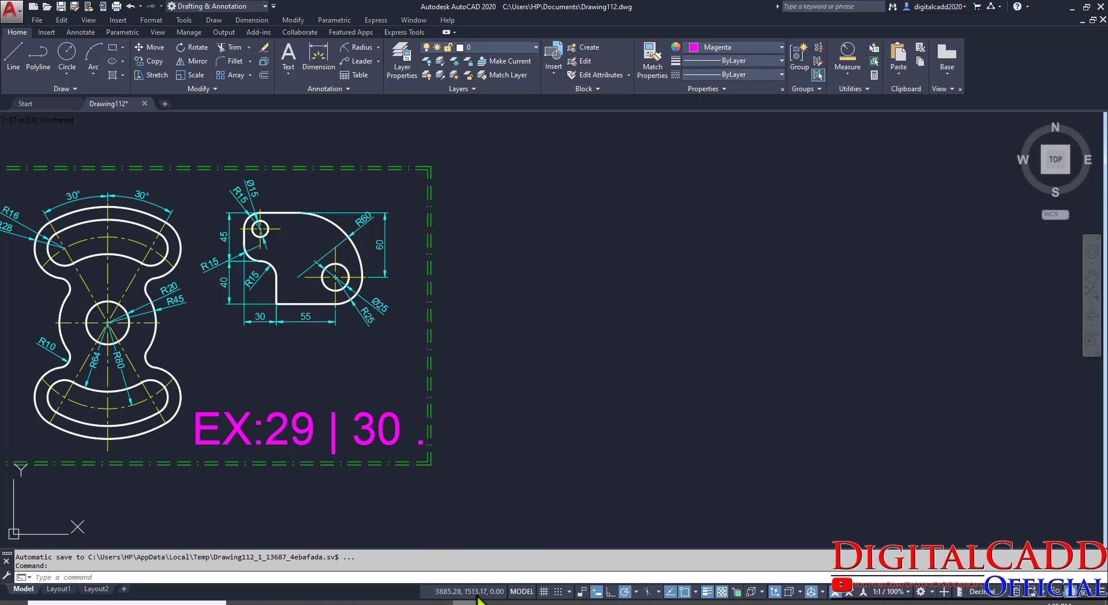
pyautogui.scroll(3, 323, 432)
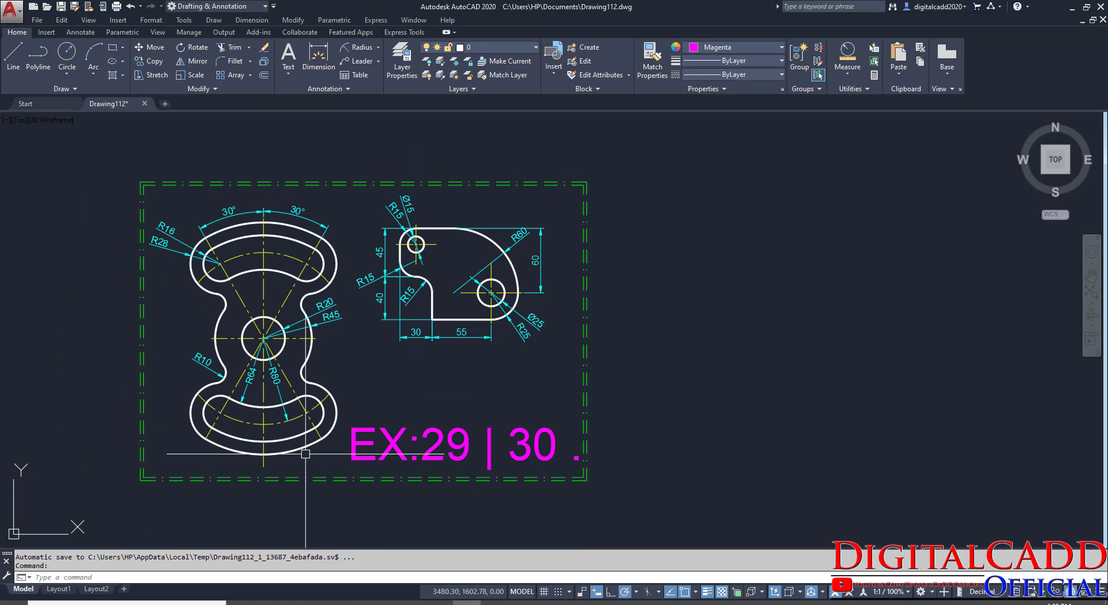
pyautogui.moveTo(609, 521); pyautogui.dragTo(529, 503, button='middle')
pyautogui.moveTo(766, 307); pyautogui.dragTo(665, 346, button='middle')
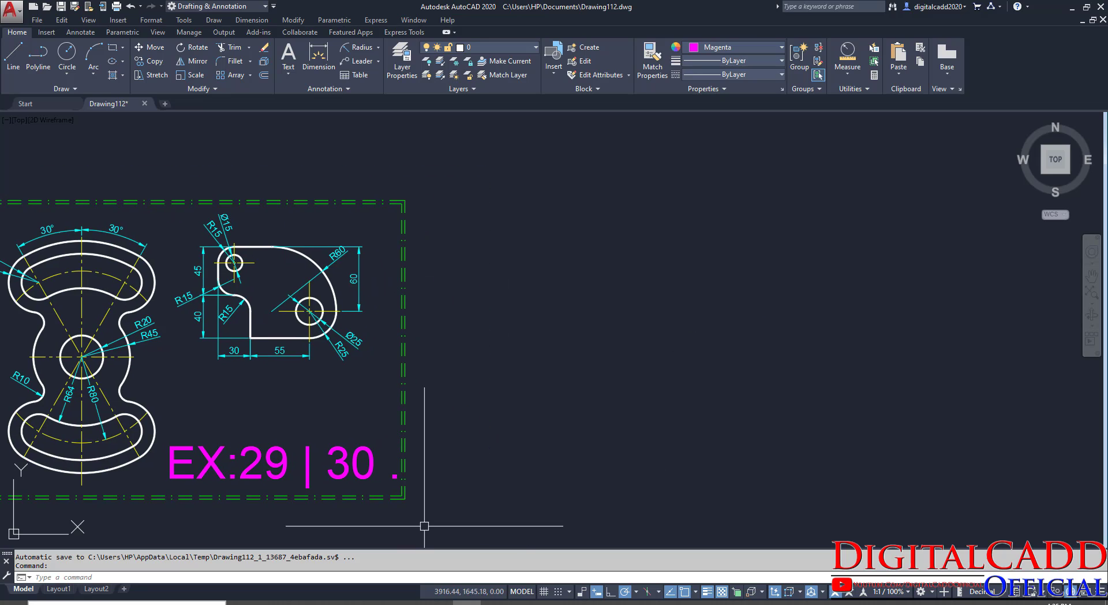
# Step: Scroll the PDF until the whole EX: 33 teardrop shows down to its R22 arc, then return to AutoCAD
pyautogui.click(325, 603)
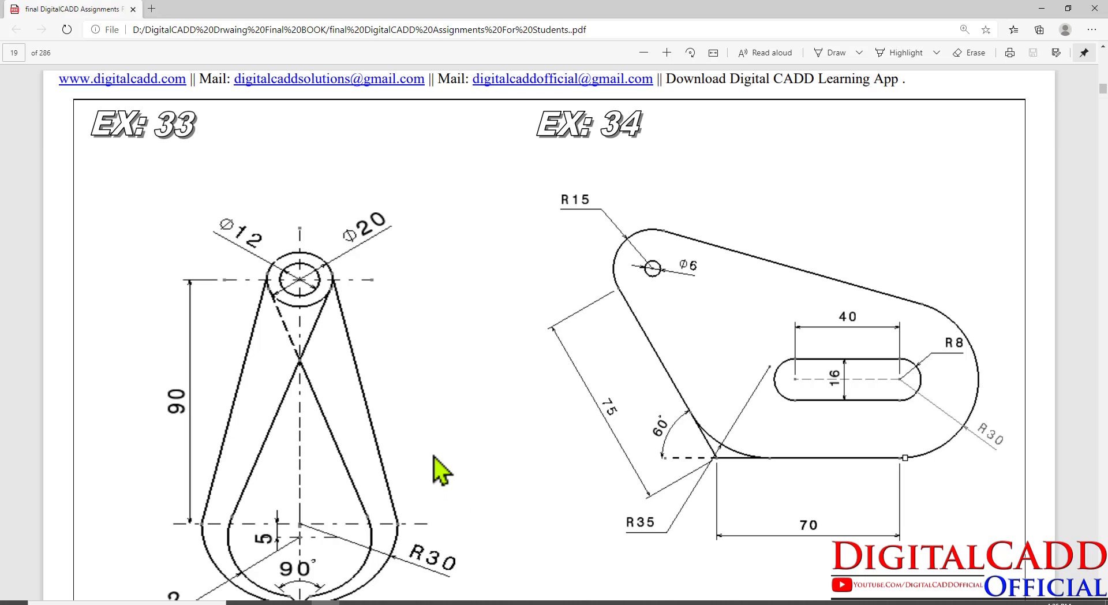
pyautogui.scroll(-3, 415, 466)
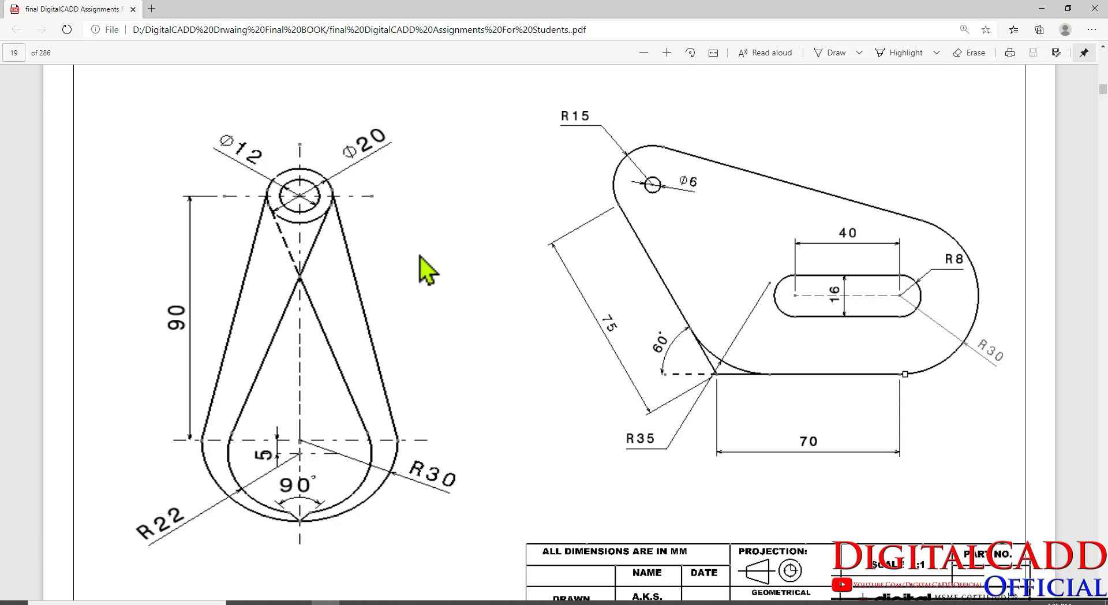
pyautogui.scroll(6, 430, 277)
pyautogui.scroll(-5, 480, 327)
pyautogui.scroll(-1, 487, 337)
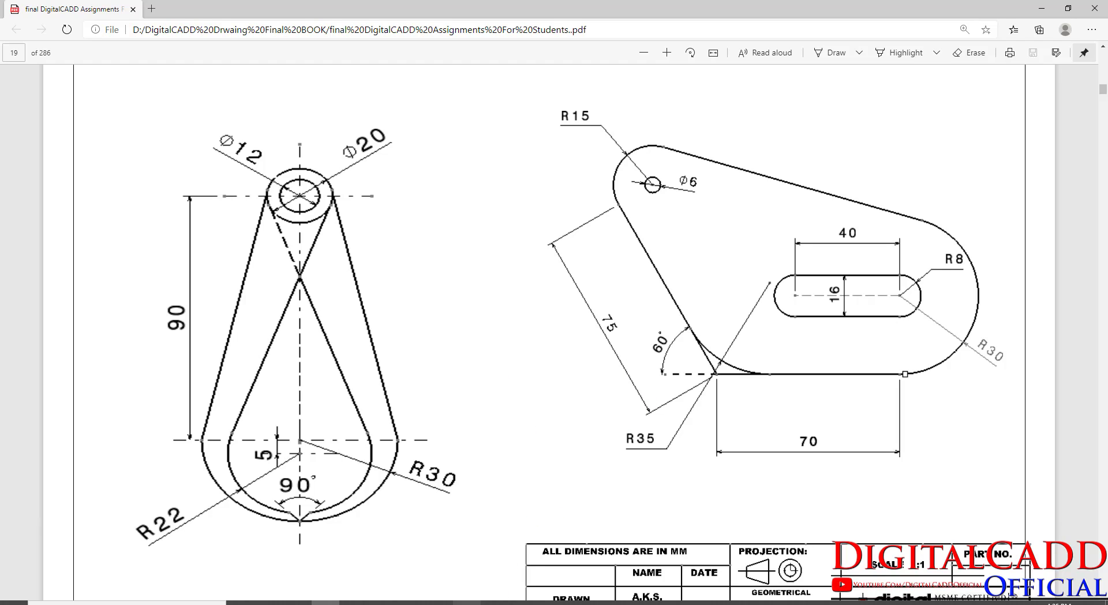
pyautogui.moveTo(466, 602)
pyautogui.scroll(1, 279, 353)
pyautogui.scroll(1, 278, 354)
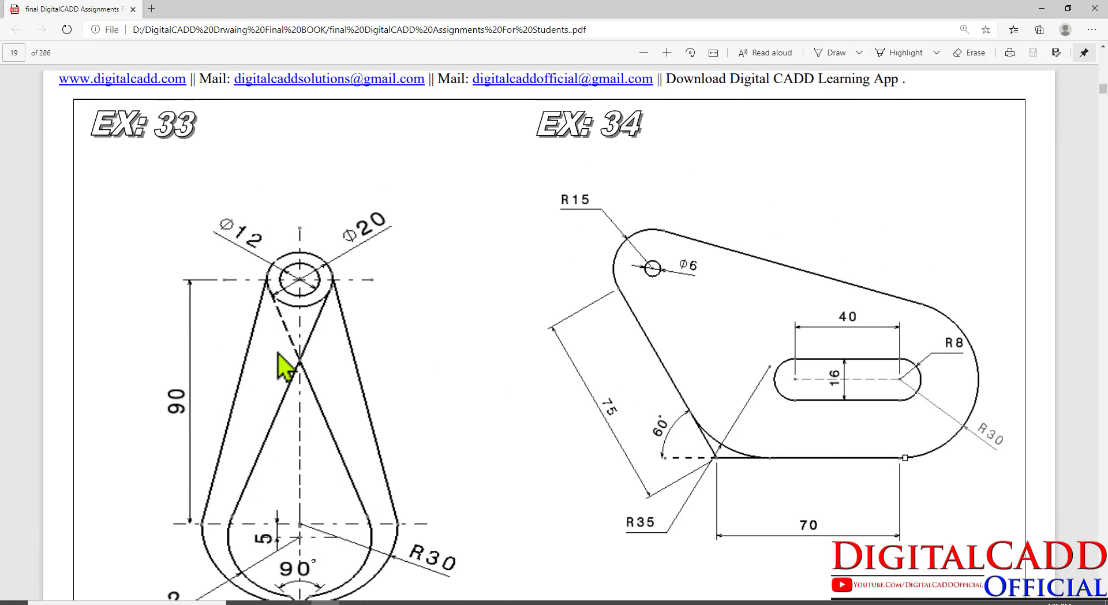
pyautogui.scroll(-2, 278, 357)
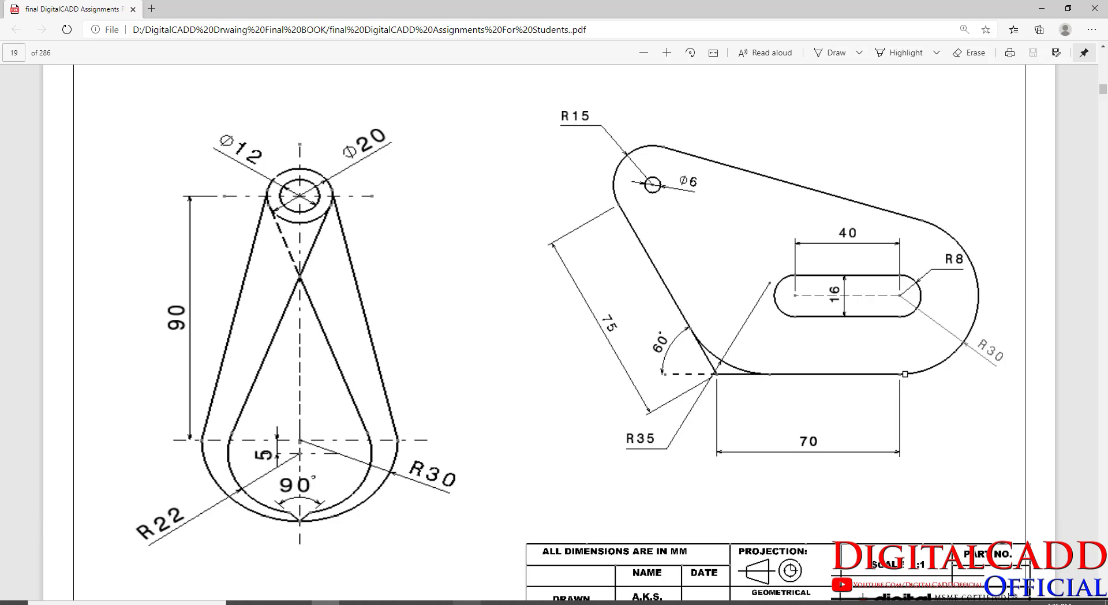
pyautogui.click(467, 603)
# Step: Pan the EX:29 | 30 drawings left to leave open space on the right, then glance at the PDF
pyautogui.moveTo(563, 383)
pyautogui.mouseDown(button='middle')
pyautogui.moveTo(708, 345)
pyautogui.moveTo(748, 358)
pyautogui.mouseUp(button='middle')
pyautogui.moveTo(483, 416)
pyautogui.mouseDown(button='middle')
pyautogui.moveTo(508, 414)
pyautogui.moveTo(466, 413)
pyautogui.mouseUp(button='middle')
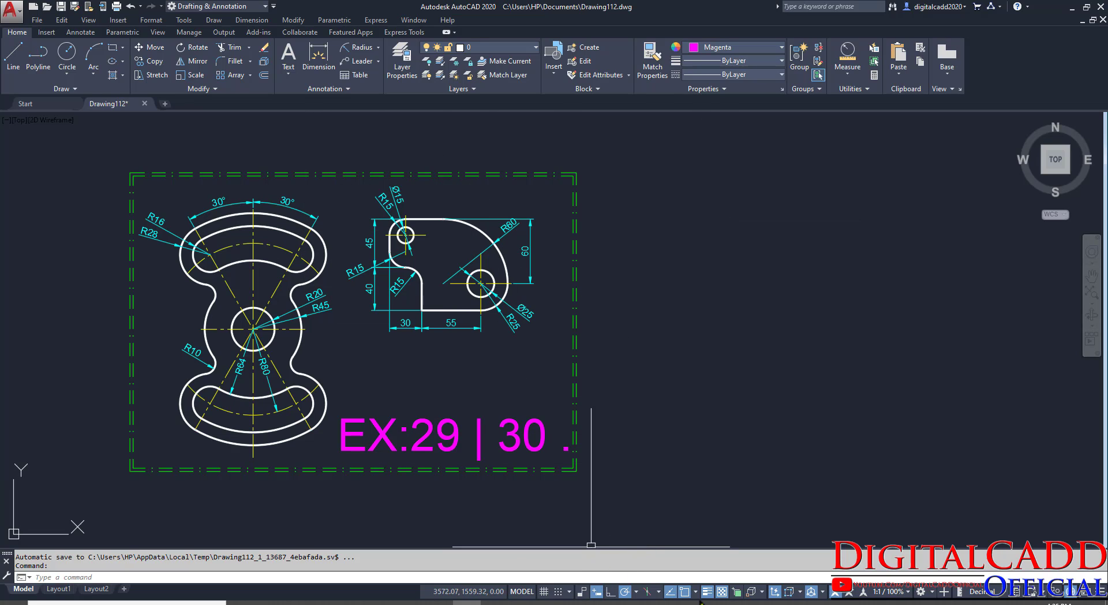
pyautogui.moveTo(508, 301); pyautogui.dragTo(476, 293, button='middle')
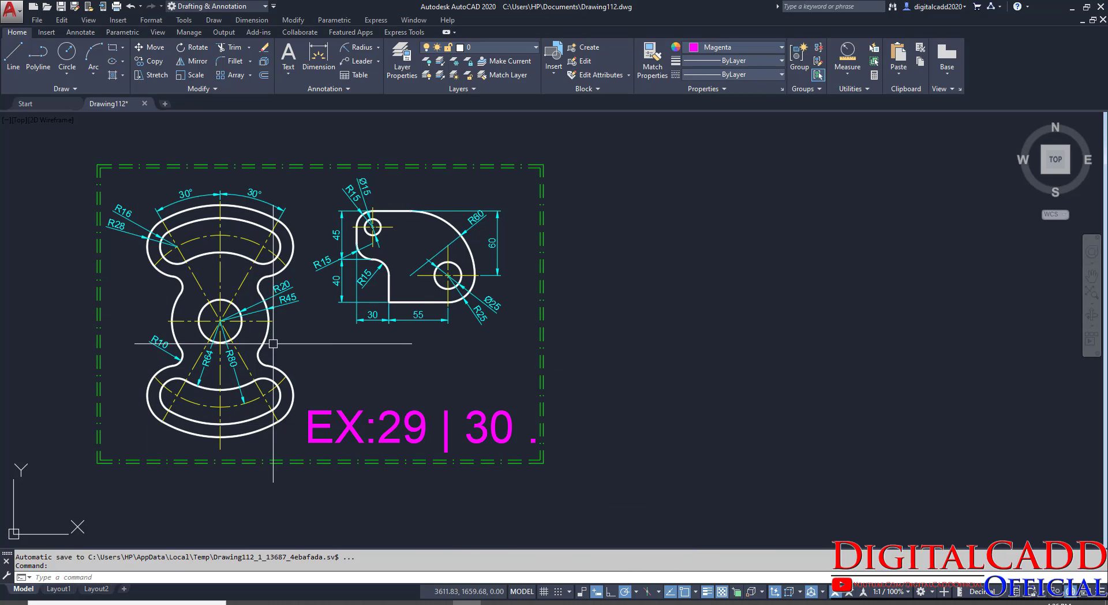
pyautogui.moveTo(597, 343); pyautogui.dragTo(549, 351, button='middle')
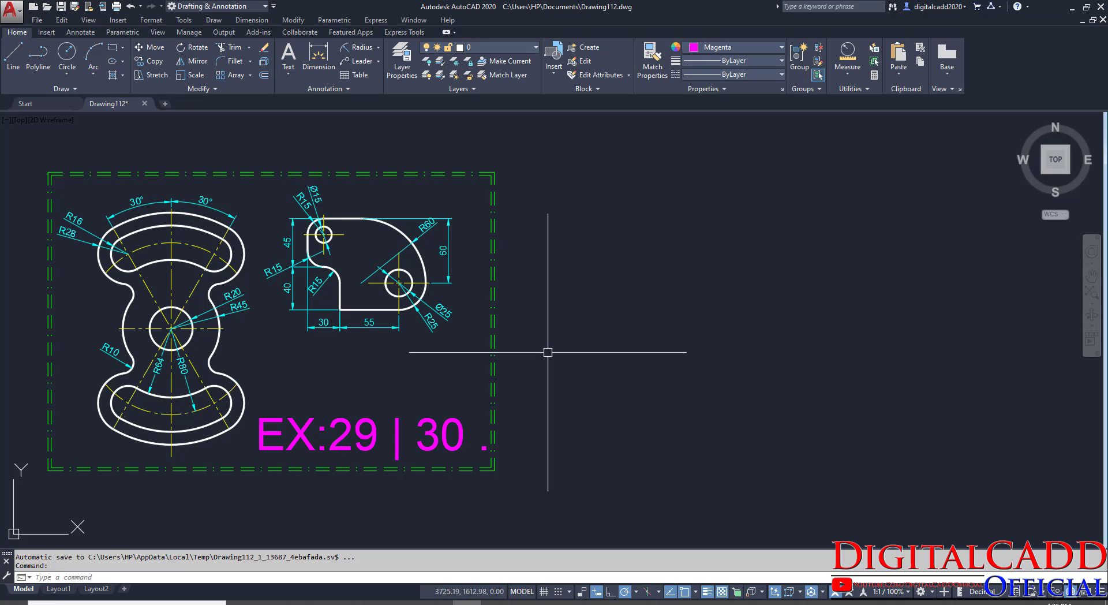
pyautogui.moveTo(553, 358); pyautogui.dragTo(521, 349, button='middle')
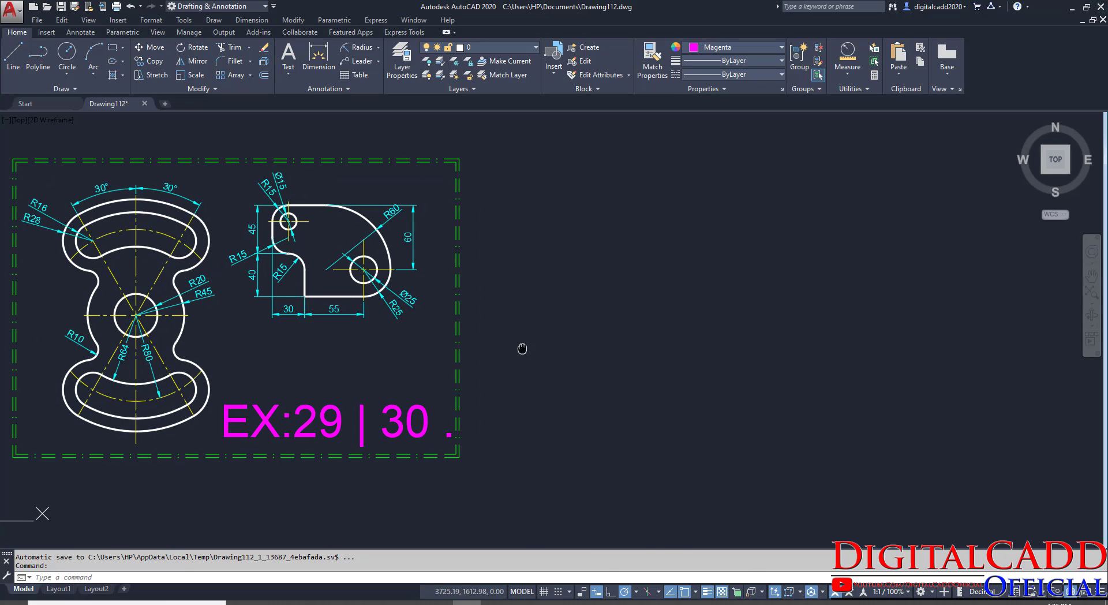
pyautogui.hotkey('alt', 'Tab')
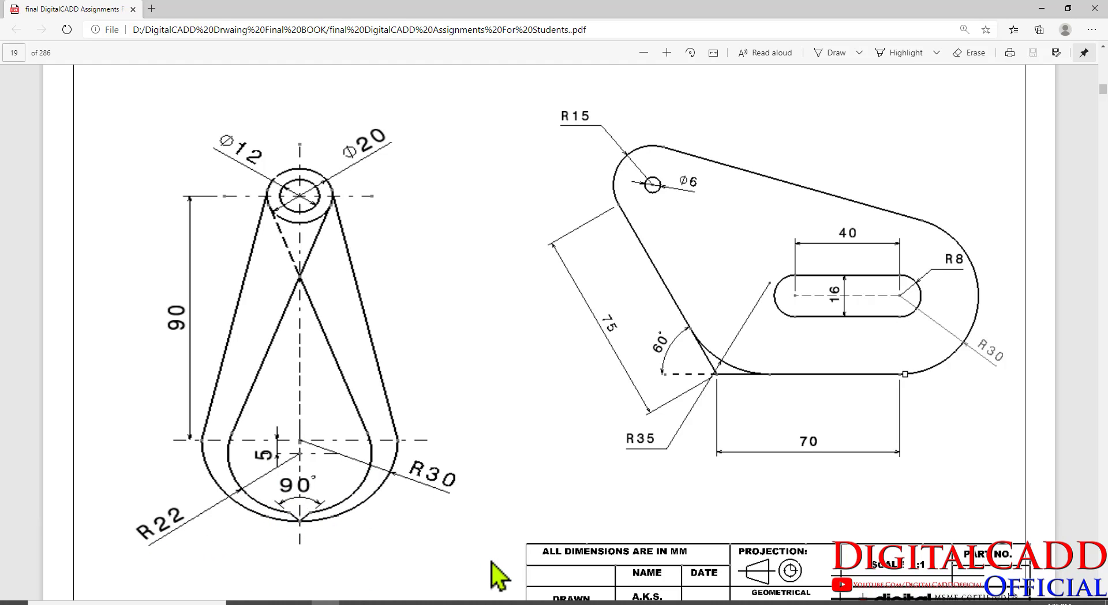
# Step: Set the current colour to ByLayer and the lineweight to 0.30 mm, then pan left
pyautogui.click(467, 602)
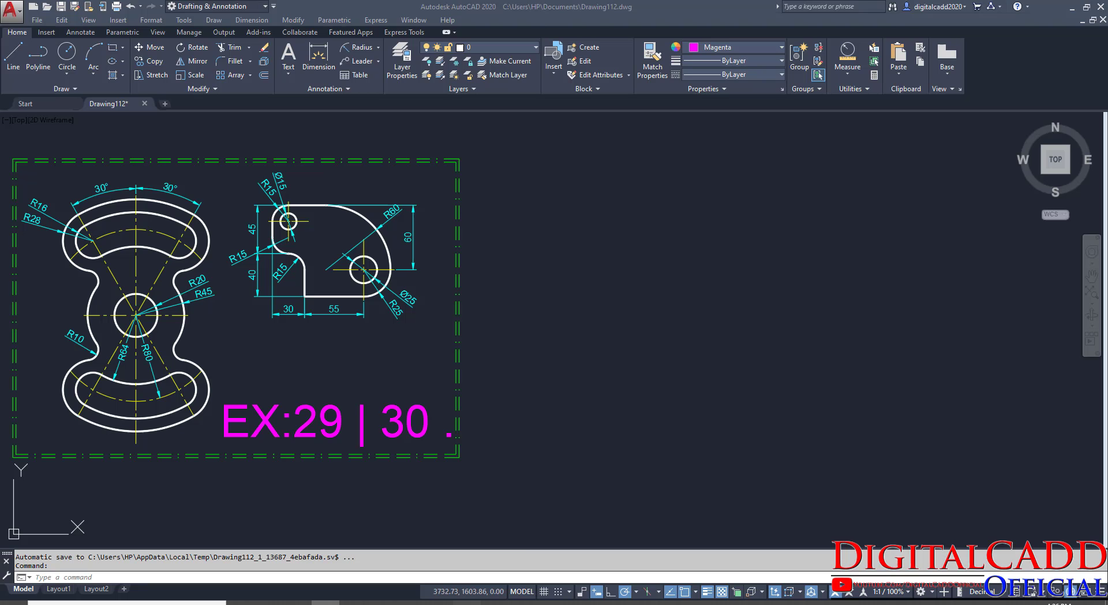
pyautogui.click(732, 49)
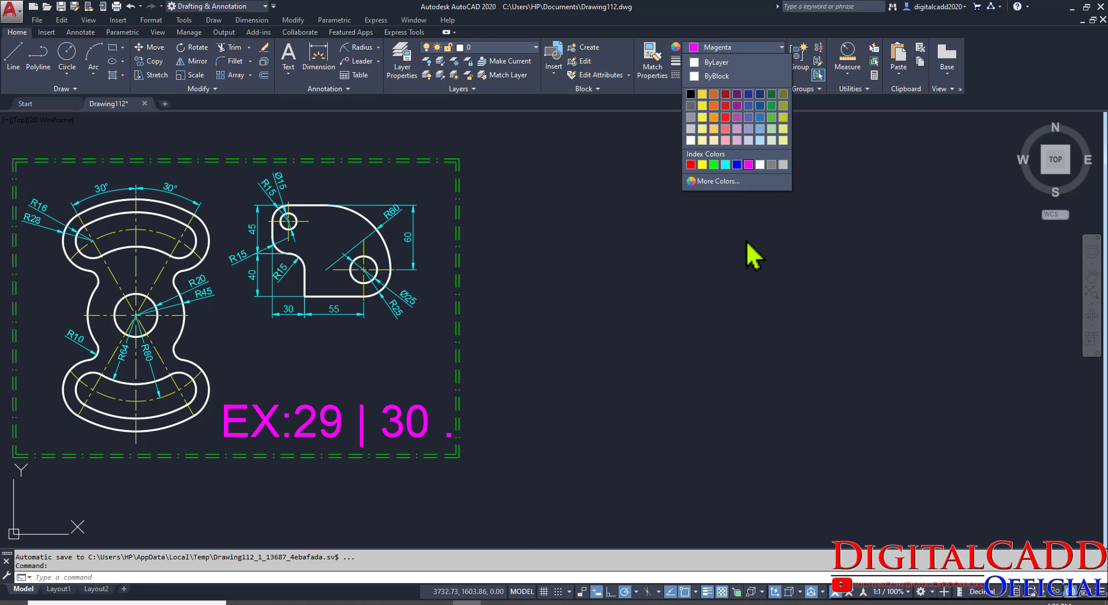
pyautogui.click(717, 62)
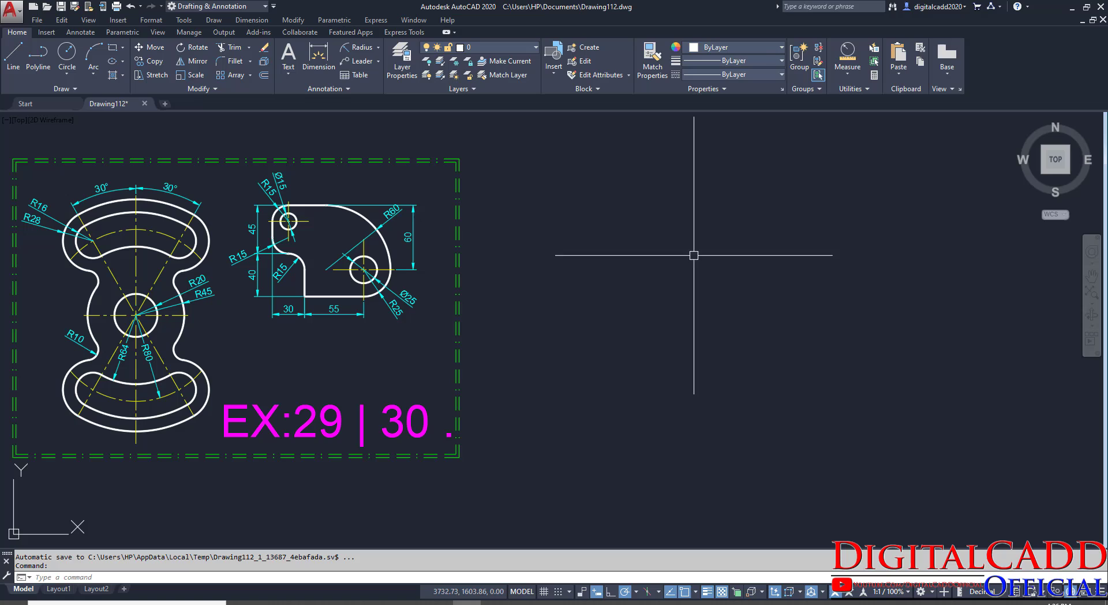
pyautogui.click(744, 62)
pyautogui.click(742, 237)
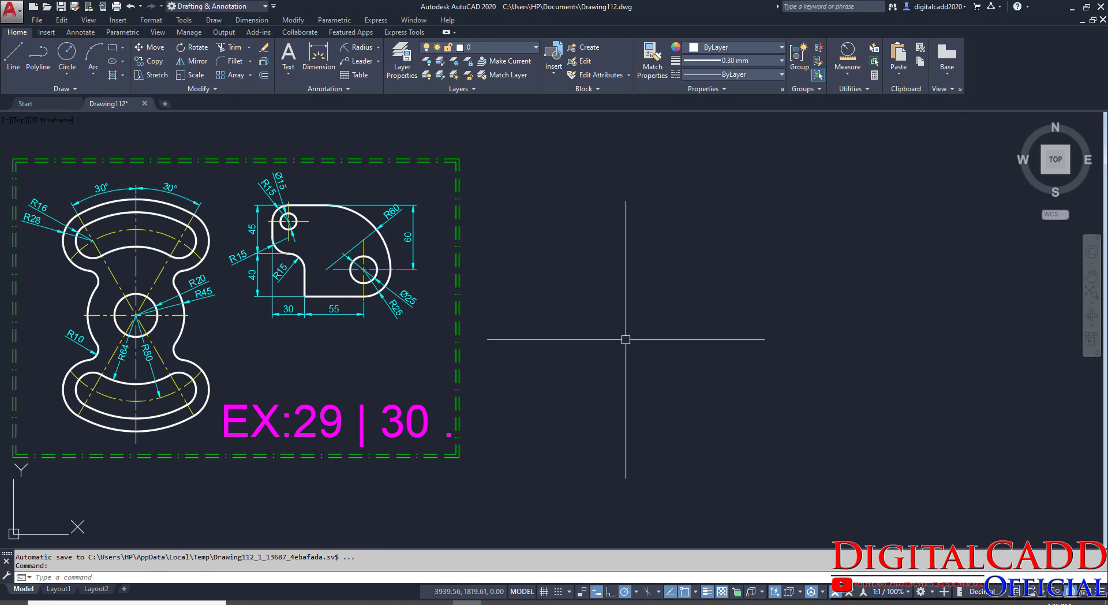
pyautogui.moveTo(569, 351); pyautogui.dragTo(367, 366, button='middle')
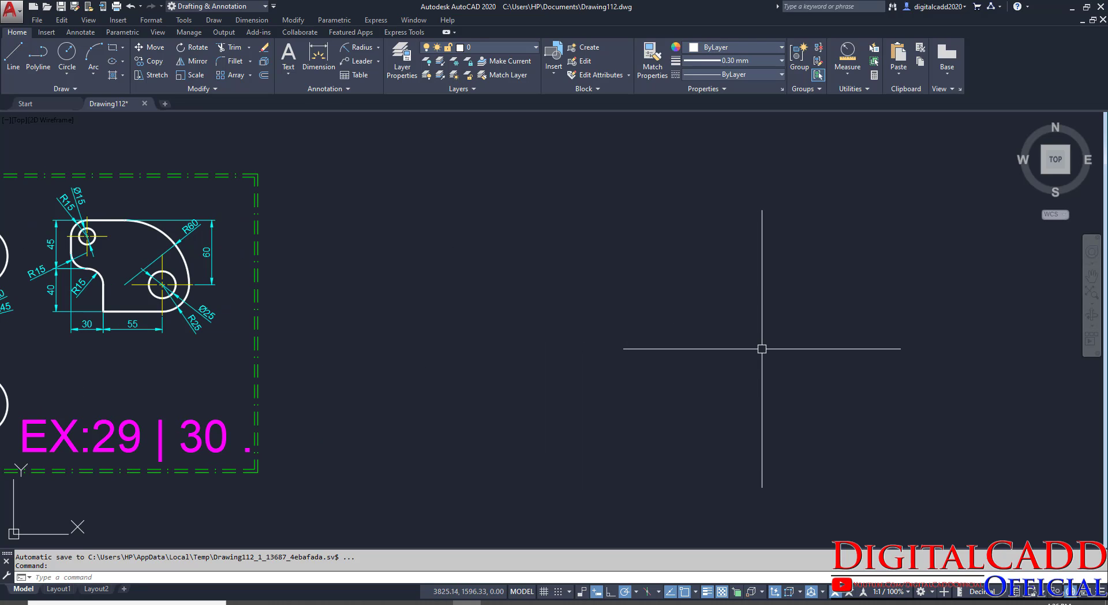
# Step: Draw a radius-22 circle in the empty area with Ortho on, then check the PDF
pyautogui.write('c')
pyautogui.press('Return')
pyautogui.click(651, 372)
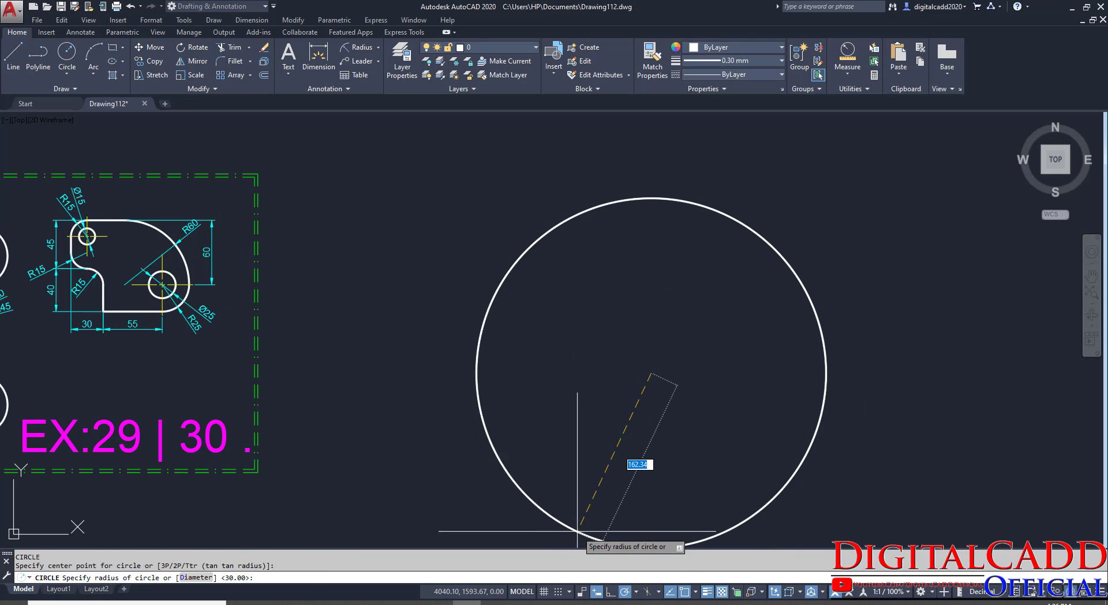
pyautogui.click(609, 591)
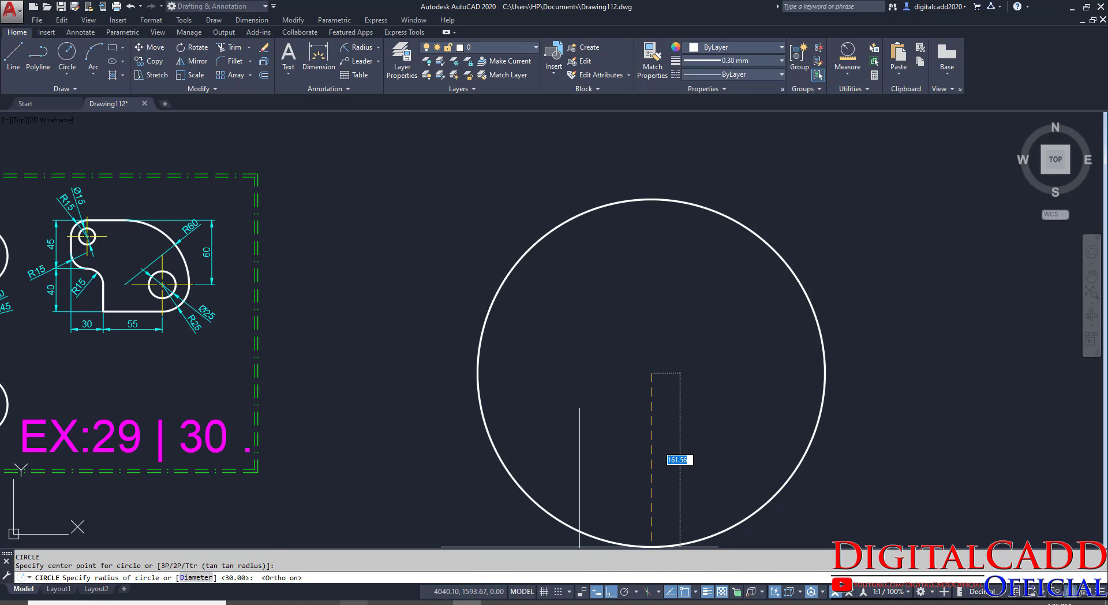
pyautogui.click(327, 603)
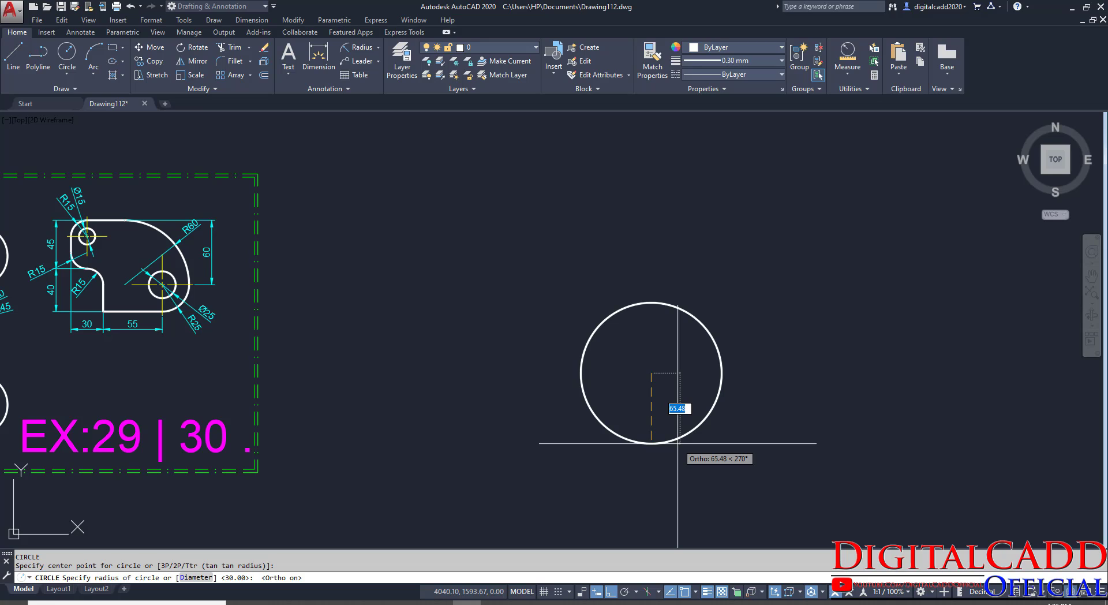
pyautogui.write('22')
pyautogui.press('Return')
pyautogui.scroll(5, 675, 383)
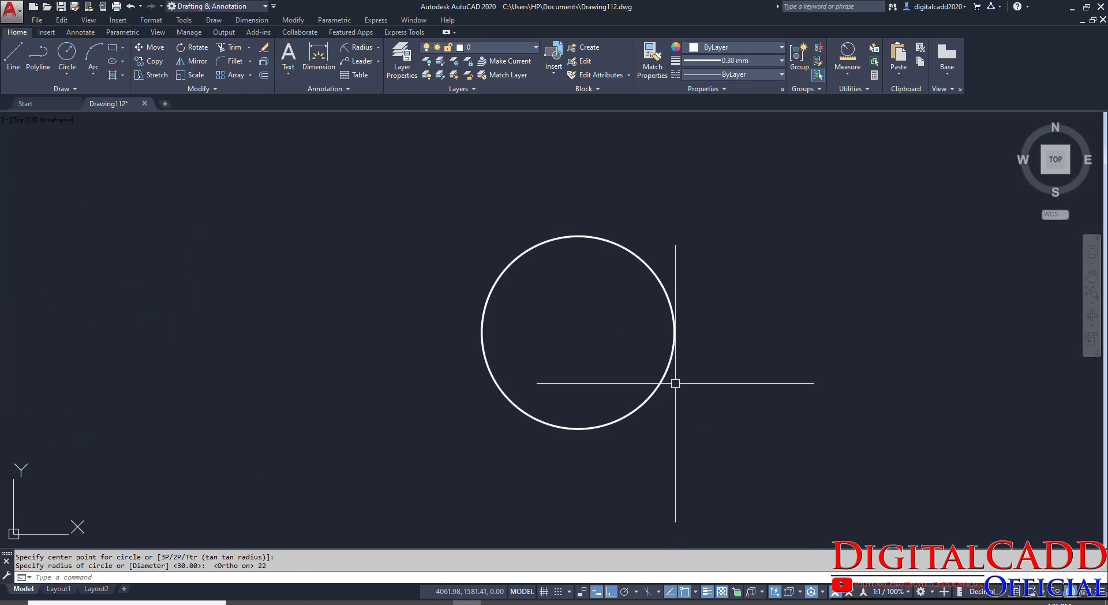
pyautogui.moveTo(675, 340); pyautogui.dragTo(554, 386, button='middle')
pyautogui.click(326, 603)
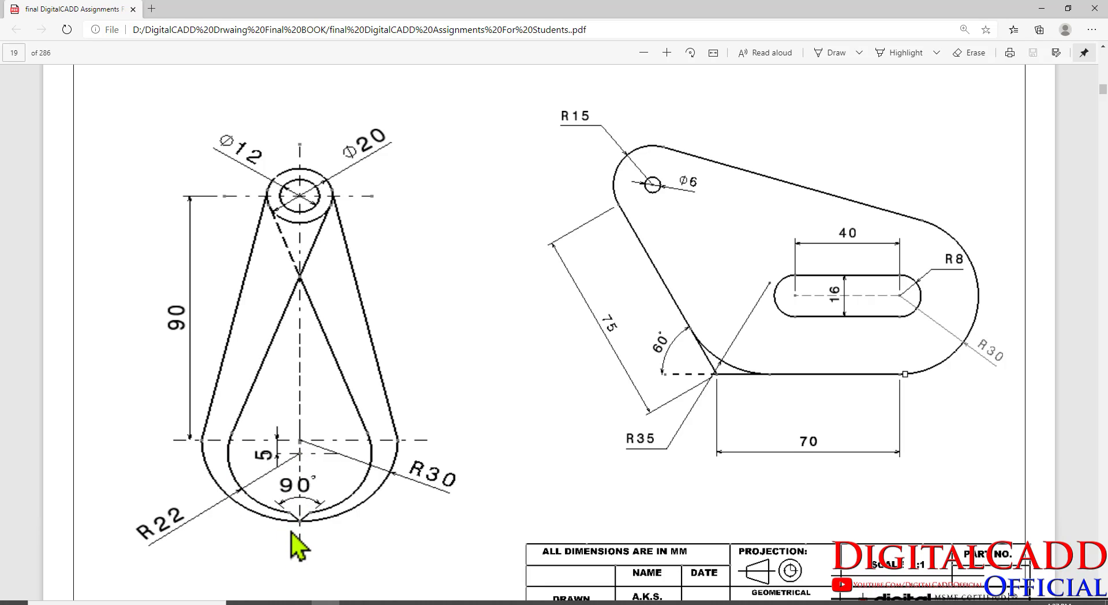
# Step: Add a radius-30 circle around the R22 circle, comparing it against the PDF reference
pyautogui.click(468, 602)
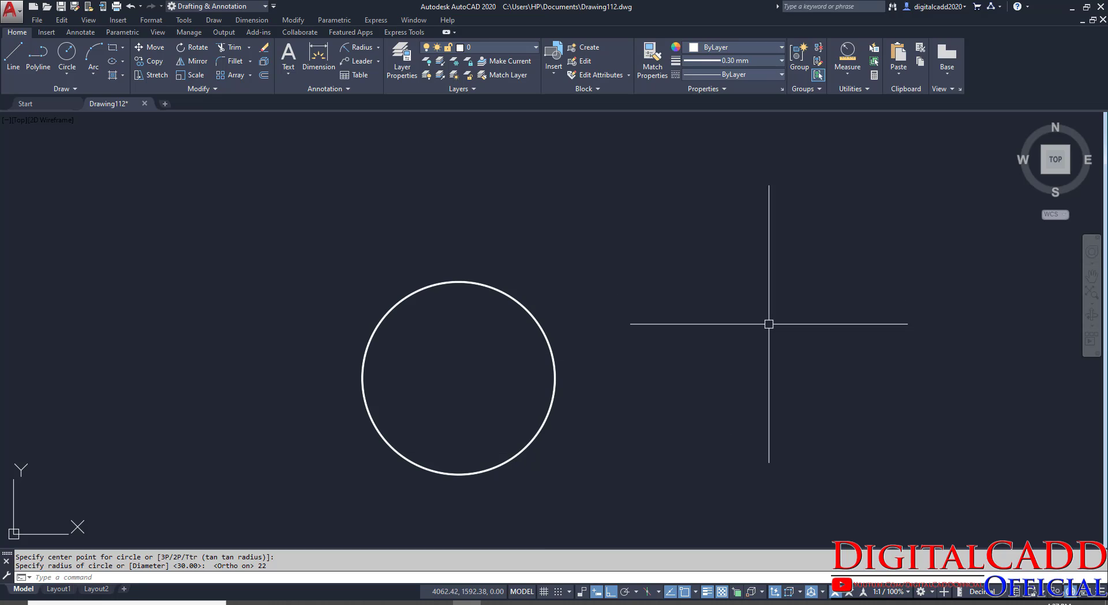
pyautogui.press('Return')
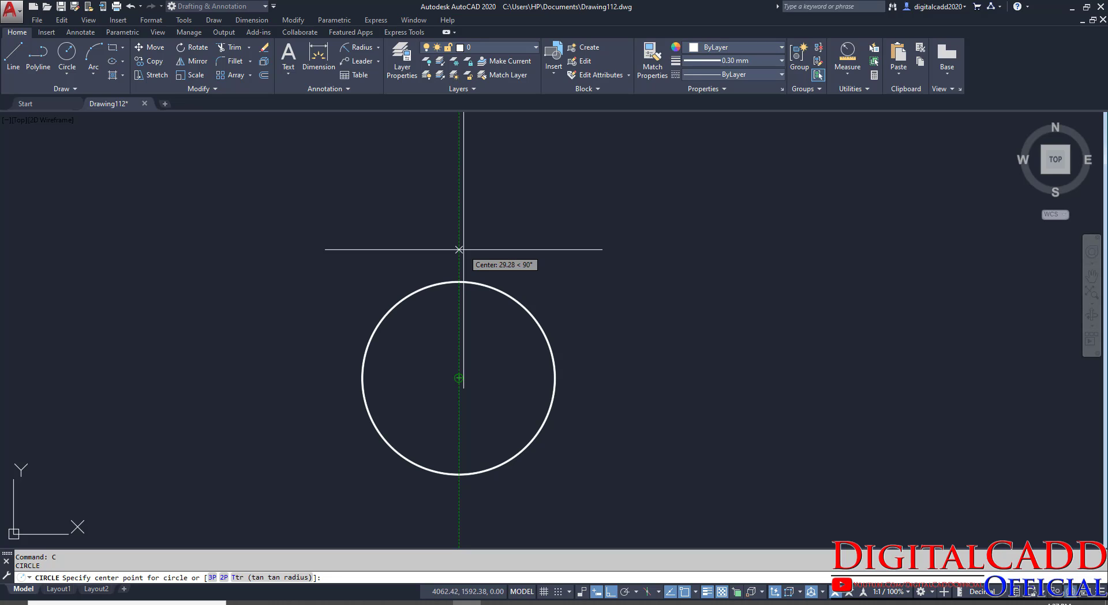
pyautogui.write('5')
pyautogui.press('Return')
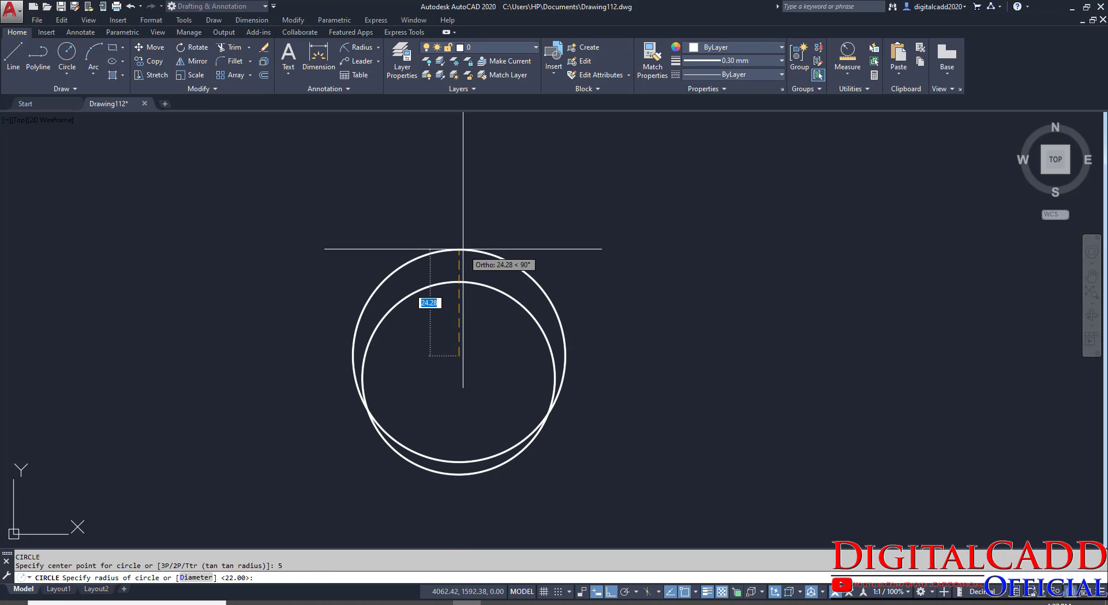
pyautogui.click(330, 602)
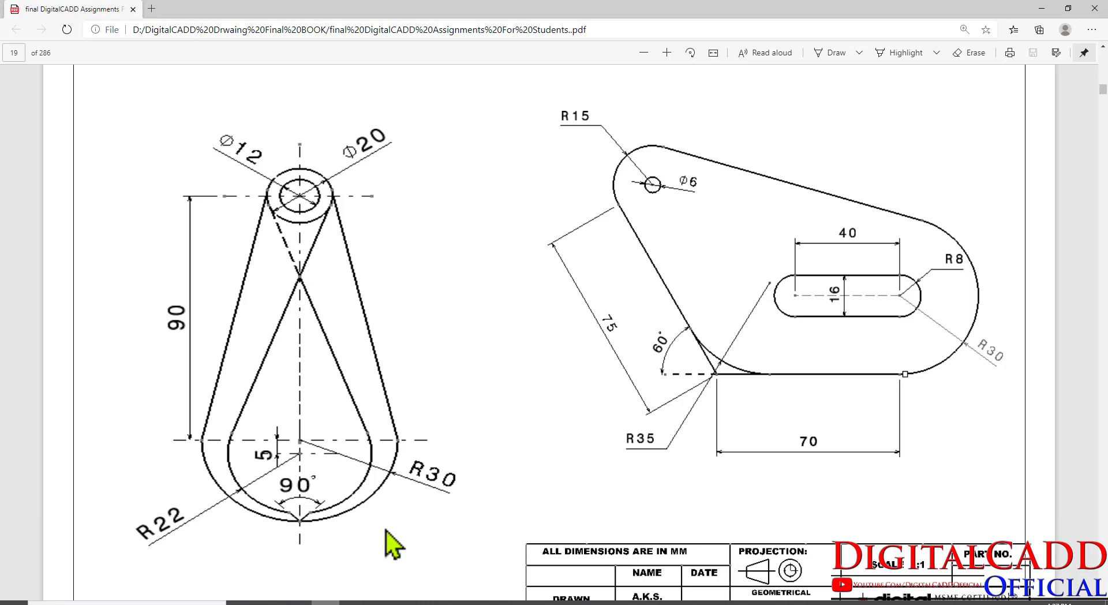
pyautogui.hotkey('alt', 'Tab')
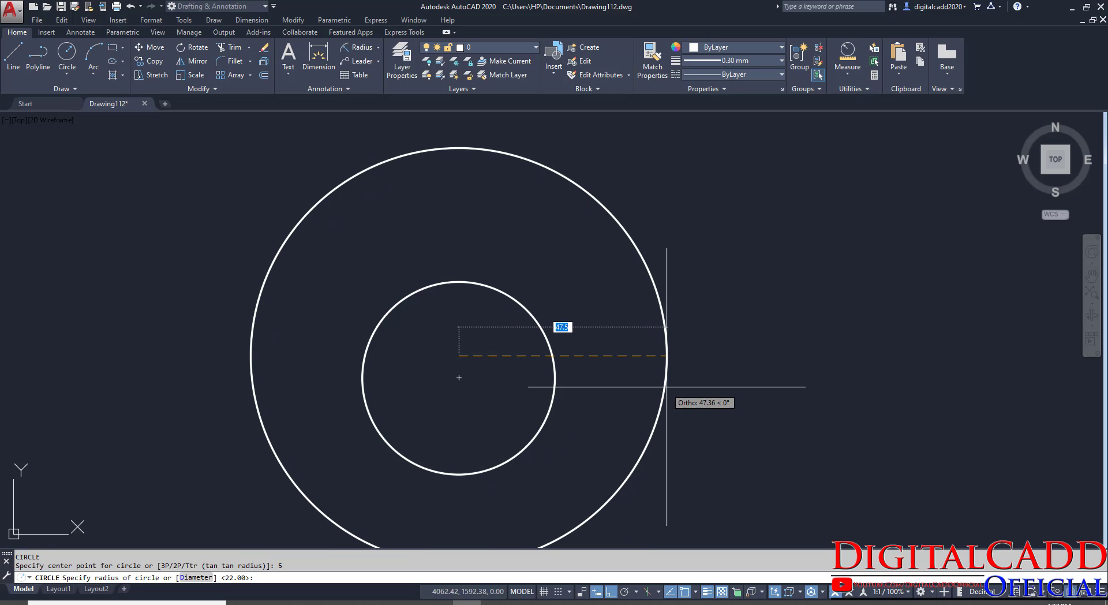
pyautogui.press('Return')
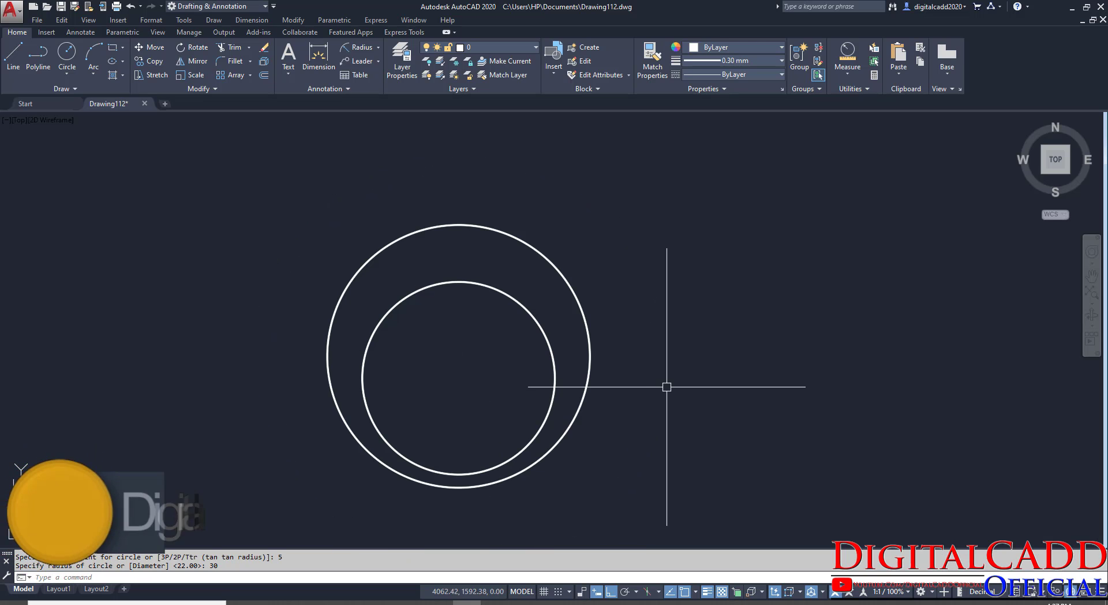
pyautogui.scroll(-2, 667, 385)
pyautogui.moveTo(628, 388); pyautogui.dragTo(572, 420, button='middle')
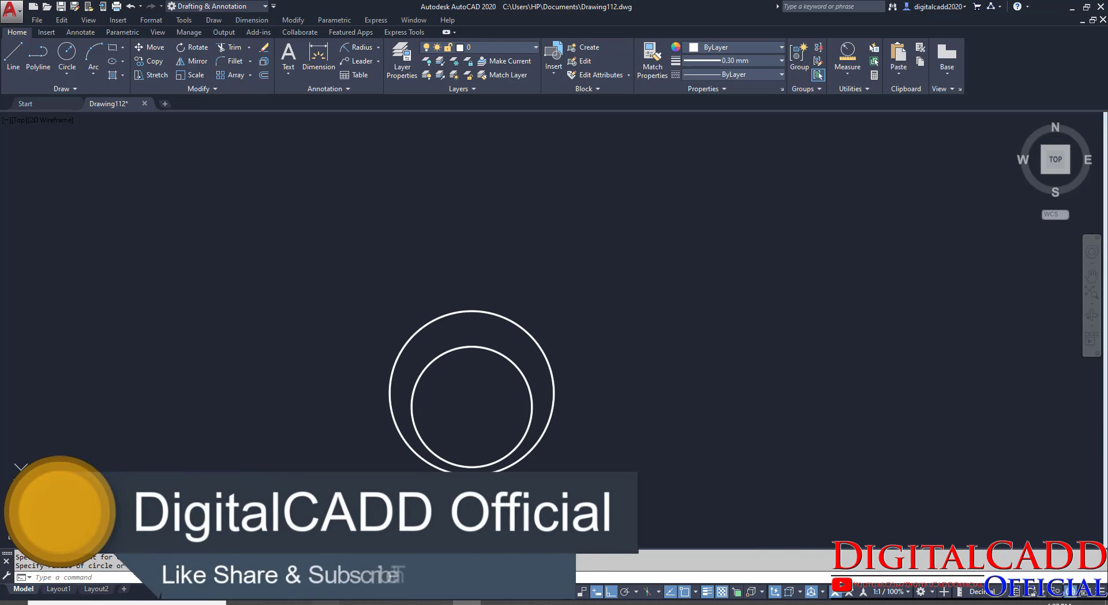
pyautogui.hotkey('alt', 'Tab')
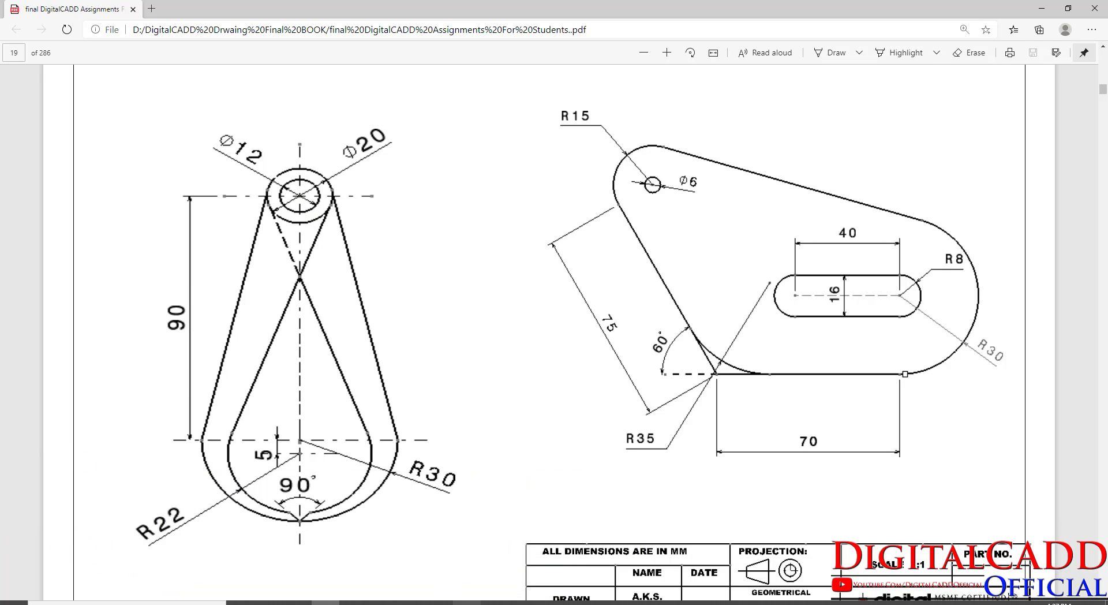
pyautogui.hotkey('alt', 'Tab')
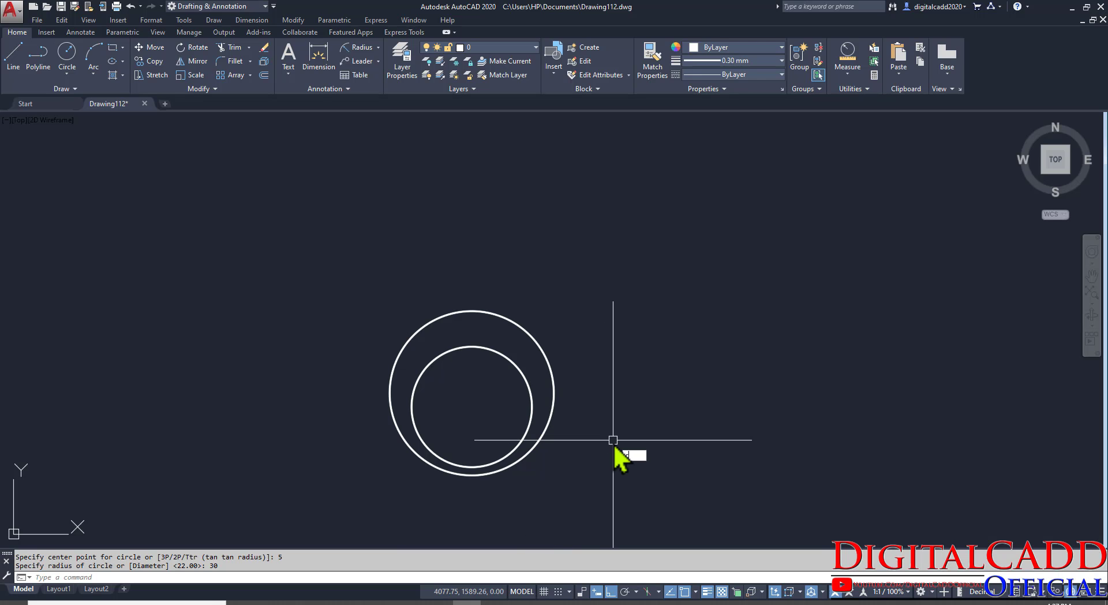
# Step: Draw a diameter-20 circle centred 90 above the large circles' centre
pyautogui.write('c')
pyautogui.press('Return')
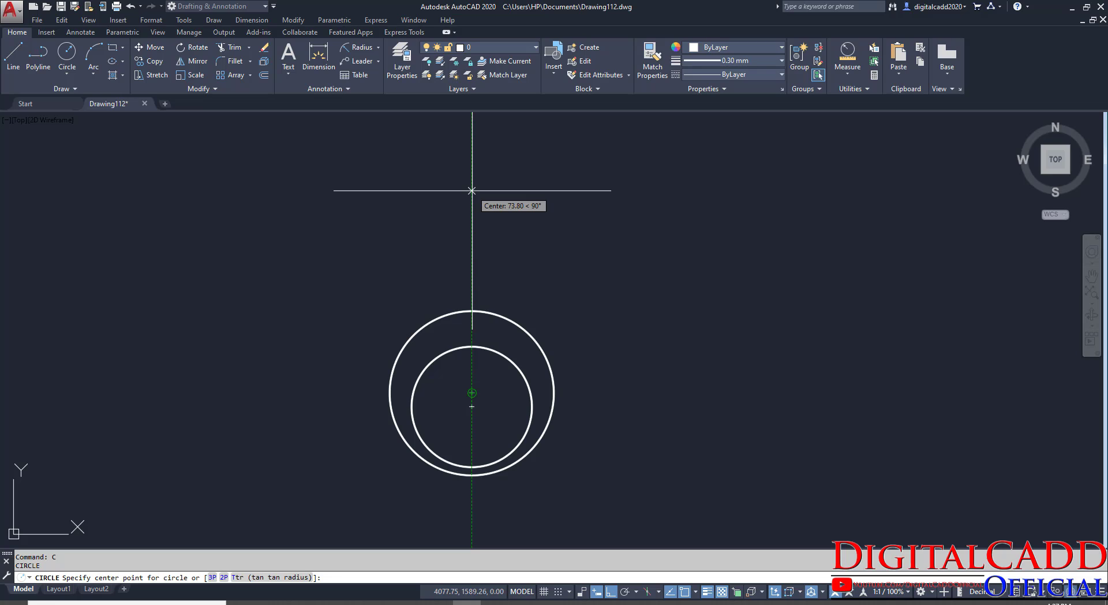
pyautogui.write('90')
pyautogui.press('Return')
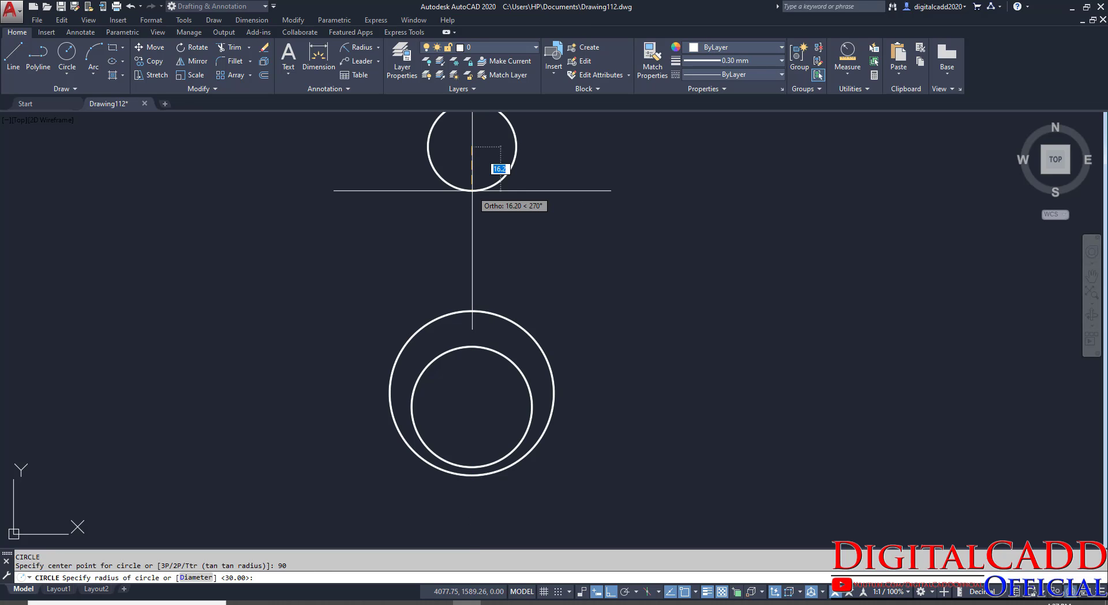
pyautogui.click(326, 602)
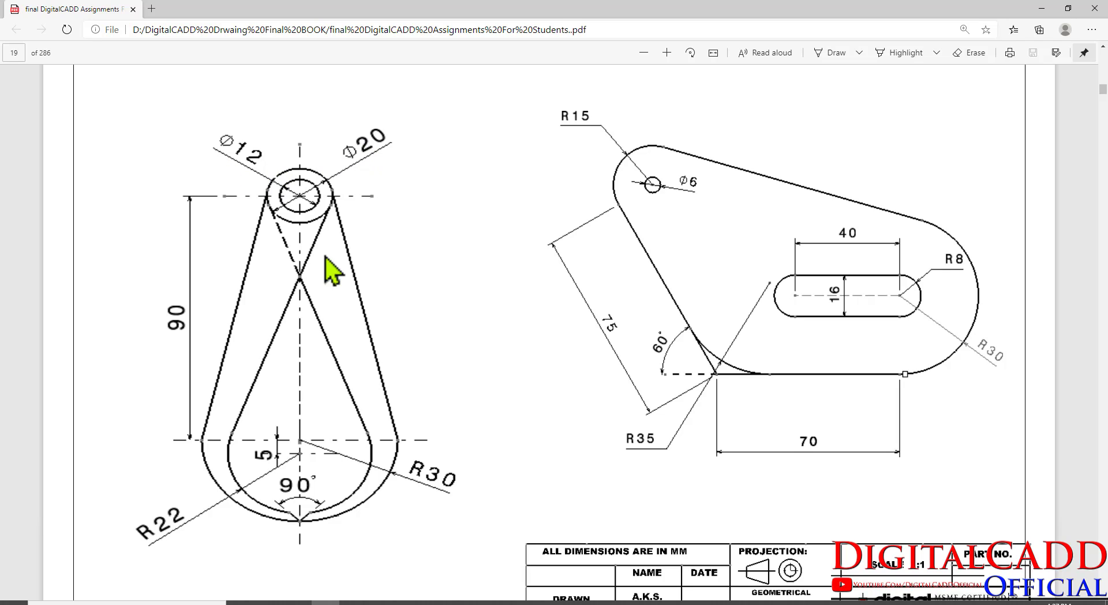
pyautogui.click(467, 594)
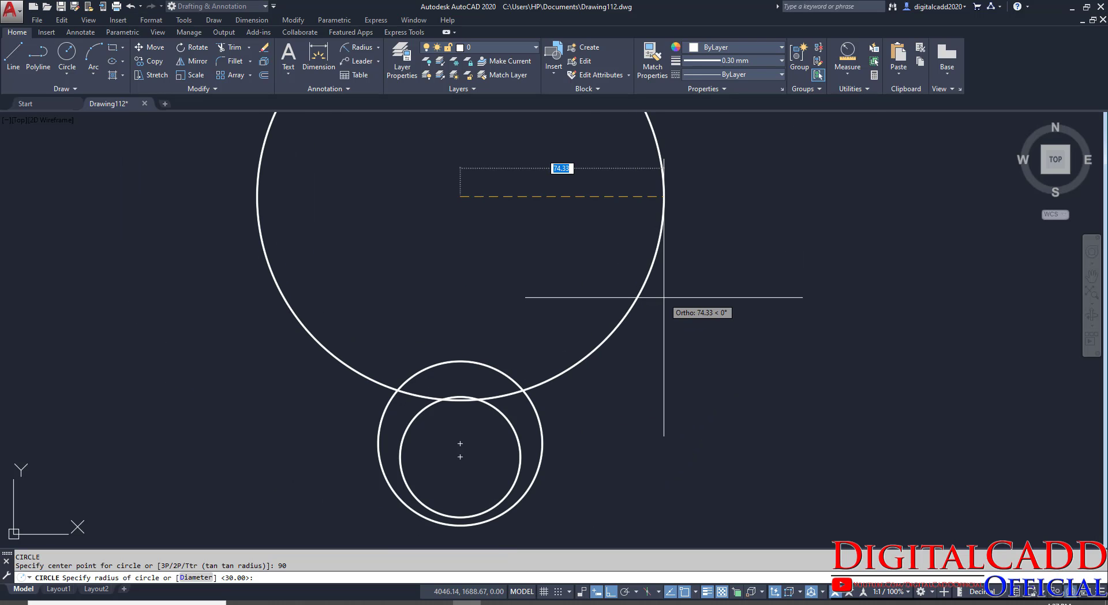
pyautogui.write('d')
pyautogui.press('Return')
pyautogui.write('20')
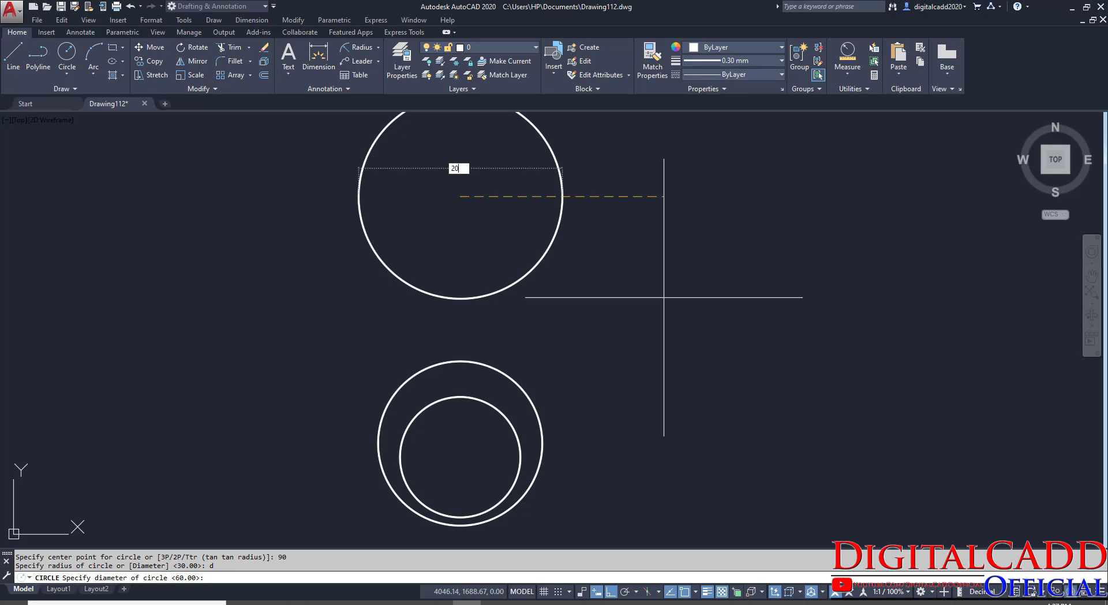
pyautogui.press('Return')
pyautogui.press('Return')
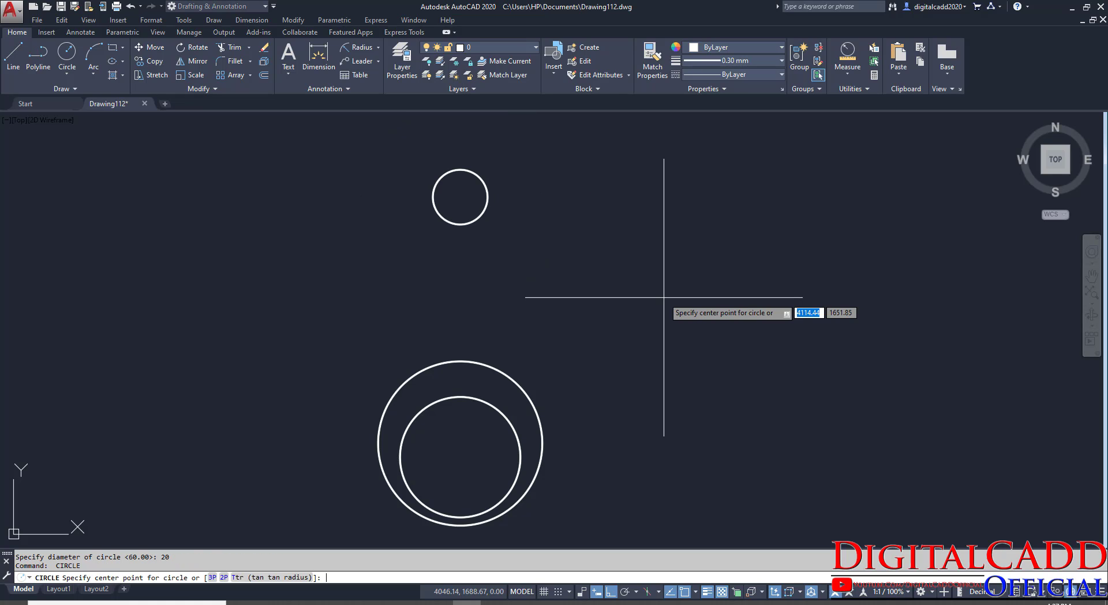
# Step: Add a concentric diameter-12 circle inside the diameter-20 circle and recentre the view
pyautogui.click(459, 197)
pyautogui.write('d')
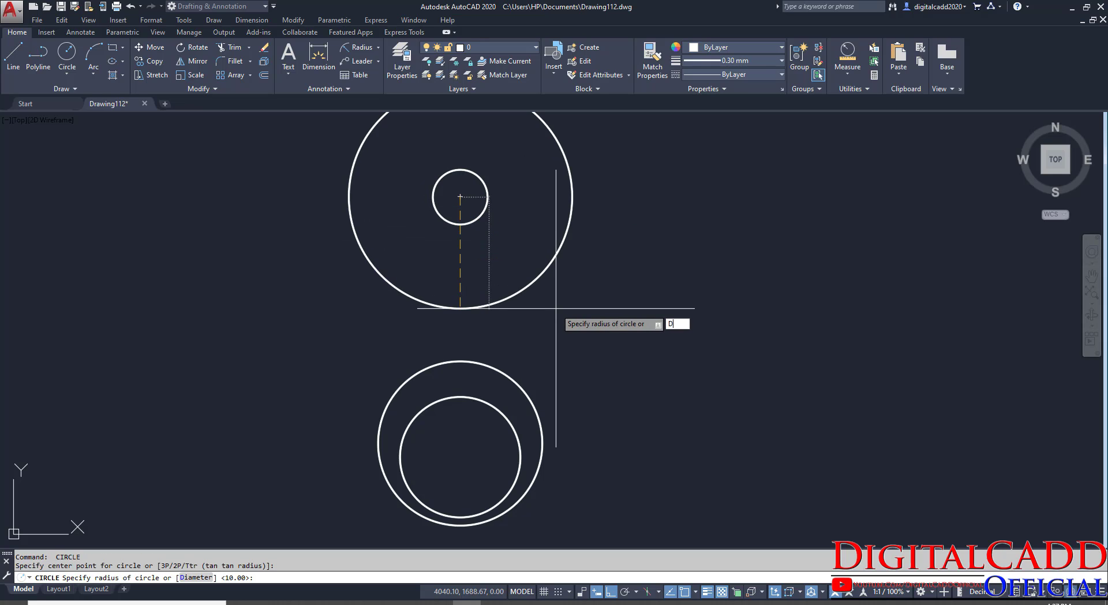
pyautogui.press('Return')
pyautogui.write('12')
pyautogui.press('Return')
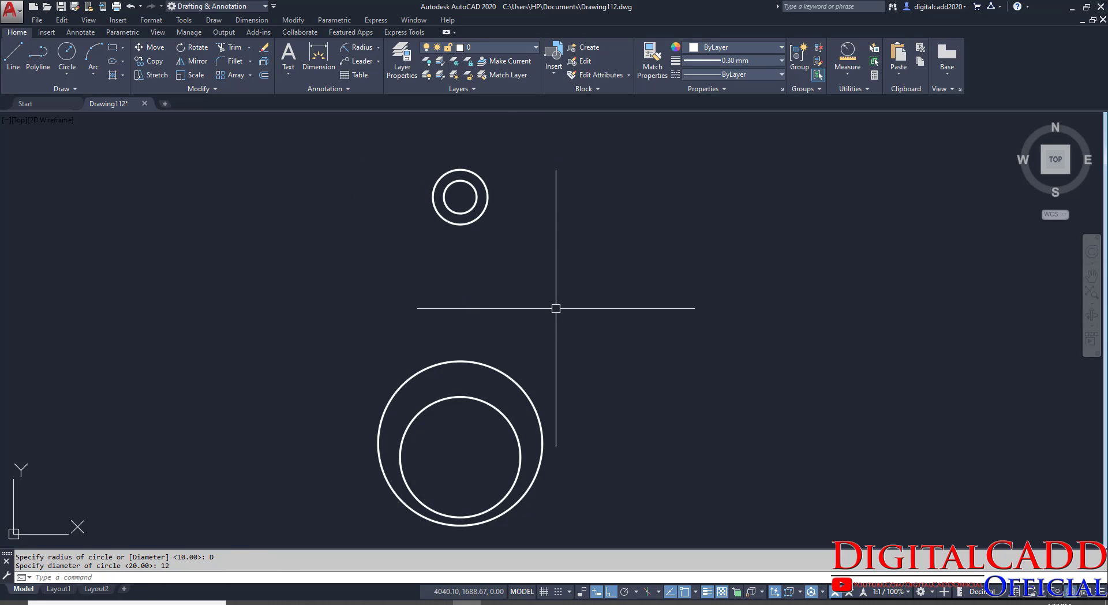
pyautogui.moveTo(555, 308); pyautogui.dragTo(572, 289, button='middle')
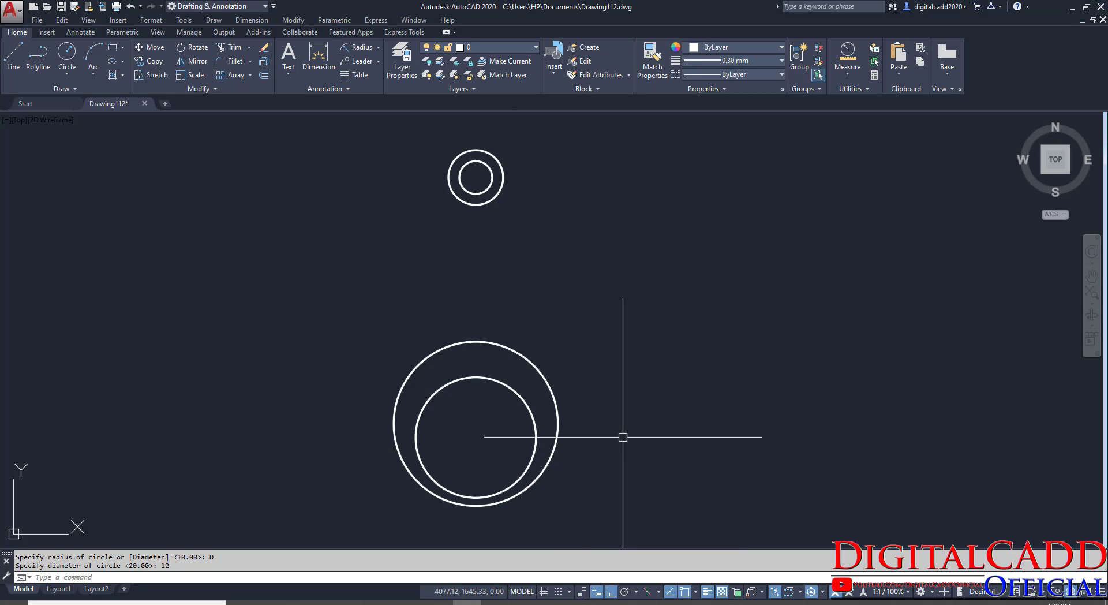
pyautogui.moveTo(674, 417); pyautogui.dragTo(650, 416, button='middle')
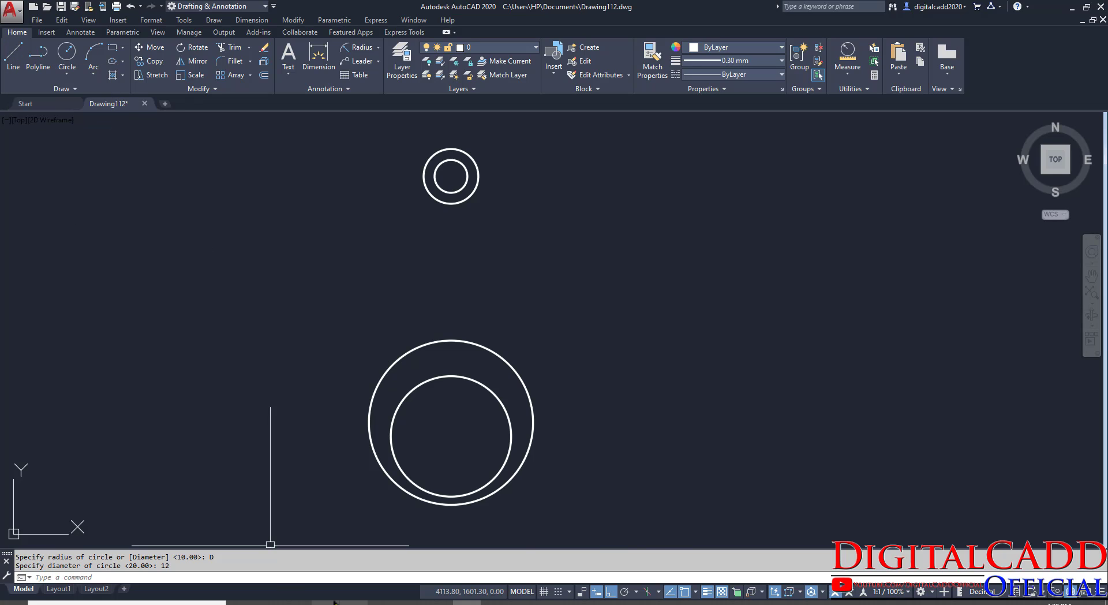
# Step: Recentre the circles and set the current colour to Yellow and lineweight to ByLayer
pyautogui.hotkey('alt', 'Tab')
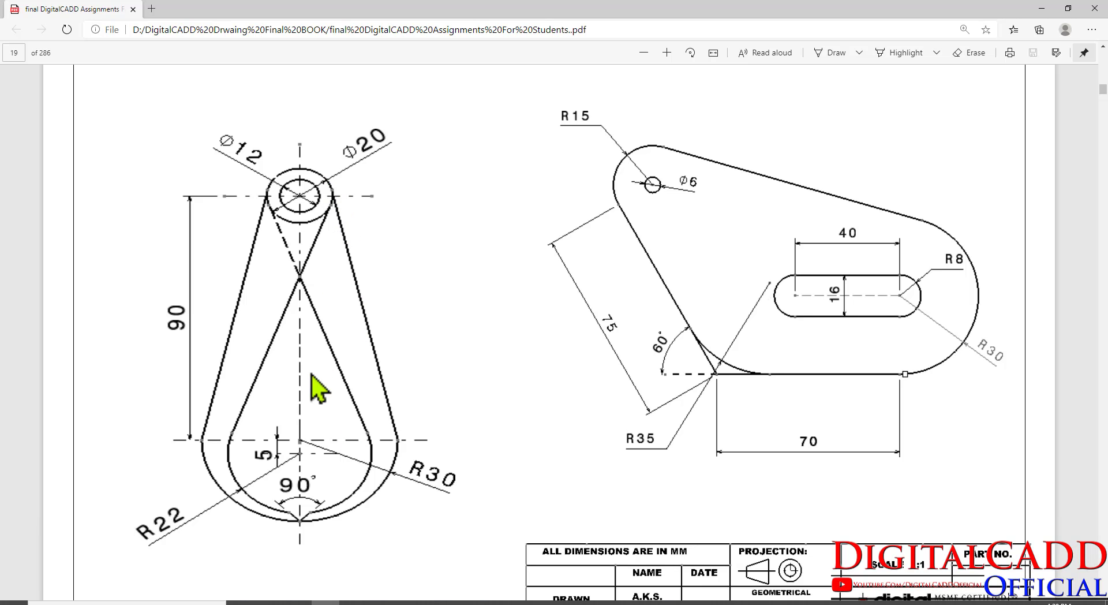
pyautogui.hotkey('alt', 'Tab')
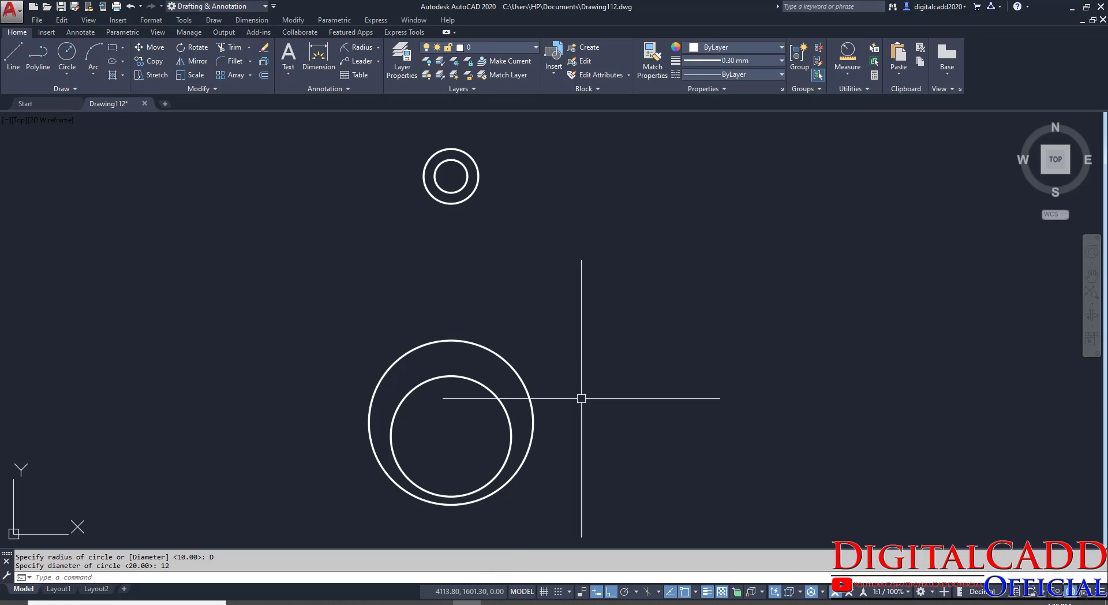
pyautogui.scroll(-6, 687, 295)
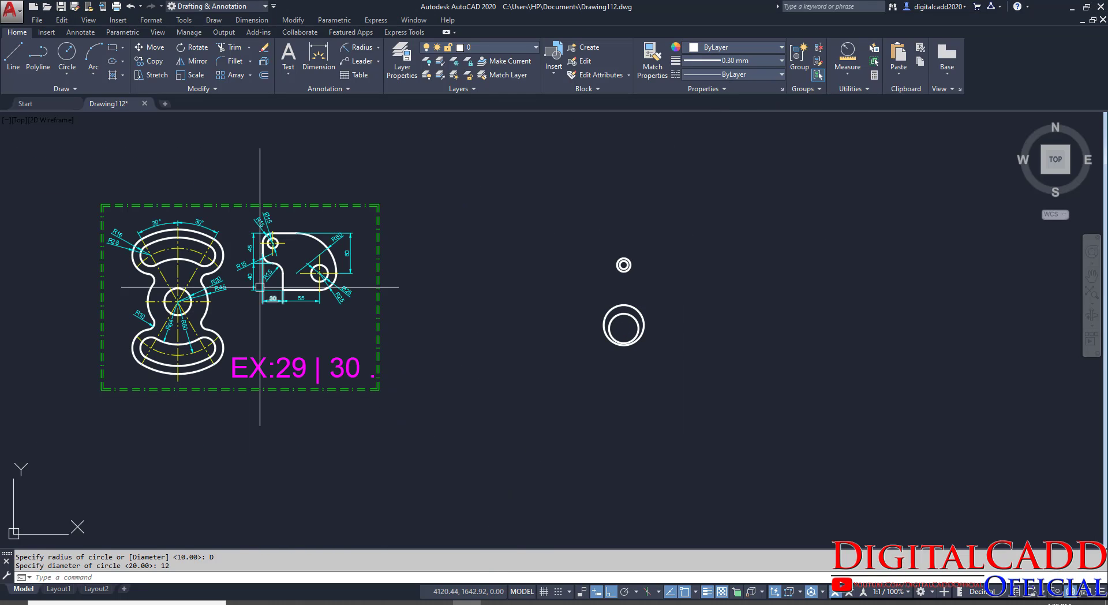
pyautogui.scroll(8, 260, 352)
pyautogui.scroll(-4, 254, 347)
pyautogui.moveTo(549, 402); pyautogui.dragTo(142, 418, button='middle')
pyautogui.scroll(4, 606, 394)
pyautogui.moveTo(595, 390)
pyautogui.mouseDown(button='middle')
pyautogui.moveTo(538, 416)
pyautogui.moveTo(592, 405)
pyautogui.mouseUp(button='middle')
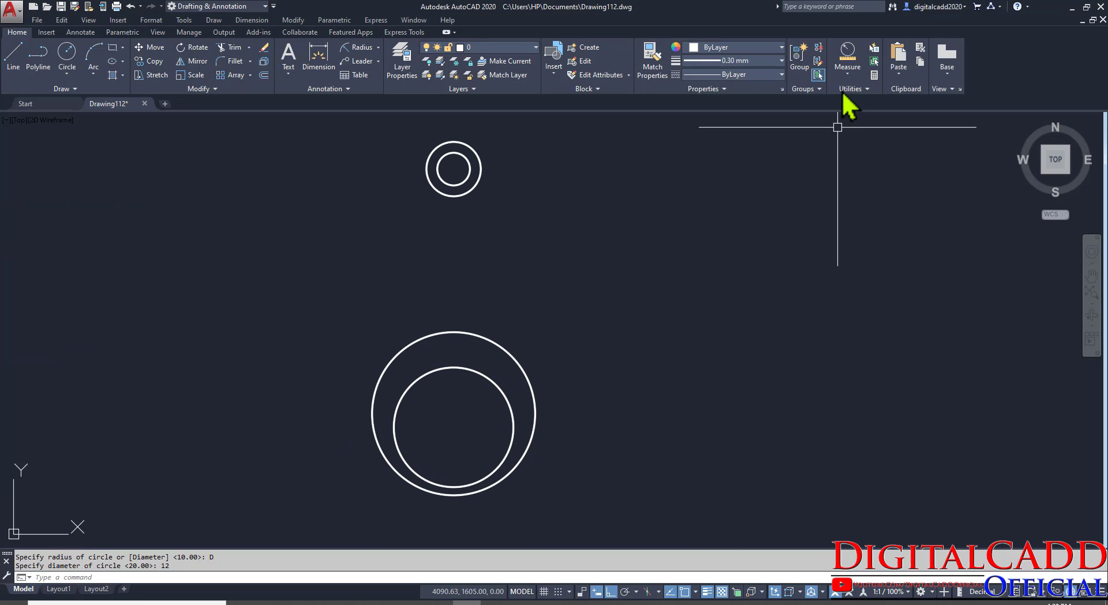
pyautogui.click(762, 47)
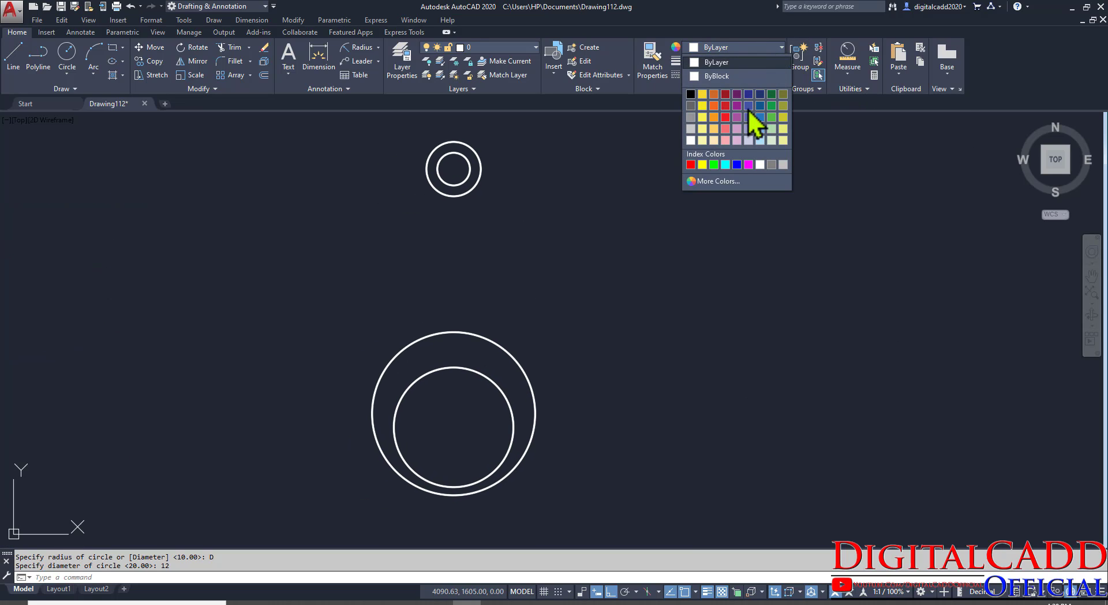
pyautogui.click(704, 168)
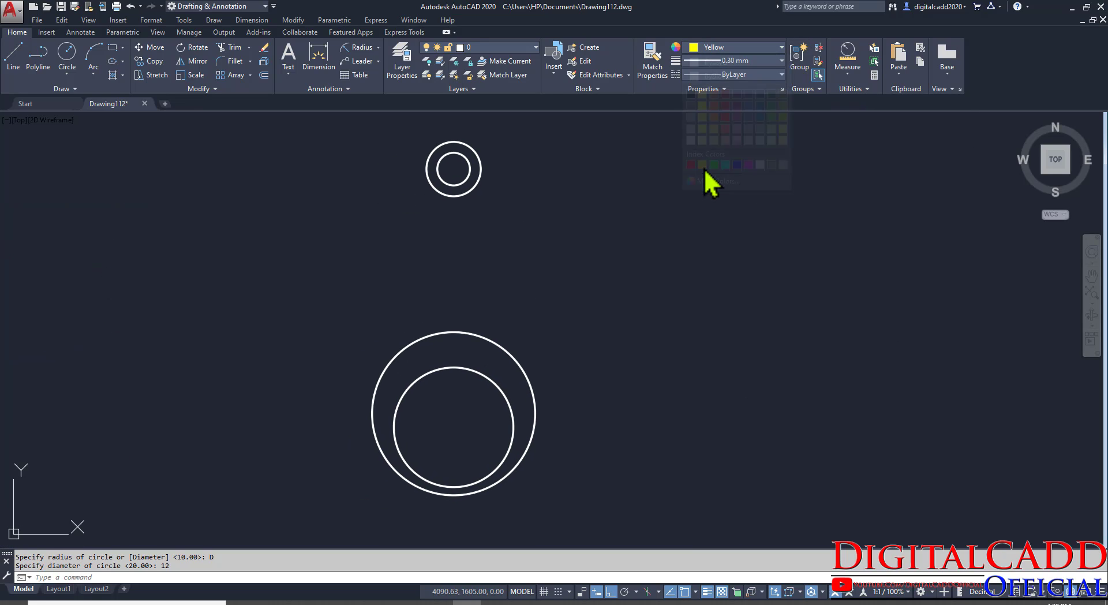
pyautogui.click(735, 61)
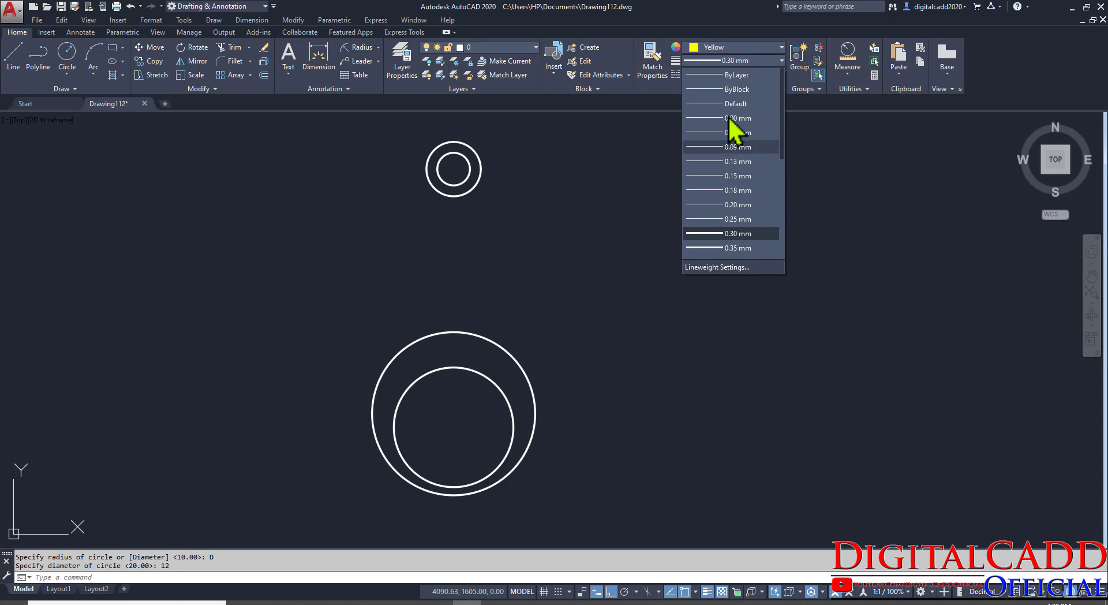
pyautogui.click(731, 75)
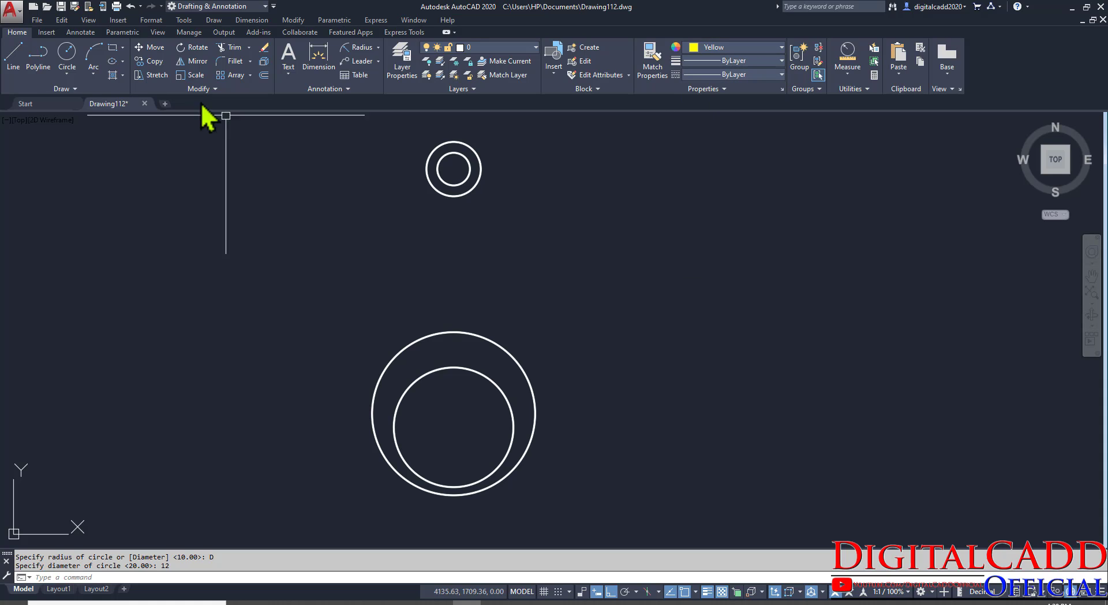
# Step: Place Center Marks on the lower large circles and the small upper circles
pyautogui.click(80, 34)
pyautogui.click(384, 58)
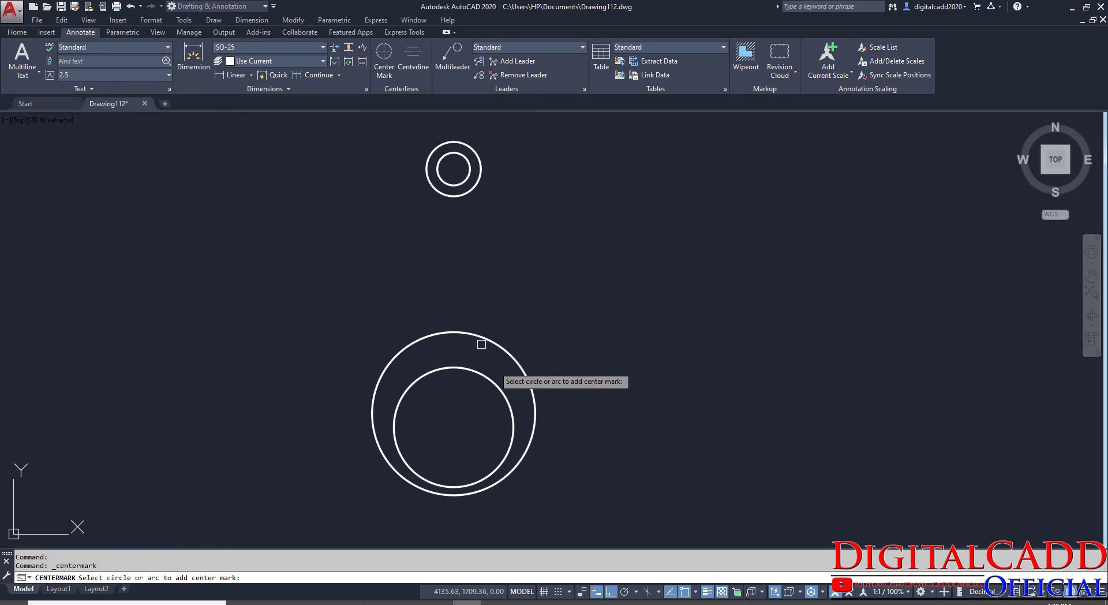
pyautogui.click(523, 370)
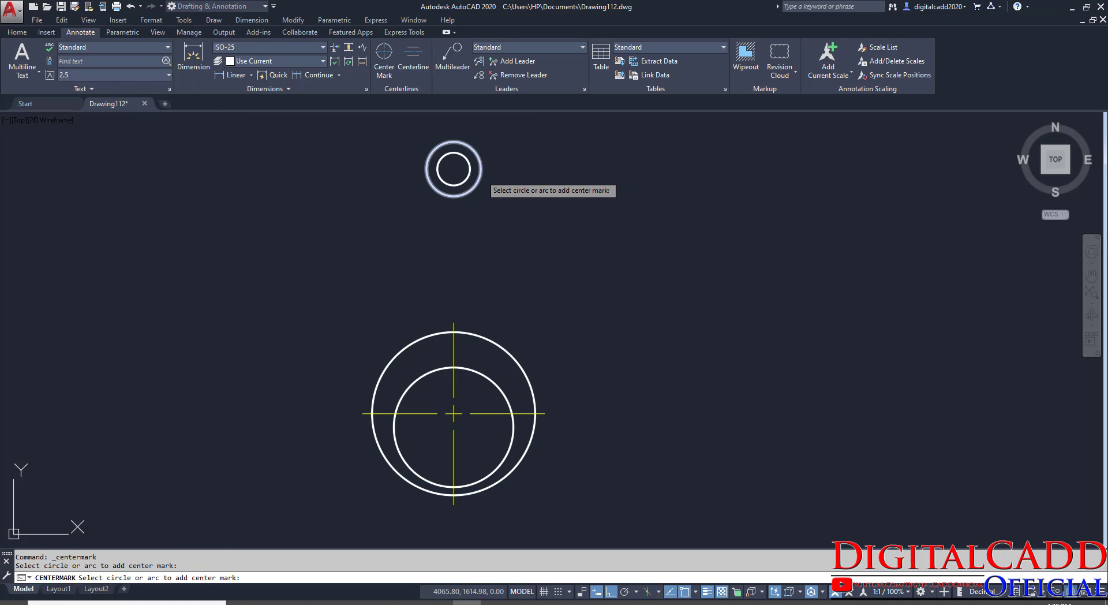
pyautogui.click(478, 180)
pyautogui.moveTo(470, 213); pyautogui.dragTo(453, 309, button='middle')
pyautogui.press('Return')
# Step: Stretch the lower centre mark's vertical line up to the small circles
pyautogui.click(440, 415)
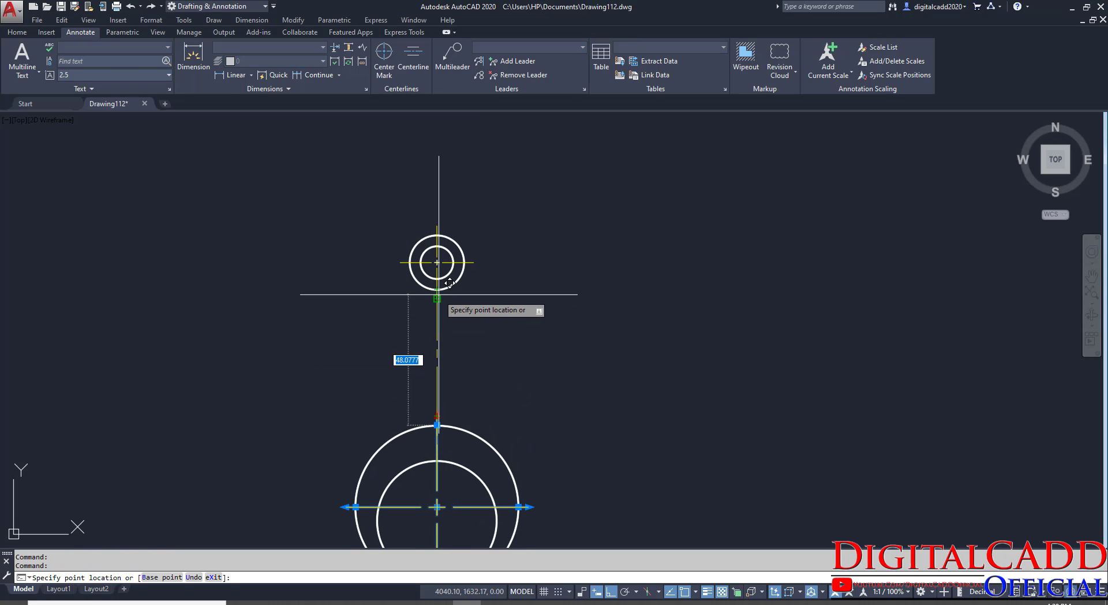
pyautogui.click(437, 297)
pyautogui.press('Escape')
pyautogui.moveTo(537, 441); pyautogui.dragTo(558, 338, button='middle')
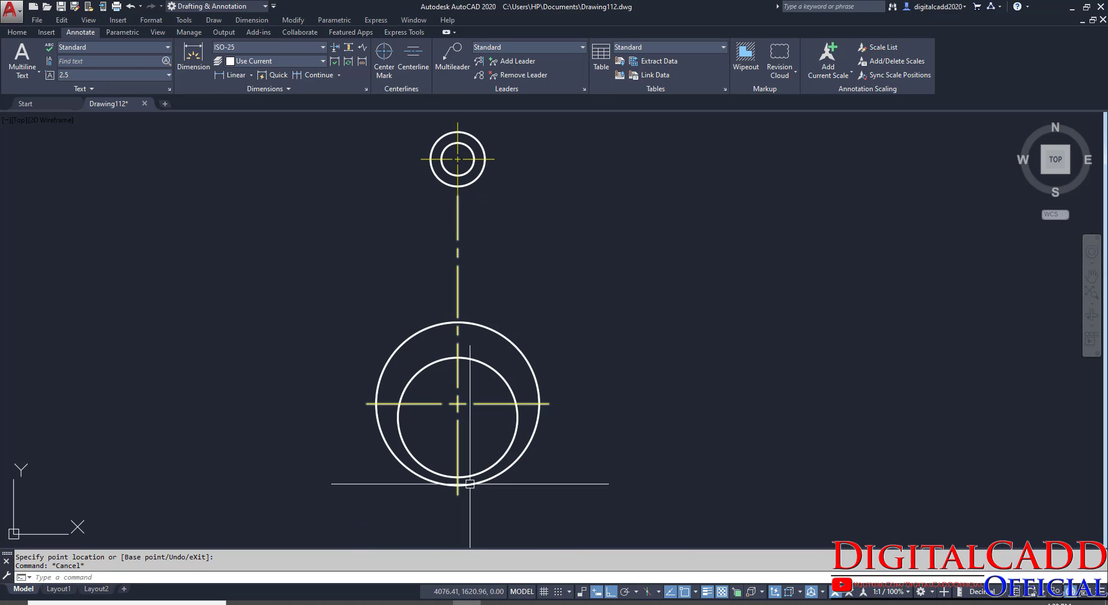
pyautogui.click(22, 34)
# Step: Add a Center Mark to the inner large circle and compare the result with the PDF
pyautogui.hotkey('alt', 'Tab')
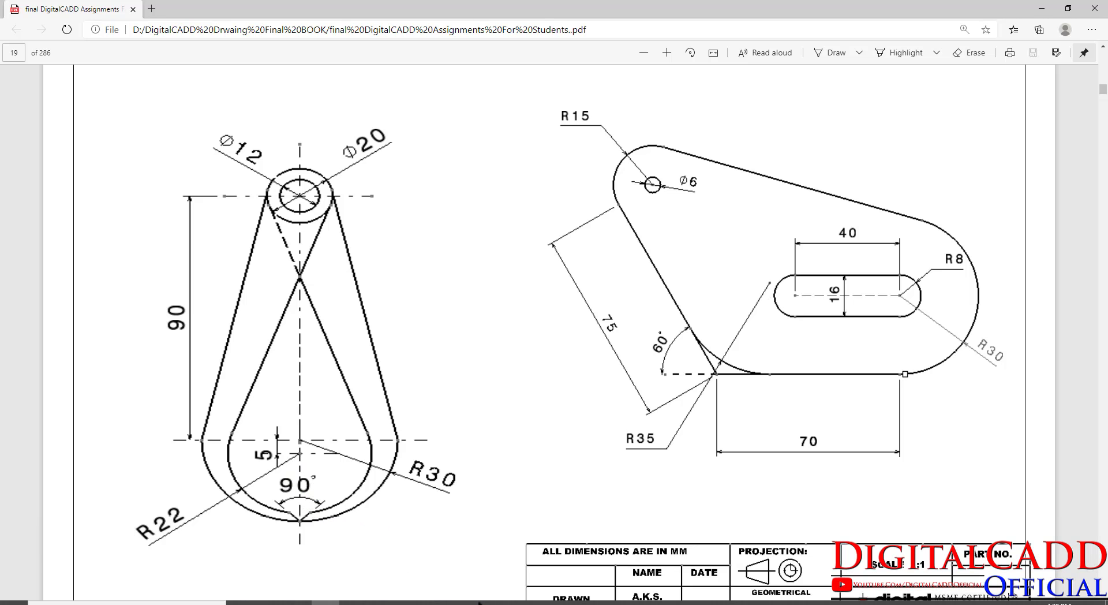
pyautogui.hotkey('alt', 'Tab')
pyautogui.scroll(2, 506, 414)
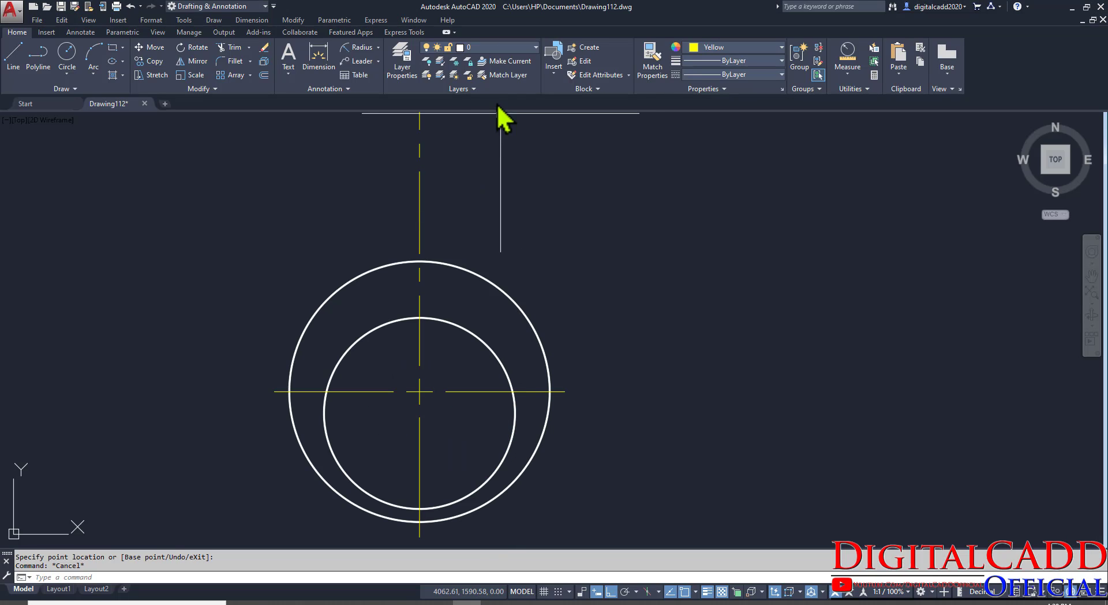
pyautogui.click(83, 35)
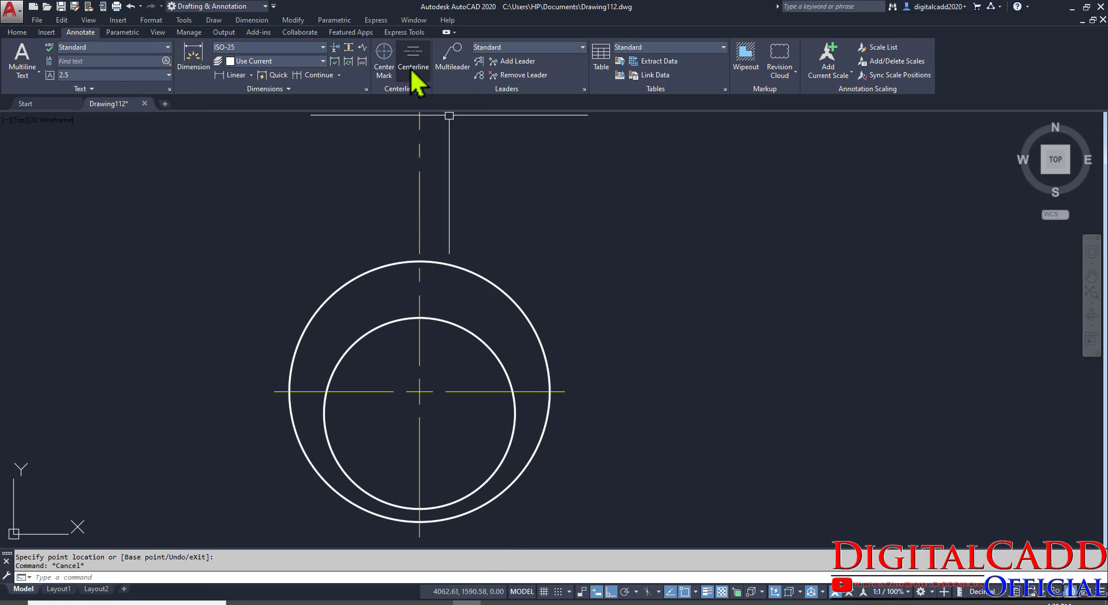
pyautogui.click(384, 58)
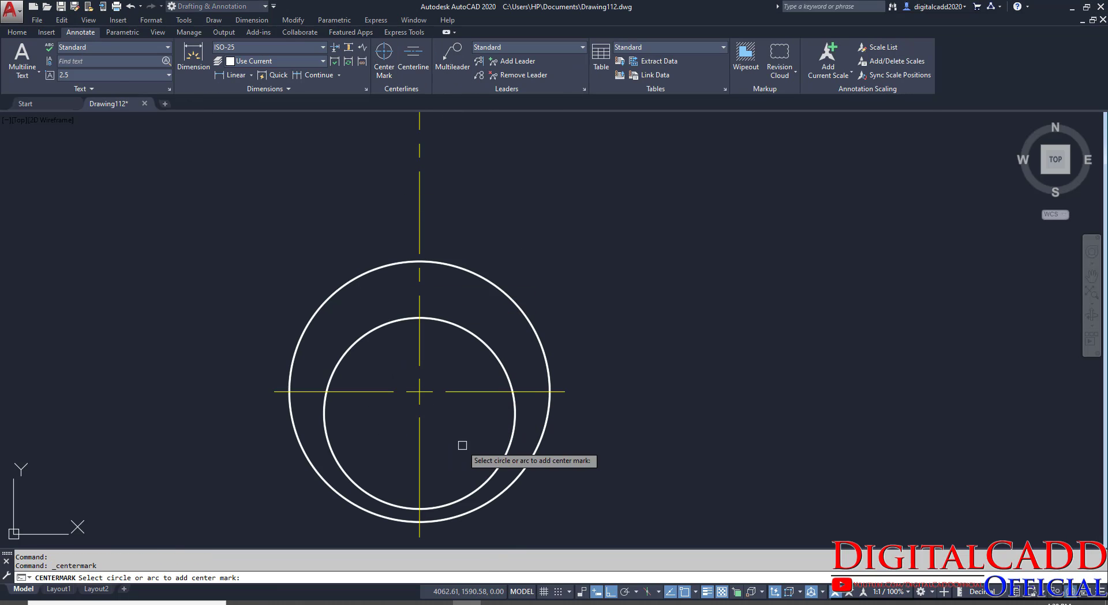
pyautogui.click(502, 460)
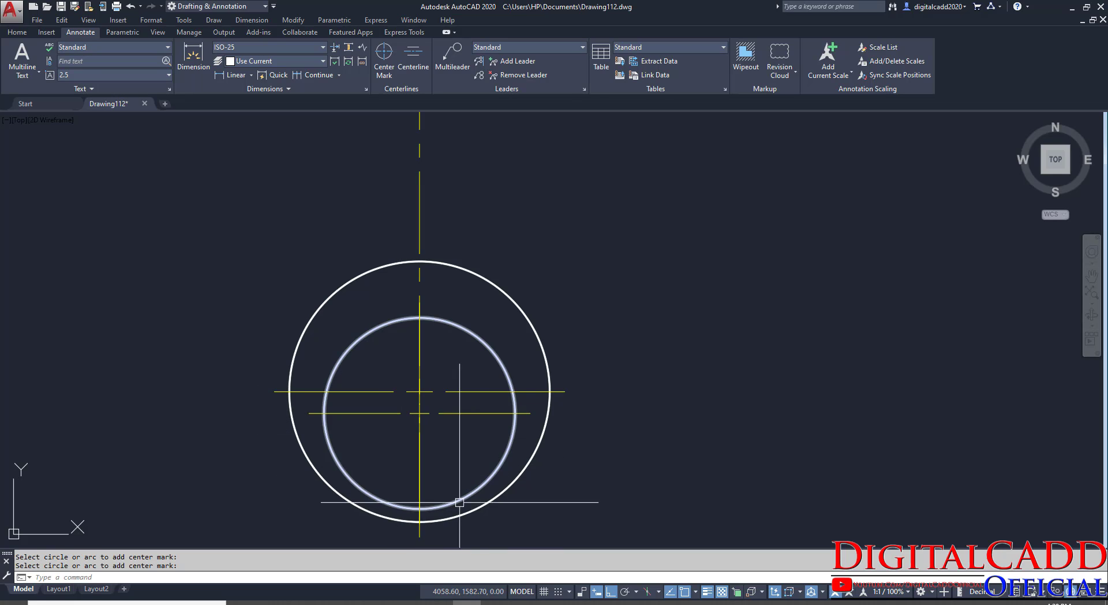
pyautogui.press('Return')
pyautogui.scroll(-2, 492, 477)
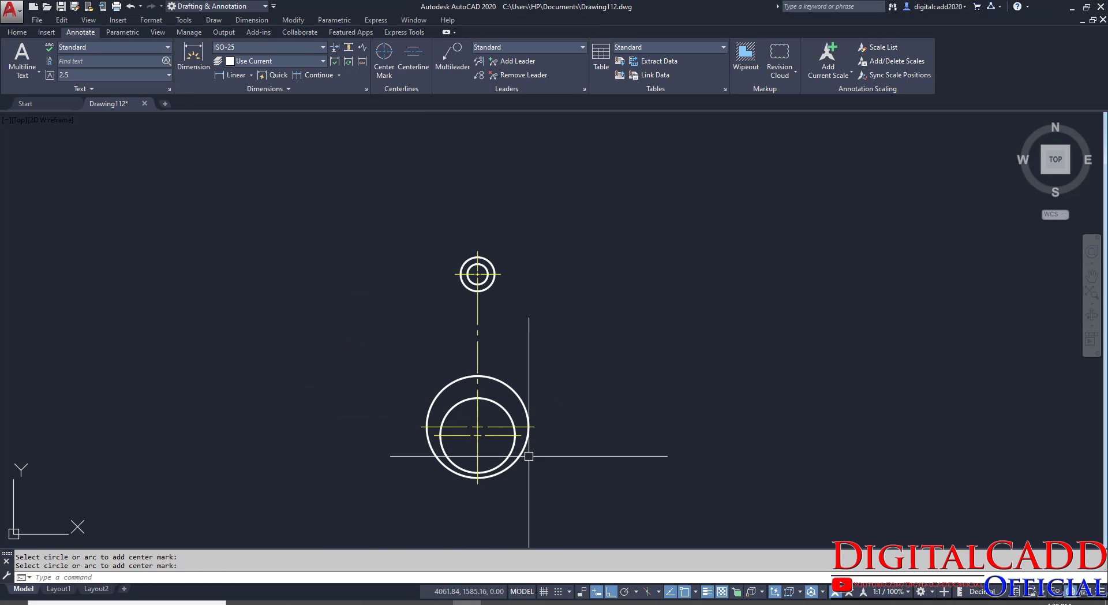
pyautogui.moveTo(521, 497); pyautogui.dragTo(489, 514, button='middle')
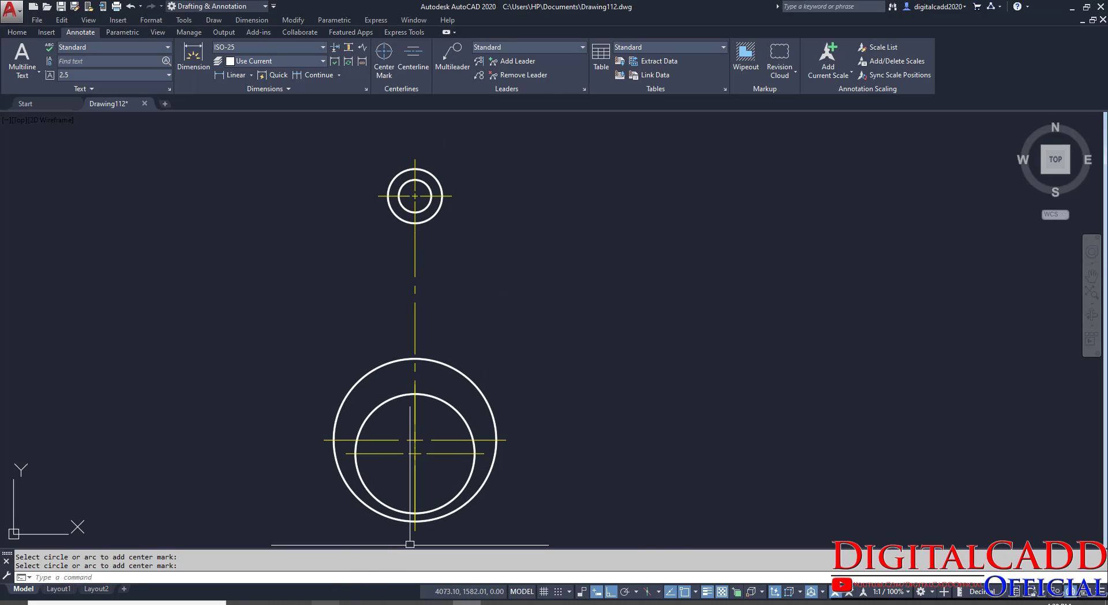
pyautogui.hotkey('alt', 'Tab')
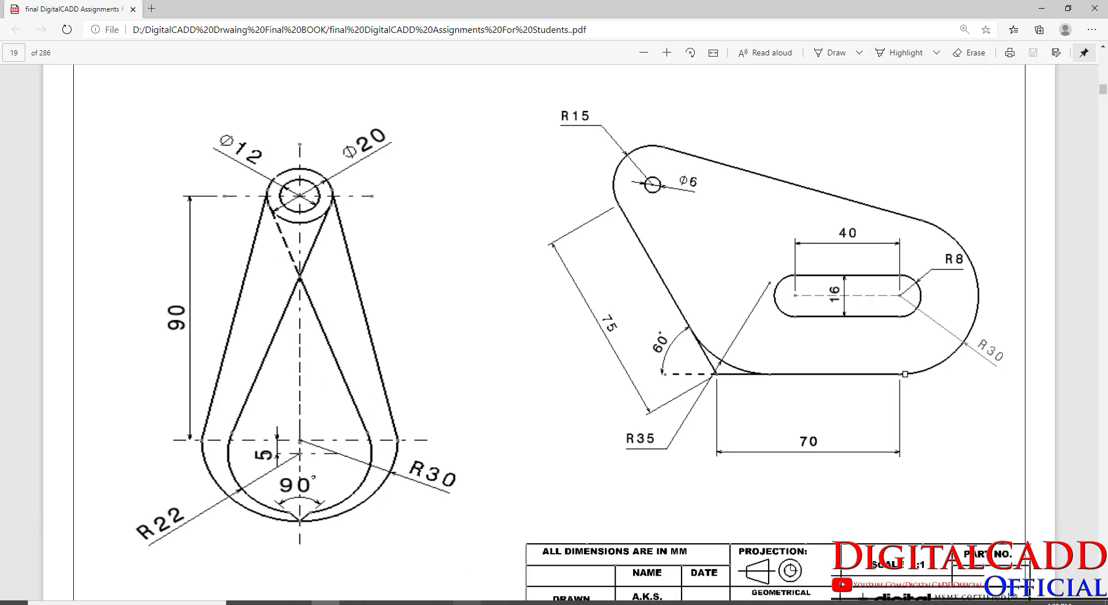
pyautogui.hotkey('alt', 'Tab')
# Step: Set the current colour back to ByLayer and lineweight to 0.30 mm
pyautogui.click(17, 33)
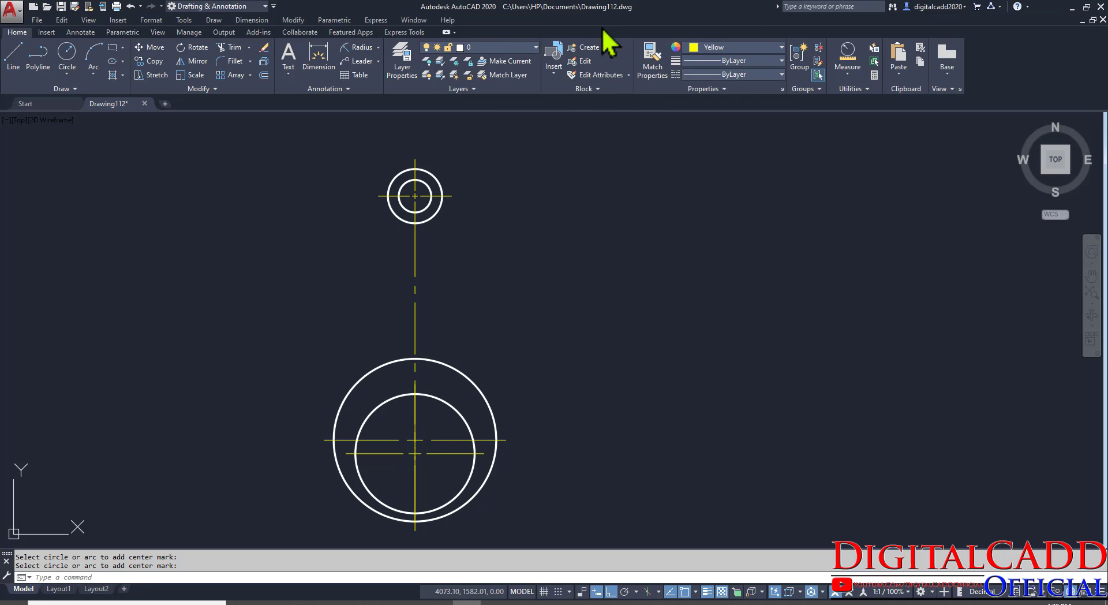
pyautogui.click(714, 46)
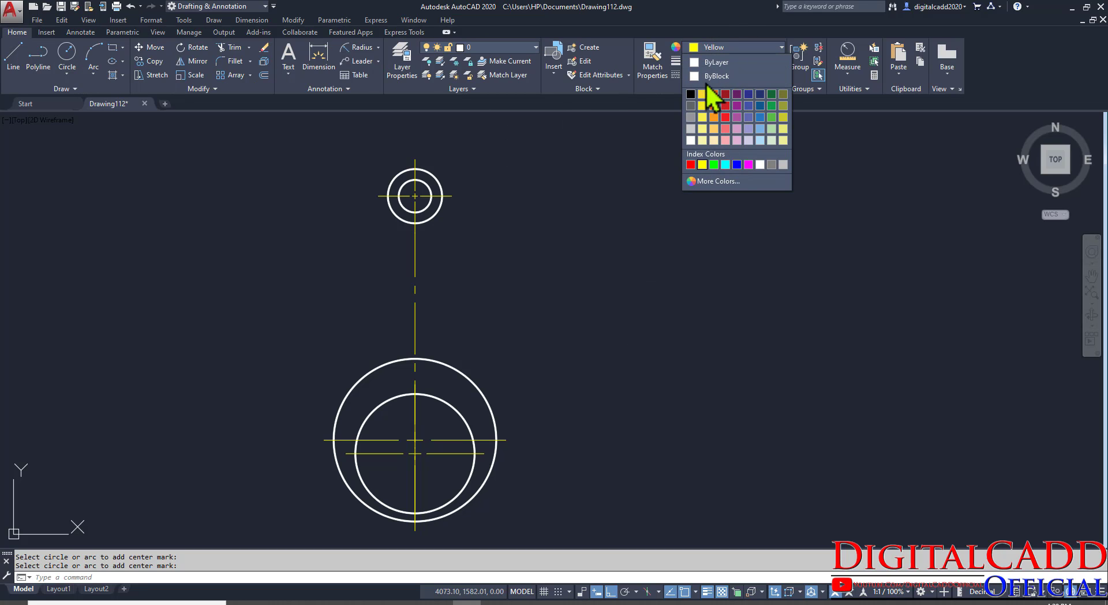
pyautogui.click(715, 63)
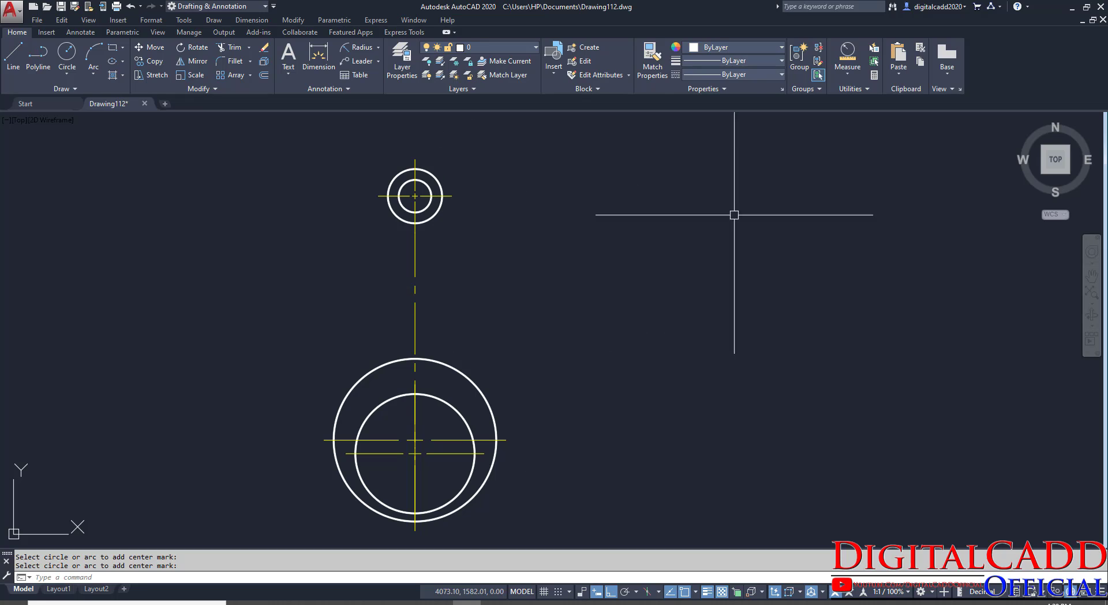
pyautogui.click(744, 60)
pyautogui.click(747, 228)
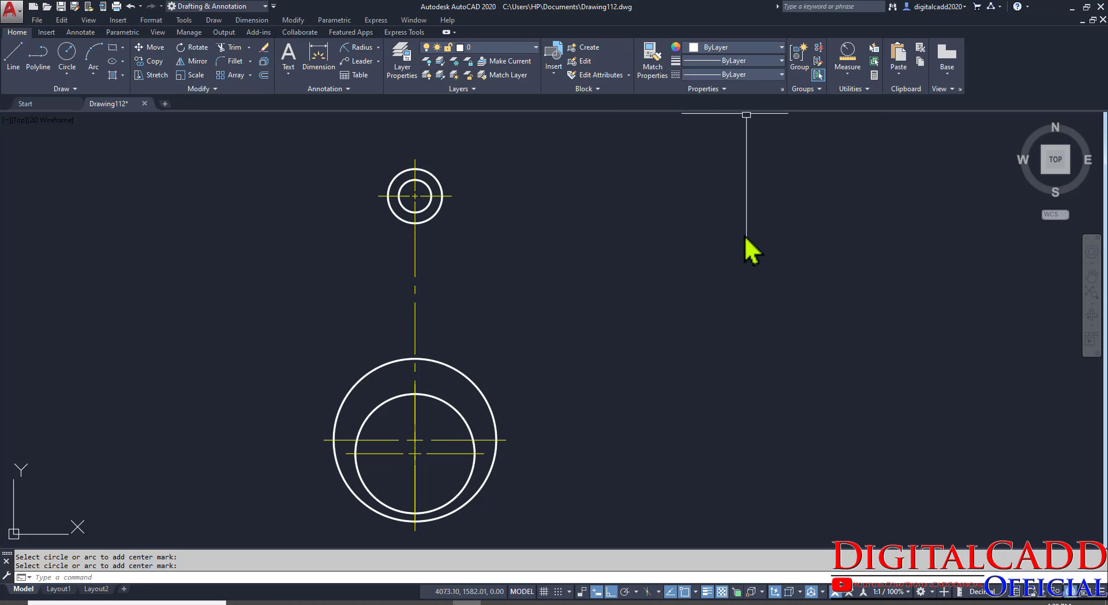
# Step: Draw a line tangent to the small circle and tangent to the large circle, with Ortho off
pyautogui.click(14, 64)
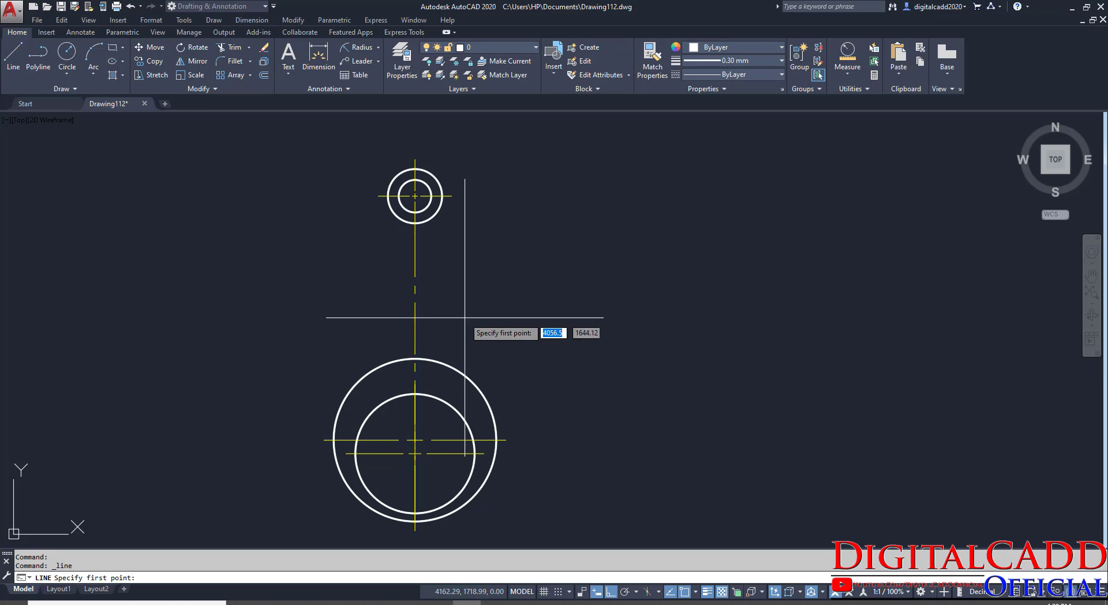
pyautogui.press('shift')
pyautogui.keyDown('shift'); pyautogui.rightClick(649, 240); pyautogui.keyUp('shift')
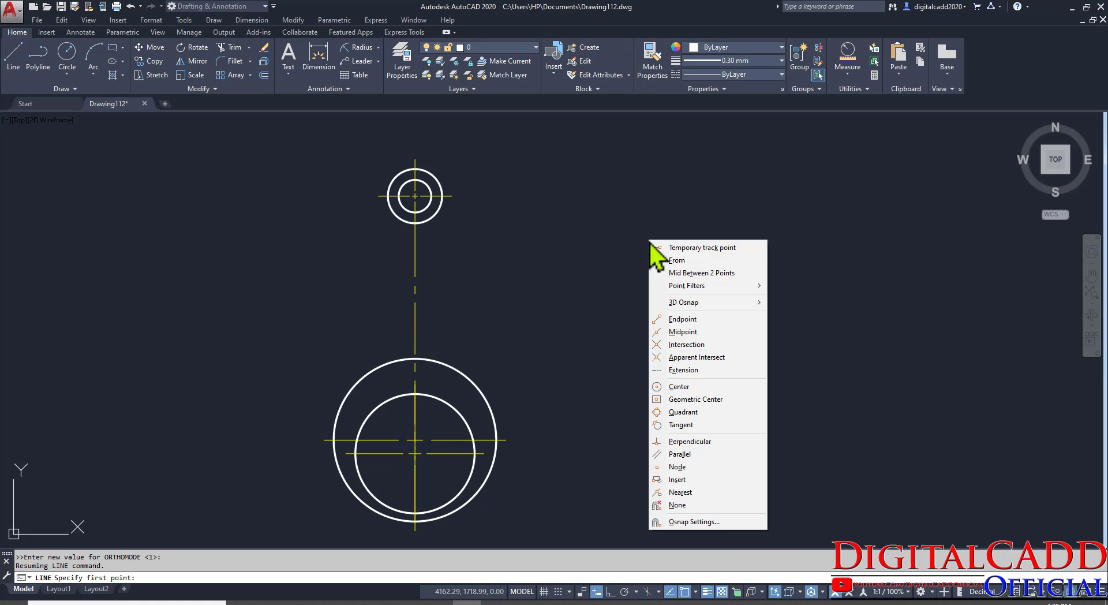
pyautogui.click(690, 425)
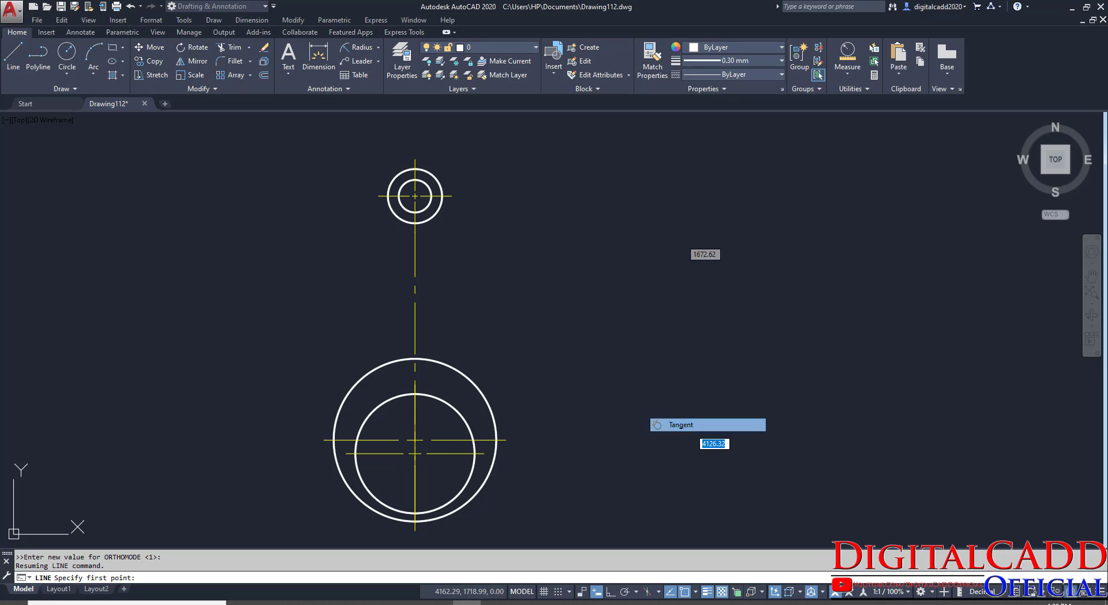
pyautogui.click(397, 202)
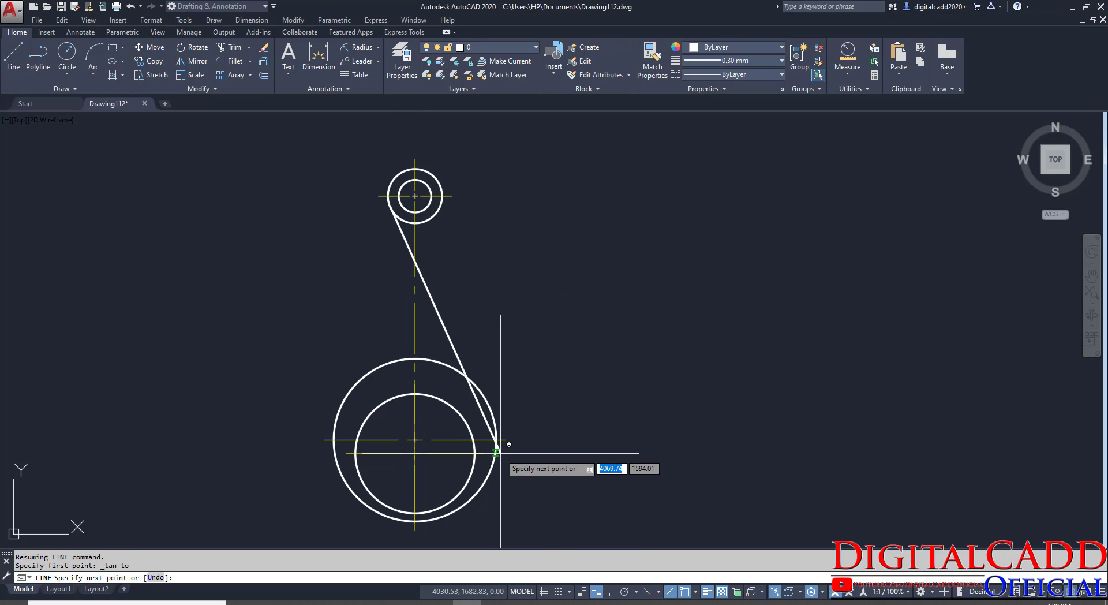
pyautogui.keyDown('shift'); pyautogui.rightClick(513, 321); pyautogui.keyUp('shift')
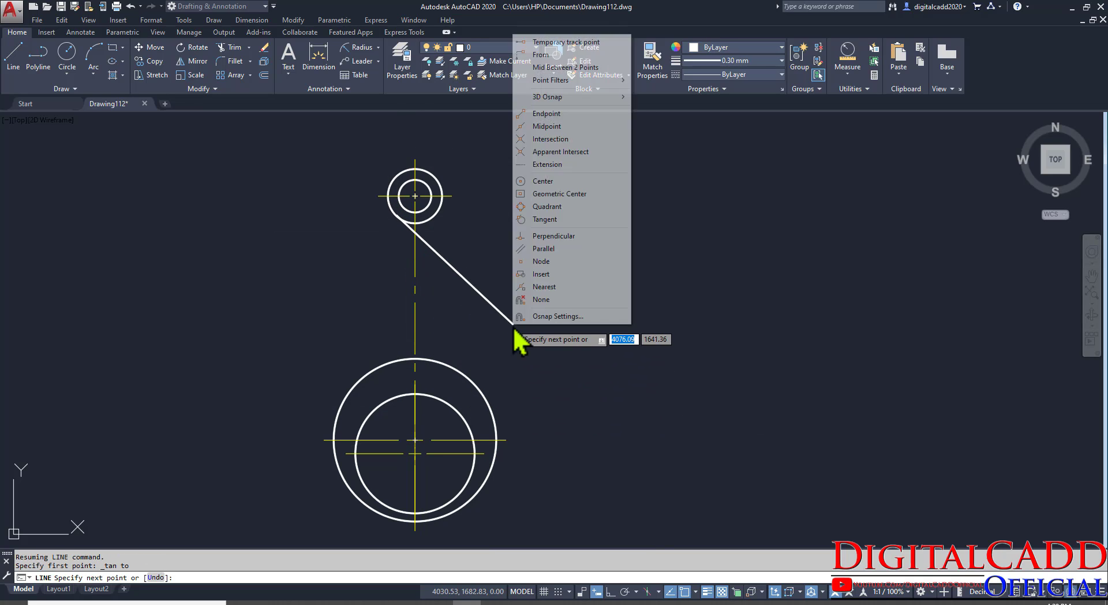
pyautogui.click(552, 220)
pyautogui.click(473, 437)
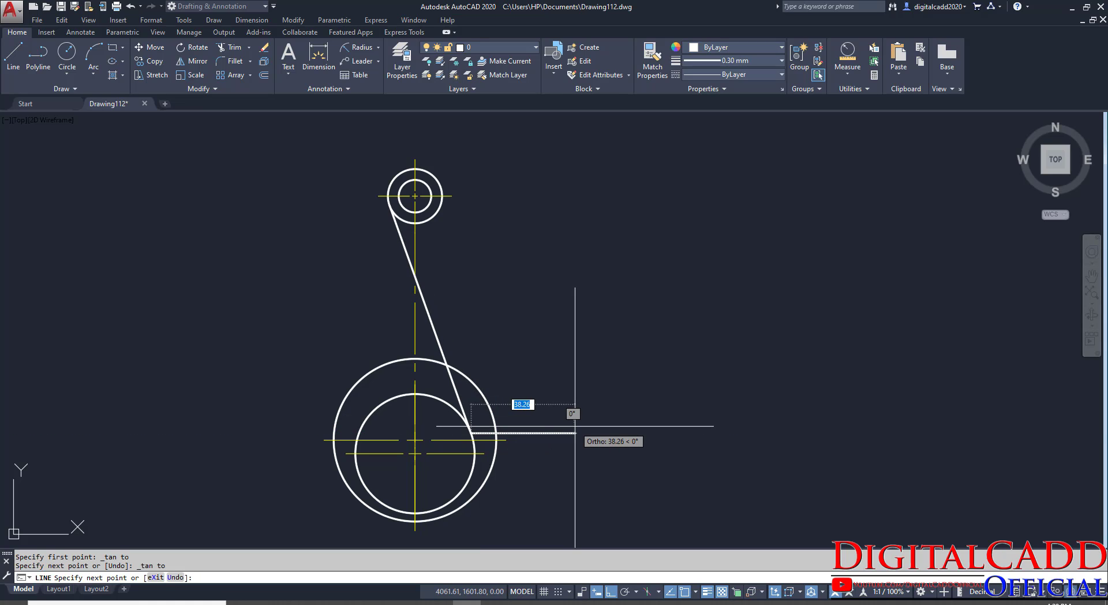
pyautogui.press('Return')
pyautogui.moveTo(586, 426); pyautogui.dragTo(651, 408, button='middle')
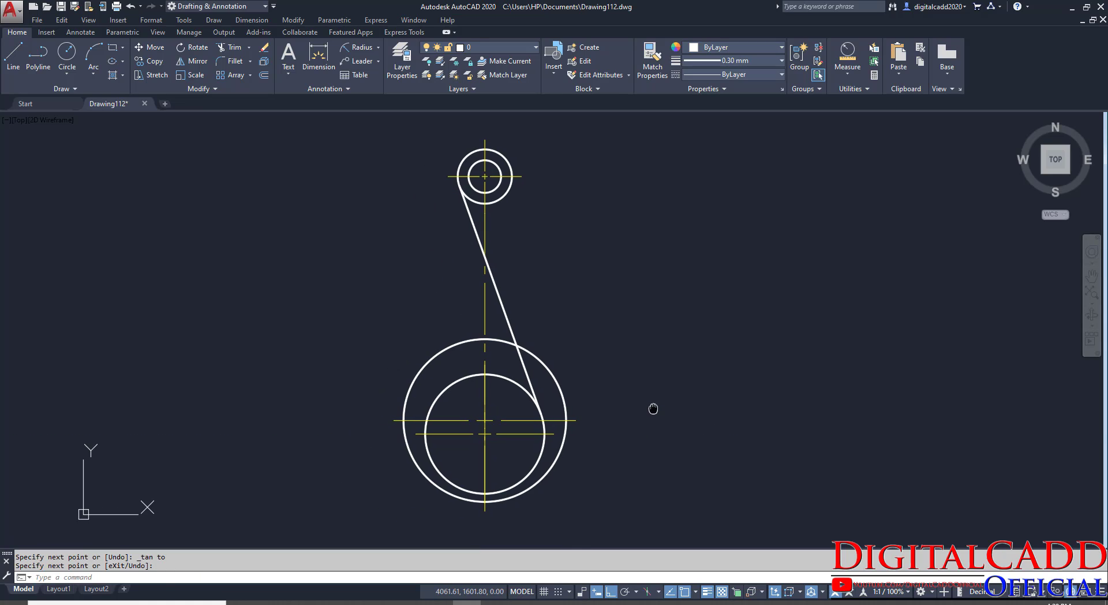
# Step: Mirror the tangent line about the vertical centreline, keeping the original, to form a crossing pair
pyautogui.press('Escape')
pyautogui.click(501, 301)
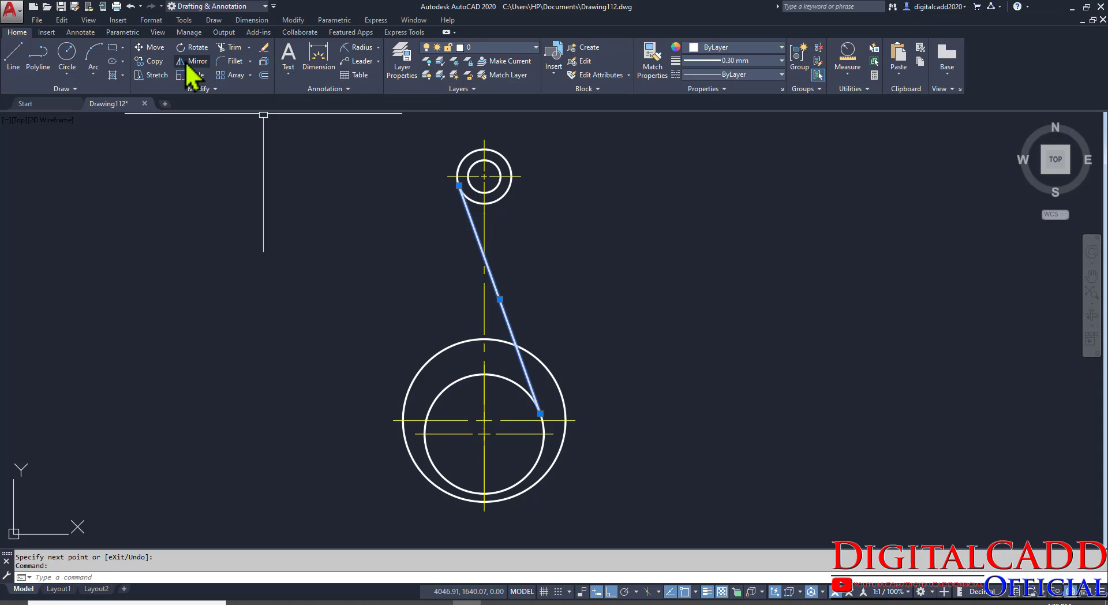
pyautogui.click(187, 66)
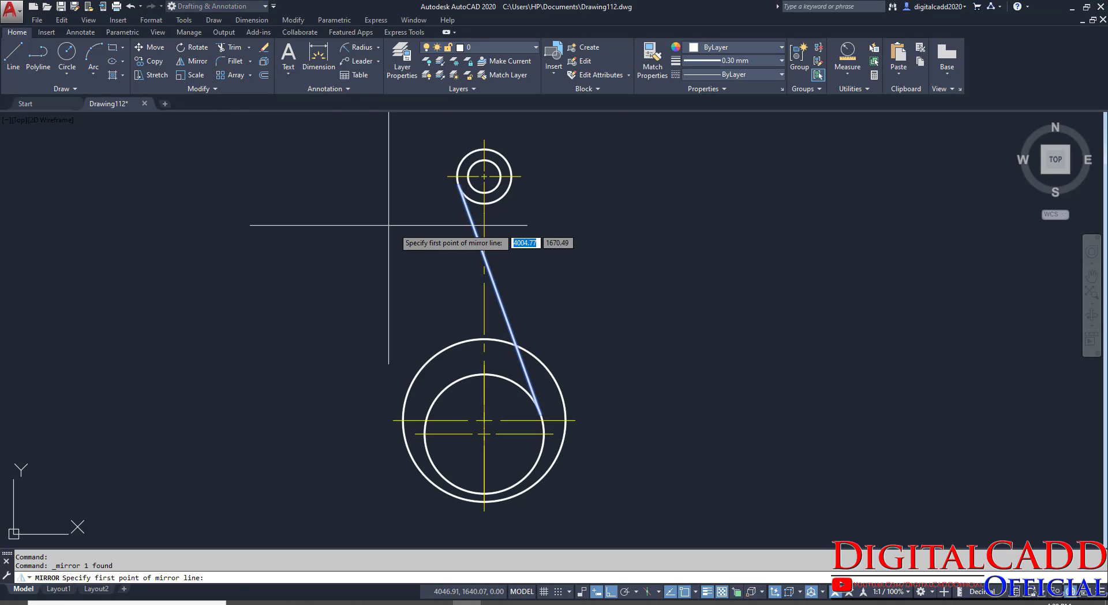
pyautogui.click(484, 203)
pyautogui.click(484, 340)
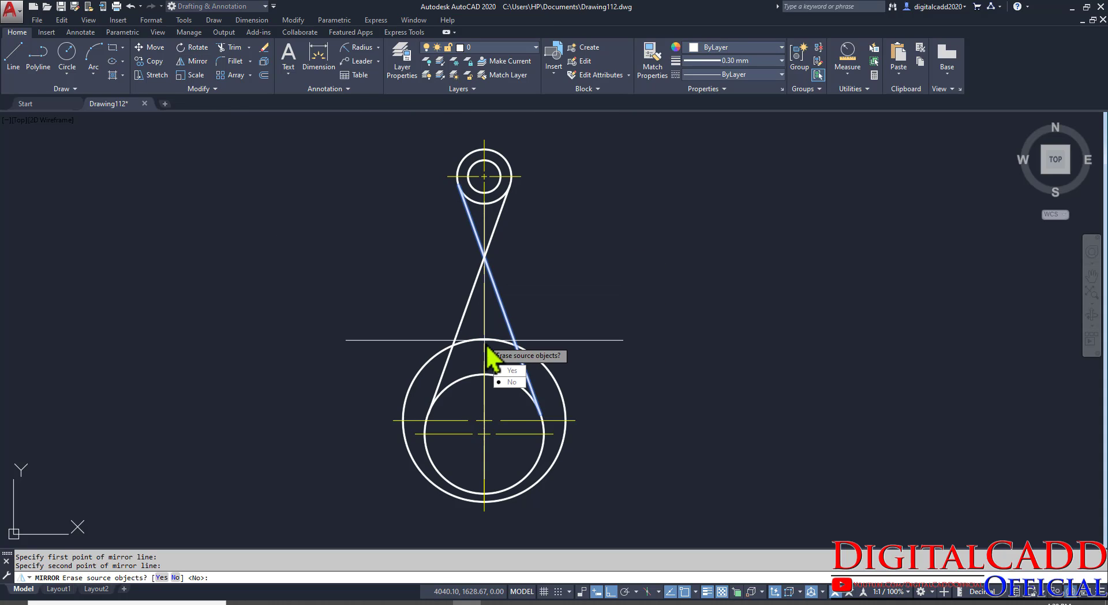
pyautogui.click(511, 381)
pyautogui.moveTo(648, 476); pyautogui.dragTo(629, 496, button='middle')
# Step: Draw lines from the R30 circle's right and left quadrants up tangent to the small circle
pyautogui.hotkey('alt', 'Tab')
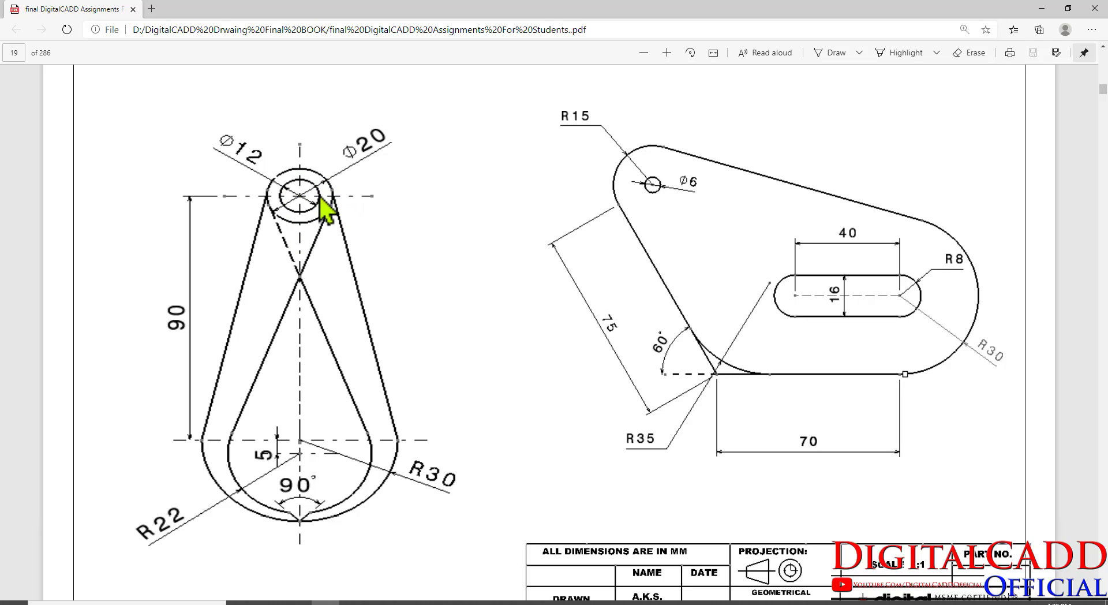
pyautogui.hotkey('alt', 'Tab')
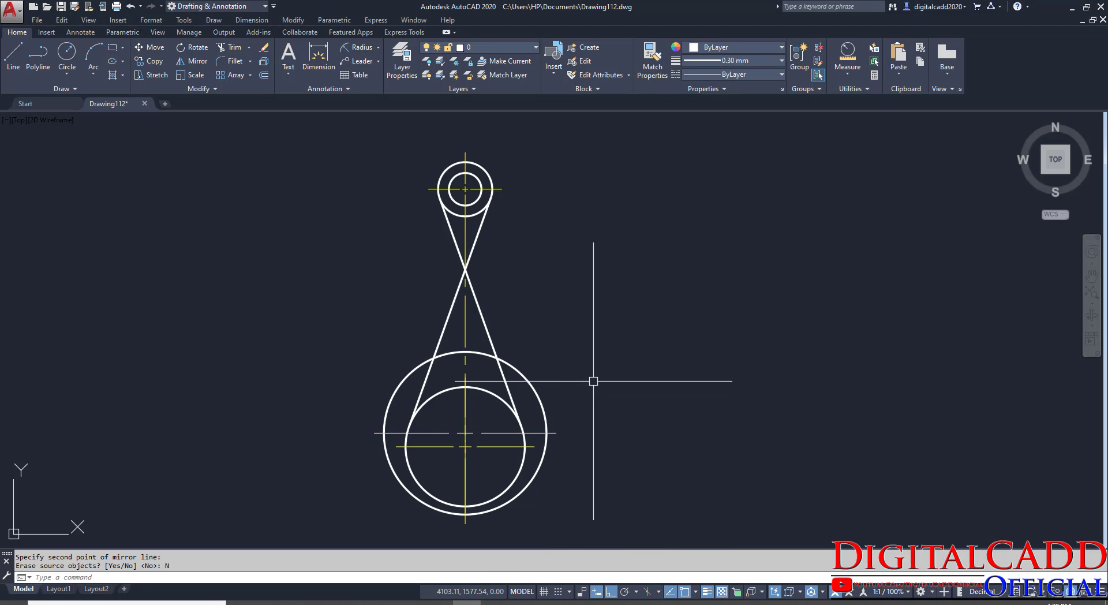
pyautogui.write('L')
pyautogui.press('Return')
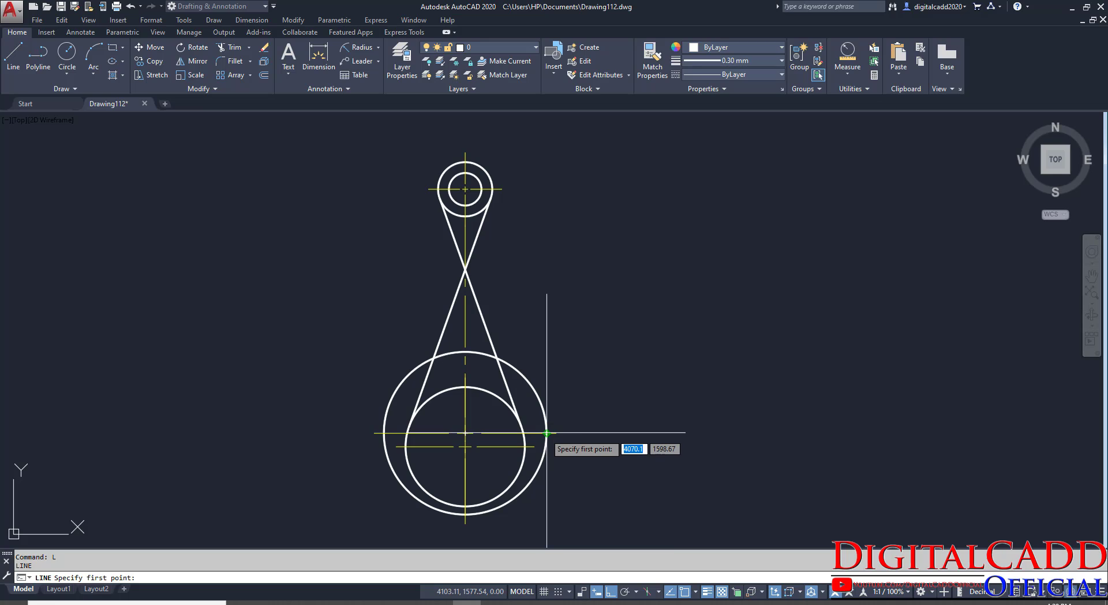
pyautogui.click(547, 432)
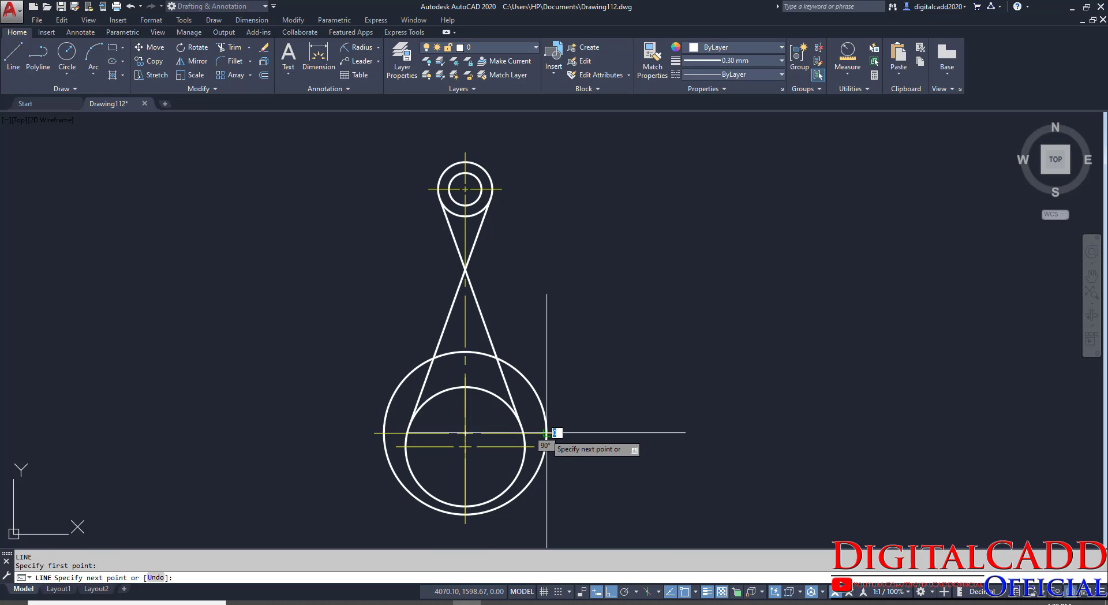
pyautogui.click(492, 182)
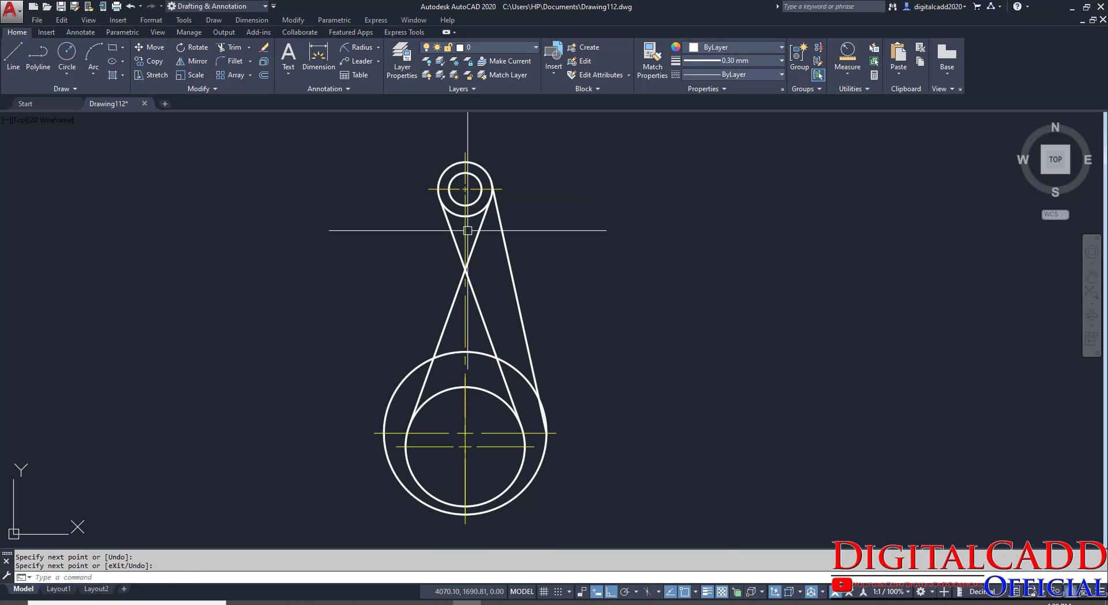
pyautogui.press('Return')
pyautogui.press('Return')
pyautogui.click(384, 433)
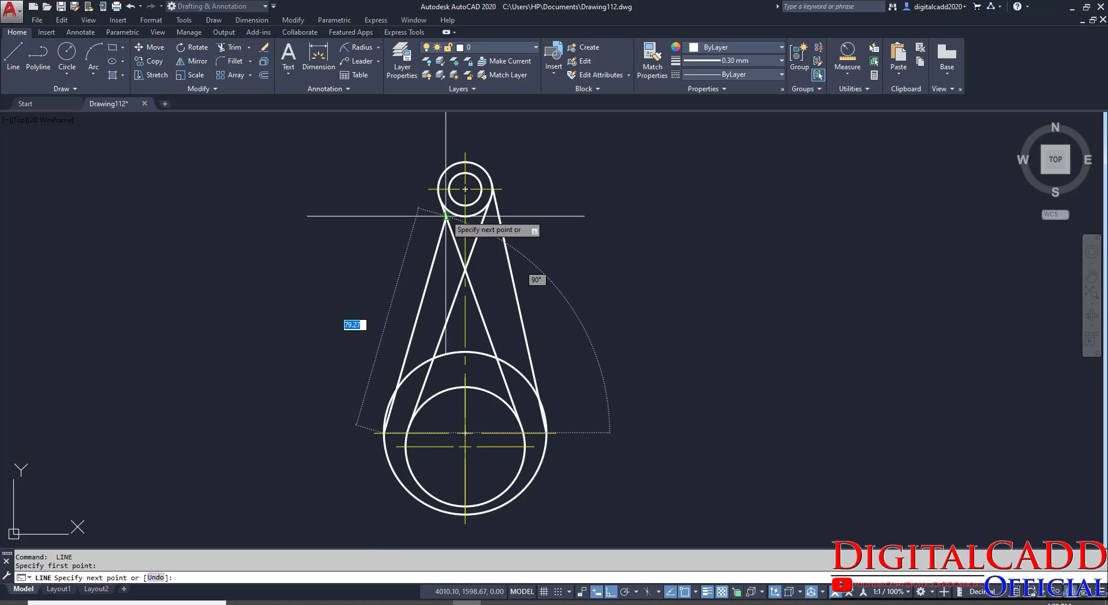
pyautogui.click(463, 184)
pyautogui.press('Return')
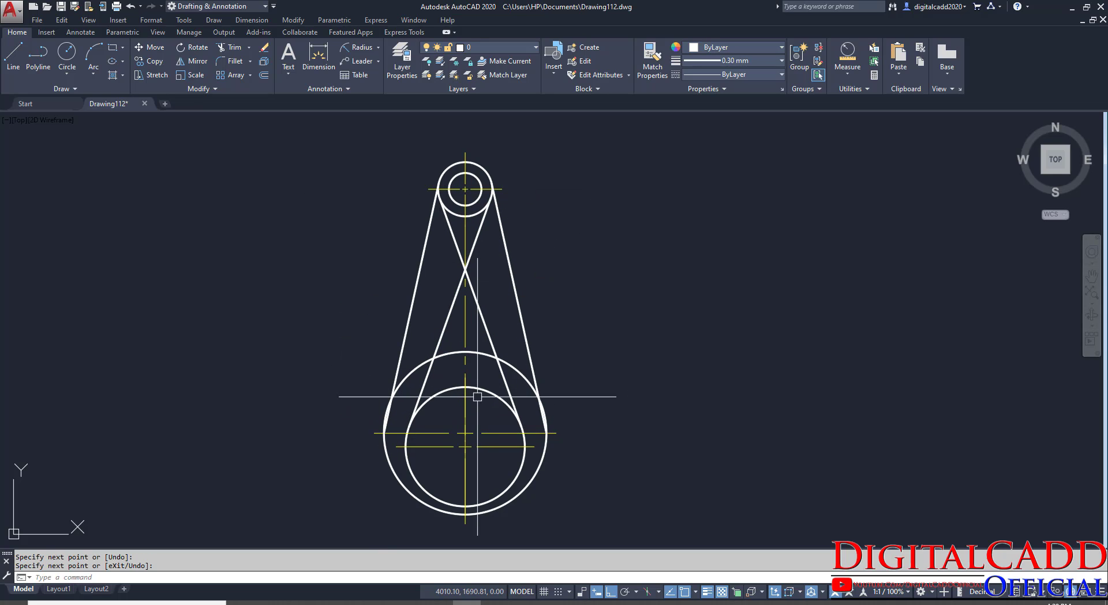
# Step: Trim the large R30 circle at the outer tangent lines using all edges, then select its upper arc
pyautogui.write('tr')
pyautogui.press('Return')
pyautogui.scroll(5, 399, 426)
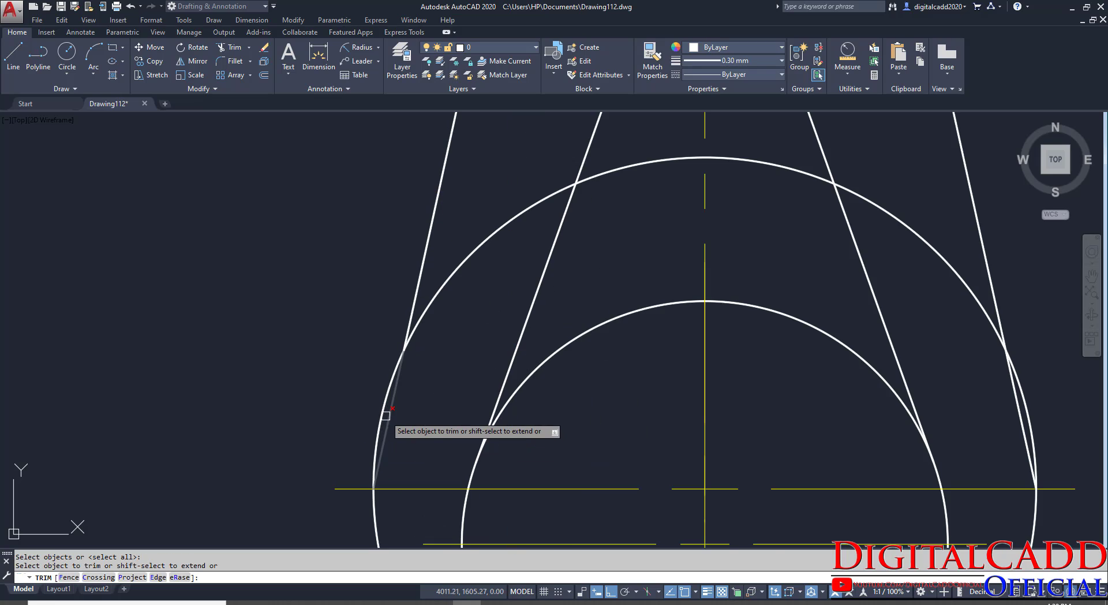
pyautogui.press('Return')
pyautogui.scroll(-1, 324, 396)
pyautogui.scroll(2, 760, 383)
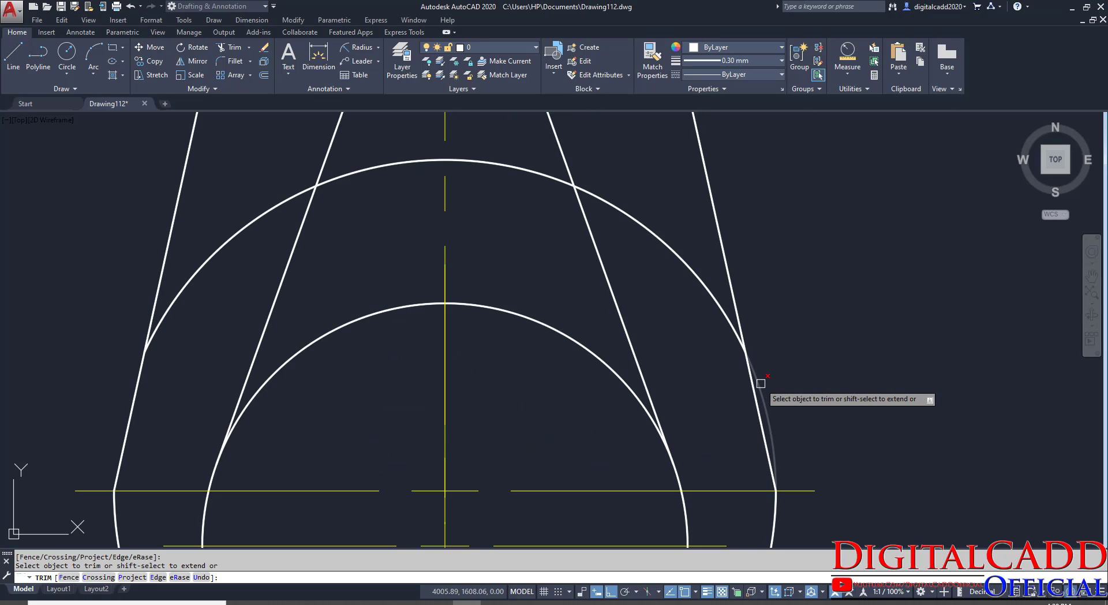
pyautogui.scroll(-6, 763, 383)
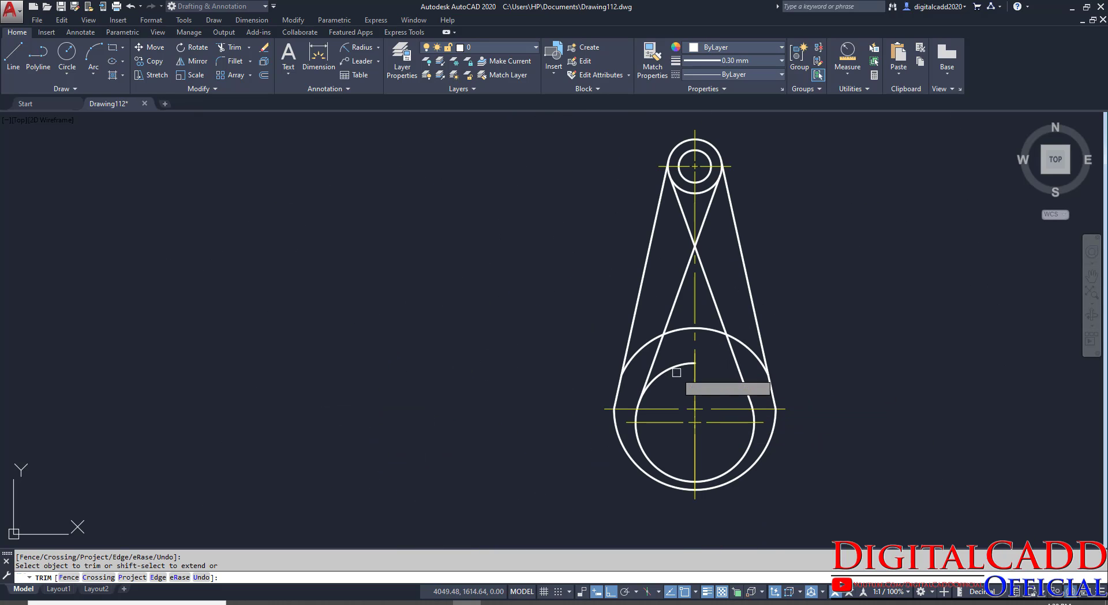
pyautogui.press('Return')
pyautogui.click(682, 328)
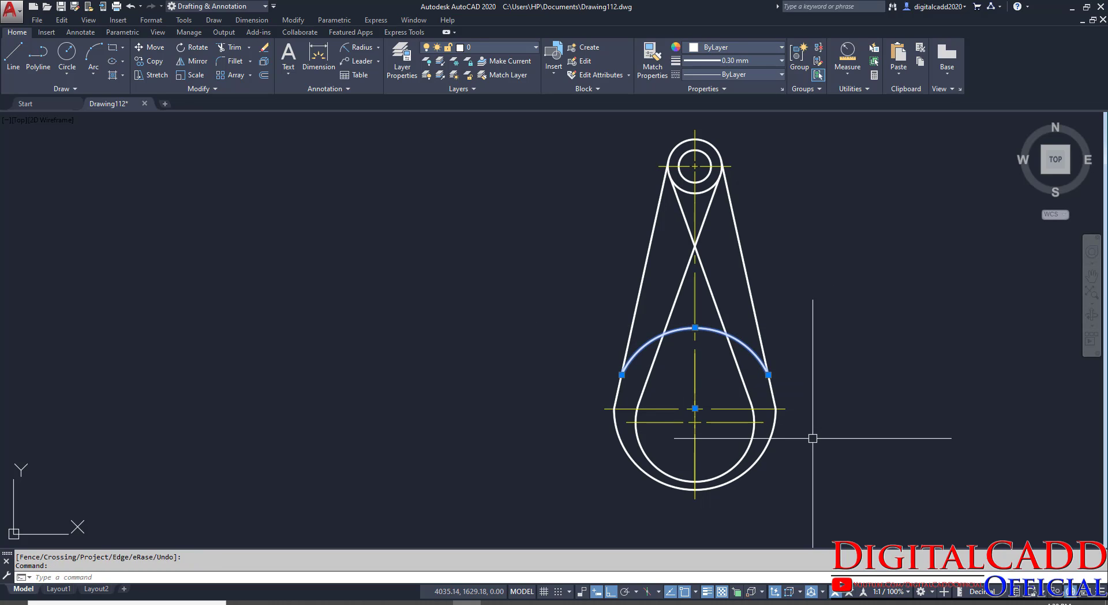
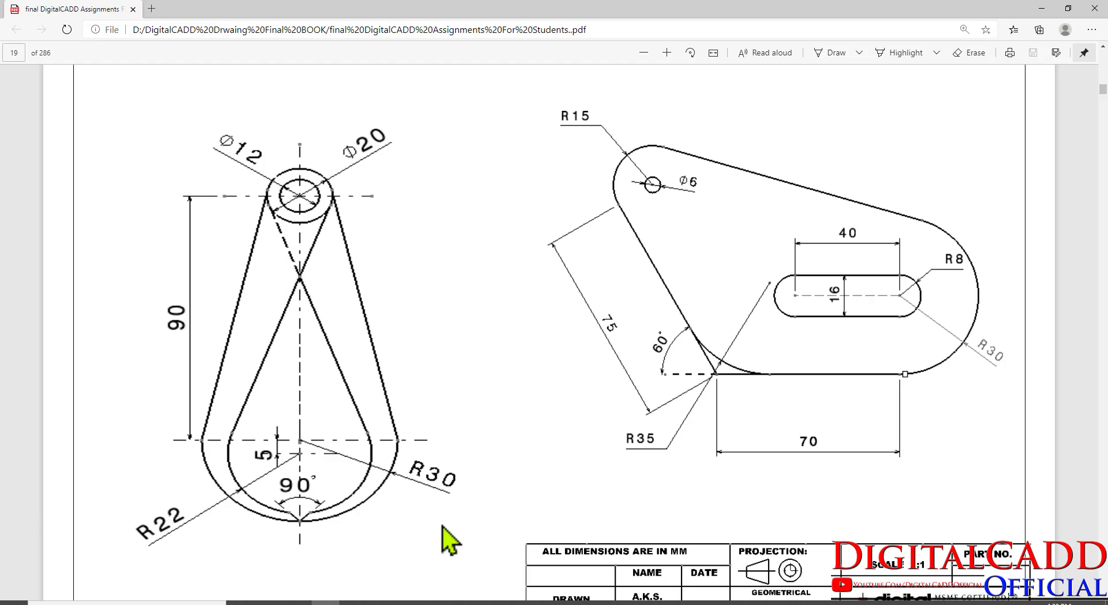
# Step: Return to AutoCAD and centre the view on the Ø12 and Ø20 top circles
pyautogui.click(466, 603)
pyautogui.scroll(4, 380, 196)
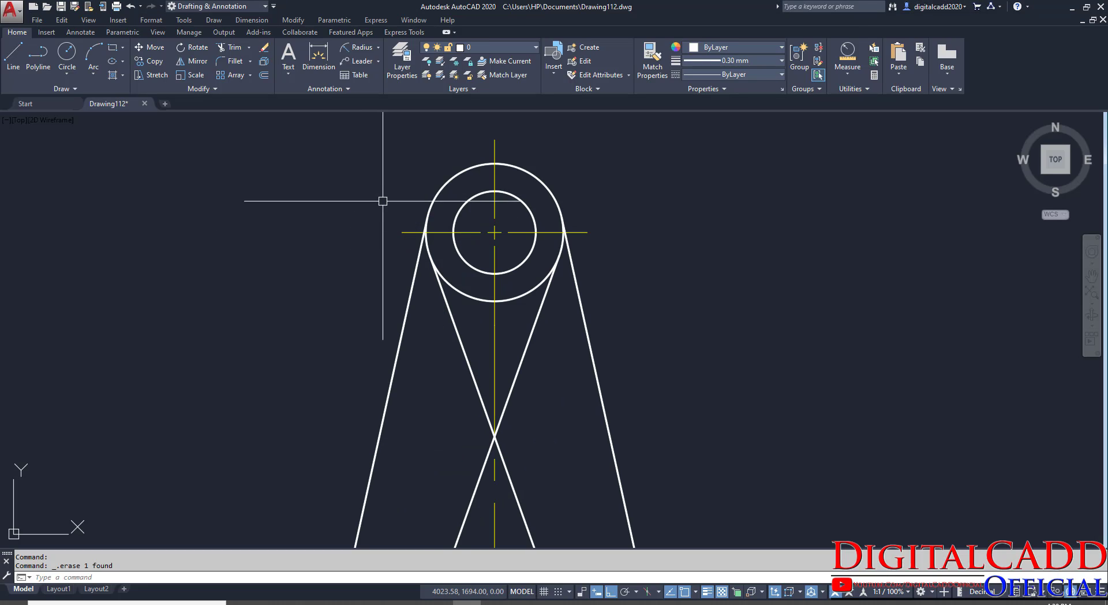
pyautogui.moveTo(483, 319); pyautogui.dragTo(351, 303, button='middle')
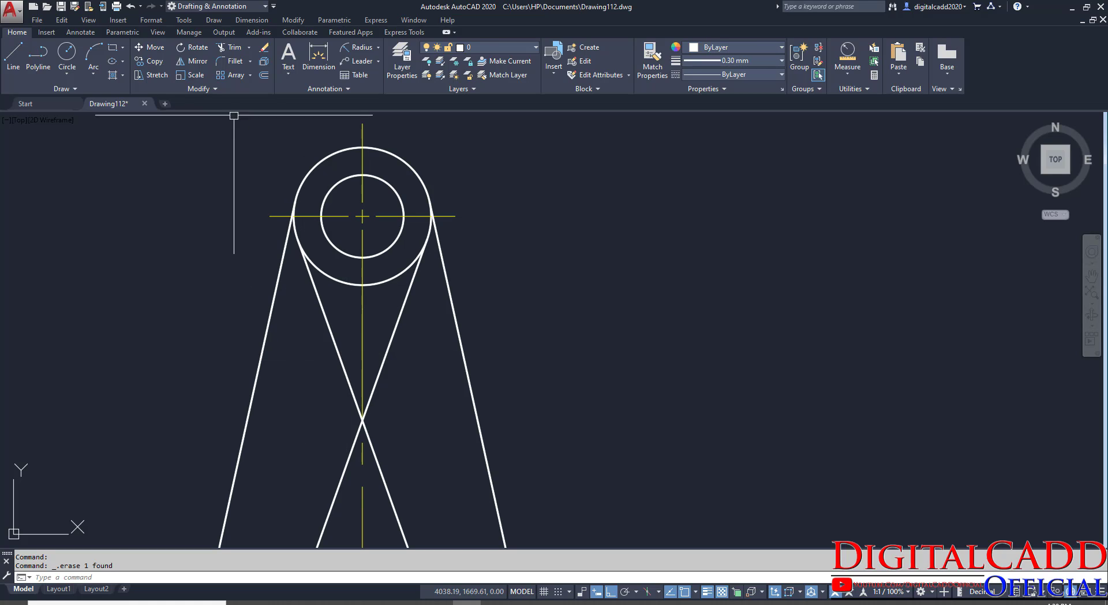
# Step: Try Break at Point on the left crossing line at the intersection, then undo it
pyautogui.click(214, 91)
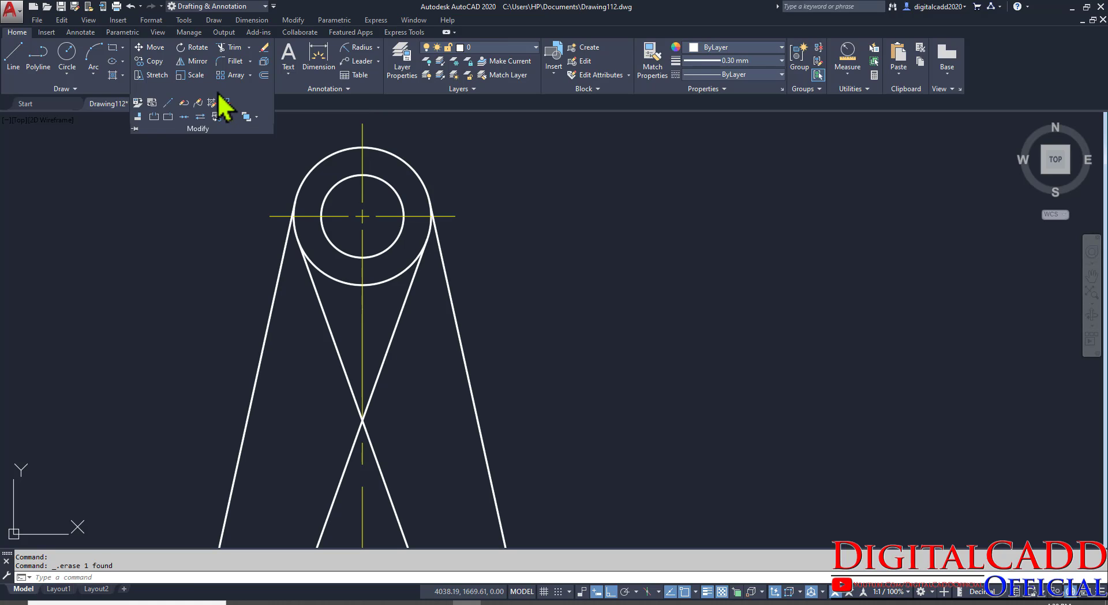
pyautogui.click(169, 119)
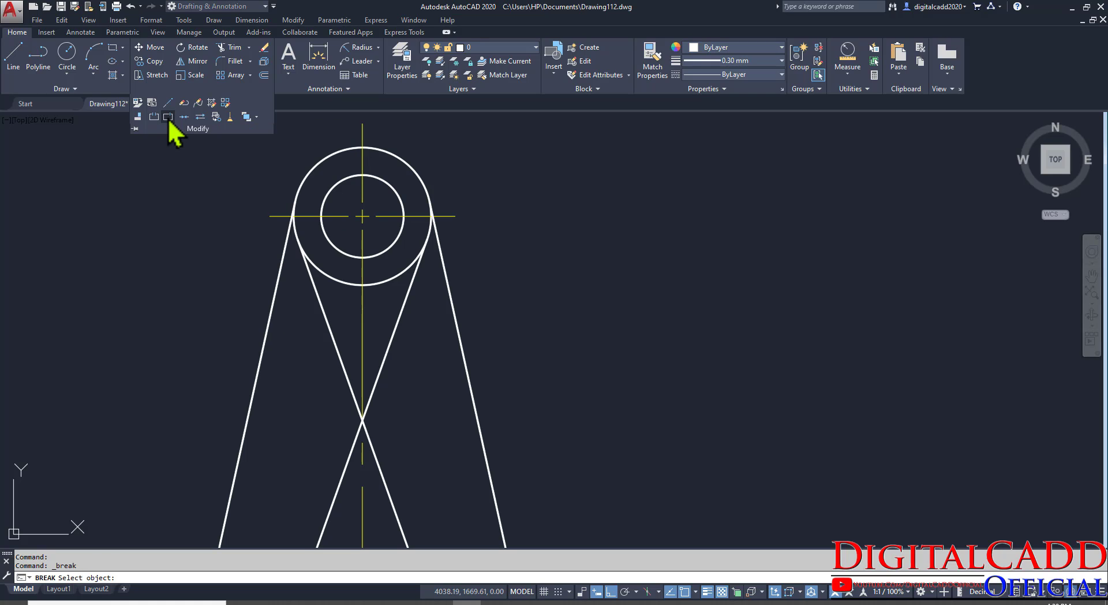
pyautogui.click(328, 332)
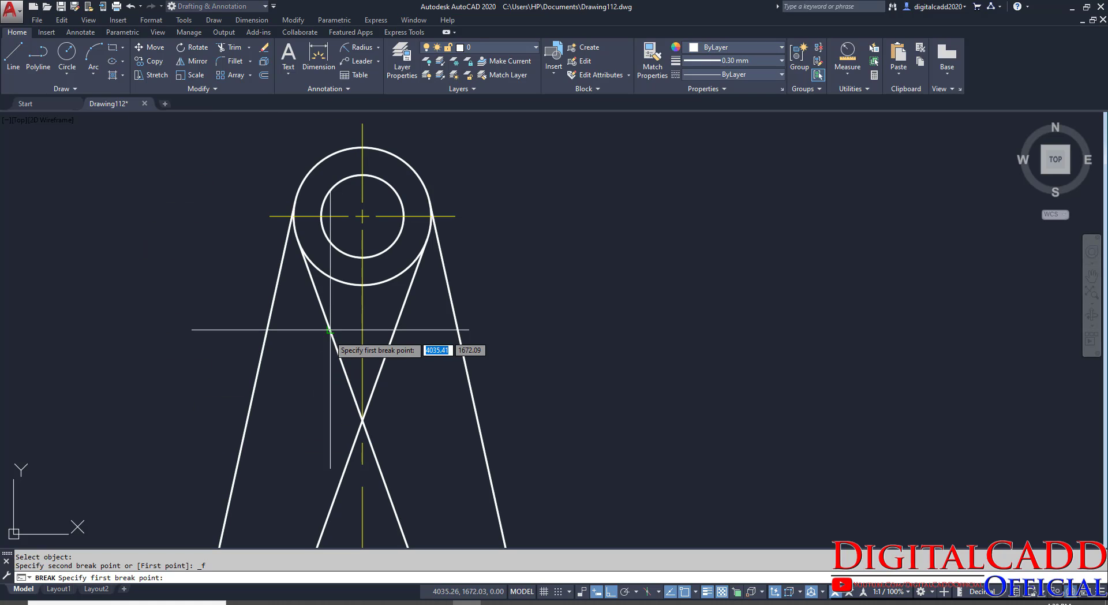
pyautogui.click(362, 420)
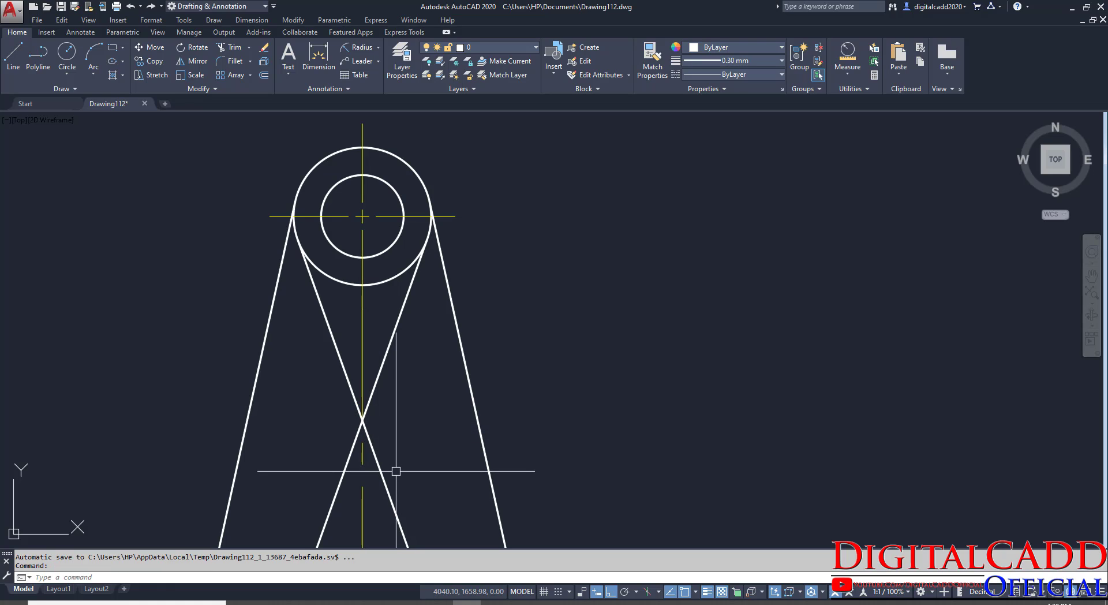
pyautogui.click(345, 375)
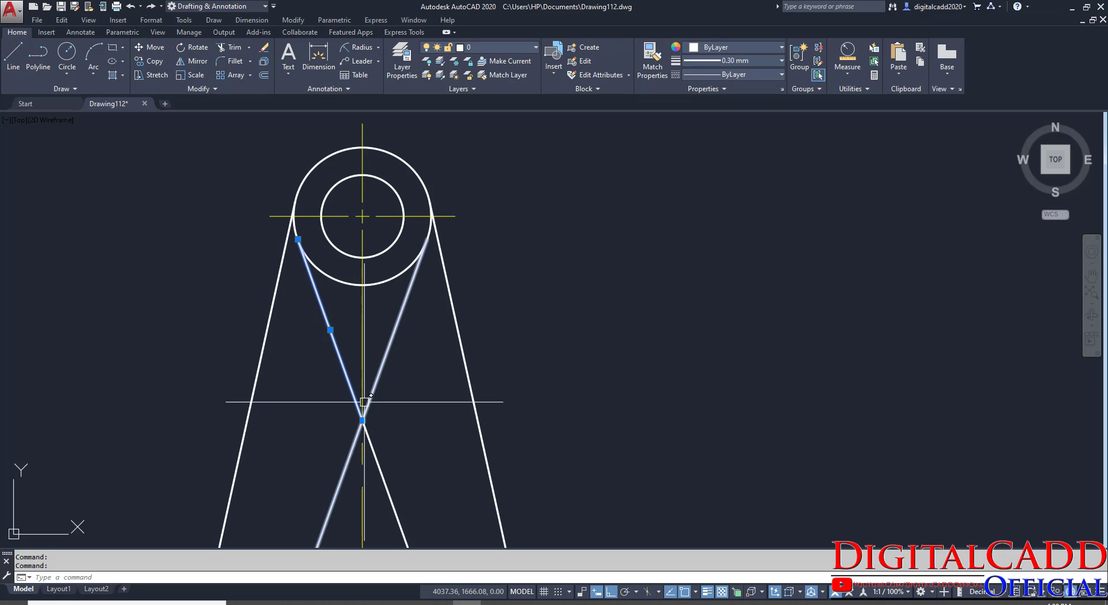
pyautogui.hotkey('ctrl', 'z')
pyautogui.hotkey('ctrl', 'z')
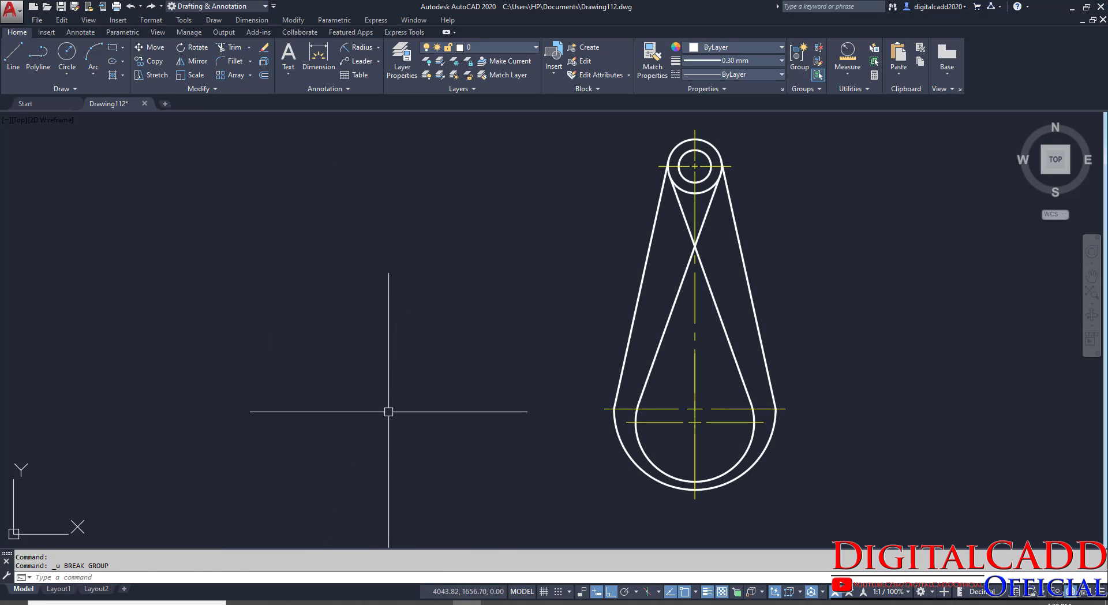
# Step: Re-centre the link's top and inspect the left crossing line
pyautogui.moveTo(683, 263); pyautogui.dragTo(510, 340, button='middle')
pyautogui.scroll(5, 545, 302)
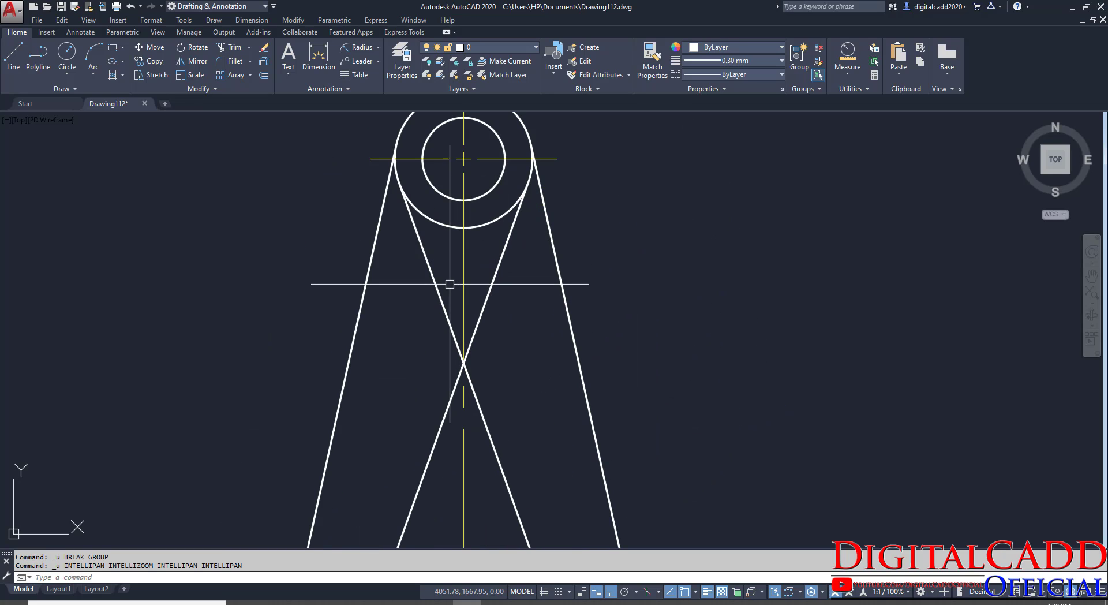
pyautogui.click(443, 301)
pyautogui.moveTo(471, 411); pyautogui.dragTo(378, 451, button='middle')
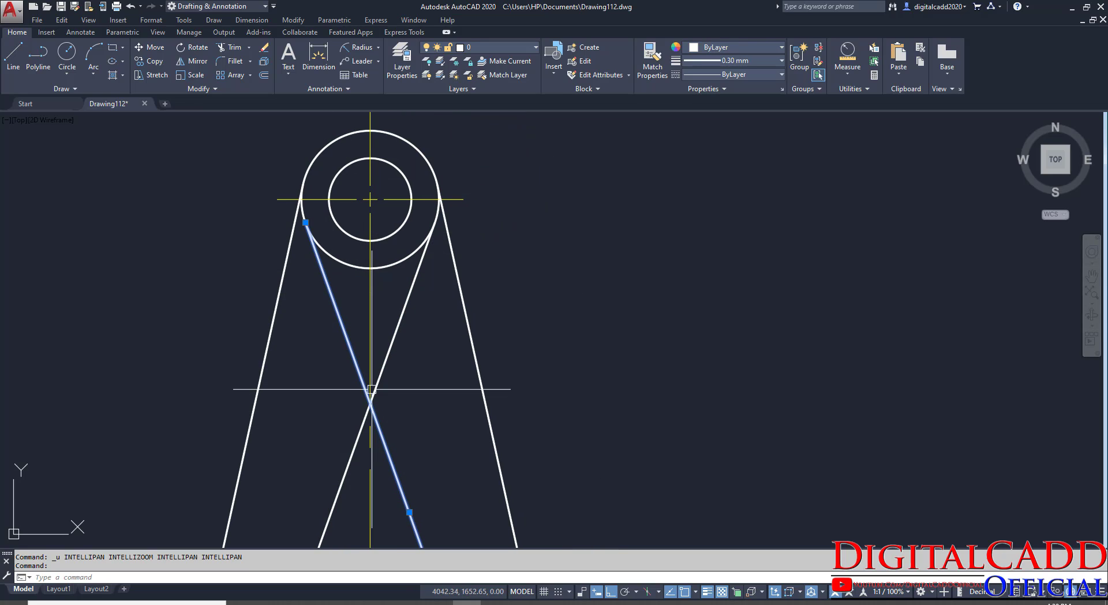
pyautogui.press('Escape')
# Step: Break the left crossing line at the inner-line intersection and check its upper piece
pyautogui.click(208, 89)
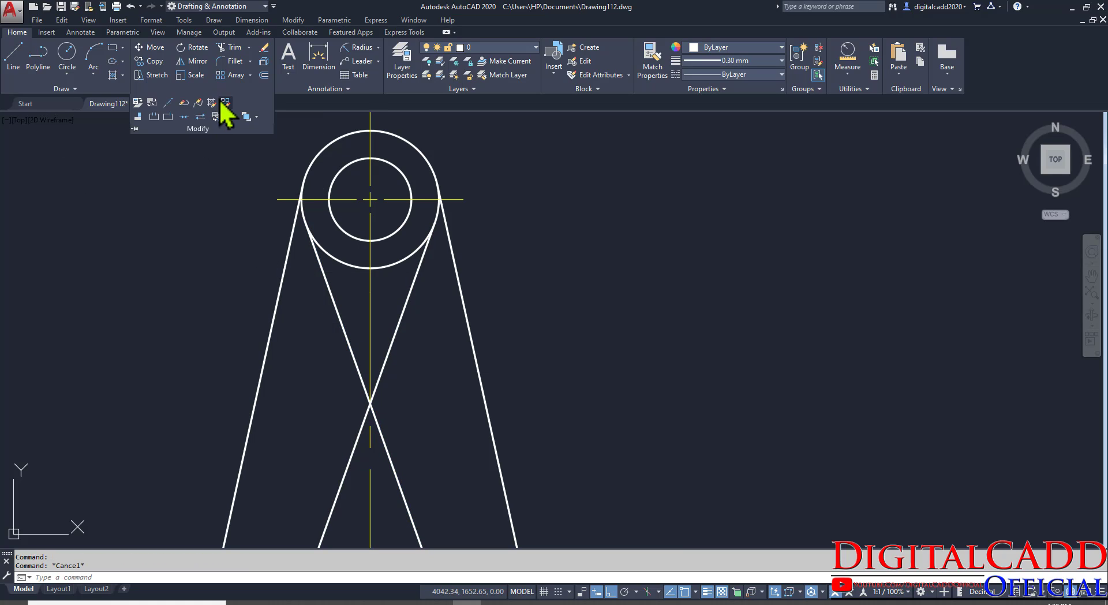
pyautogui.click(168, 117)
pyautogui.click(372, 427)
pyautogui.click(370, 403)
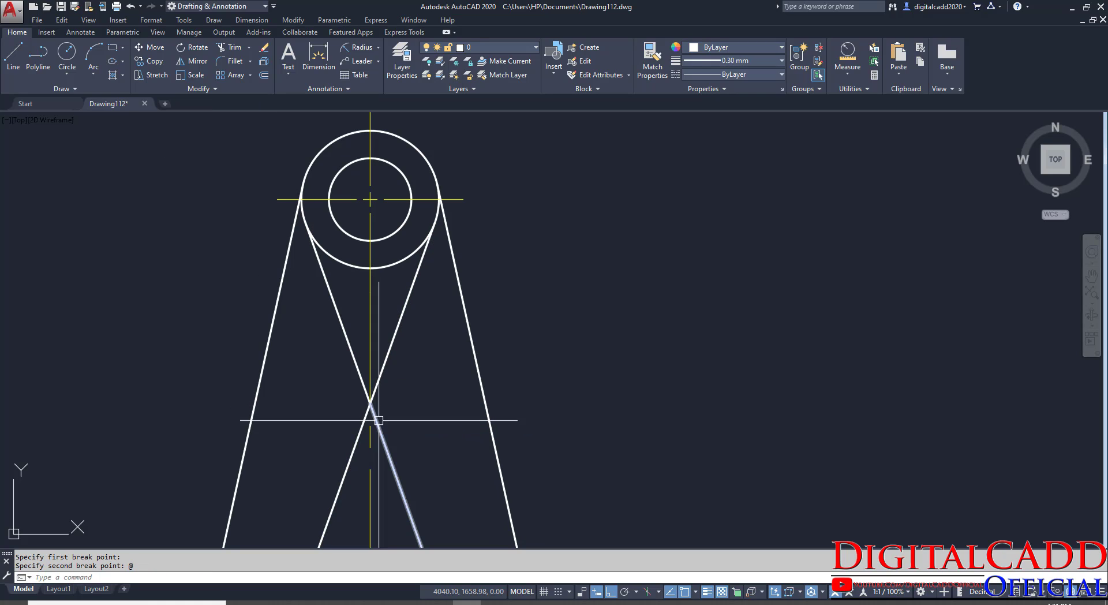
pyautogui.click(365, 377)
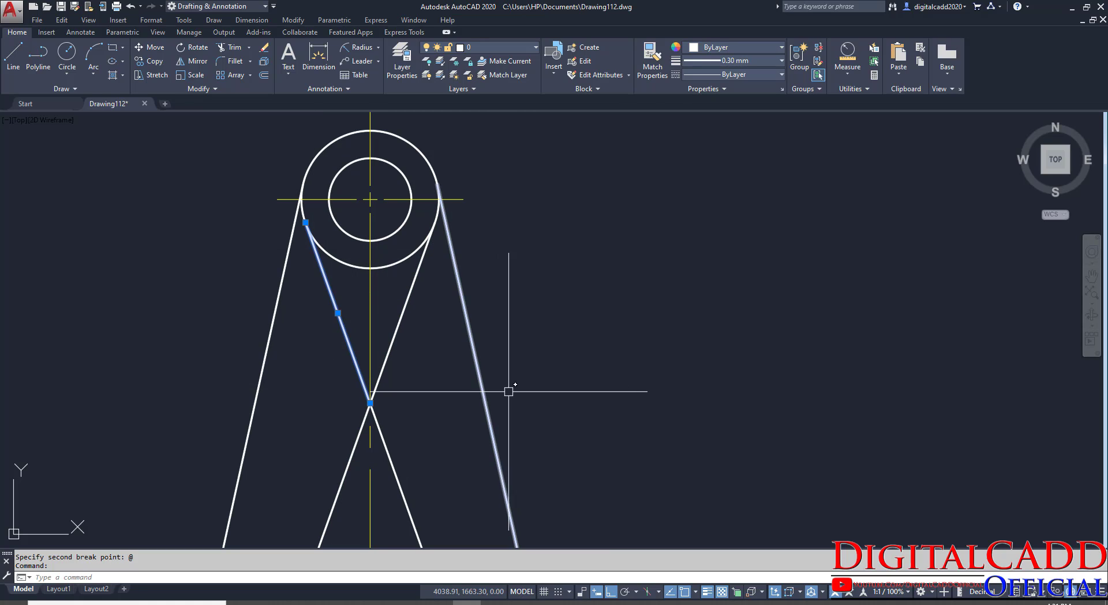
pyautogui.press('Escape')
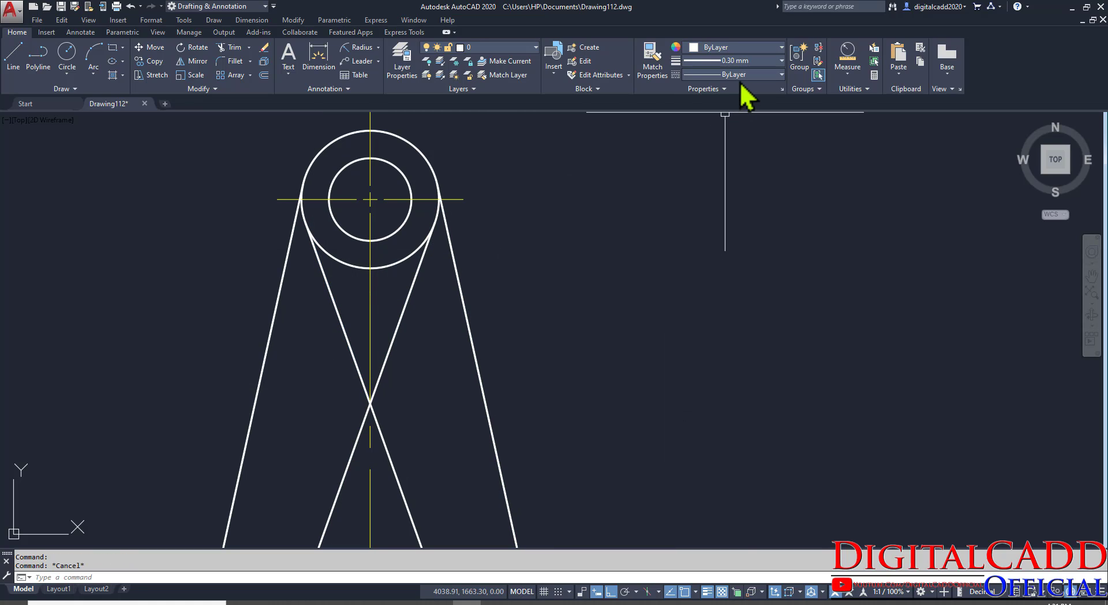
# Step: Load the HIDDEN linetype from acadiso.lin, then select the upper split segment
pyautogui.click(722, 75)
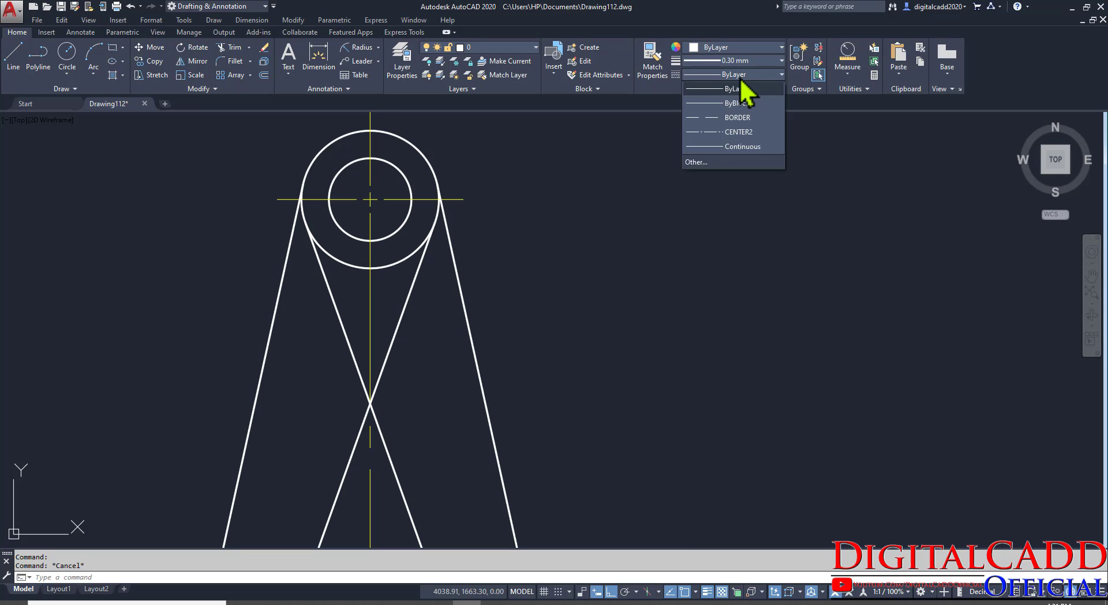
pyautogui.click(701, 162)
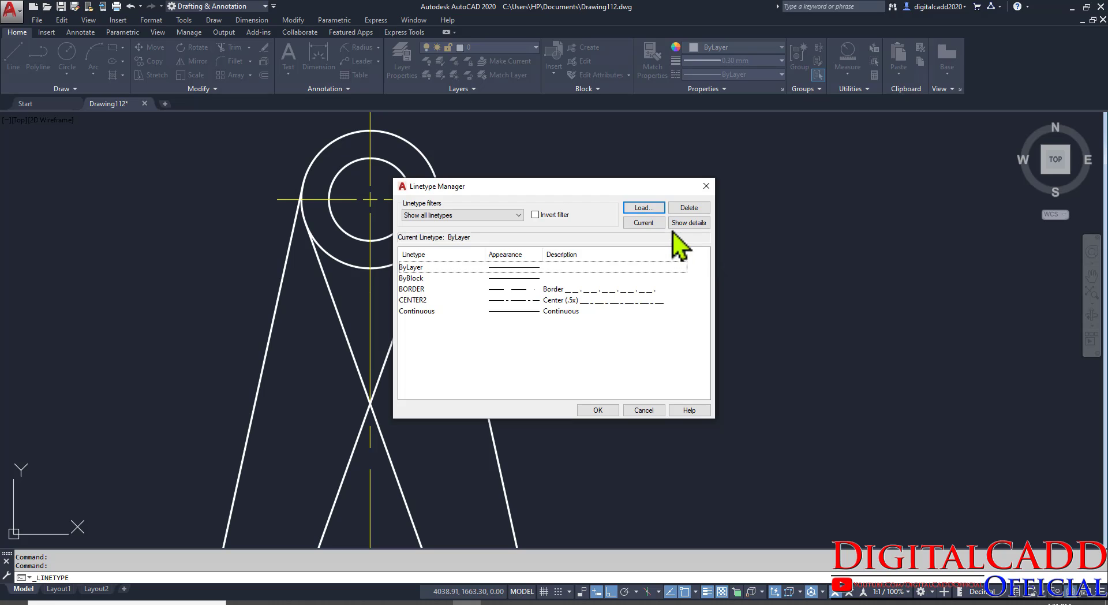
pyautogui.click(648, 210)
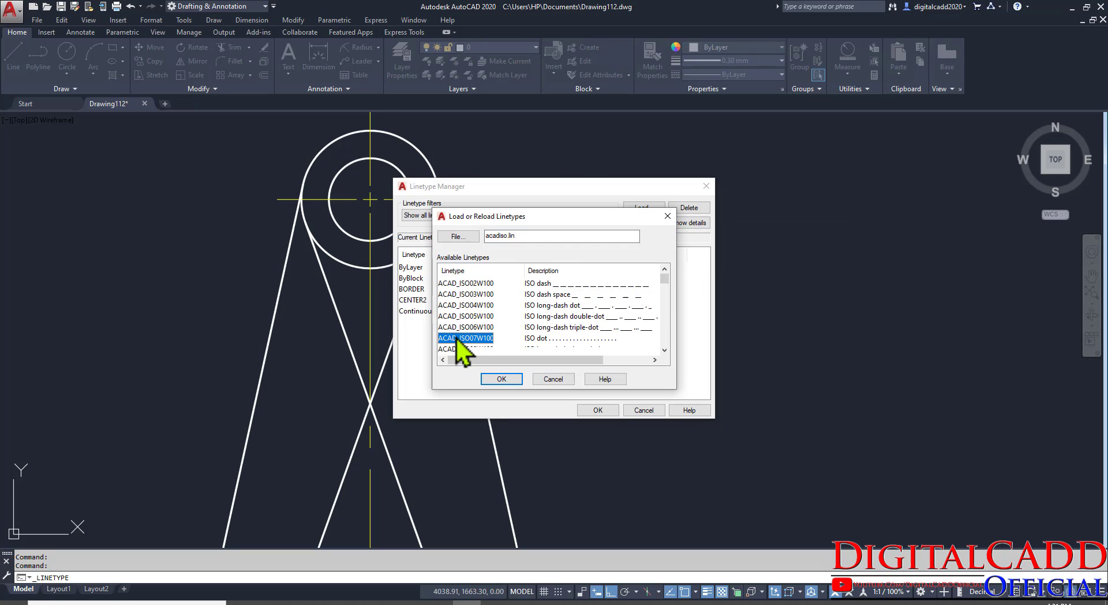
pyautogui.press('h')
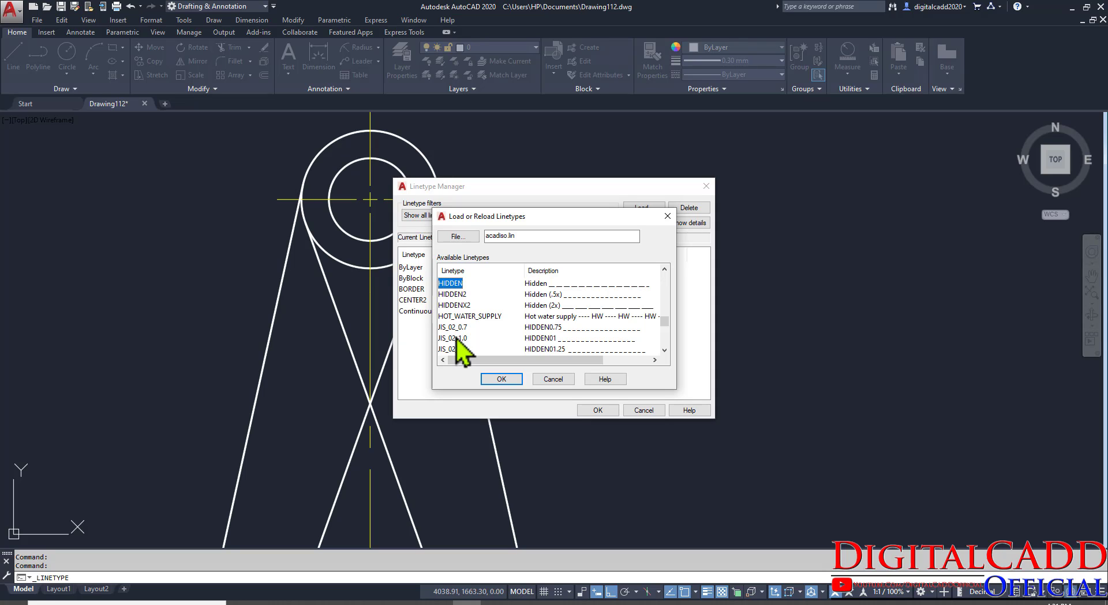
pyautogui.click(511, 381)
pyautogui.click(597, 407)
pyautogui.click(354, 347)
pyautogui.click(757, 75)
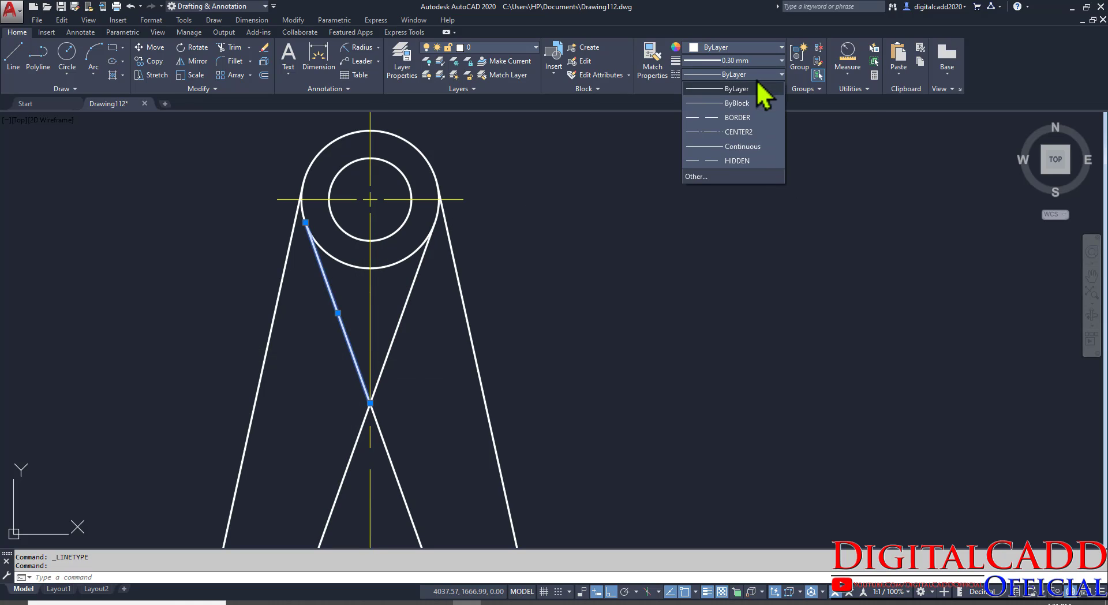
# Step: Assign the HIDDEN linetype to the upper crossing segment
pyautogui.click(743, 162)
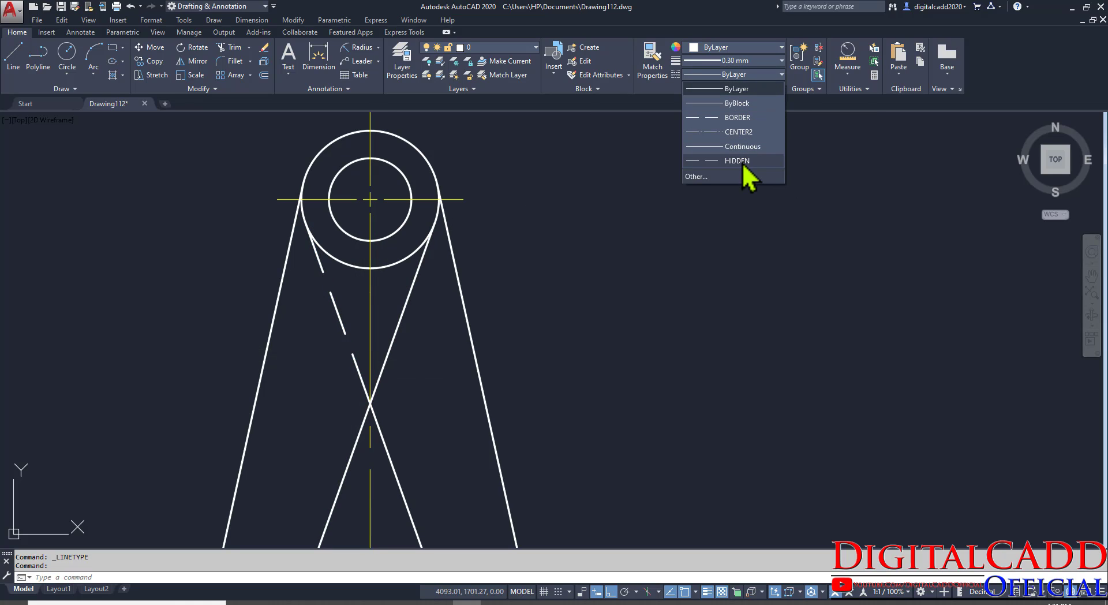
pyautogui.click(742, 161)
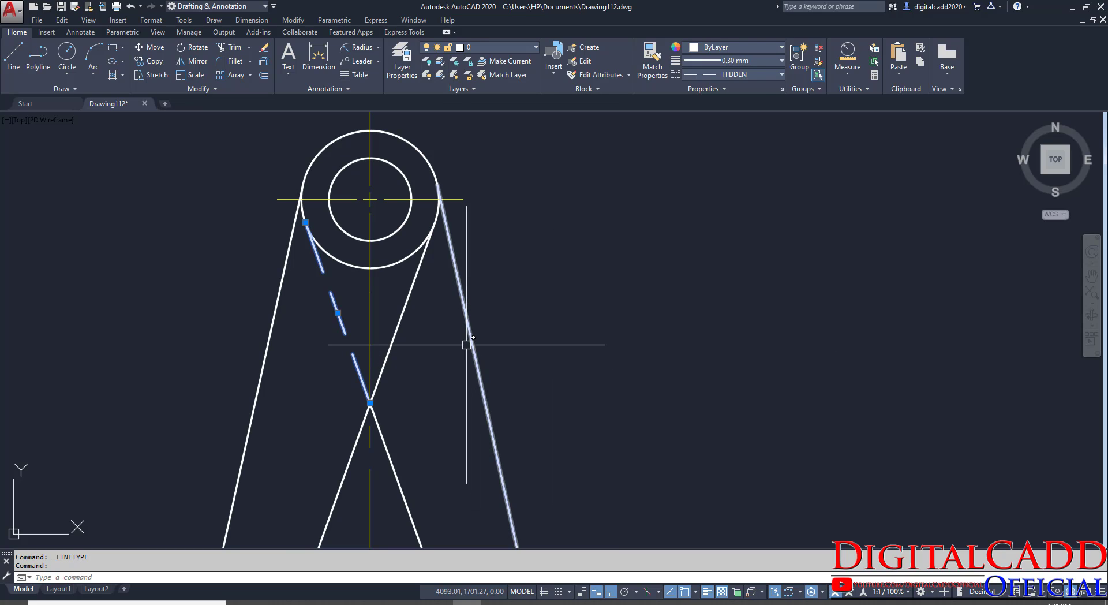
pyautogui.scroll(3, 458, 344)
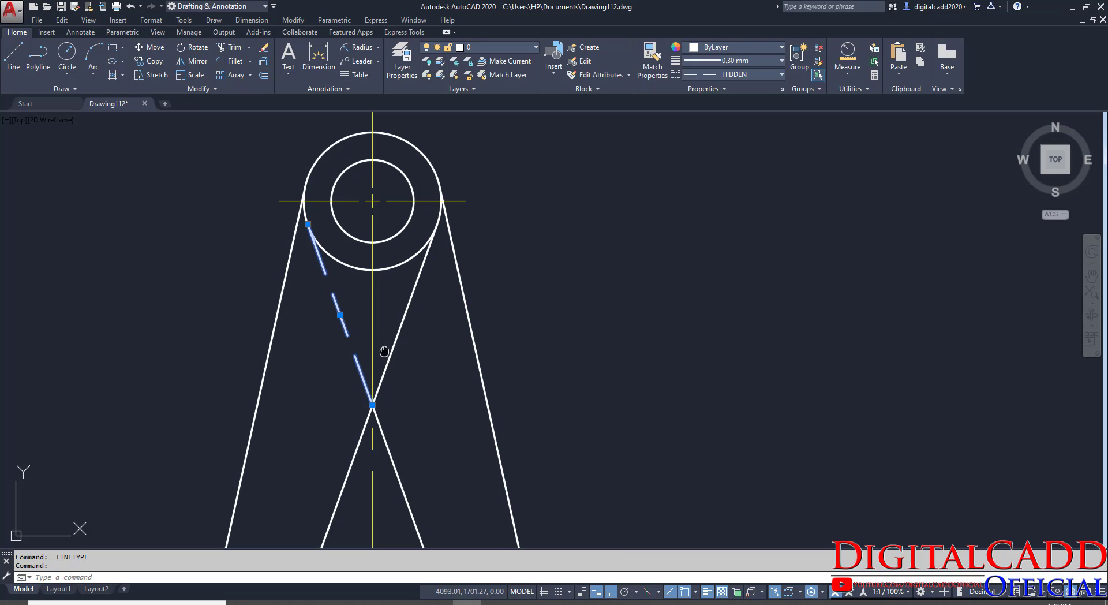
pyautogui.press('Escape')
pyautogui.scroll(-2, 431, 389)
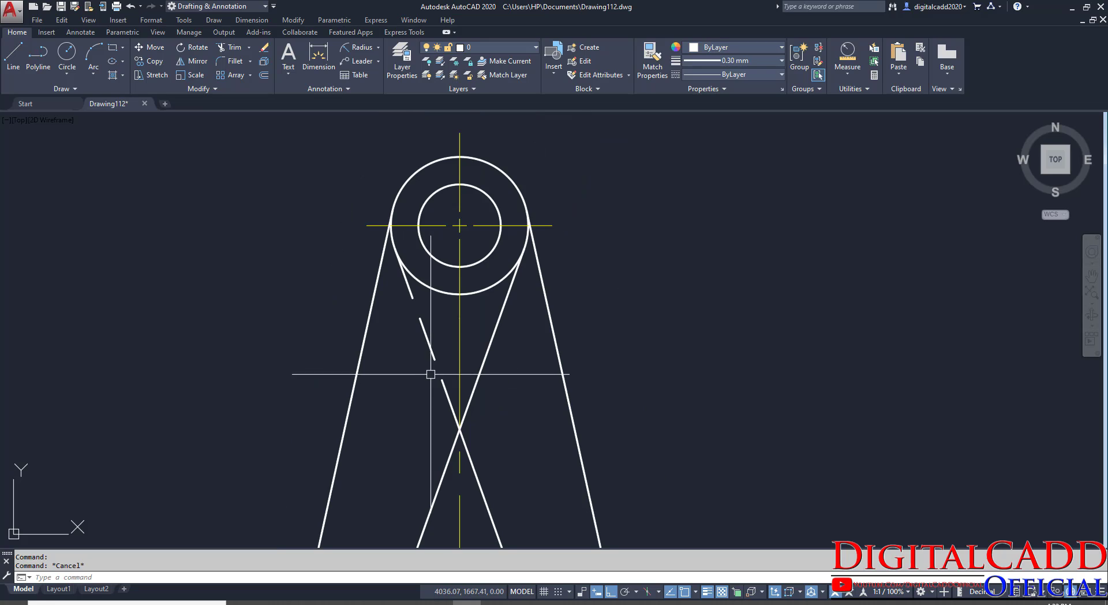
pyautogui.click(404, 273)
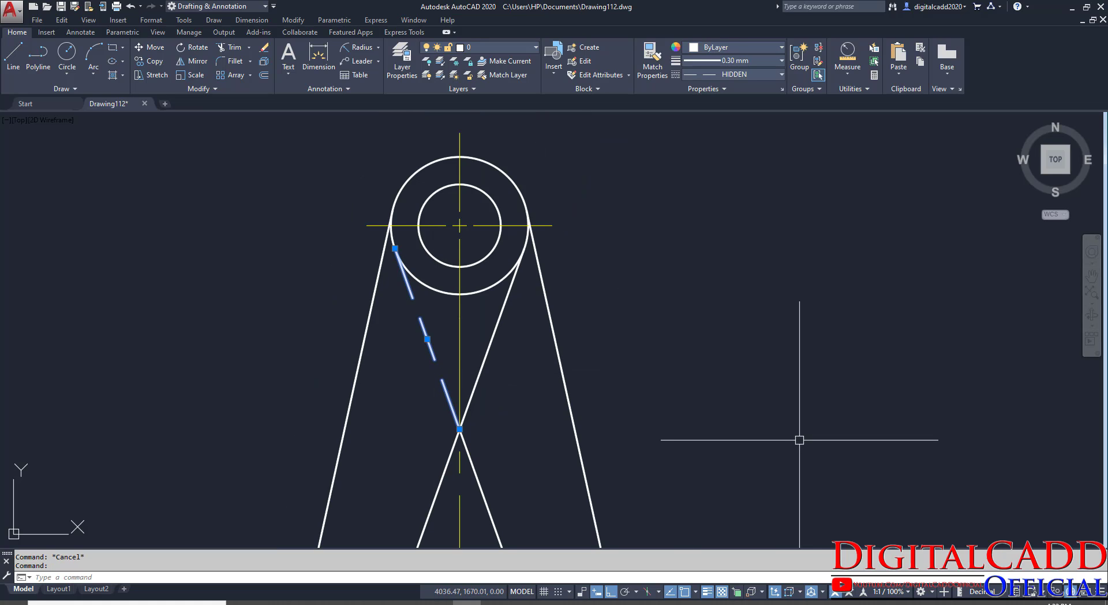
# Step: Set the dashed segment's linetype scale to 0.5 in Properties
pyautogui.hotkey('ctrl', '1')
pyautogui.moveTo(615, 344); pyautogui.dragTo(715, 313, button='middle')
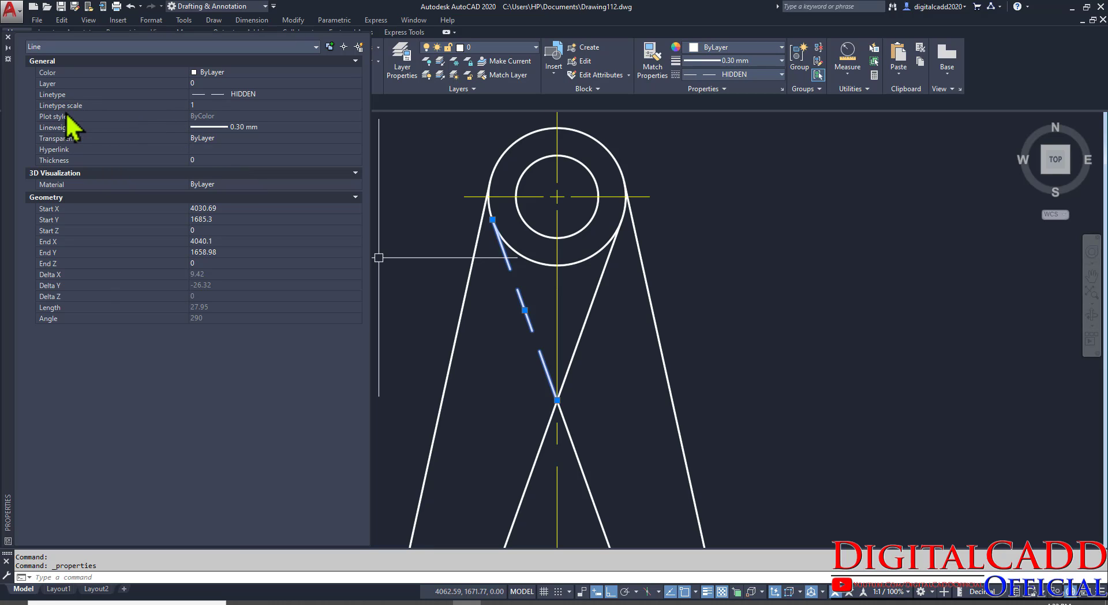
pyautogui.click(206, 105)
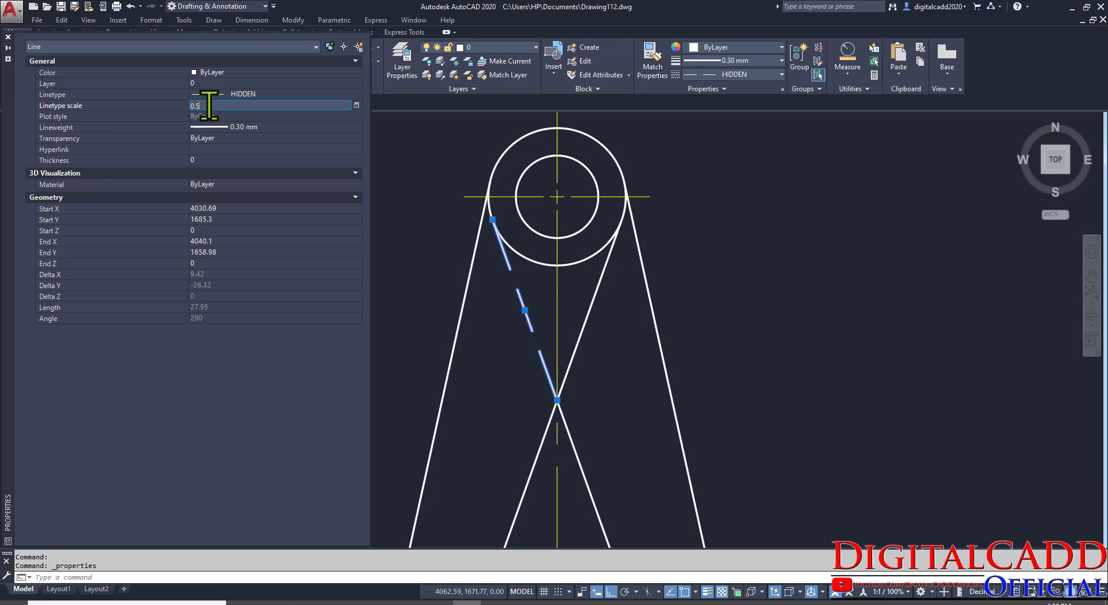
pyautogui.press('Return')
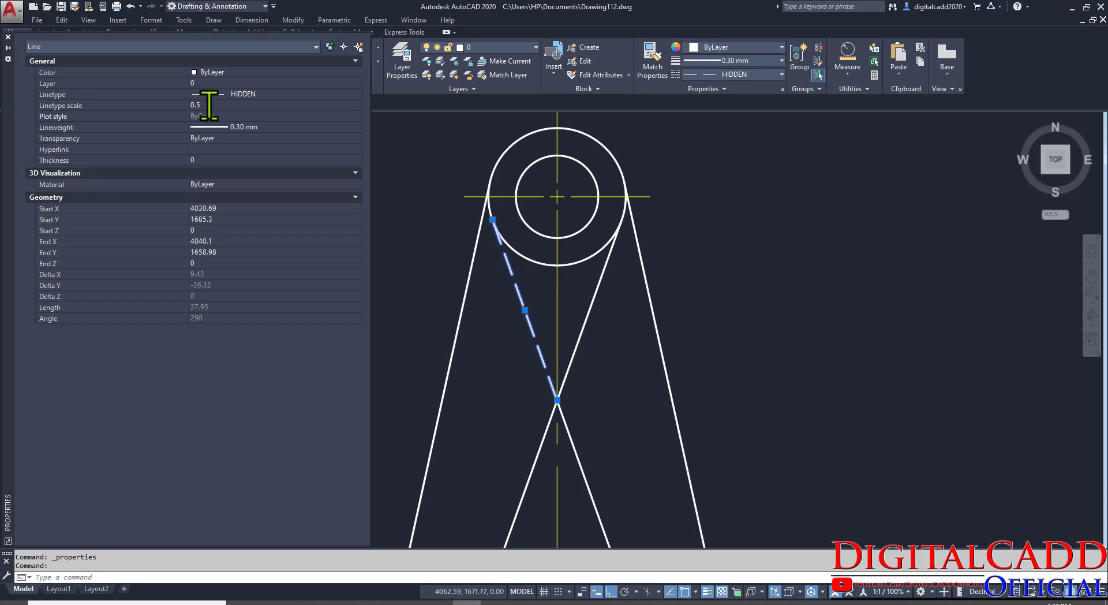
pyautogui.click(8, 37)
pyautogui.press('Escape')
pyautogui.scroll(-5, 552, 342)
pyautogui.moveTo(567, 391)
pyautogui.mouseDown(button='middle')
pyautogui.moveTo(421, 317)
pyautogui.moveTo(484, 314)
pyautogui.mouseUp(button='middle')
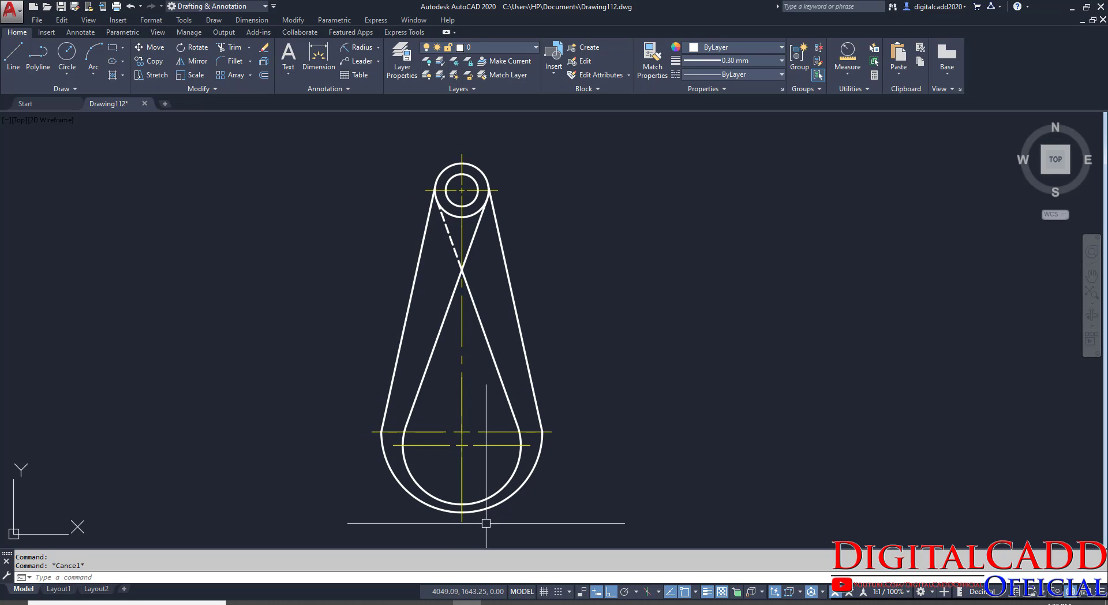
pyautogui.scroll(4, 490, 531)
# Step: Mark the 90° base notch on the reference PDF, then start a LINE in AutoCAD
pyautogui.hotkey('alt', 'Tab')
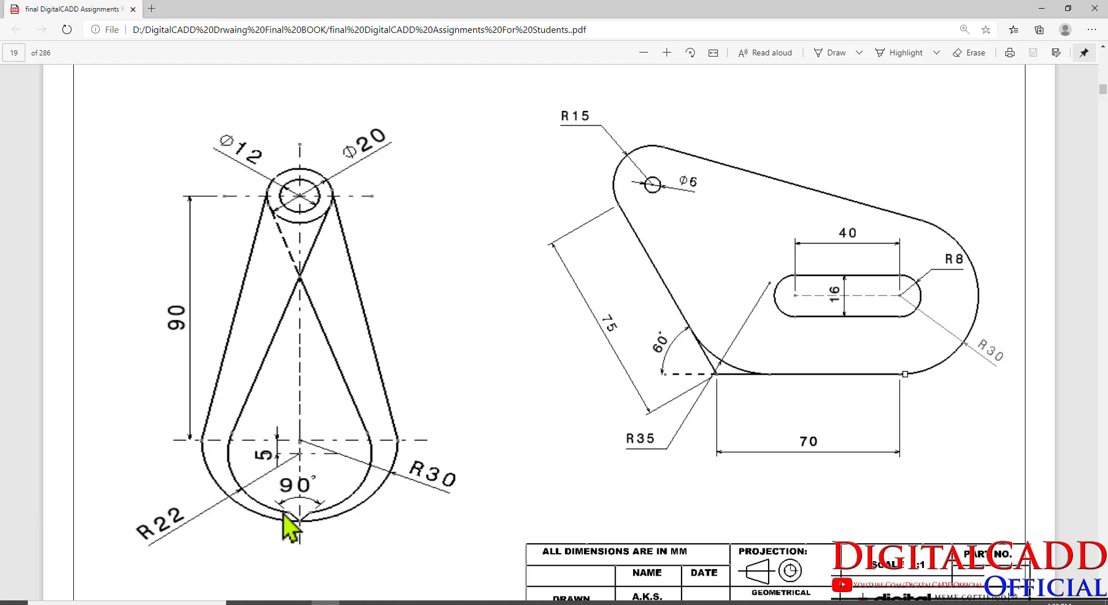
pyautogui.moveTo(270, 489); pyautogui.dragTo(327, 532)
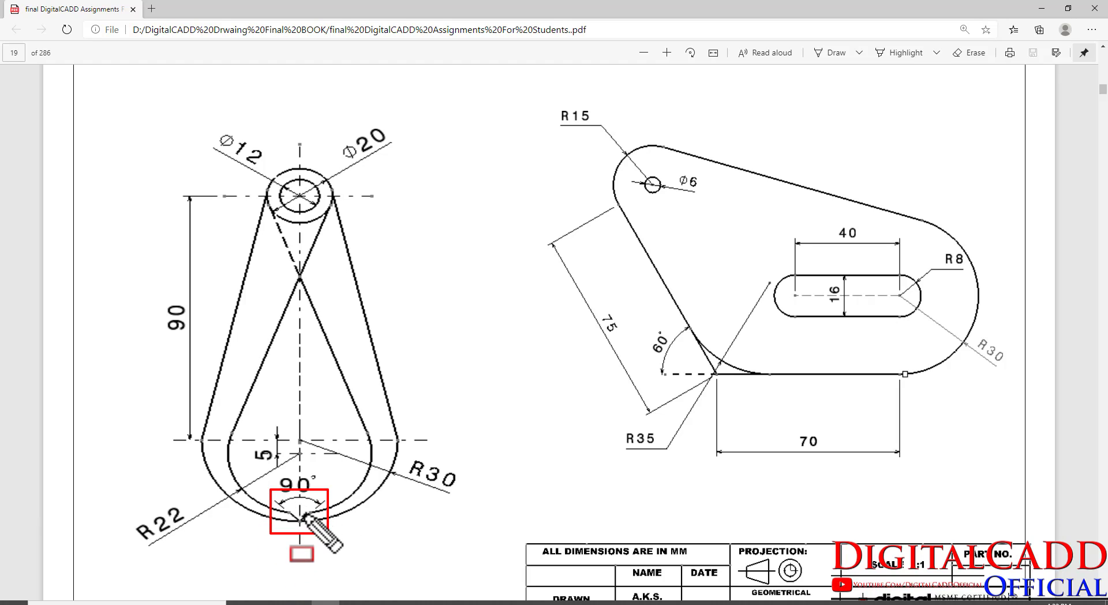
pyautogui.press('Escape')
pyautogui.hotkey('alt', 'Tab')
pyautogui.write('L')
pyautogui.press('Return')
# Step: Draw a 45° line from the outer arc's bottom point
pyautogui.click(417, 481)
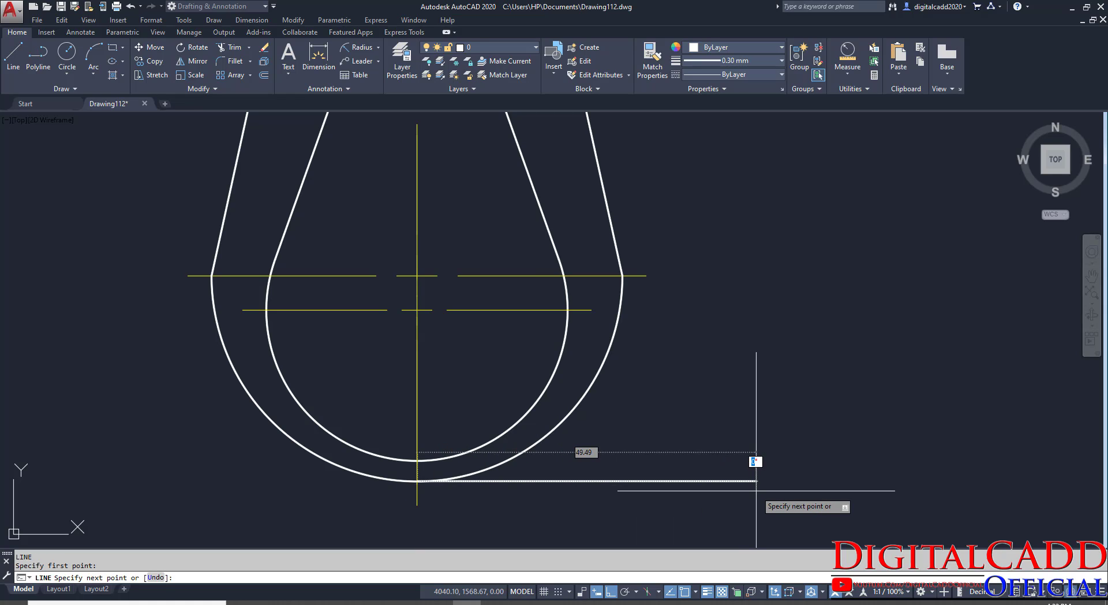
pyautogui.press('Return')
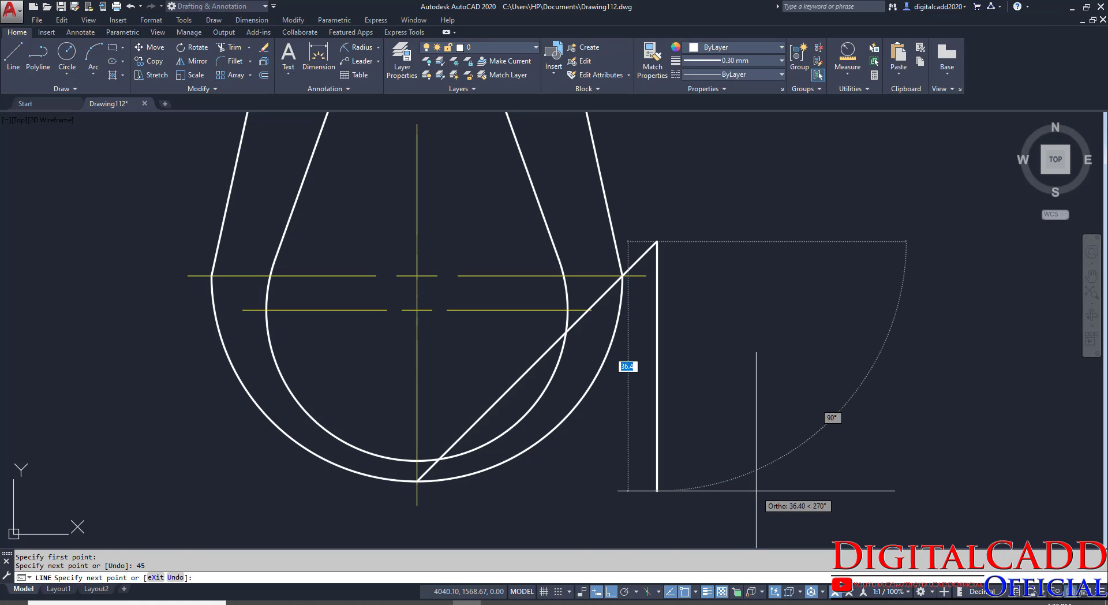
pyautogui.press('Return')
# Step: Mirror the 45° line about the vertical axis through the bottom vertex, keeping the original
pyautogui.click(476, 422)
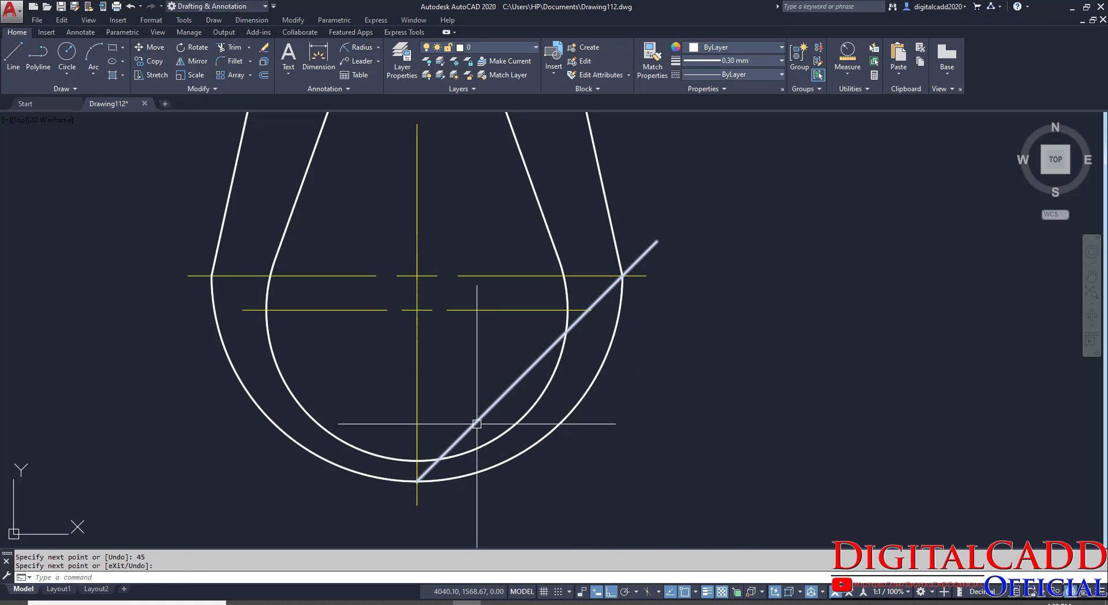
pyautogui.write('MI')
pyautogui.press('Return')
pyautogui.click(418, 479)
pyautogui.click(419, 526)
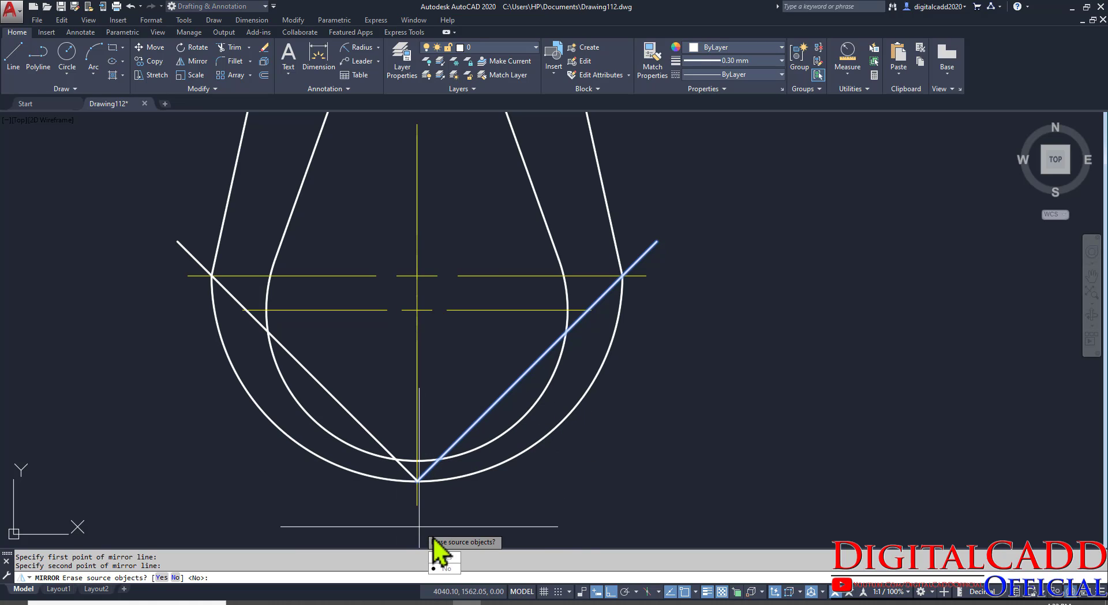
pyautogui.click(444, 569)
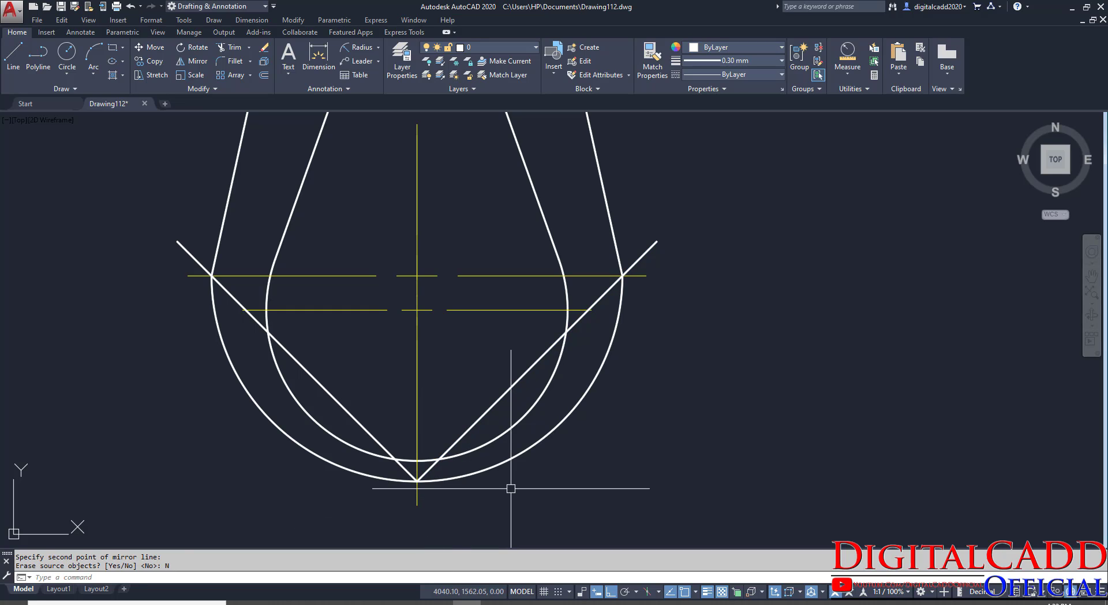
# Step: Trim the left and right diagonals back to the bottom intersections
pyautogui.write('tr')
pyautogui.press('Return')
pyautogui.click(467, 444)
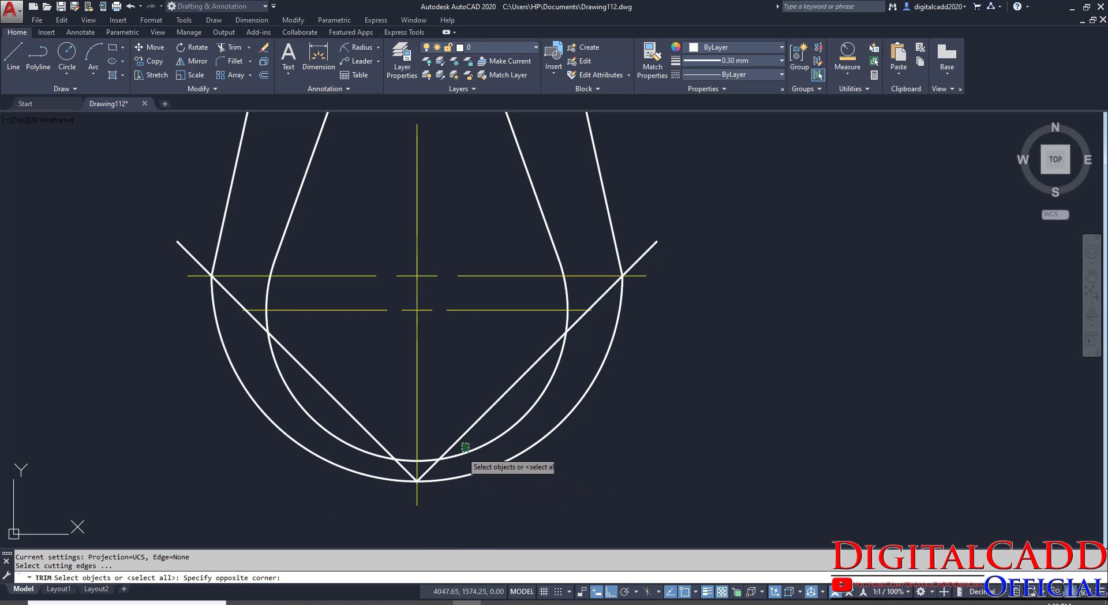
pyautogui.click(382, 490)
pyautogui.press('space')
pyautogui.click(378, 440)
pyautogui.click(478, 420)
pyautogui.press('Escape')
# Step: Erase the two leftover diagonal lines
pyautogui.click(649, 249)
pyautogui.click(182, 247)
pyautogui.press('Delete')
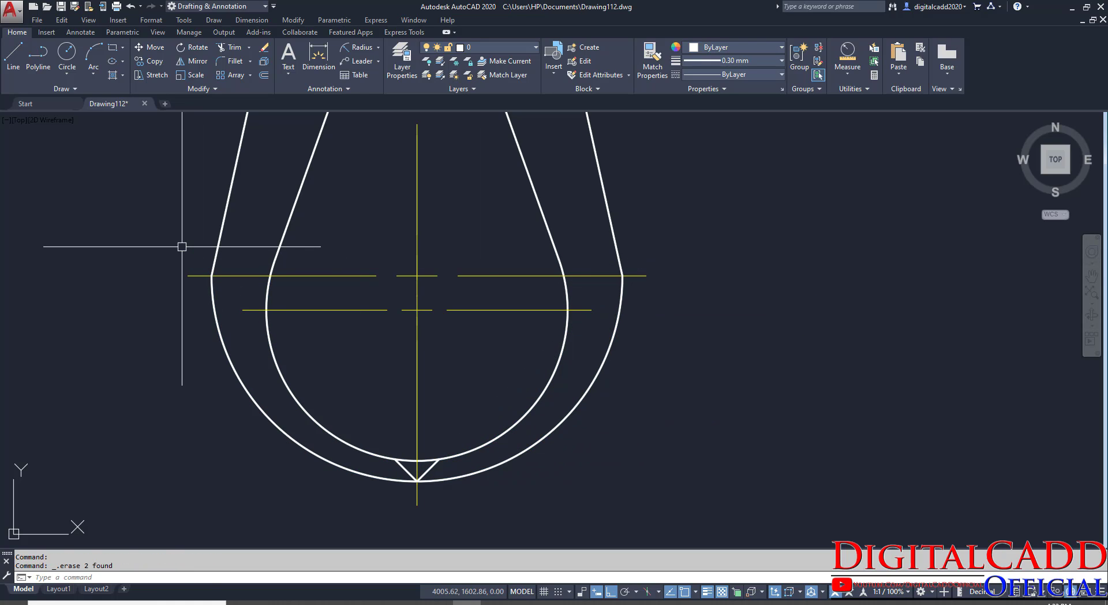
pyautogui.press('Escape')
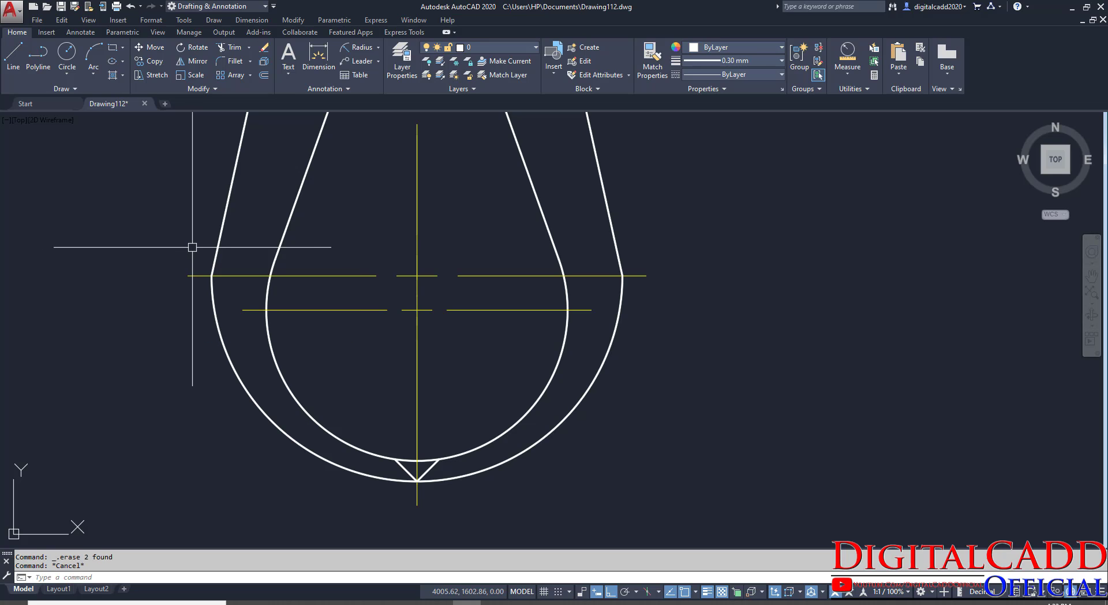
# Step: Trim the inner arc on both sides of the V and re-centre the link
pyautogui.write('TR')
pyautogui.press('Return')
pyautogui.scroll(4, 405, 459)
pyautogui.click(407, 453)
pyautogui.click(456, 452)
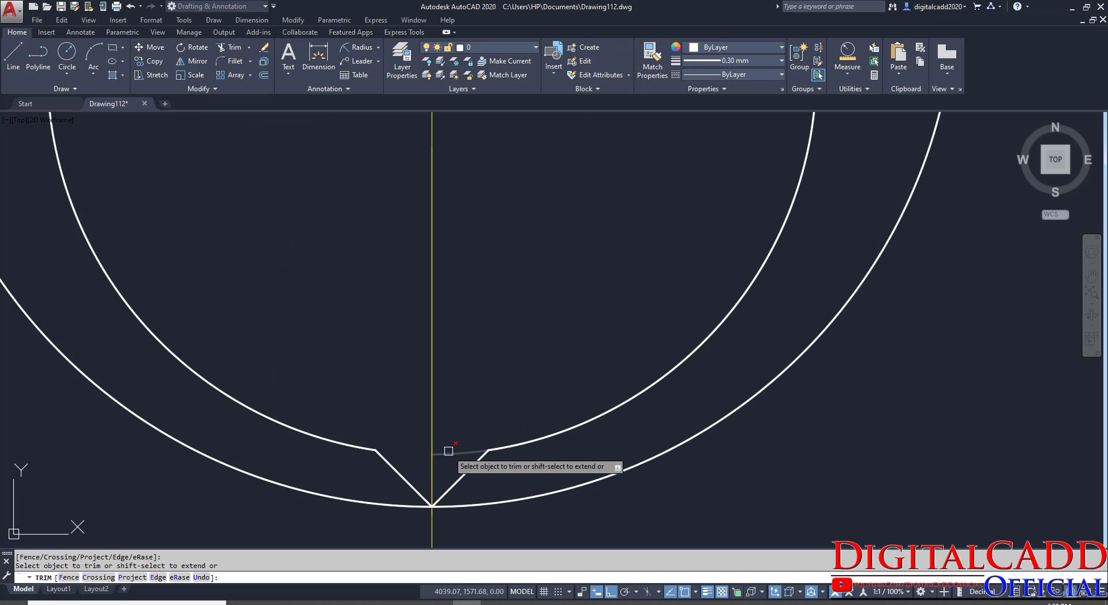
pyautogui.scroll(-5, 446, 416)
pyautogui.press('Return')
pyautogui.moveTo(496, 348); pyautogui.dragTo(434, 447, button='middle')
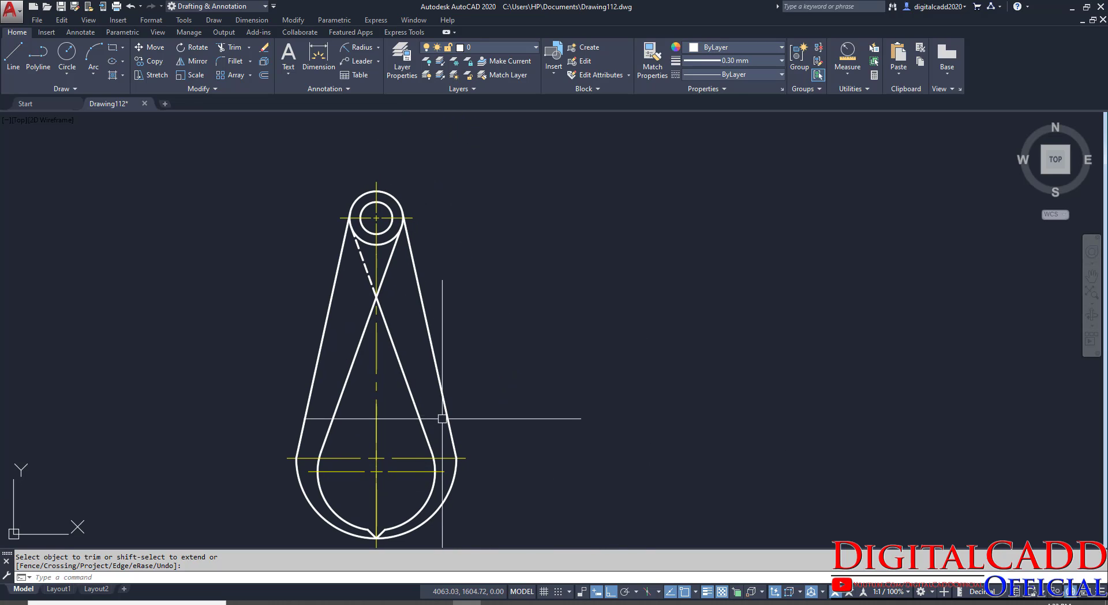
pyautogui.moveTo(379, 470)
pyautogui.mouseDown(button='middle')
pyautogui.moveTo(247, 464)
pyautogui.moveTo(321, 453)
pyautogui.mouseUp(button='middle')
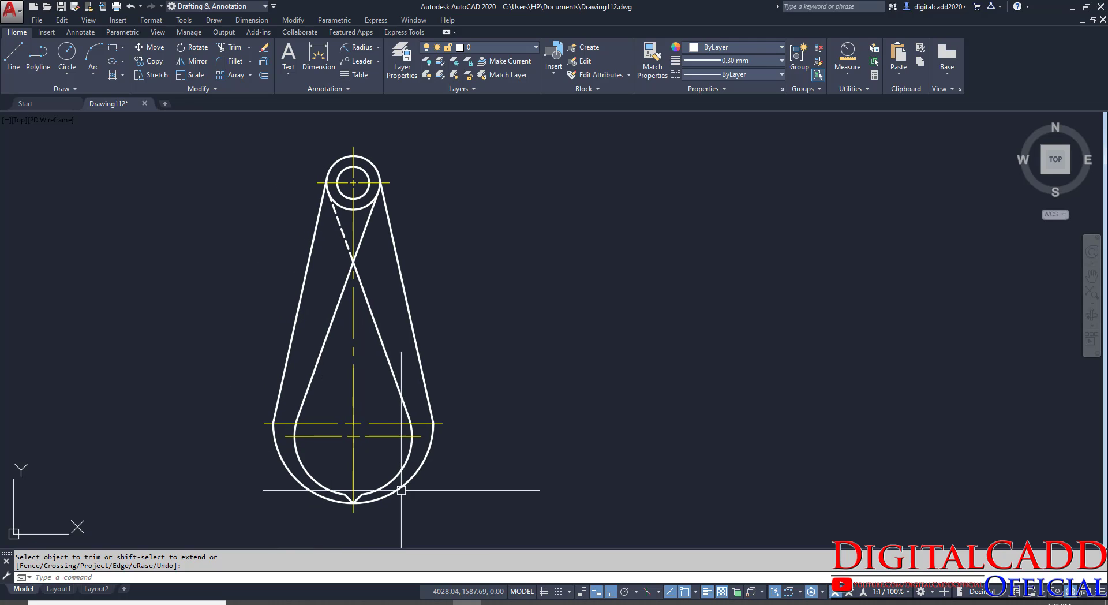
pyautogui.moveTo(475, 455); pyautogui.dragTo(405, 467, button='middle')
# Step: Open the assignment PDF and mark the second plate's R15 corner
pyautogui.click(340, 600)
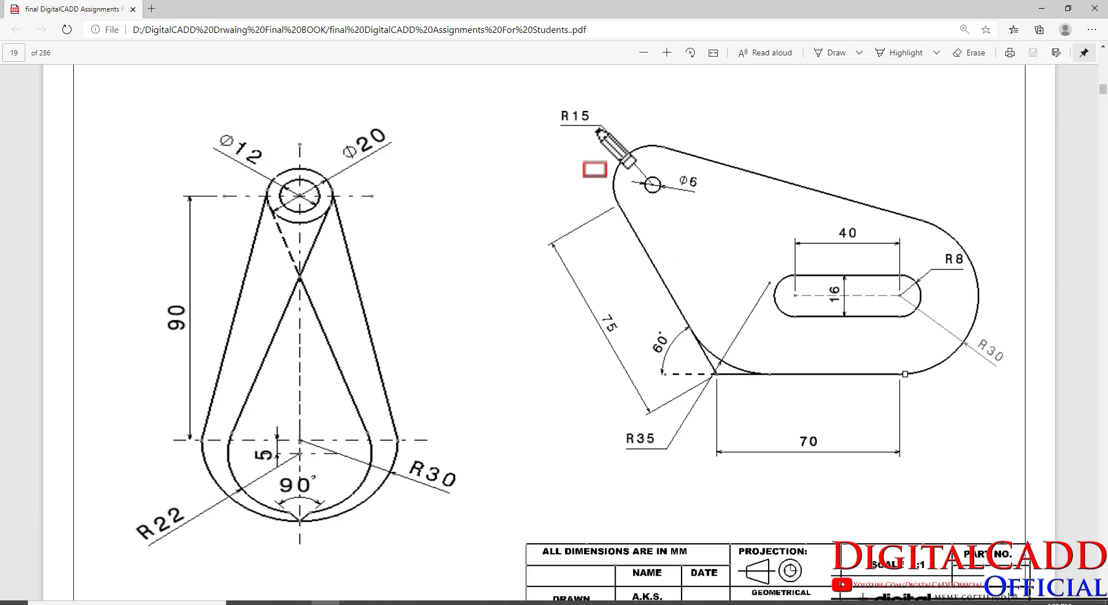
pyautogui.moveTo(596, 129); pyautogui.dragTo(699, 231)
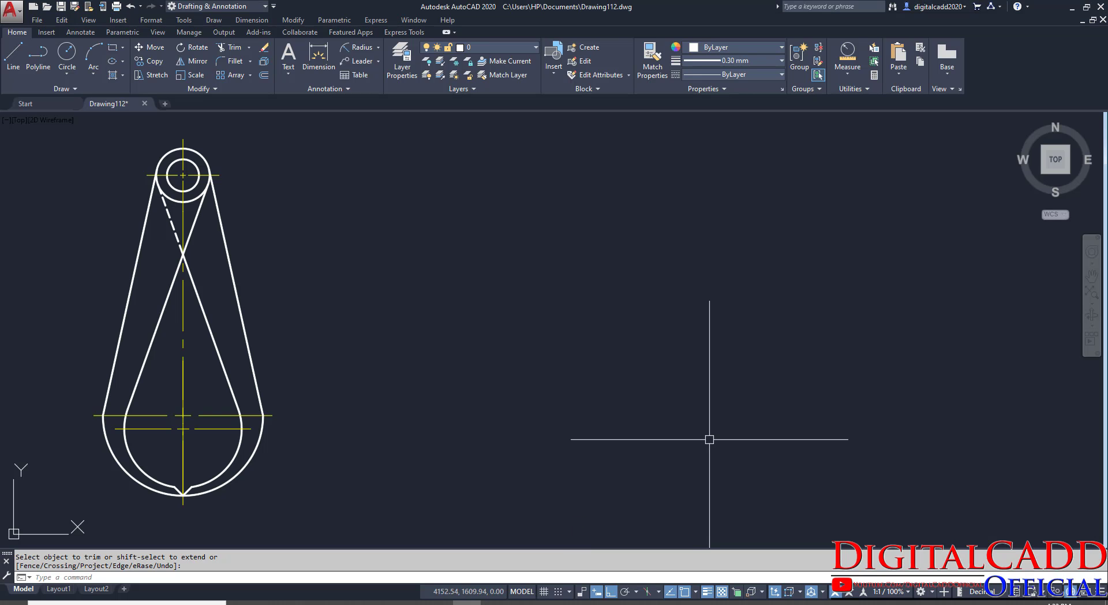
# Step: Place an R30 circle right of the teardrop link, then bring the PDF forward
pyautogui.press('Return')
pyautogui.click(655, 320)
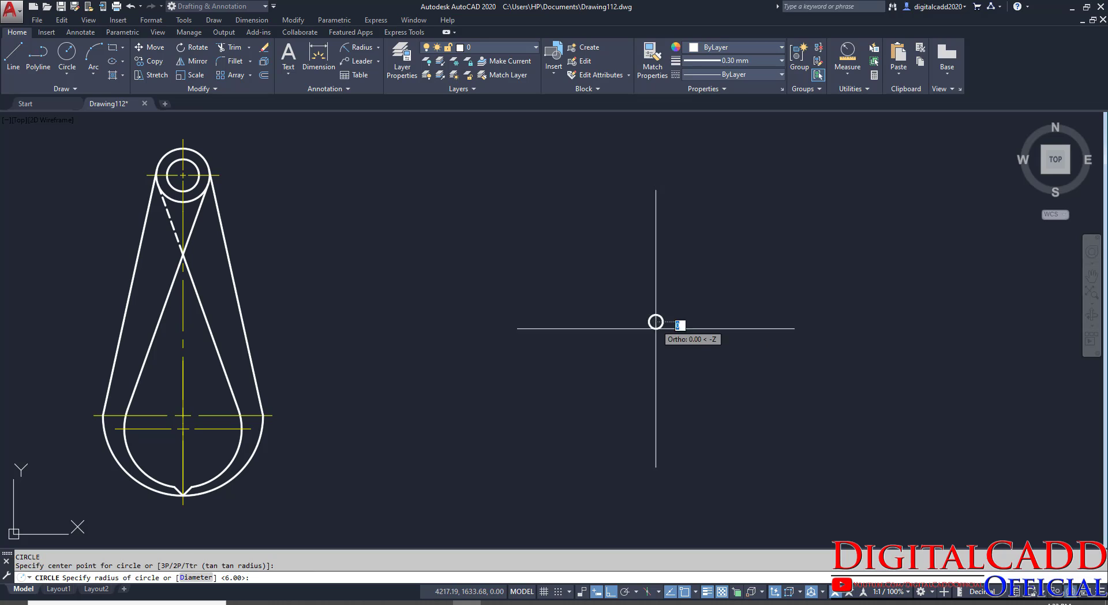
pyautogui.press('Return')
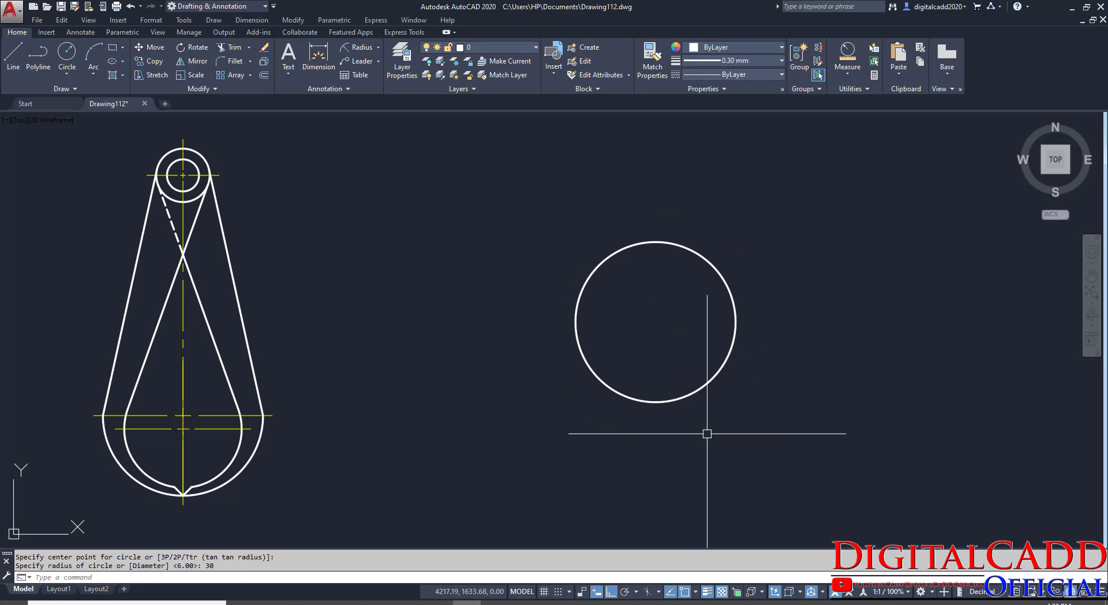
pyautogui.moveTo(739, 363); pyautogui.dragTo(708, 411, button='middle')
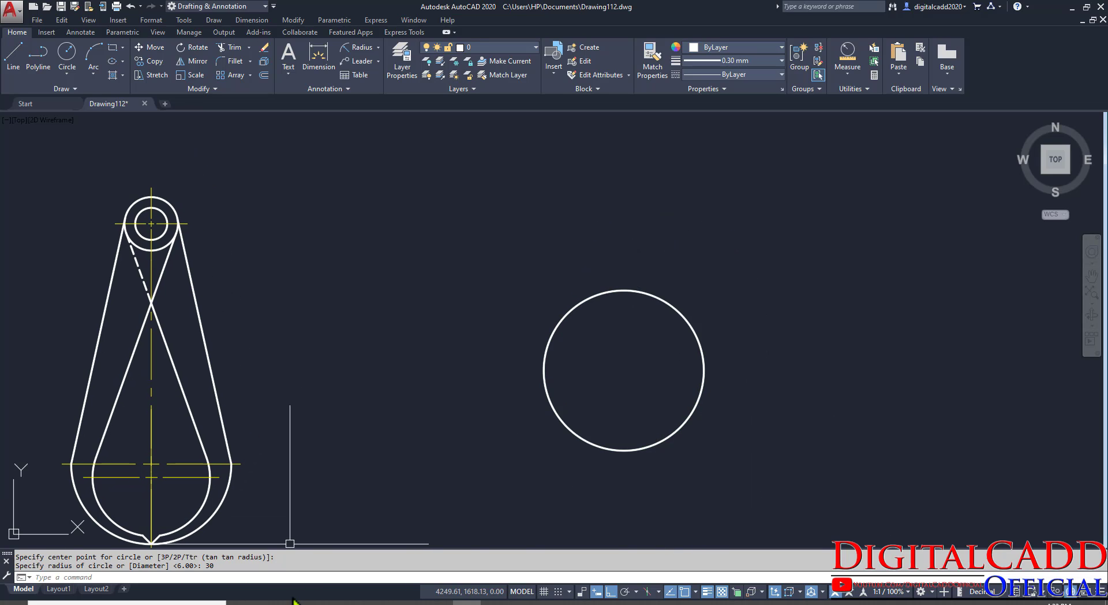
pyautogui.hotkey('alt', 'Tab')
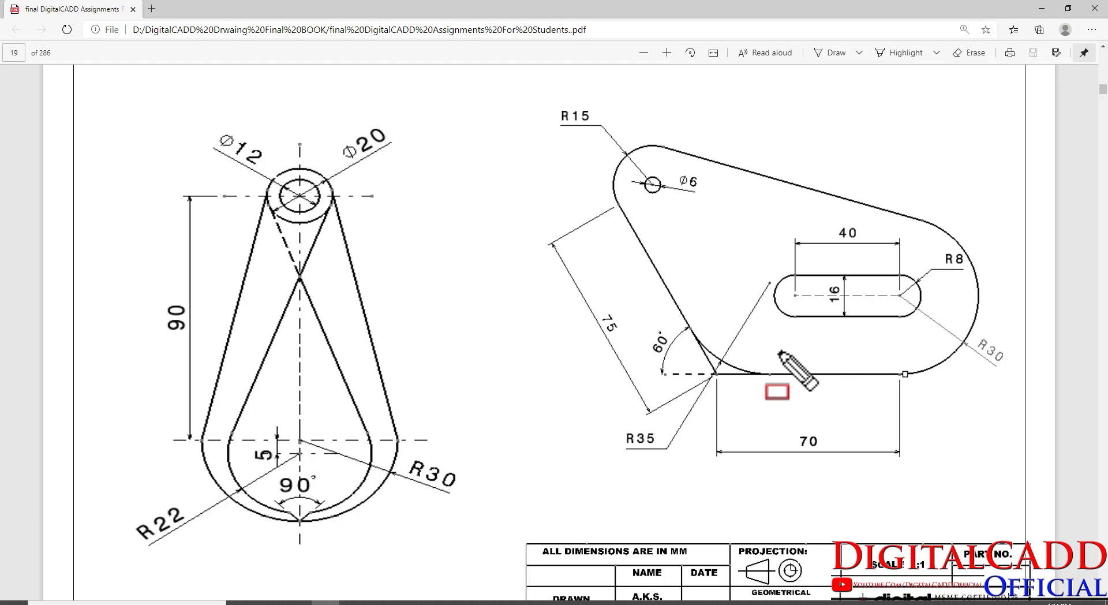
# Step: Mark the plate's bottom edge, slanted left edge and R15 arc, then return to AutoCAD
pyautogui.keyDown('ctrl'); pyautogui.keyDown('shift'); pyautogui.moveTo(836, 353); pyautogui.dragTo(823, 372); pyautogui.keyUp('shift'); pyautogui.keyUp('ctrl')
pyautogui.keyDown('ctrl'); pyautogui.keyDown('shift'); pyautogui.moveTo(680, 227); pyautogui.dragTo(663, 269); pyautogui.keyUp('shift'); pyautogui.keyUp('ctrl')
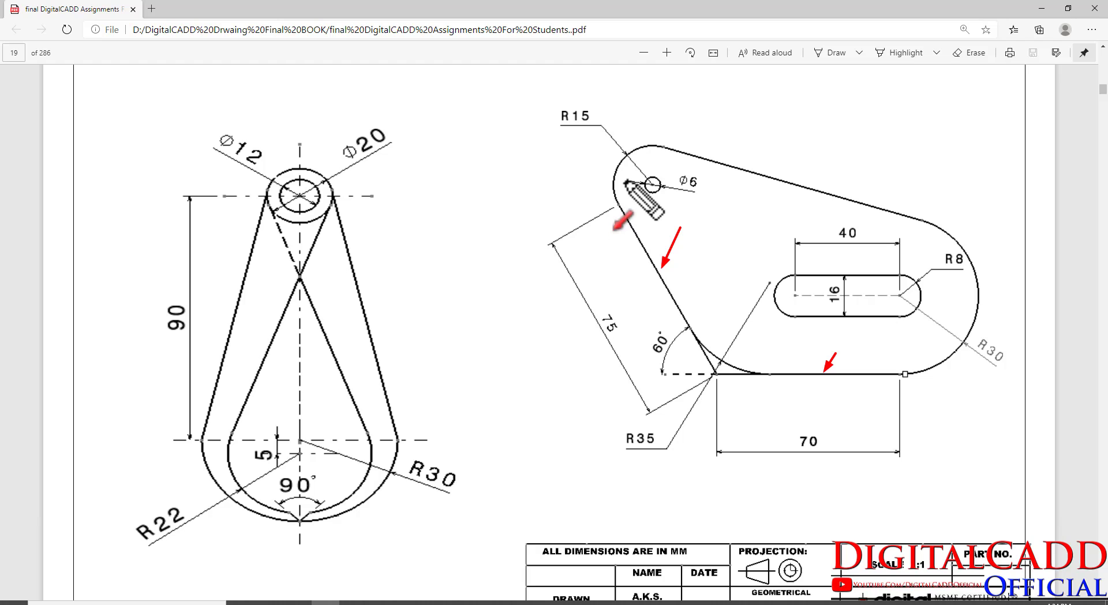
pyautogui.click(627, 147)
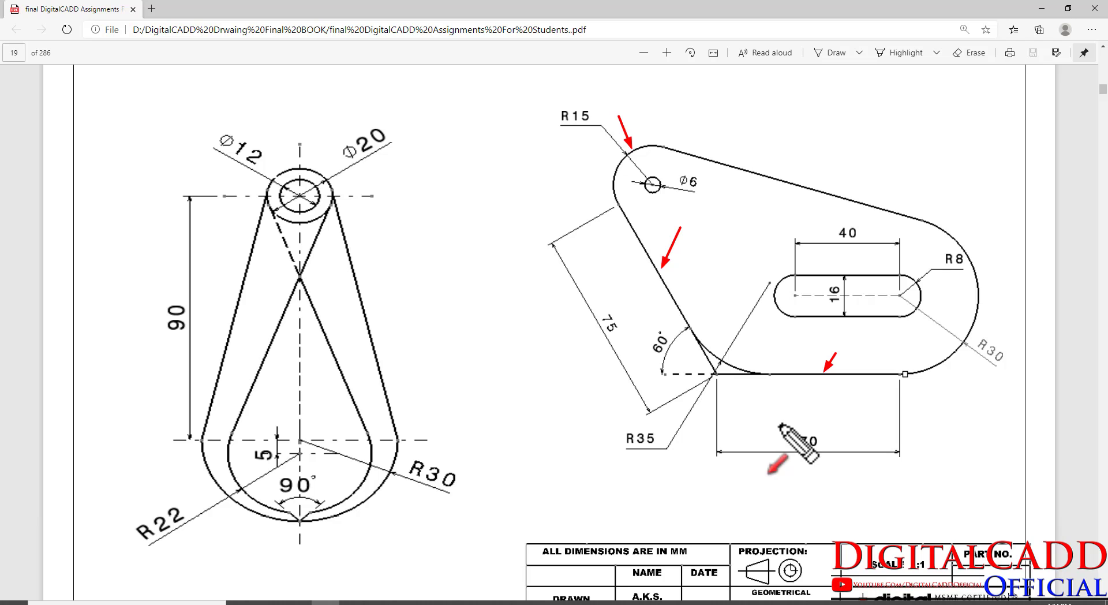
pyautogui.press('Escape')
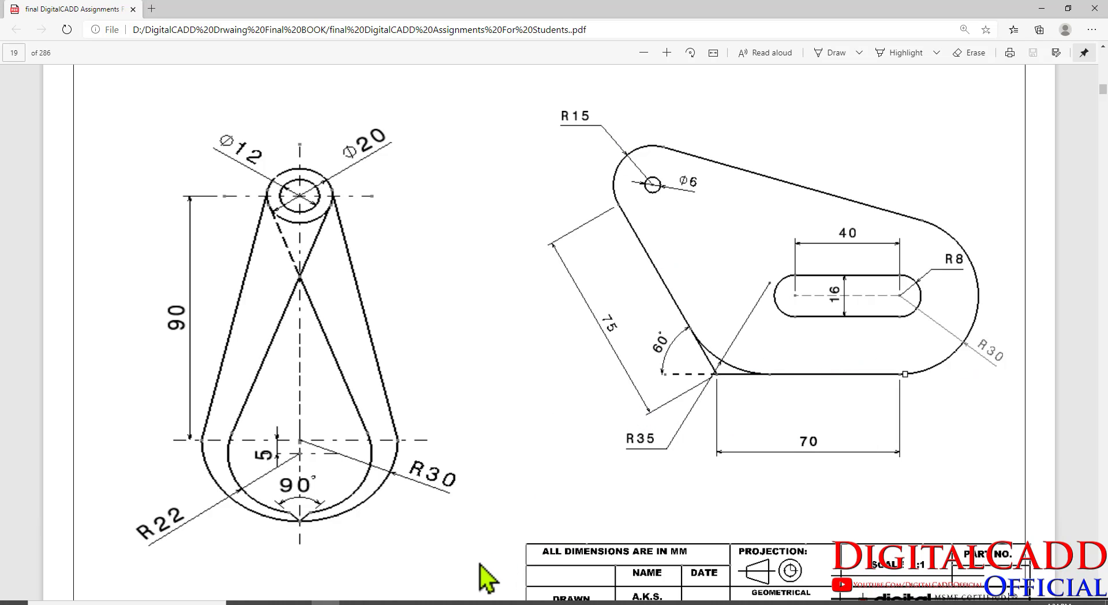
pyautogui.click(467, 603)
pyautogui.moveTo(502, 387); pyautogui.dragTo(489, 395, button='middle')
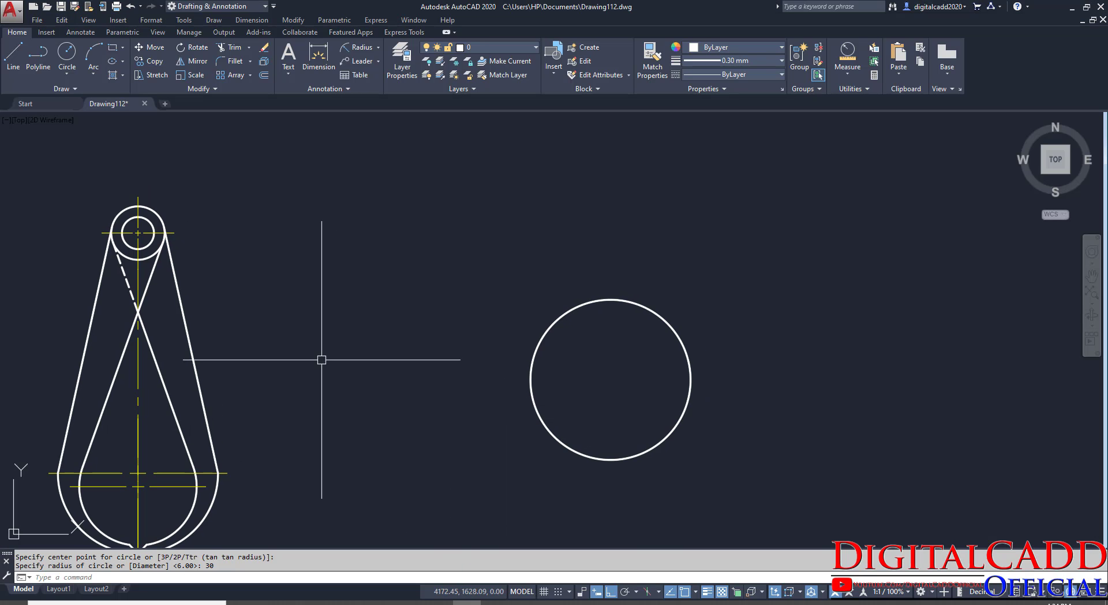
# Step: Draw a polyline's first 70-long edge leftward from the R30 circle's bottom quadrant, then check the PDF
pyautogui.click(37, 63)
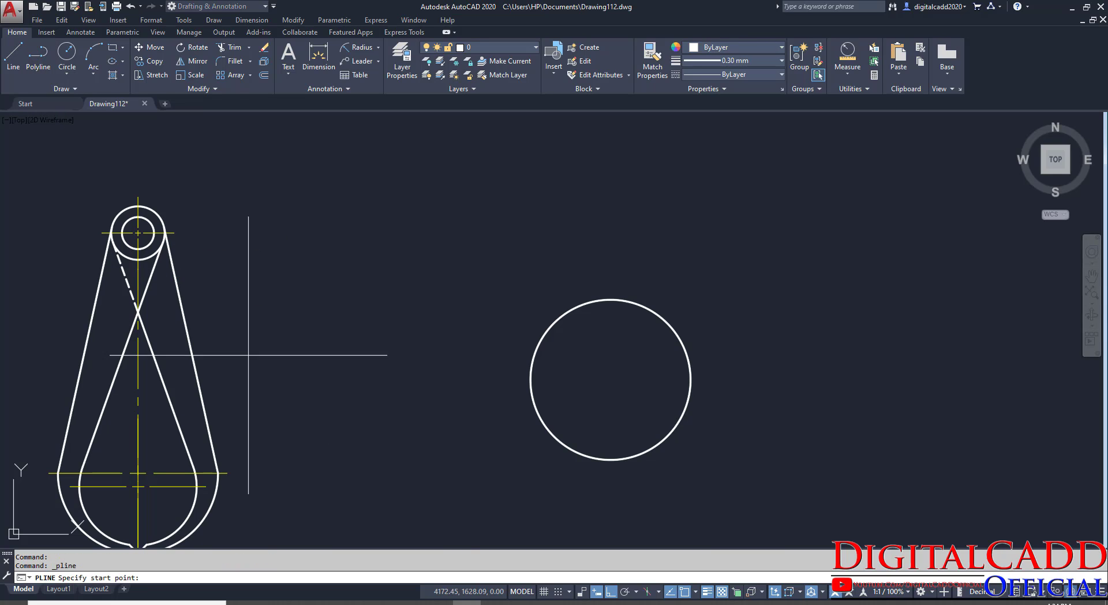
pyautogui.click(611, 459)
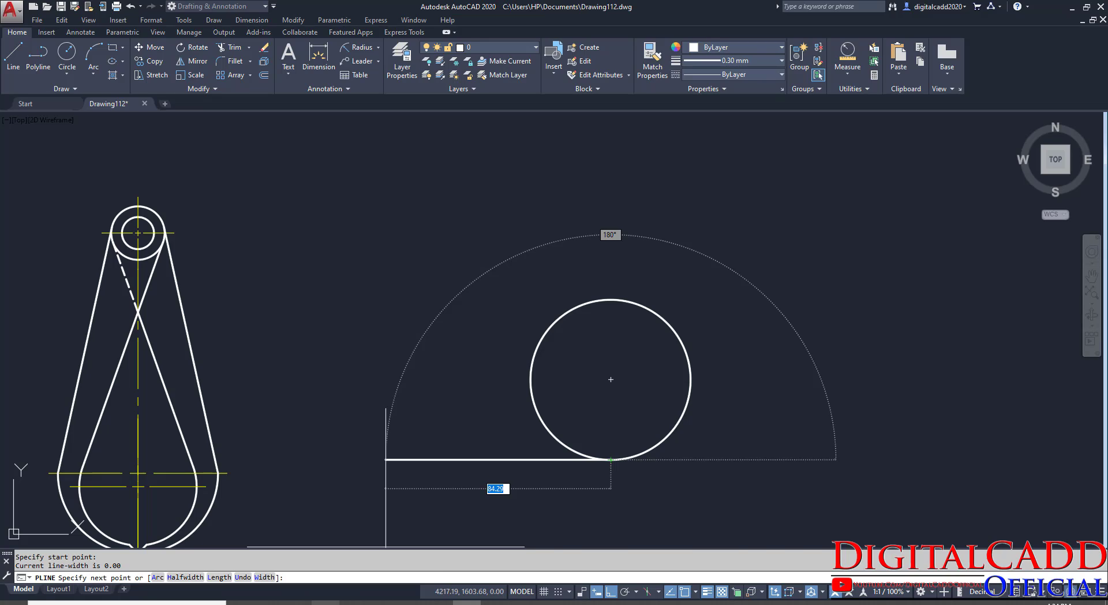
pyautogui.hotkey('alt', 'Tab')
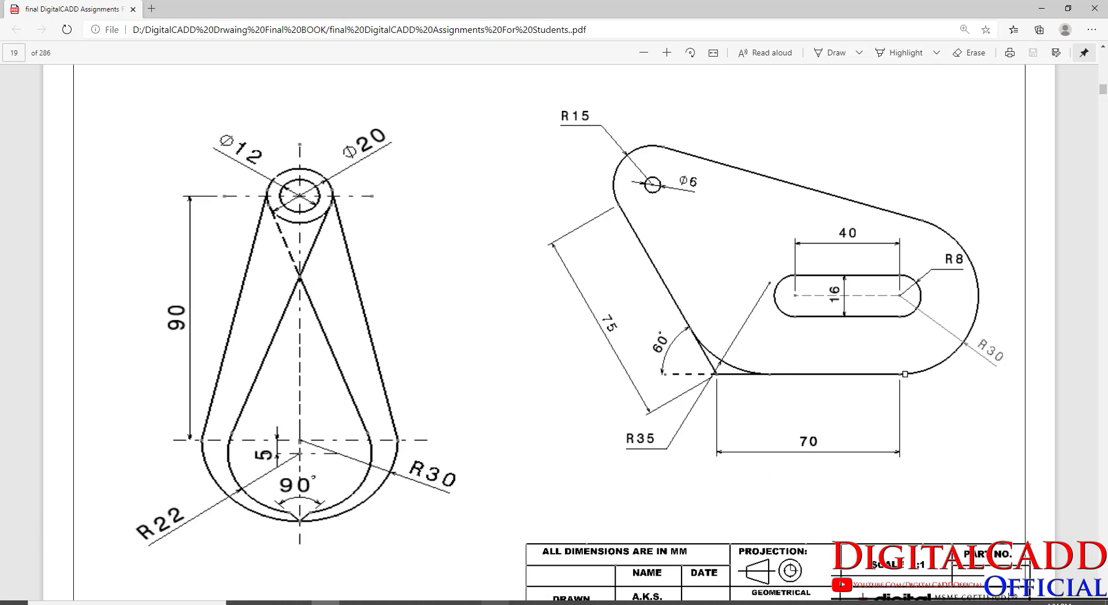
pyautogui.hotkey('alt', 'Tab')
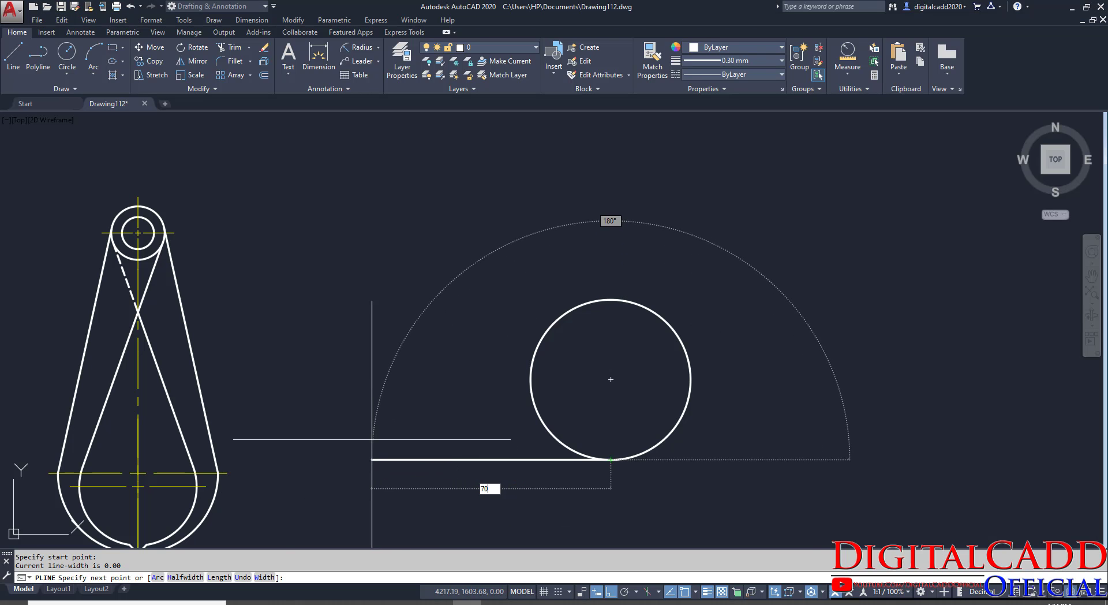
pyautogui.write('70')
pyautogui.press('Return')
pyautogui.moveTo(382, 475); pyautogui.dragTo(427, 454, button='middle')
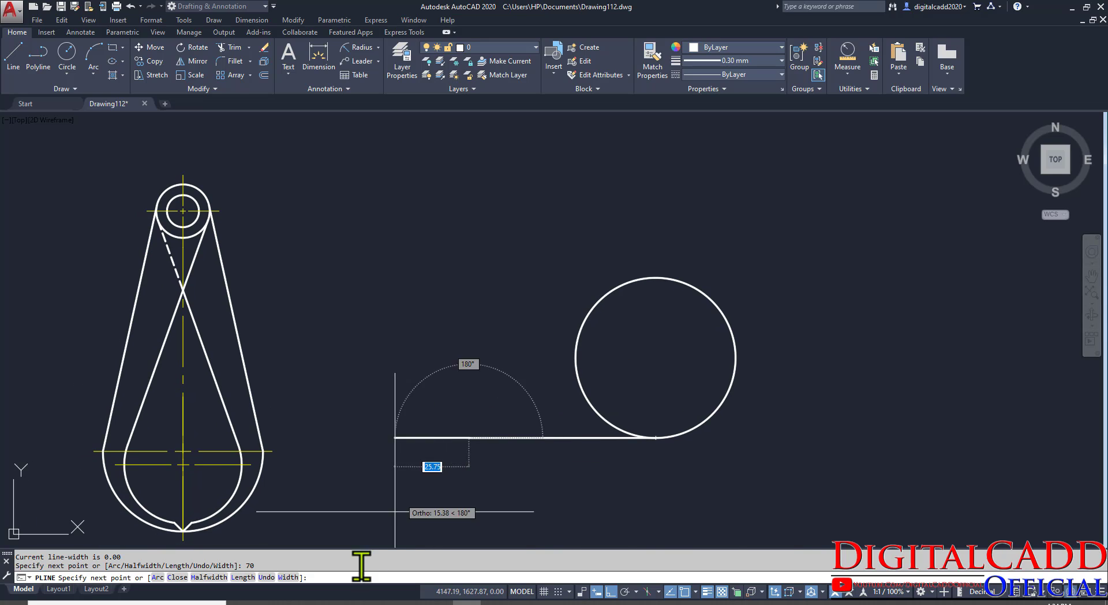
pyautogui.hotkey('alt', 'Tab')
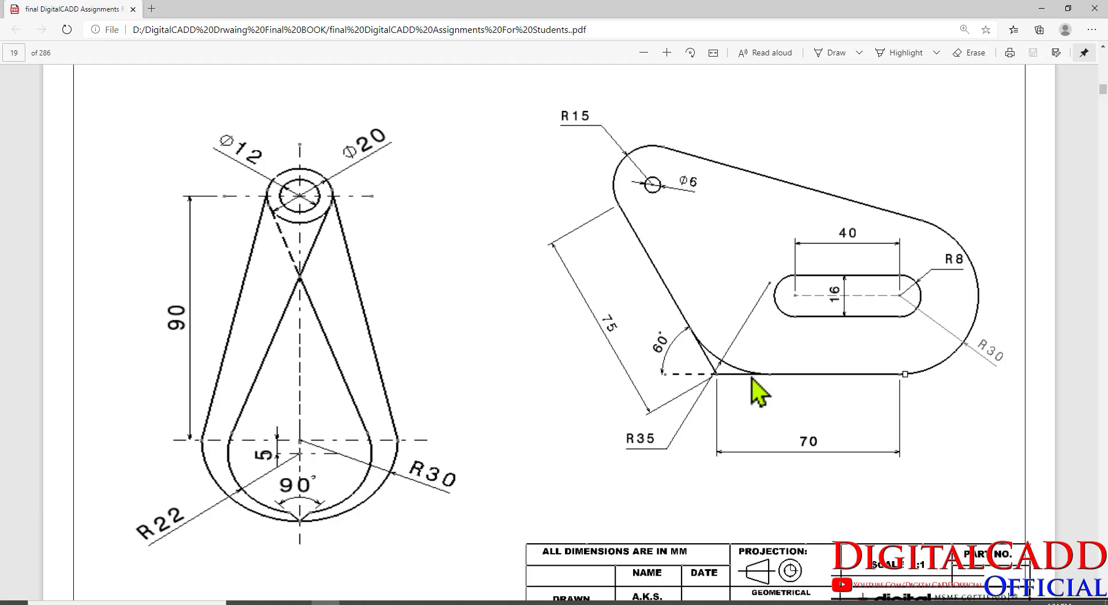
# Step: Mark the 70 baseline and the slanted edge's direction with red arrows on the PDF
pyautogui.moveTo(585, 377)
pyautogui.mouseDown()
pyautogui.moveTo(923, 377)
pyautogui.moveTo(883, 376)
pyautogui.moveTo(684, 314)
pyautogui.mouseUp()
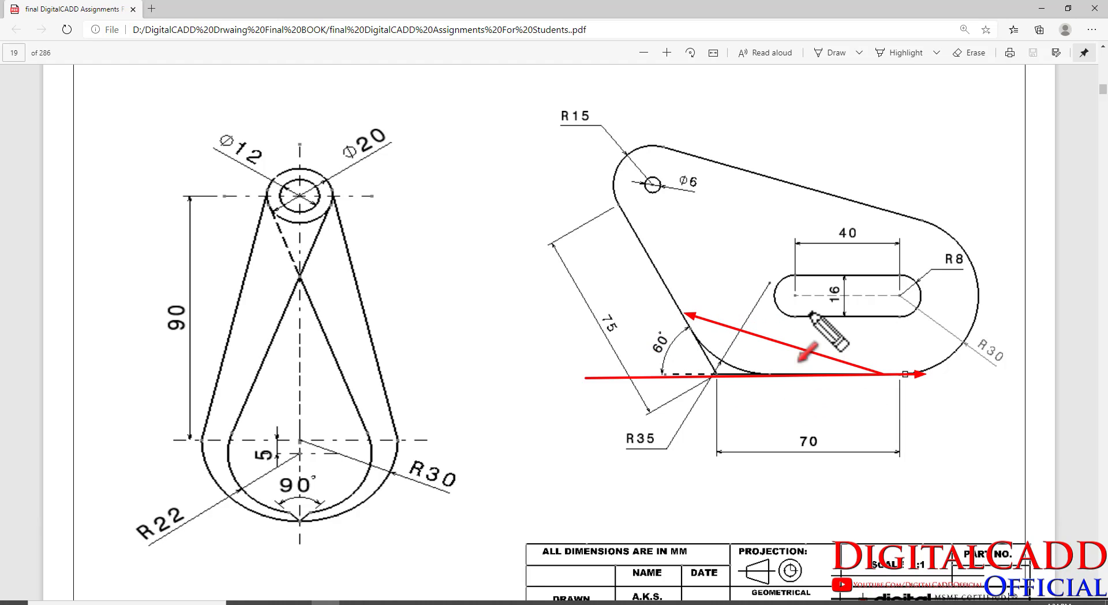
pyautogui.moveTo(681, 300); pyautogui.dragTo(685, 314)
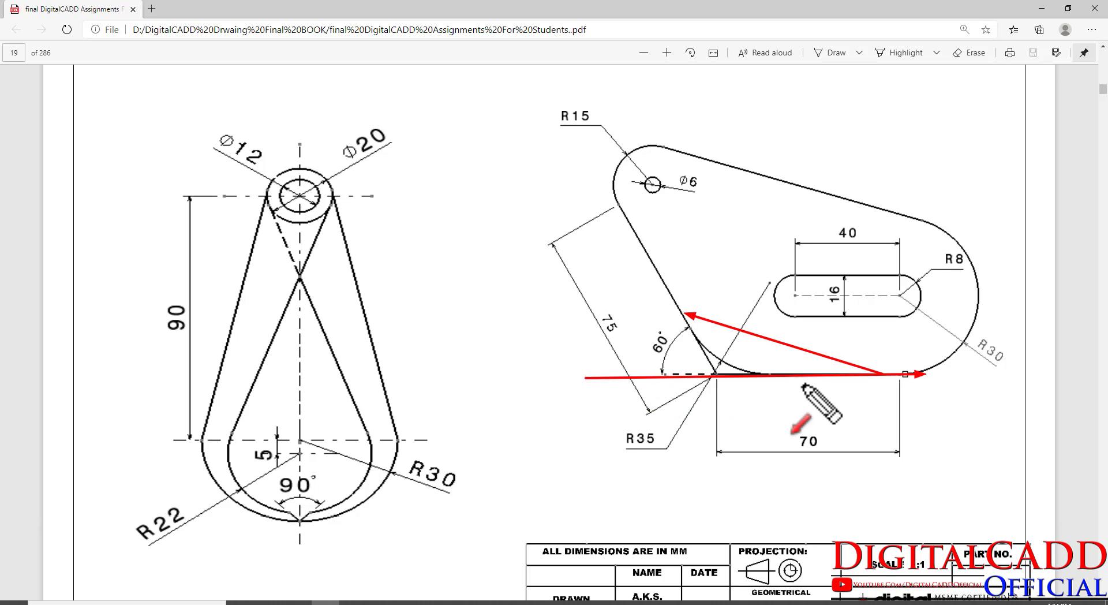
pyautogui.press('Escape')
pyautogui.click(468, 603)
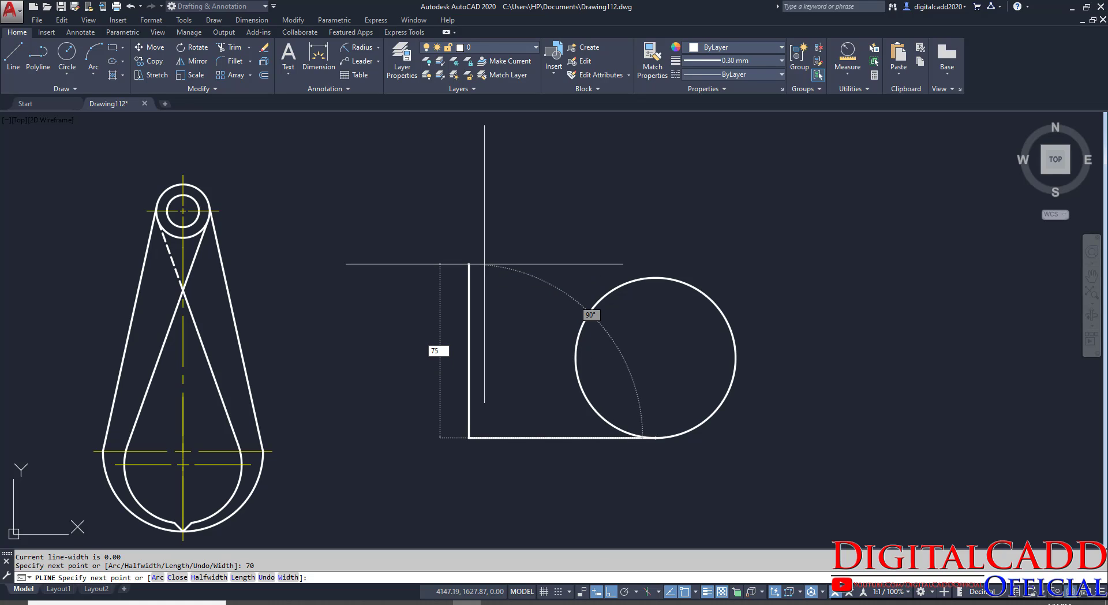
# Step: Add a 75-long polyline edge at 120° from the left end of the 70 baseline
pyautogui.press('Tab')
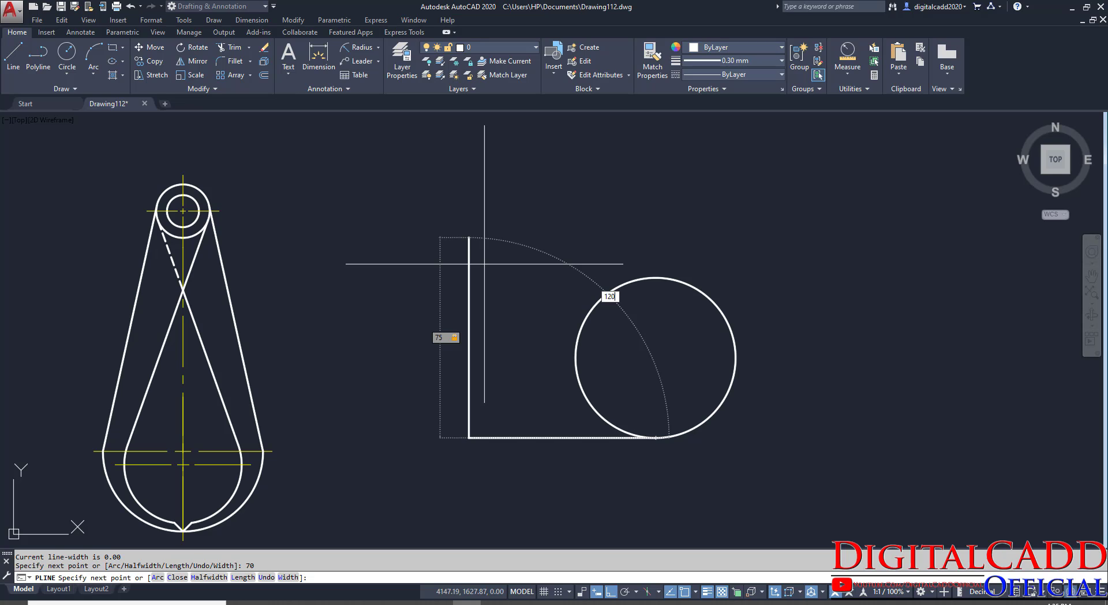
pyautogui.press('Return')
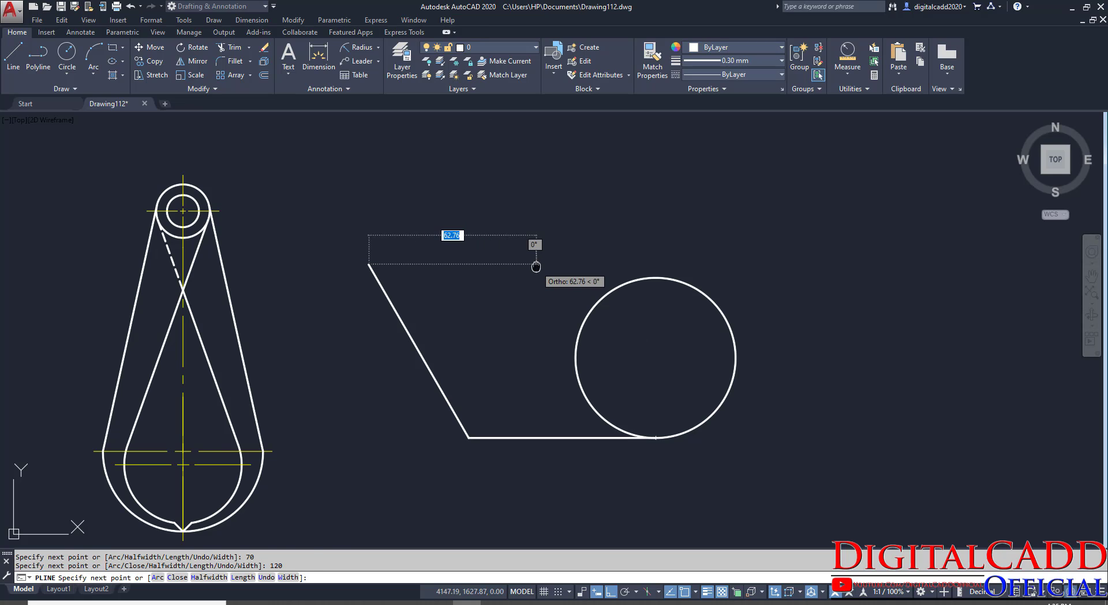
pyautogui.scroll(4, 484, 263)
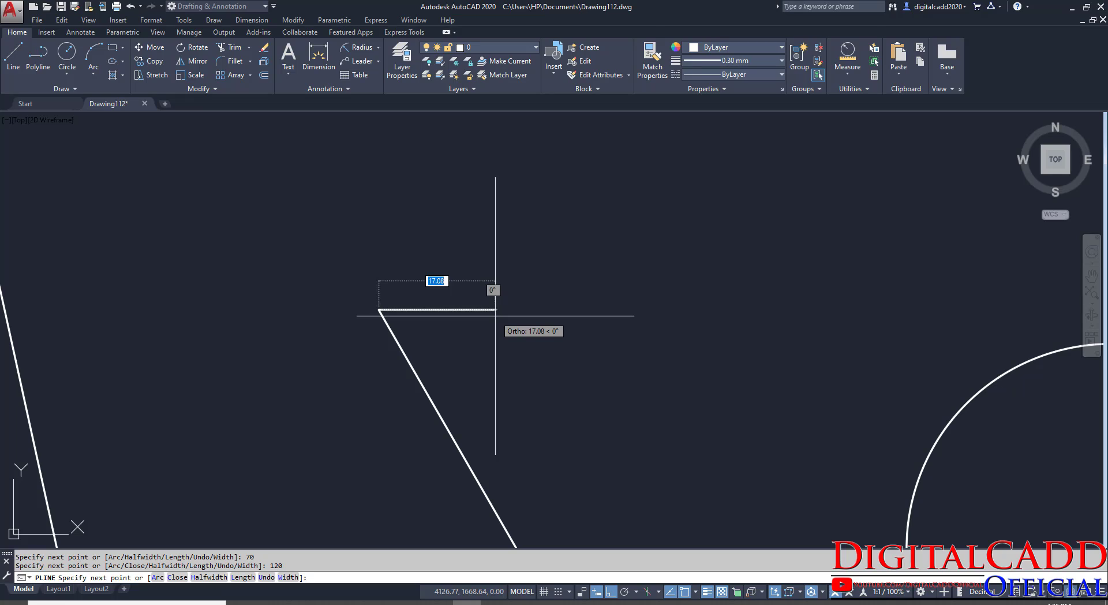
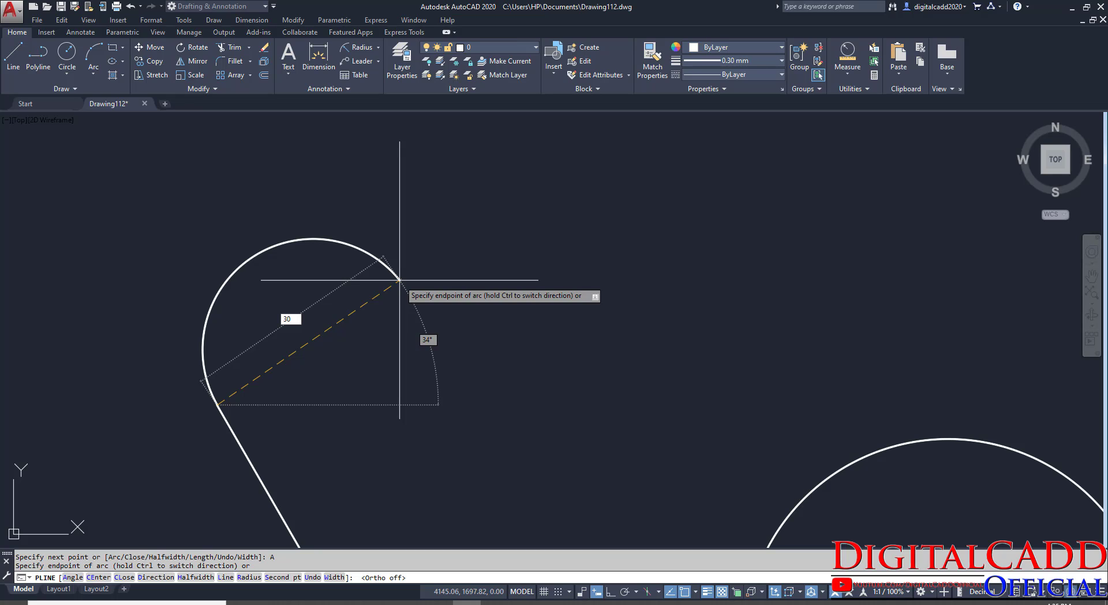
# Step: Confirm the arc value of 30 and finish the polyline outline
pyautogui.press('Return')
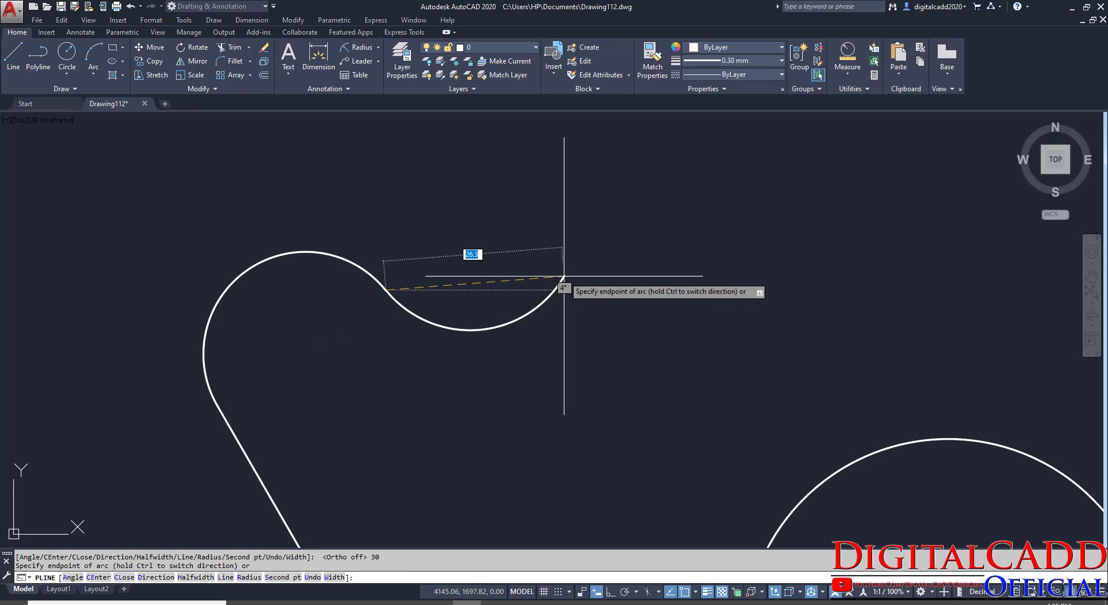
pyautogui.press('Return')
pyautogui.scroll(-4, 396, 316)
pyautogui.scroll(2, 415, 299)
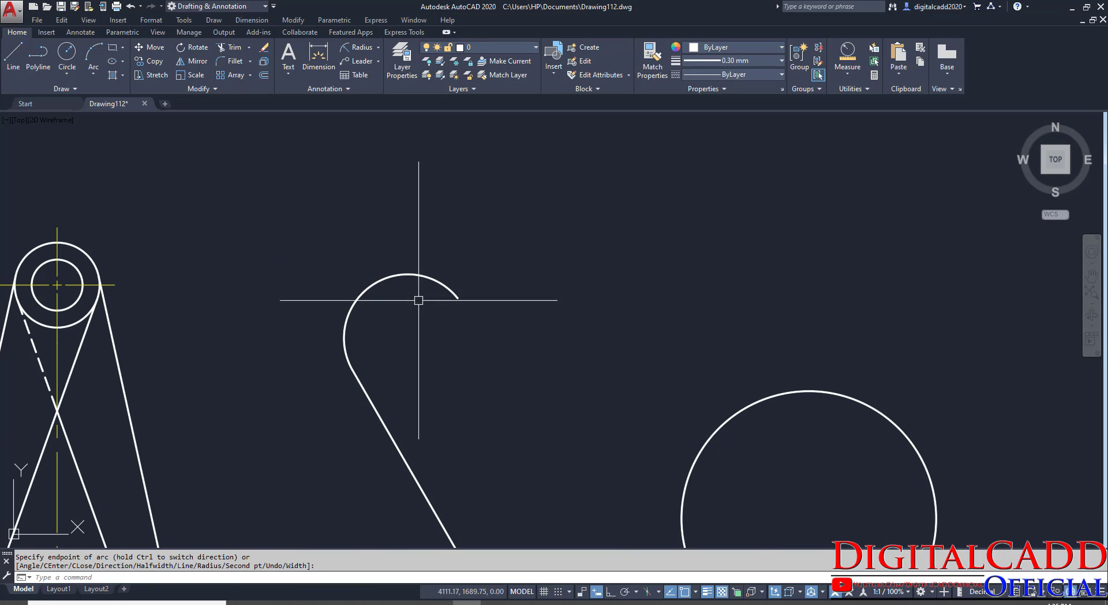
# Step: Place a radius dimension reading R15.04 on the small arc
pyautogui.click(383, 279)
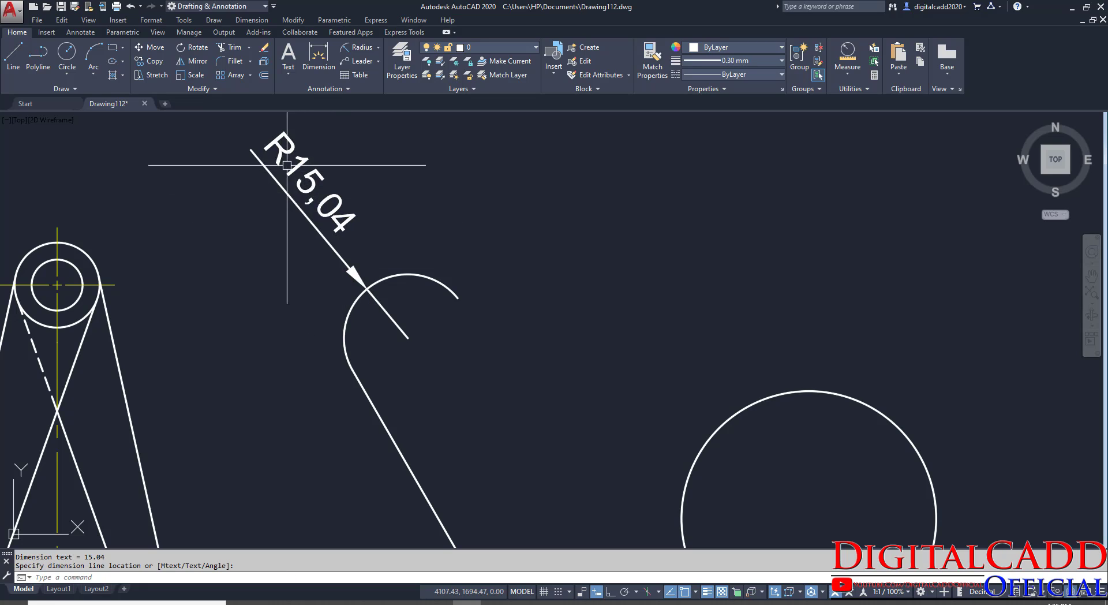
pyautogui.moveTo(369, 281); pyautogui.dragTo(425, 356, button='middle')
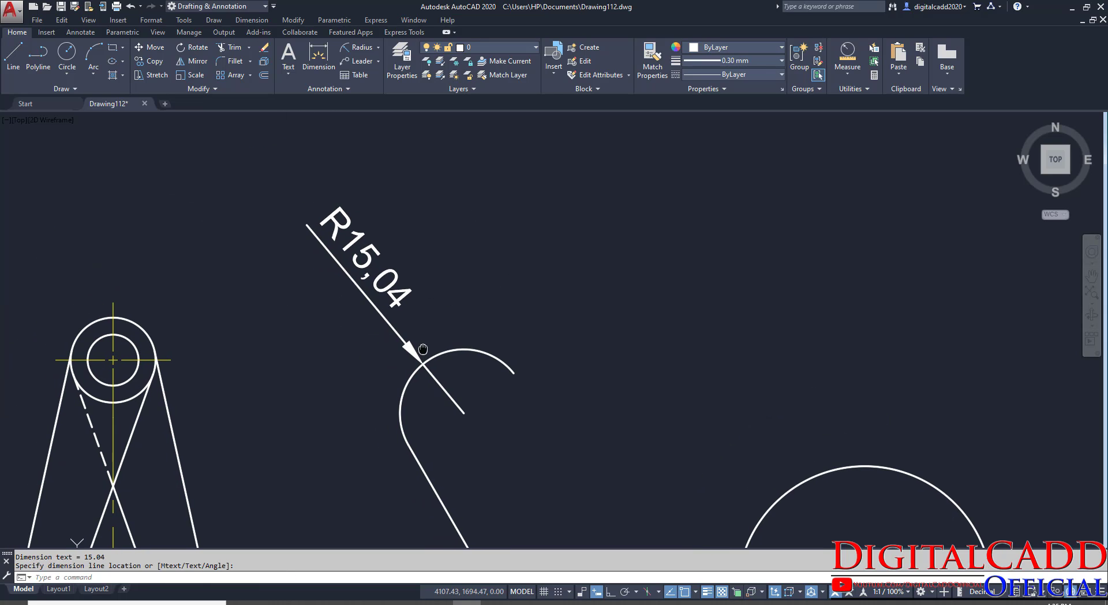
pyautogui.scroll(2, 339, 291)
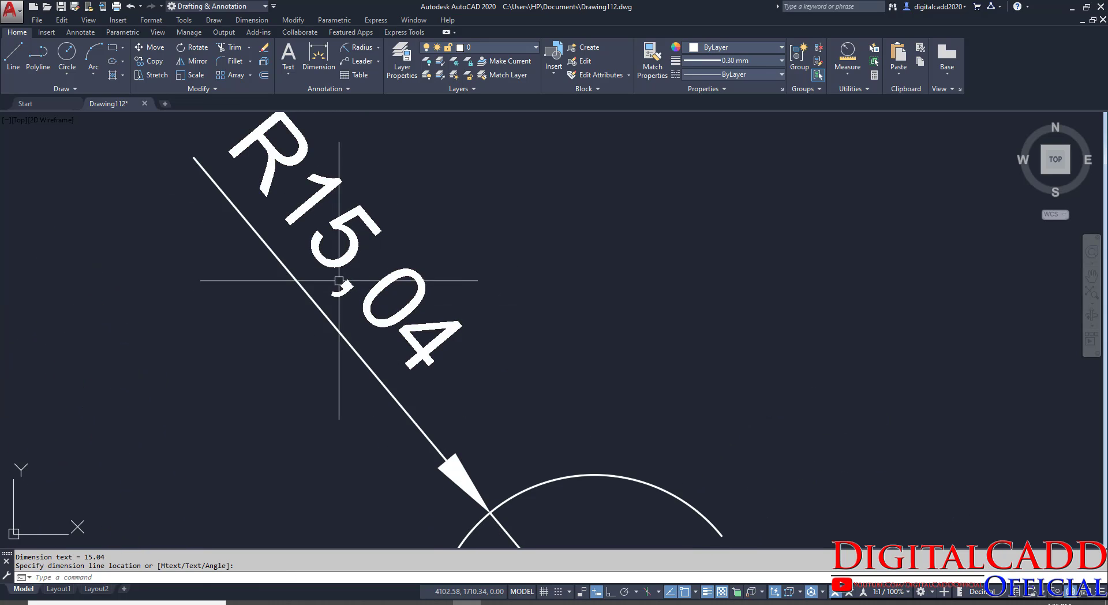
pyautogui.scroll(-4, 416, 277)
pyautogui.scroll(4, 376, 287)
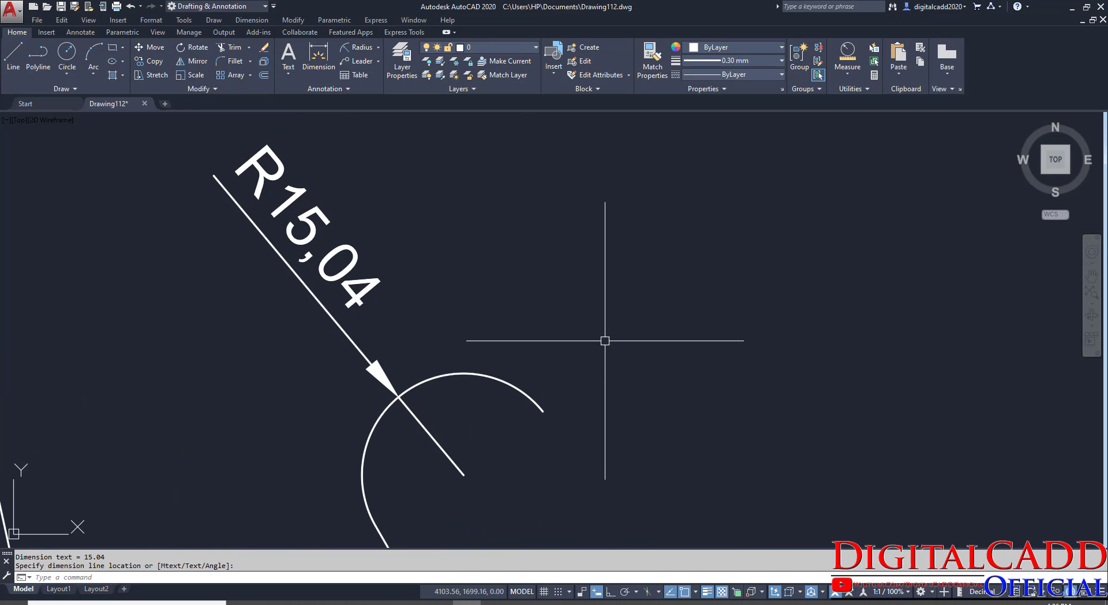
# Step: Set the ISO-25 dimension style's primary-units decimal separator to Period
pyautogui.write('d')
pyautogui.press('Return')
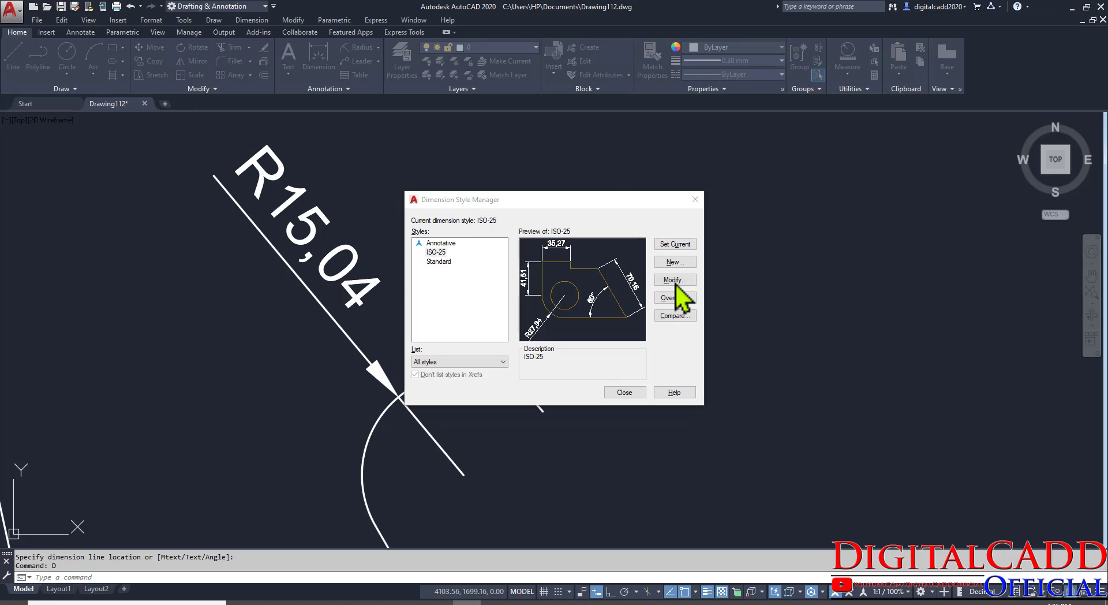
pyautogui.click(673, 280)
pyautogui.click(606, 171)
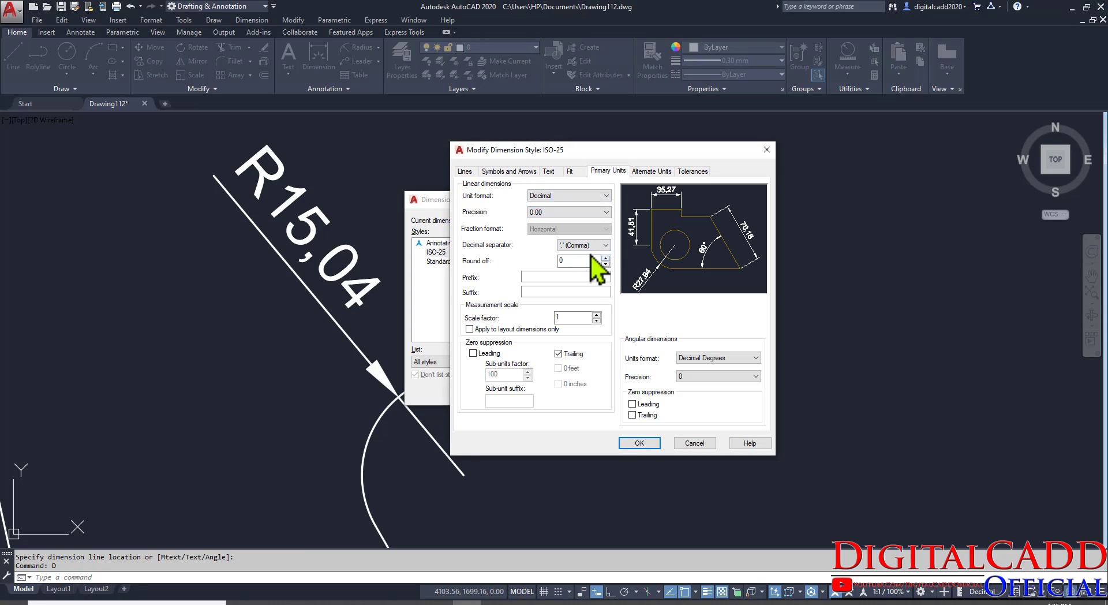
pyautogui.click(592, 258)
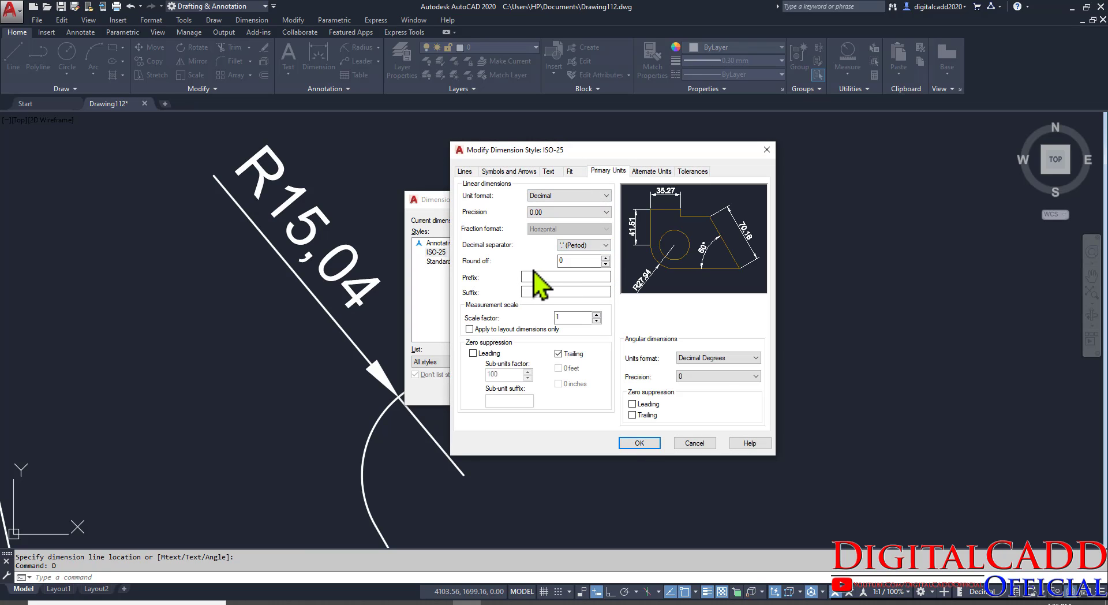
pyautogui.click(637, 443)
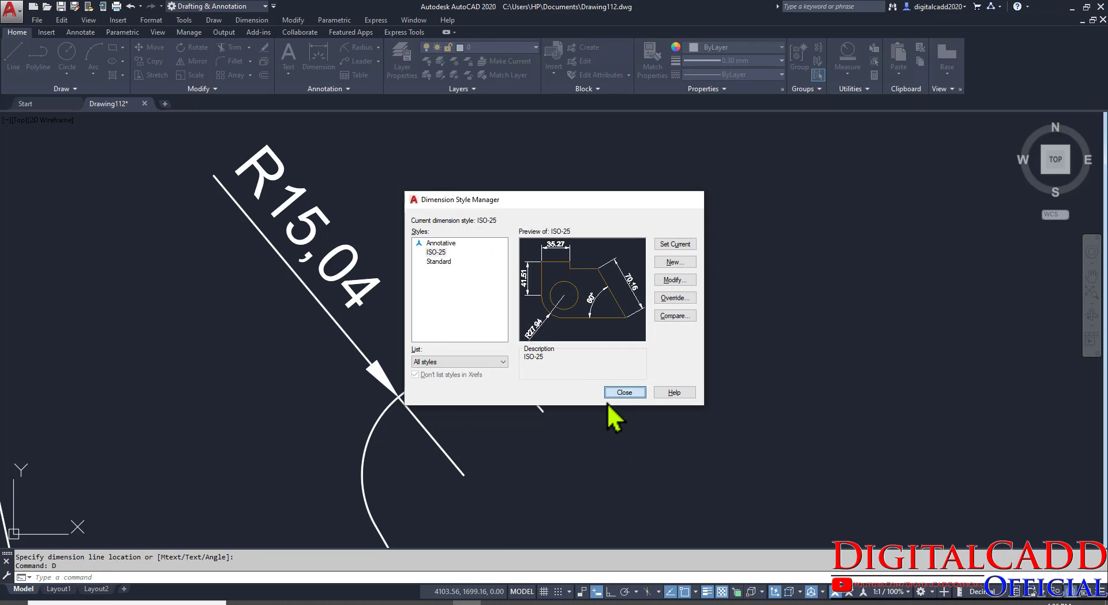
pyautogui.click(622, 392)
# Step: Draw a line from the arc's lower end to a perpendicular point
pyautogui.scroll(-3, 307, 237)
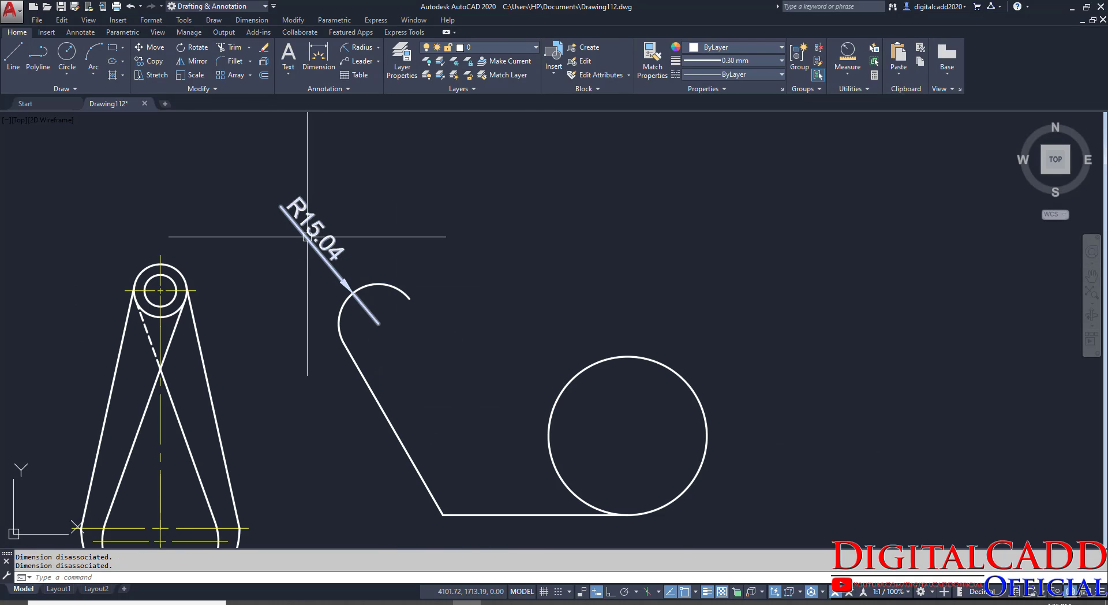
pyautogui.scroll(2, 339, 270)
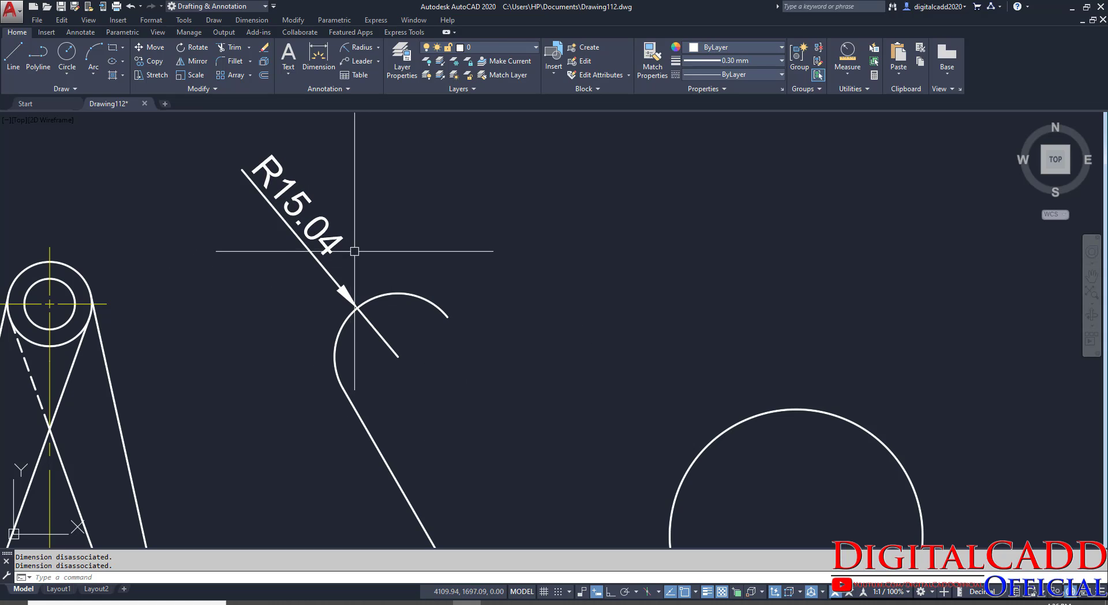
pyautogui.scroll(-2, 393, 269)
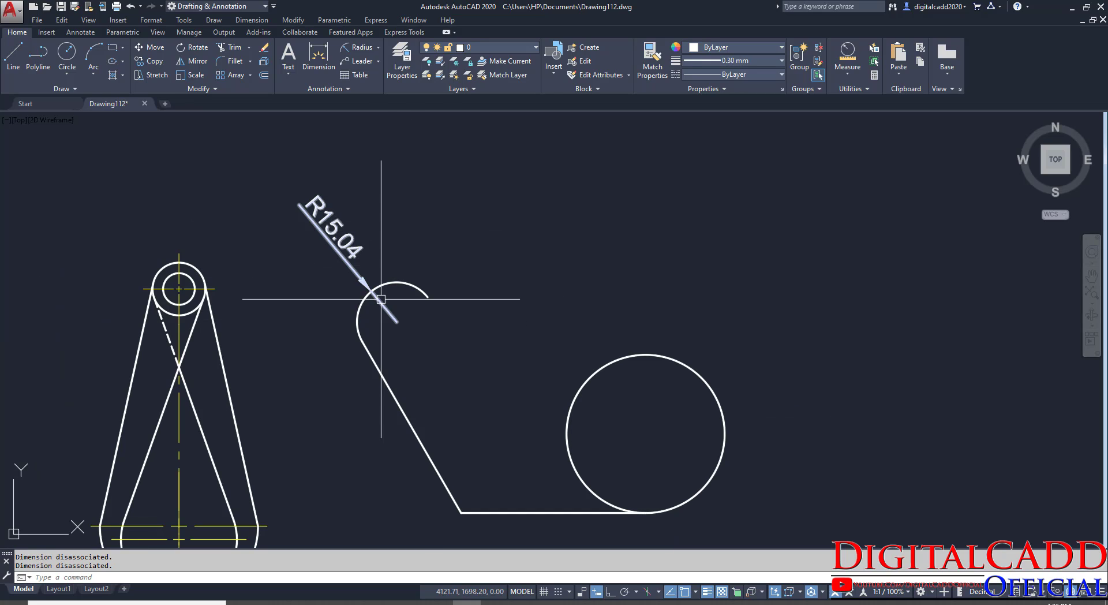
pyautogui.scroll(2, 396, 338)
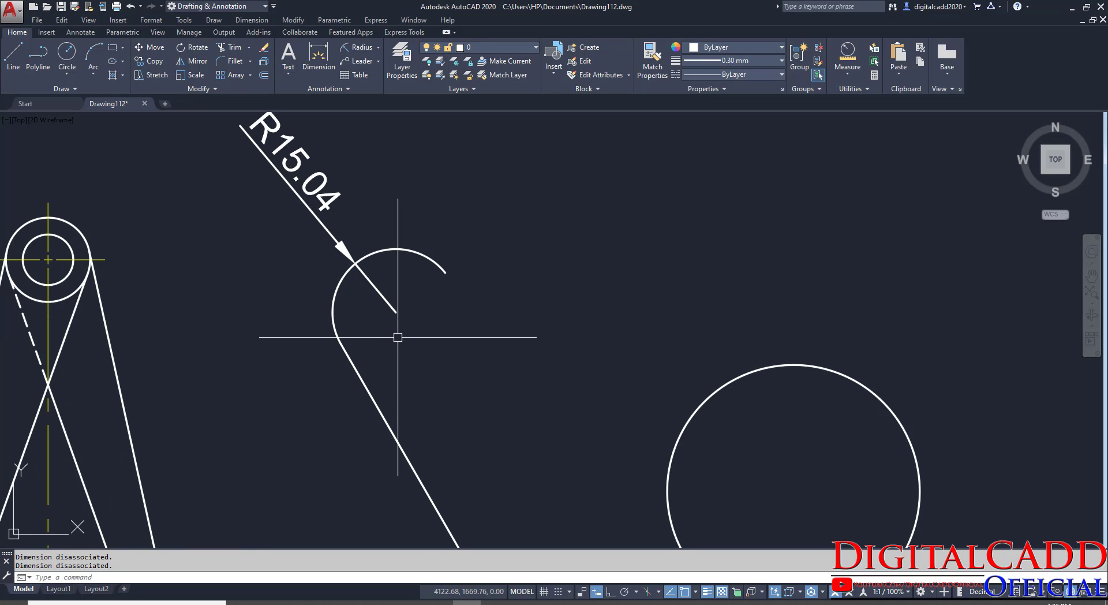
pyautogui.write('L')
pyautogui.press('Return')
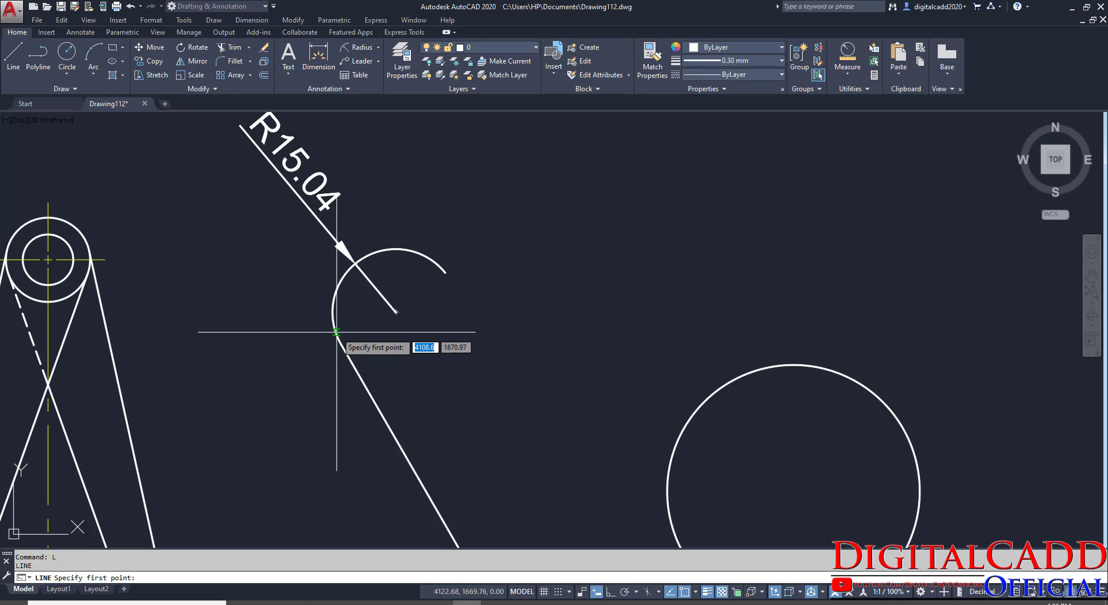
pyautogui.click(341, 343)
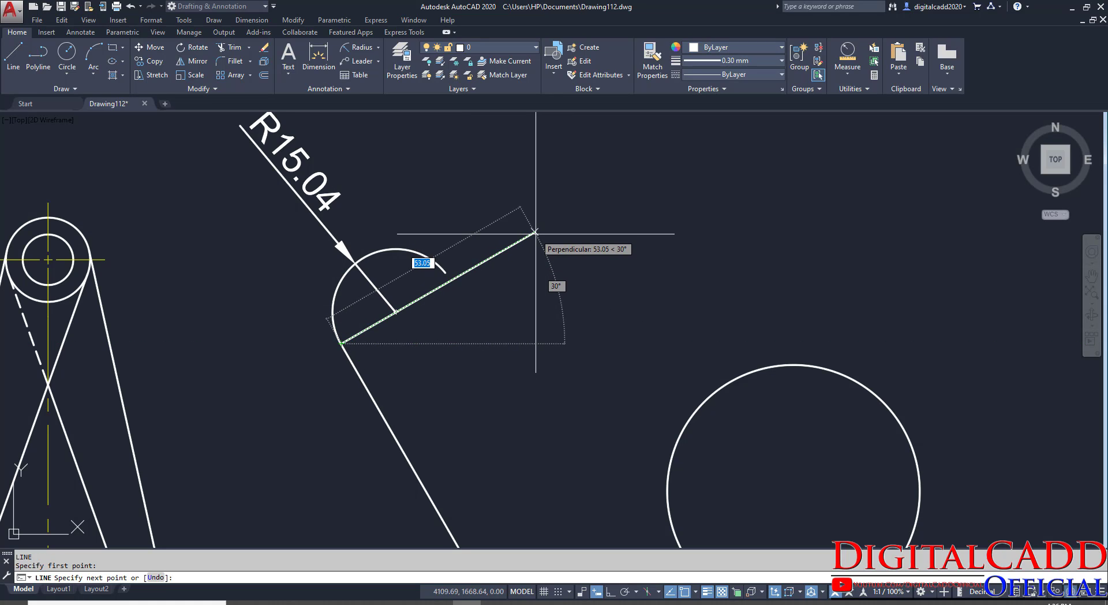
pyautogui.click(534, 232)
pyautogui.press('Return')
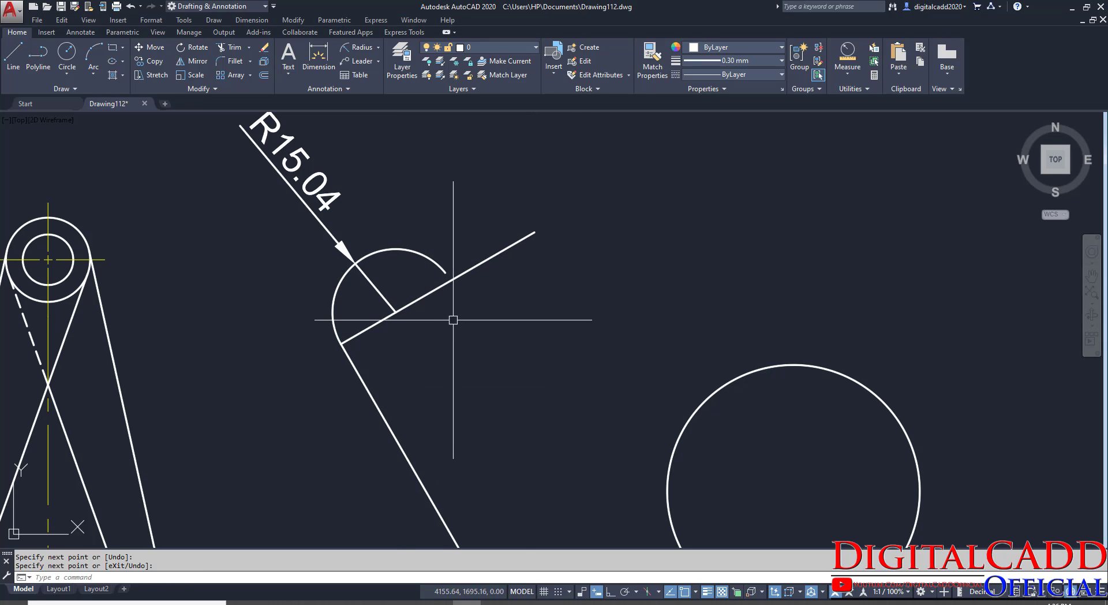
# Step: Add a 90° angular dimension between the slanted side and the new line
pyautogui.click(379, 46)
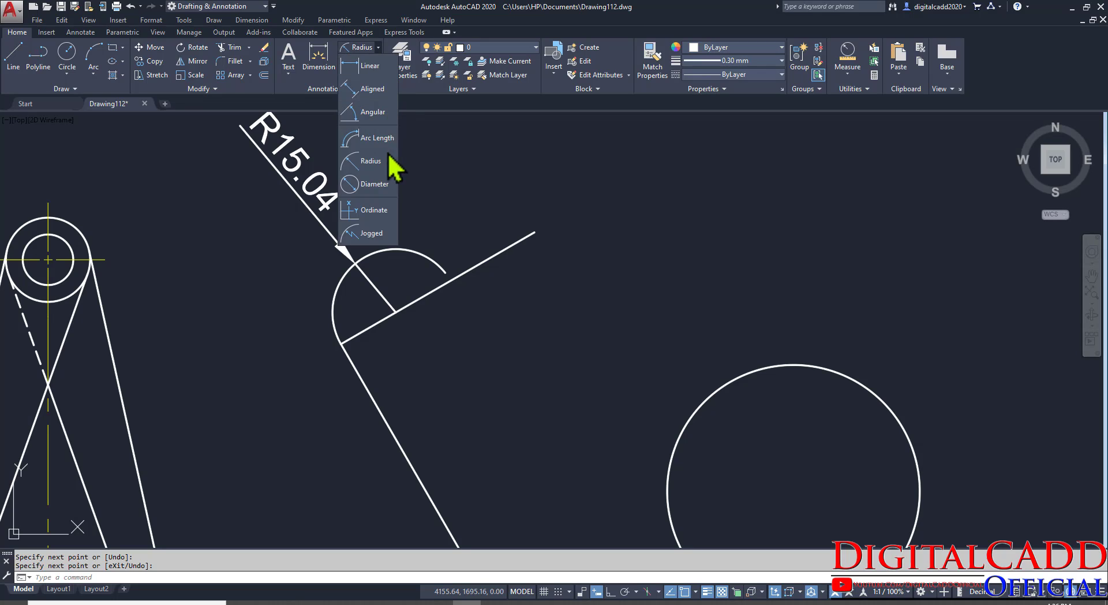
pyautogui.click(370, 113)
pyautogui.click(398, 443)
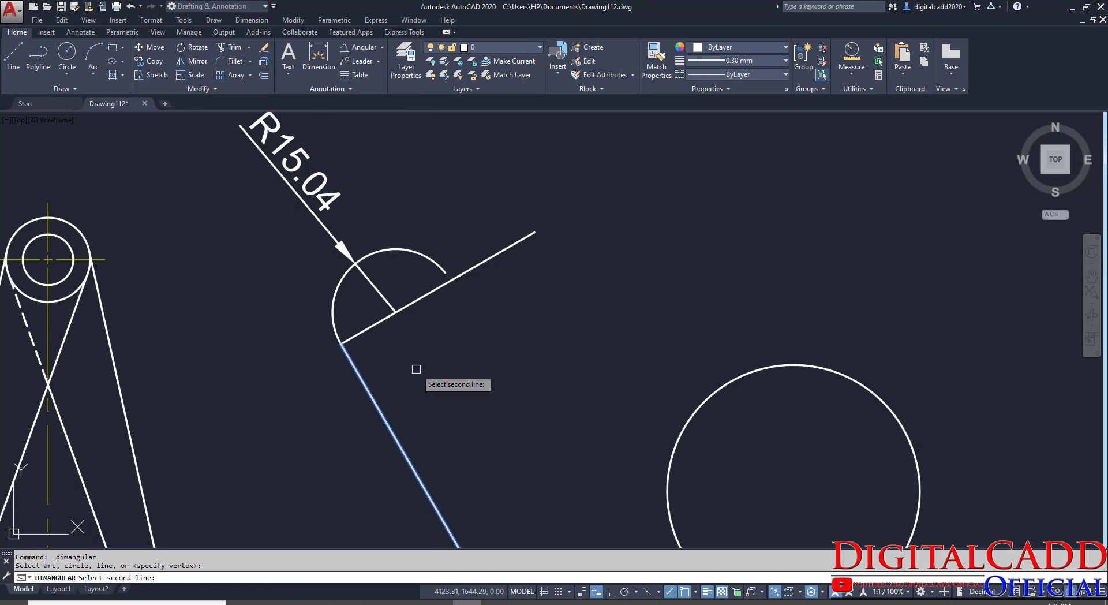
pyautogui.click(425, 295)
pyautogui.click(430, 326)
pyautogui.moveTo(526, 366)
pyautogui.mouseDown(button='middle')
pyautogui.moveTo(371, 409)
pyautogui.moveTo(334, 401)
pyautogui.mouseUp(button='middle')
pyautogui.moveTo(434, 342)
pyautogui.mouseDown(button='middle')
pyautogui.moveTo(367, 374)
pyautogui.moveTo(378, 410)
pyautogui.moveTo(381, 378)
pyautogui.moveTo(398, 380)
pyautogui.moveTo(384, 387)
pyautogui.mouseUp(button='middle')
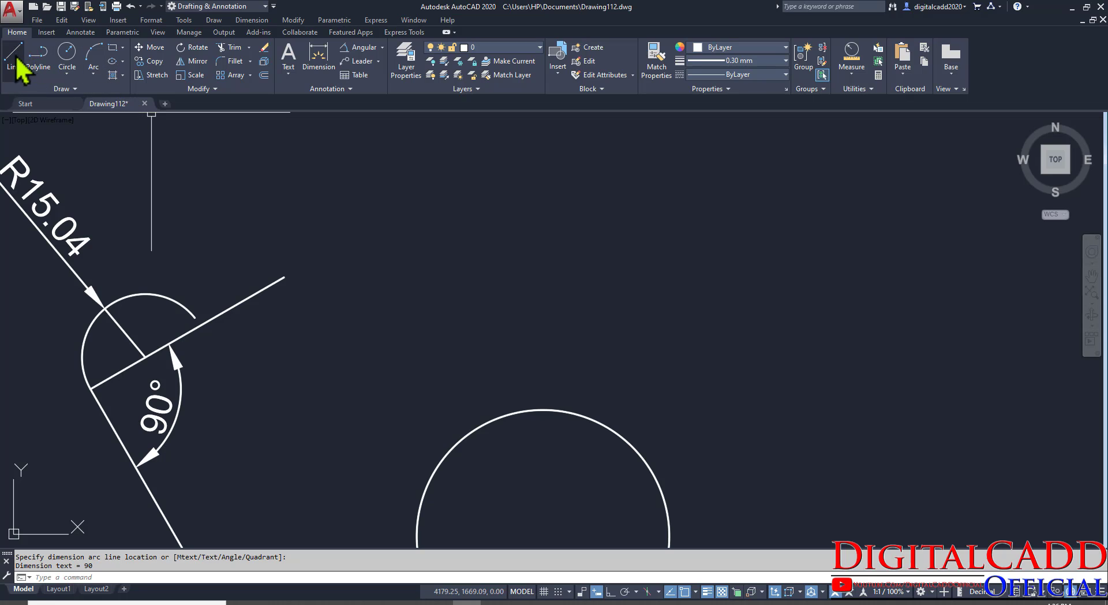
# Step: Start a new polyline in empty space with Ortho on and a 50-long horizontal segment
pyautogui.click(38, 61)
pyautogui.click(587, 241)
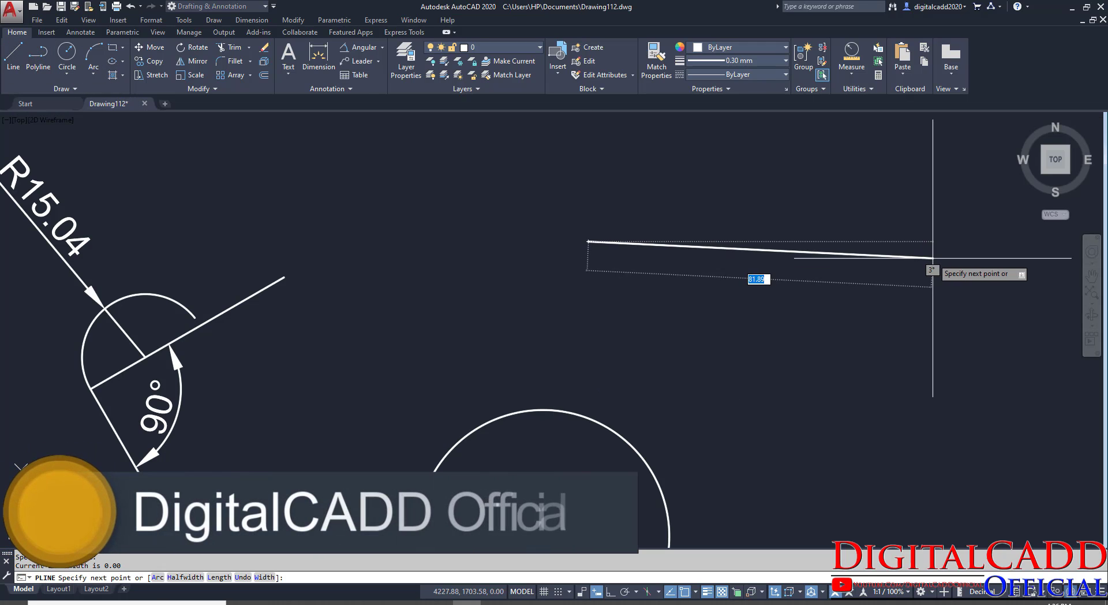
pyautogui.click(611, 592)
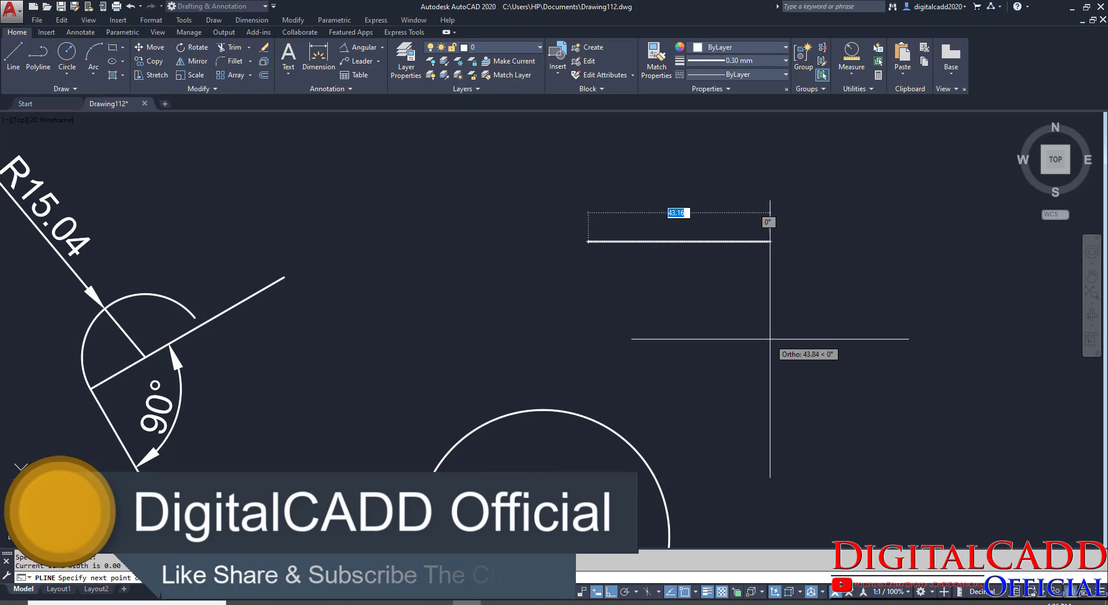
pyautogui.write('50')
pyautogui.press('Return')
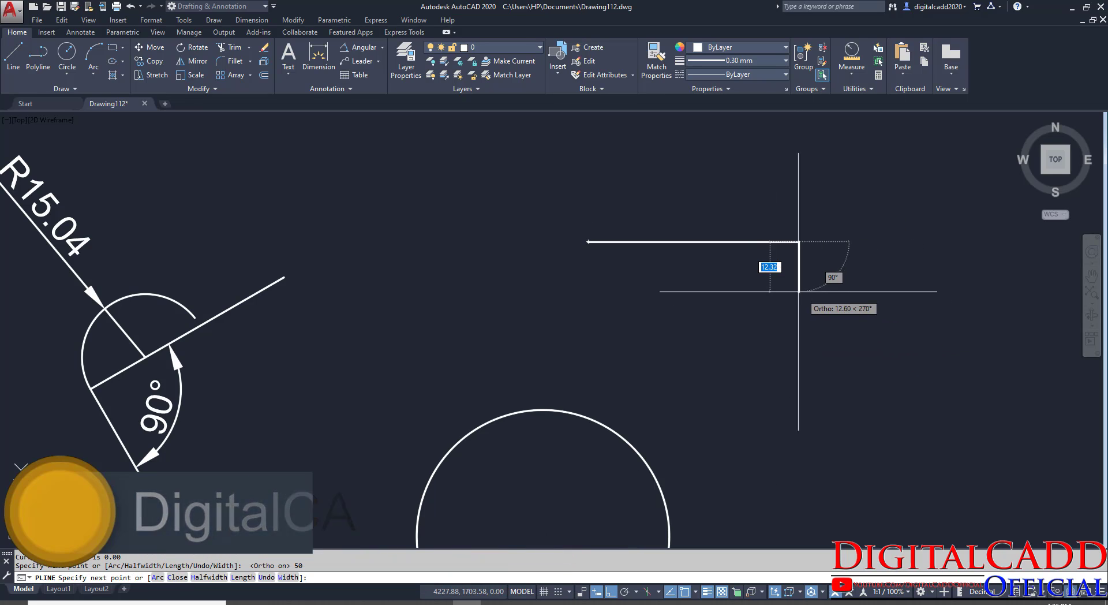
# Step: Switch the polyline to arc mode, try flipping the arc, then cancel the polyline
pyautogui.click(157, 576)
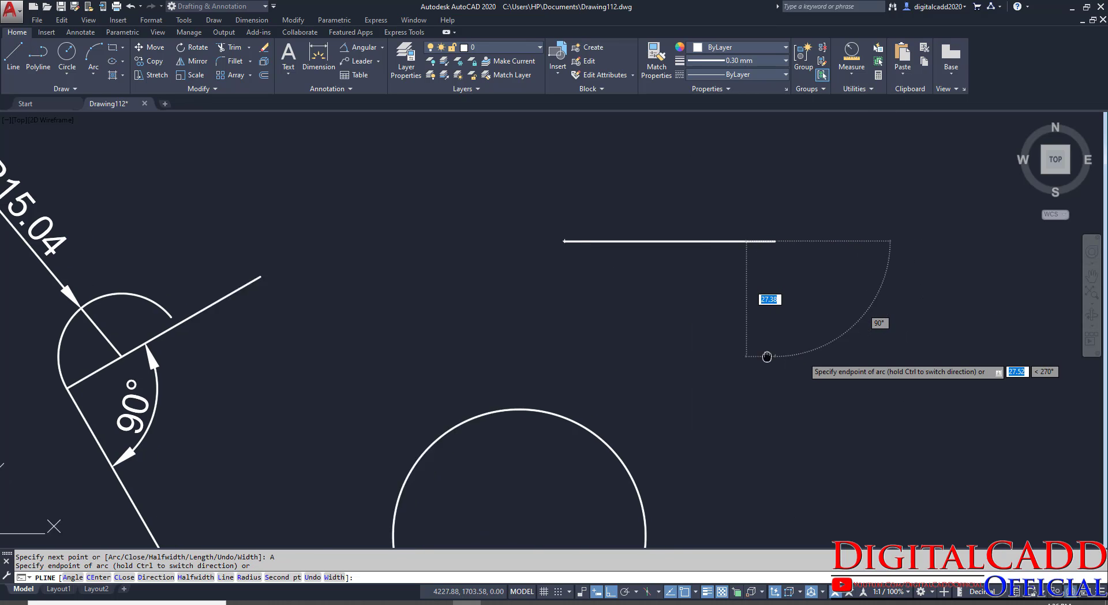
pyautogui.scroll(2, 766, 357)
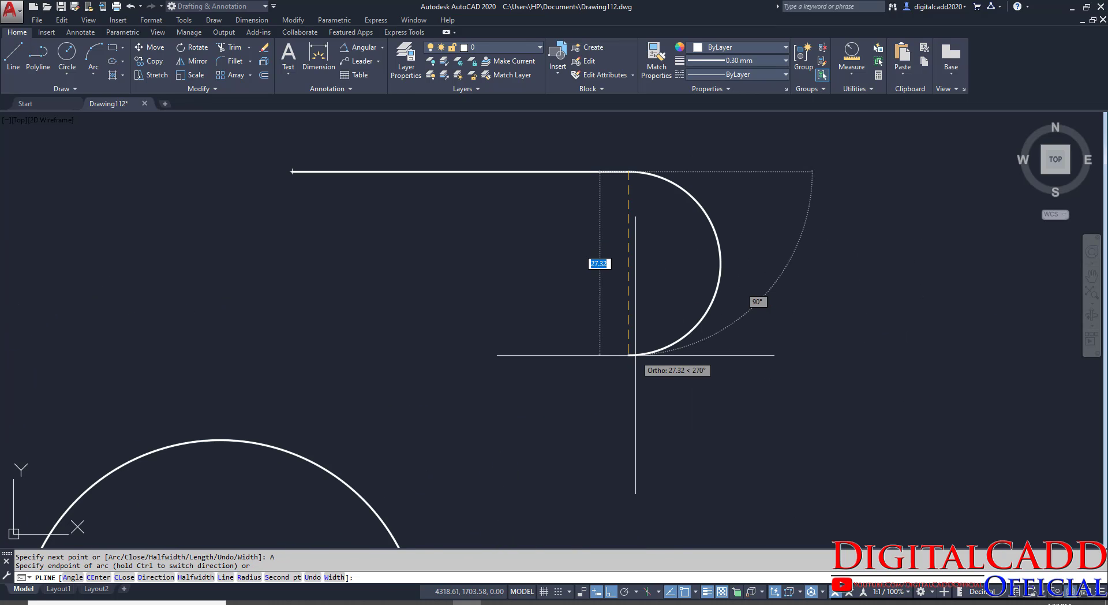
pyautogui.press('ctrl')
pyautogui.press('Escape')
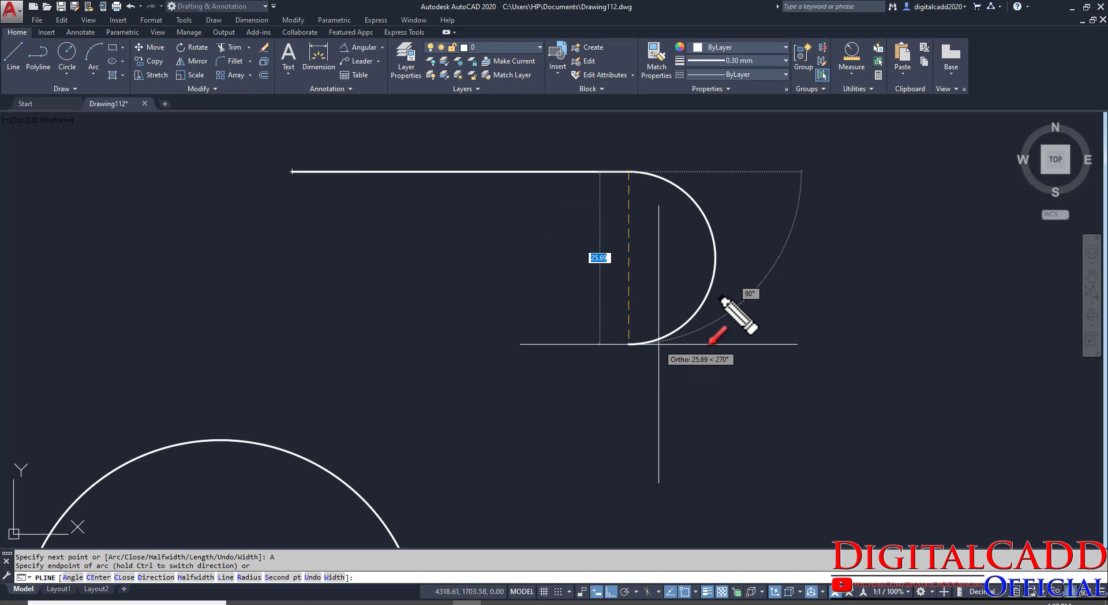
pyautogui.moveTo(727, 277); pyautogui.dragTo(782, 309)
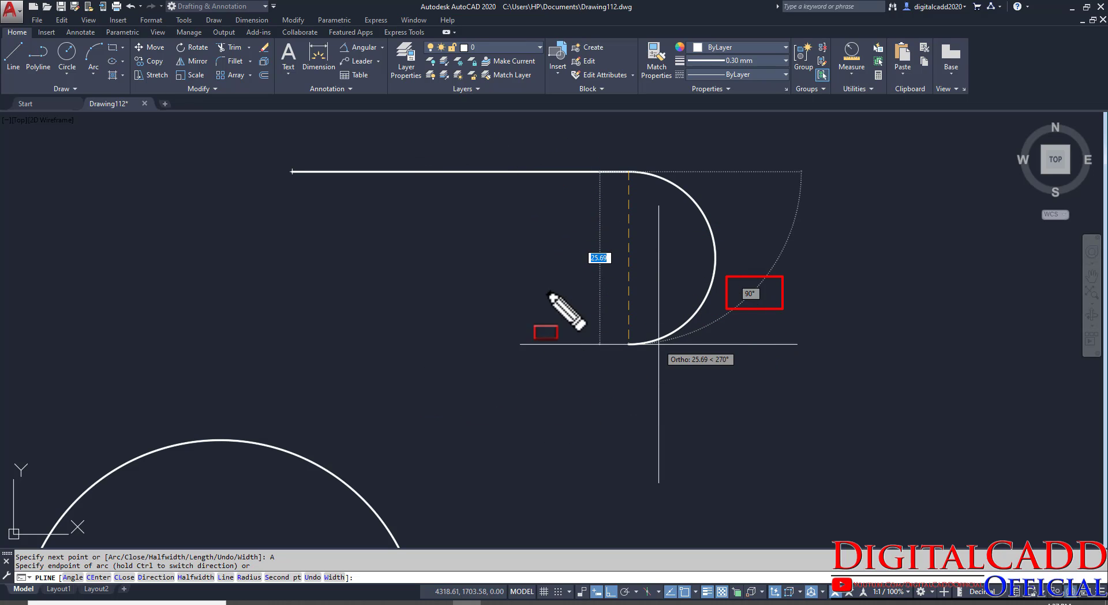
pyautogui.press('Escape')
pyautogui.press('Escape')
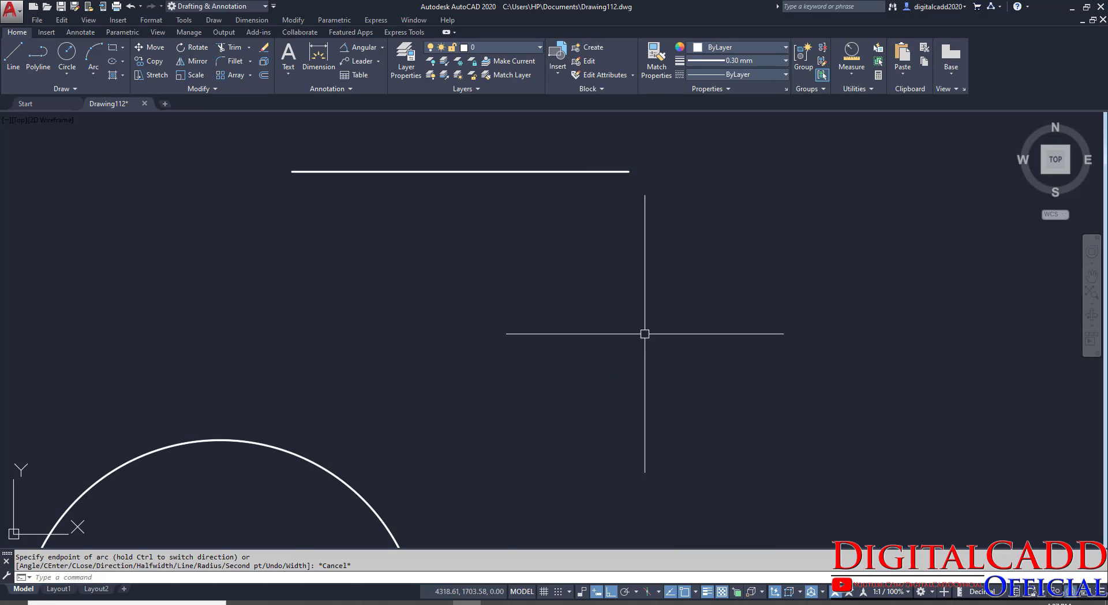
pyautogui.scroll(-5, 642, 334)
pyautogui.scroll(4, 404, 346)
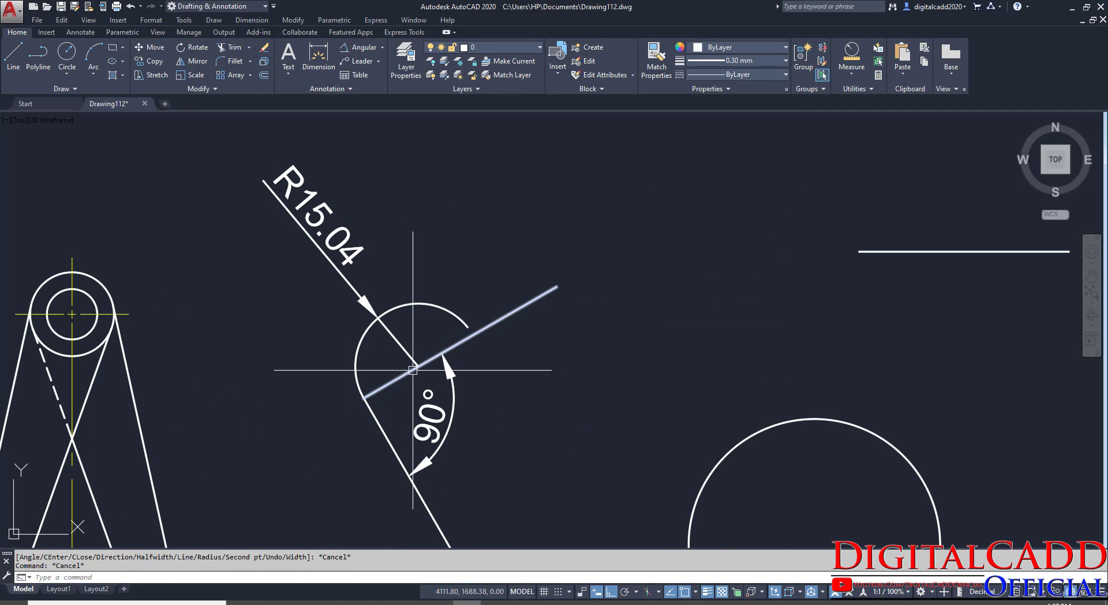
# Step: Erase the diagonal line with its 90° and R15.04 dimensions
pyautogui.scroll(2, 439, 358)
pyautogui.click(511, 435)
pyautogui.click(440, 325)
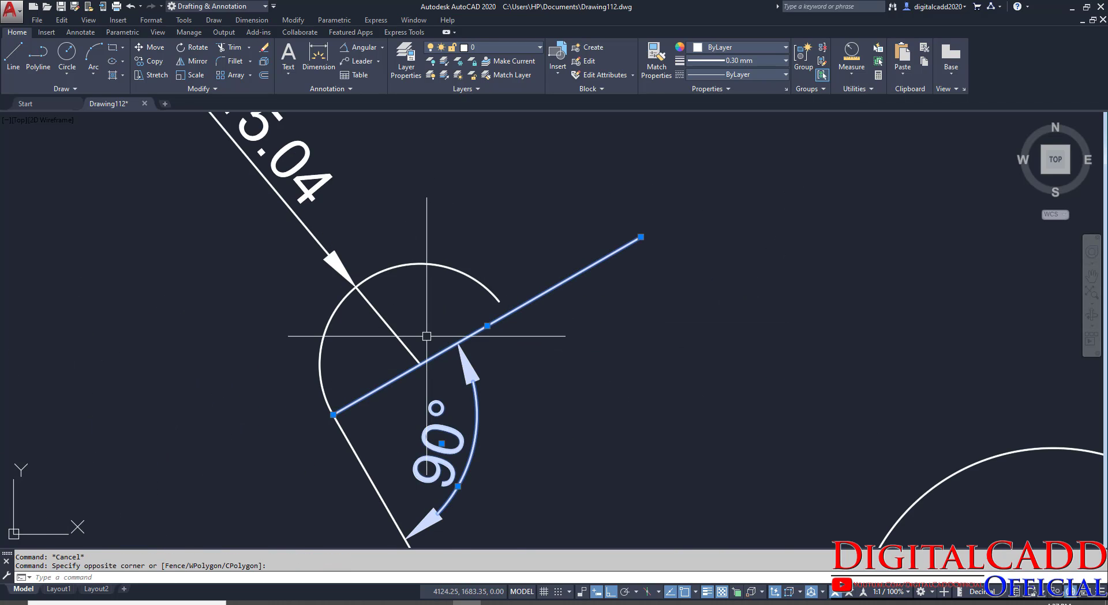
pyautogui.press('Delete')
pyautogui.click(437, 335)
pyautogui.click(384, 375)
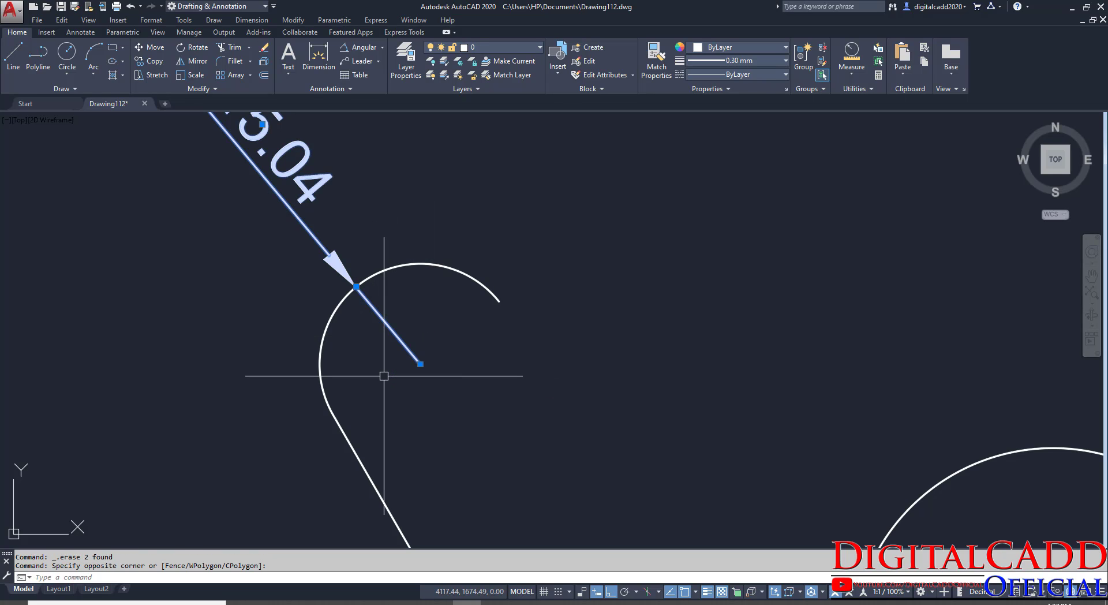
pyautogui.press('Delete')
# Step: Erase the arc-and-line polyline outline
pyautogui.scroll(-5, 383, 376)
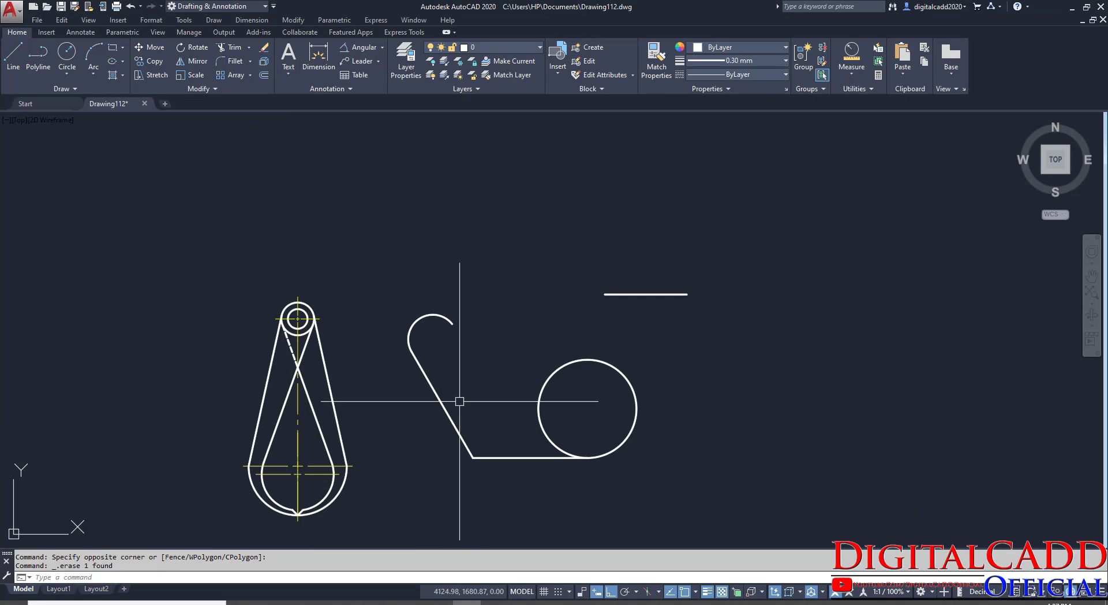
pyautogui.scroll(3, 456, 382)
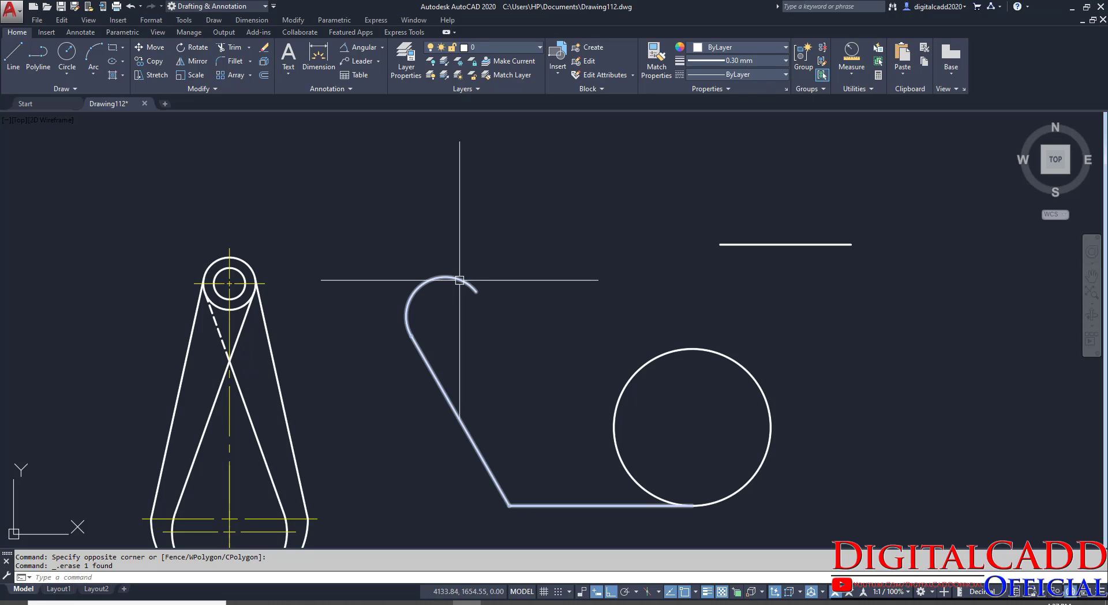
pyautogui.click(459, 279)
pyautogui.press('Delete')
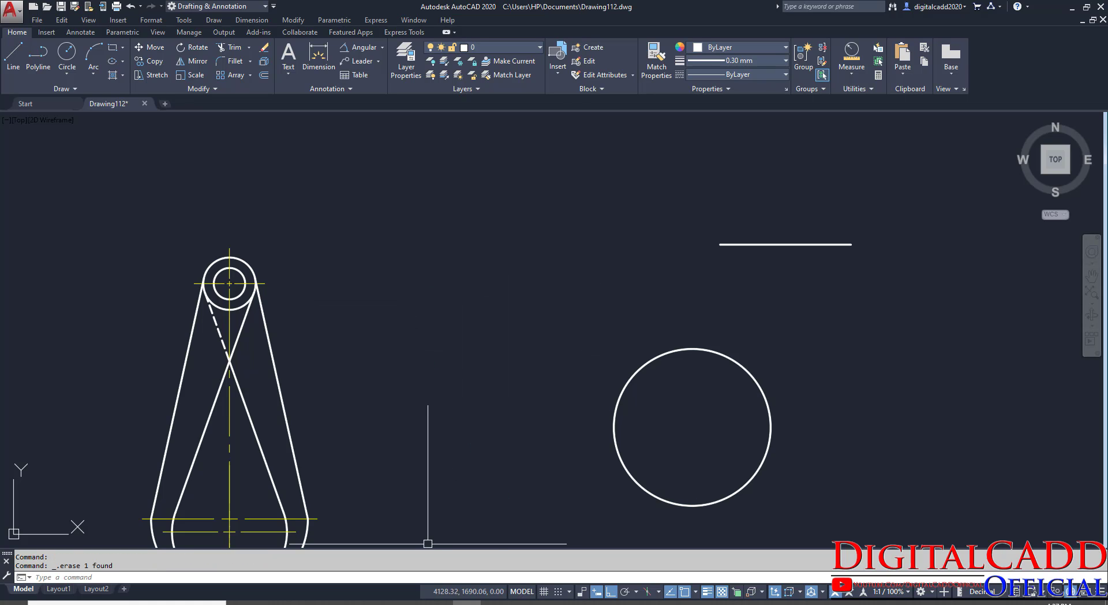
# Step: Start a polyline at the circle's bottom with a 70 leftward edge and 75 at 120°
pyautogui.click(40, 74)
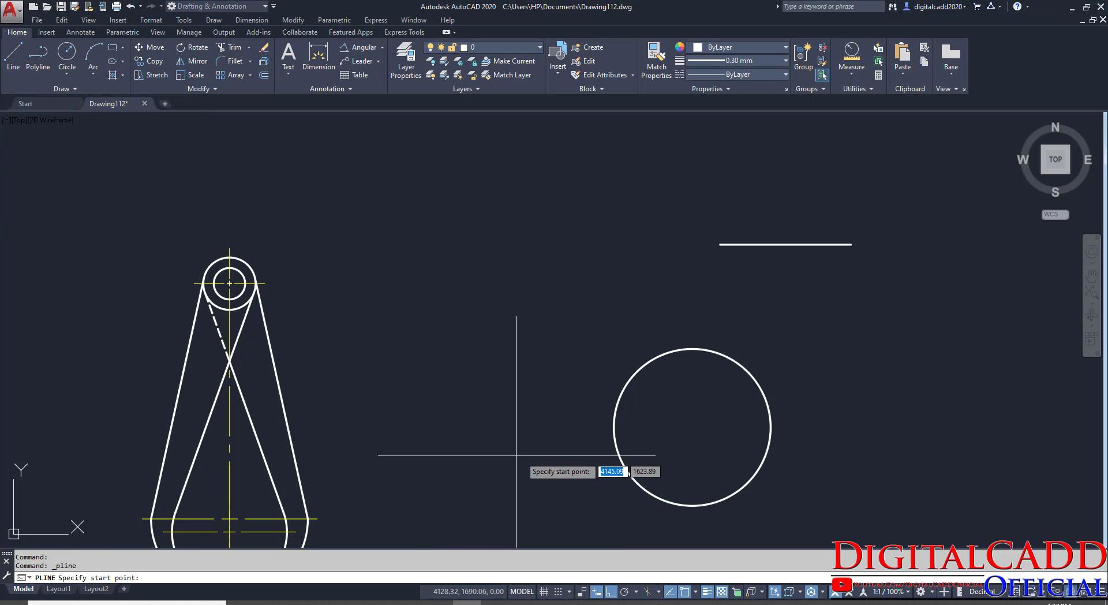
pyautogui.click(693, 505)
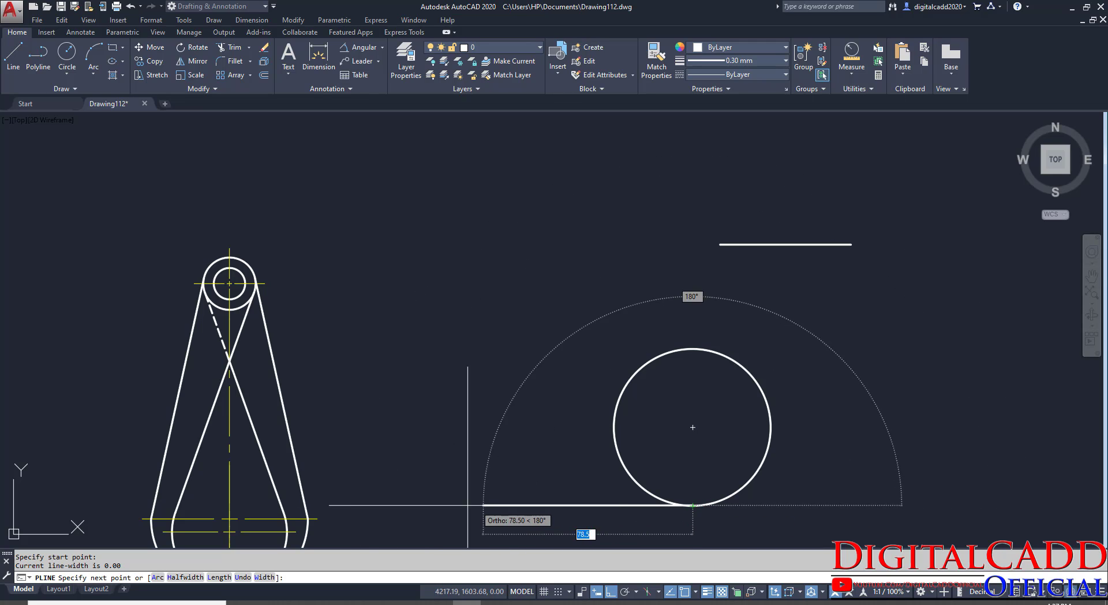
pyautogui.write('70')
pyautogui.press('Return')
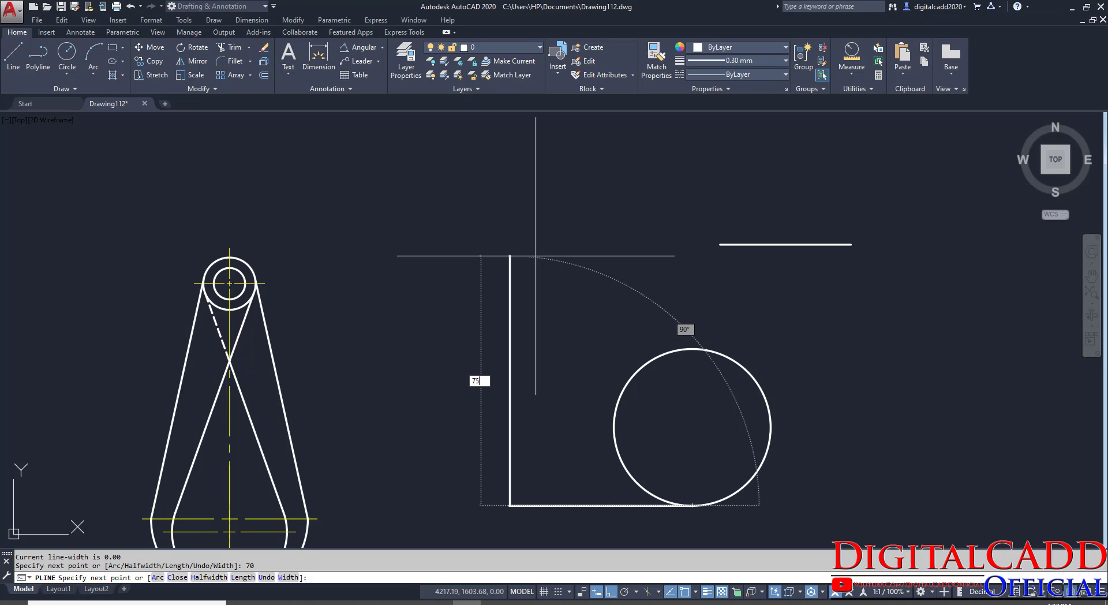
pyautogui.press('Tab')
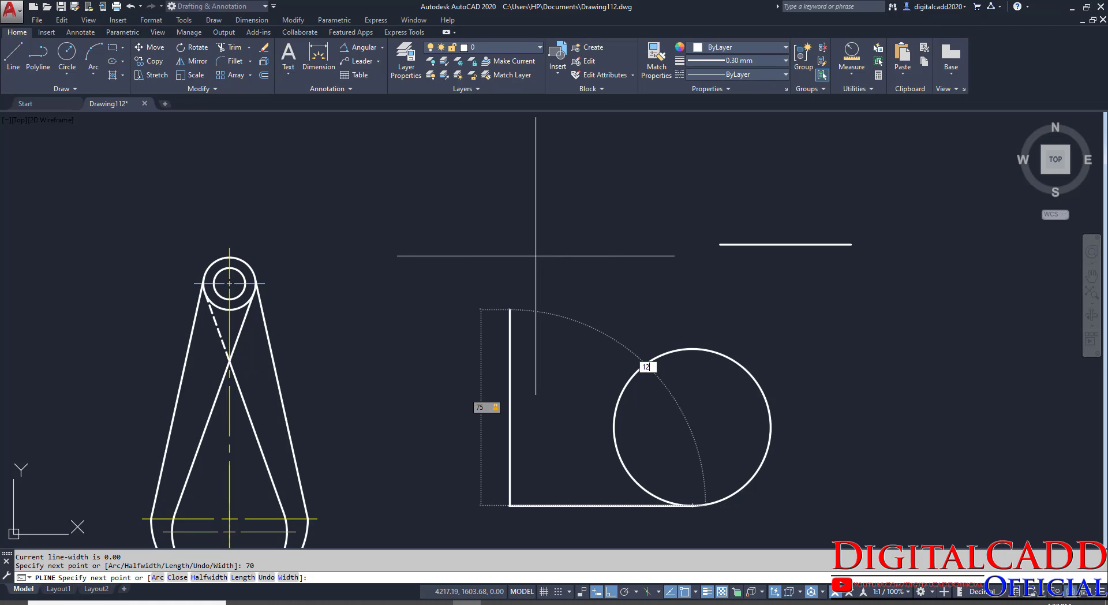
pyautogui.write('120')
pyautogui.press('Return')
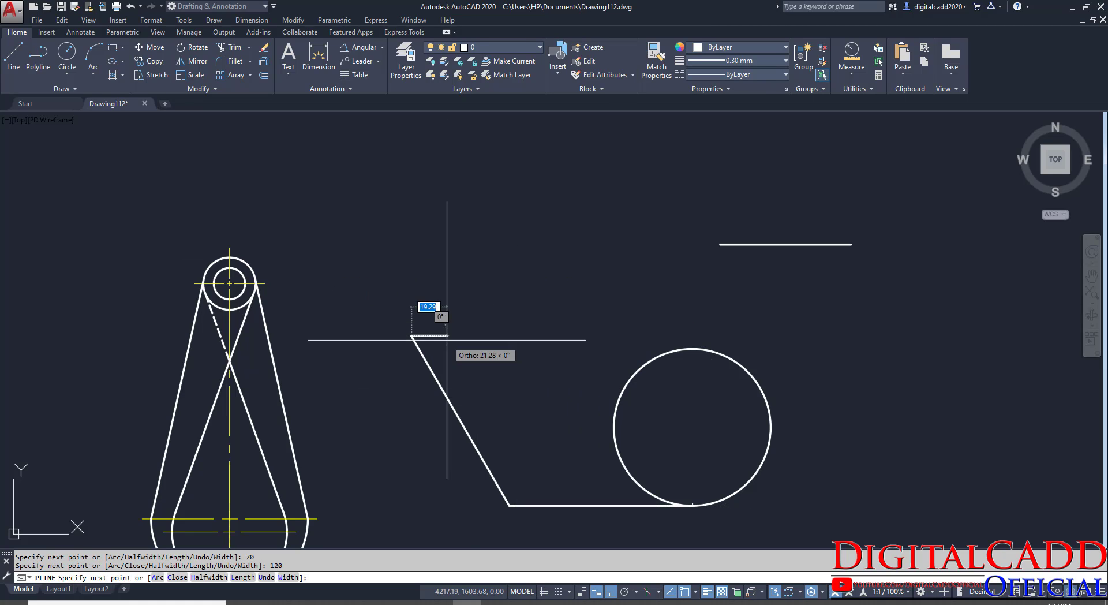
pyautogui.scroll(4, 462, 395)
pyautogui.moveTo(462, 395); pyautogui.dragTo(354, 387, button='middle')
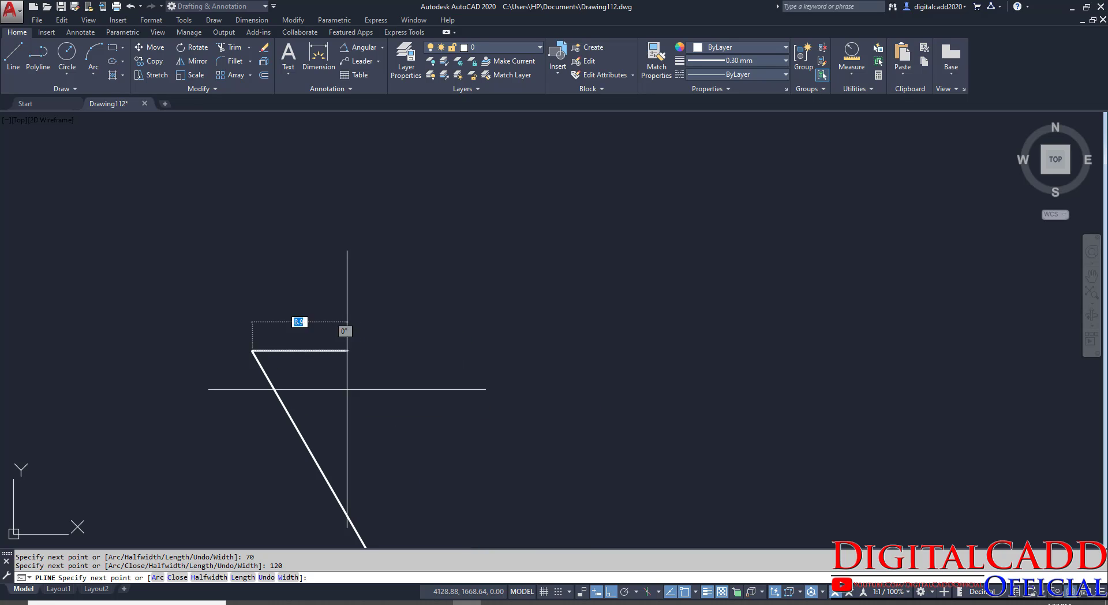
# Step: End the polyline with a 30° arc segment, with Ortho turned off
pyautogui.click(157, 577)
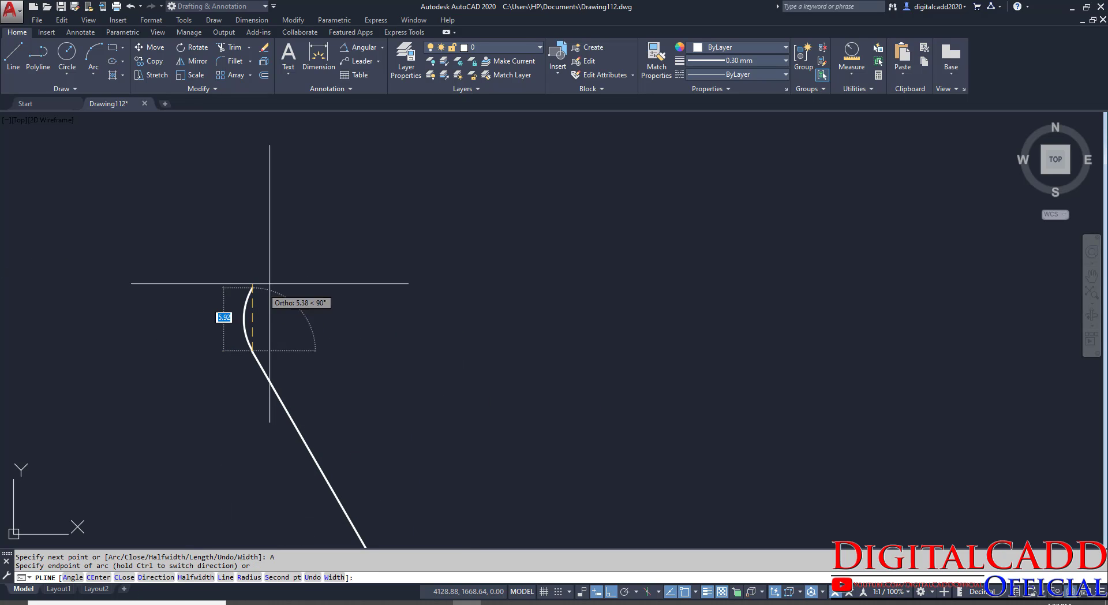
pyautogui.click(610, 591)
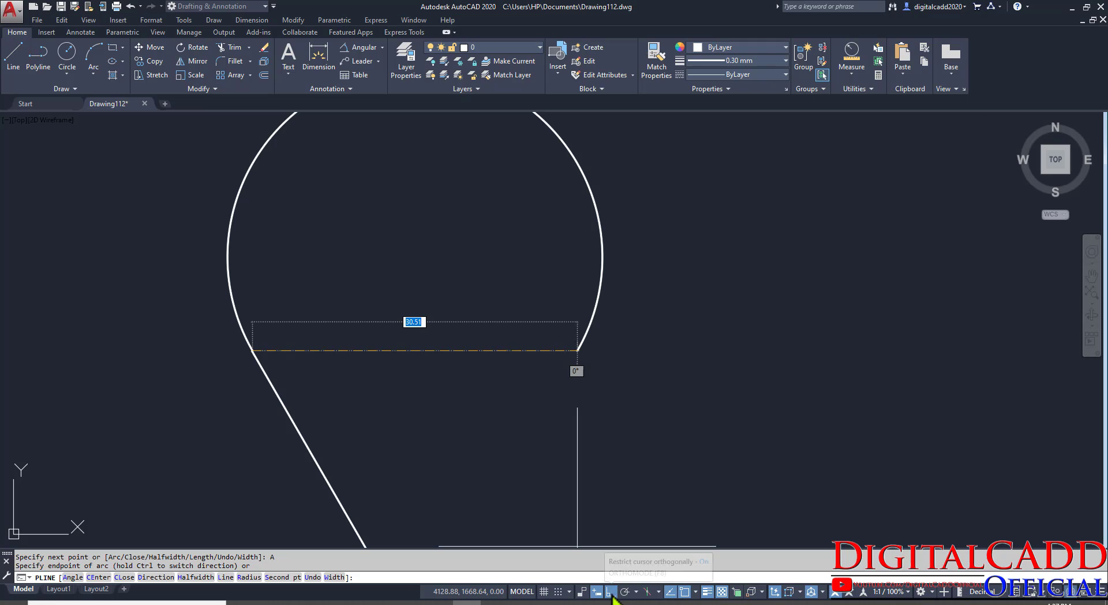
pyautogui.moveTo(438, 283); pyautogui.dragTo(560, 306, button='middle')
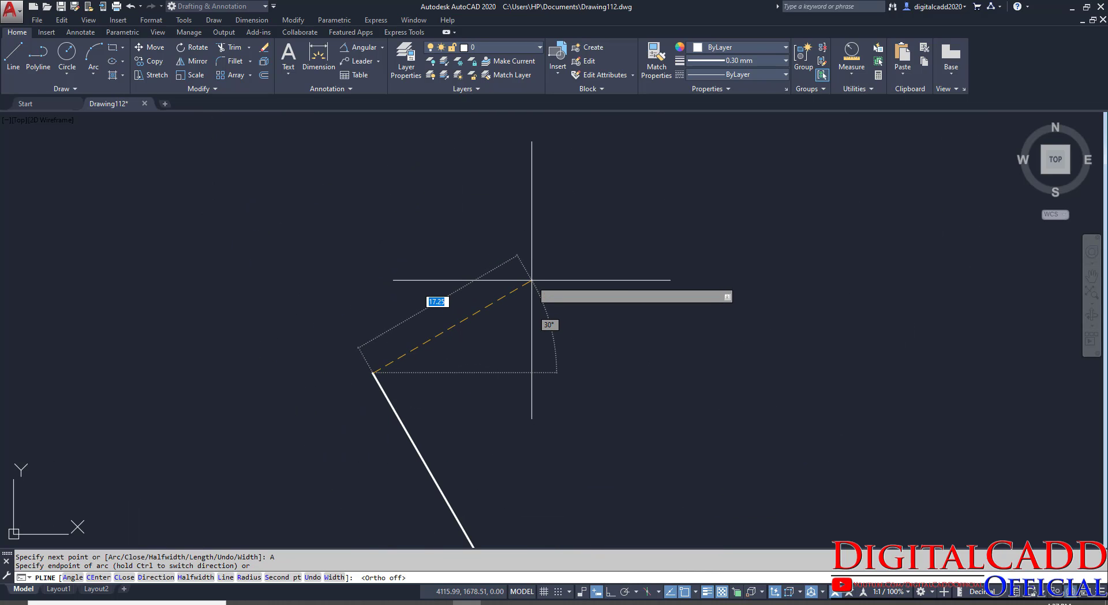
pyautogui.press('Tab')
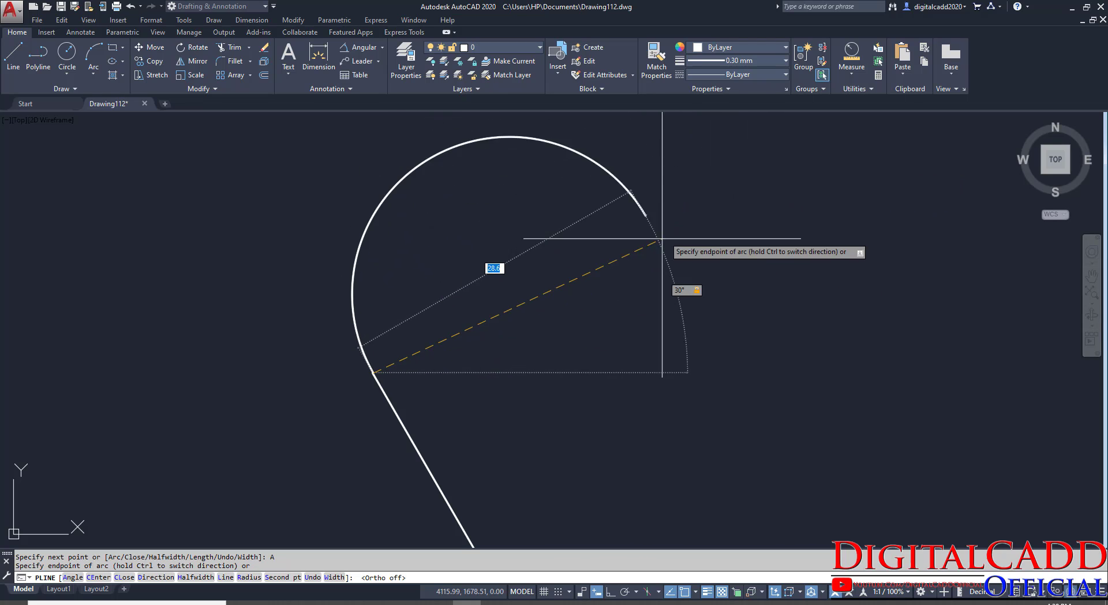
pyautogui.moveTo(673, 232); pyautogui.dragTo(502, 348, button='middle')
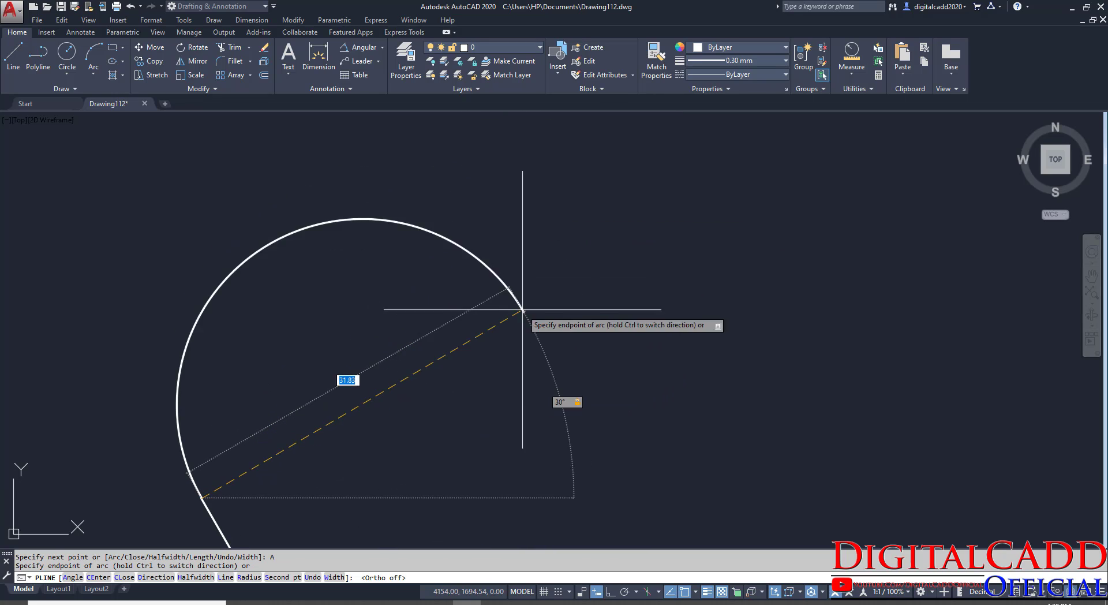
pyautogui.scroll(5, 290, 465)
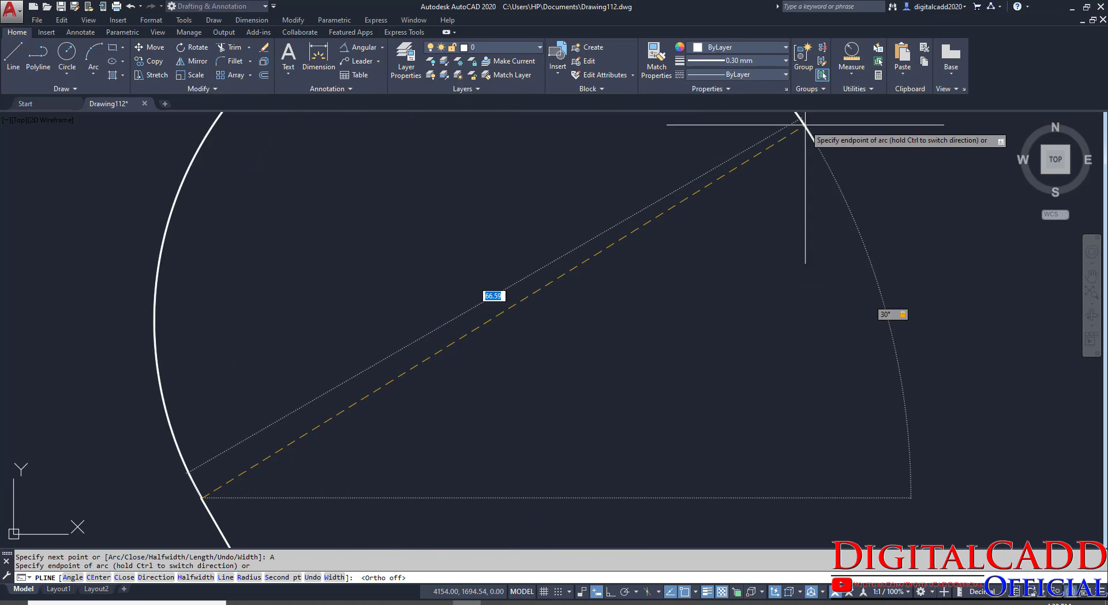
pyautogui.scroll(-2, 551, 258)
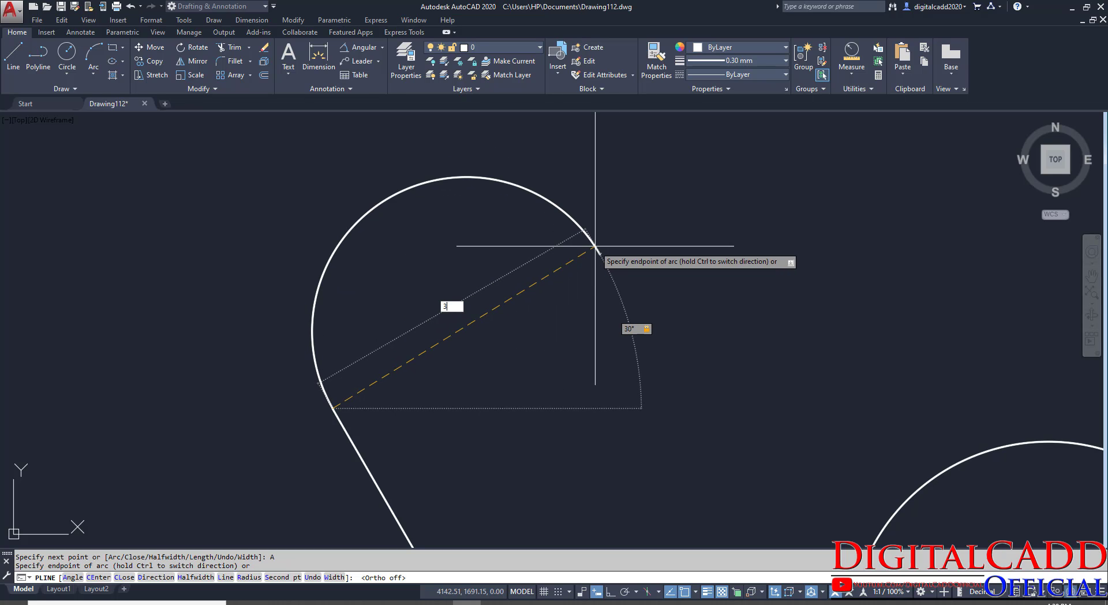
pyautogui.press('Return')
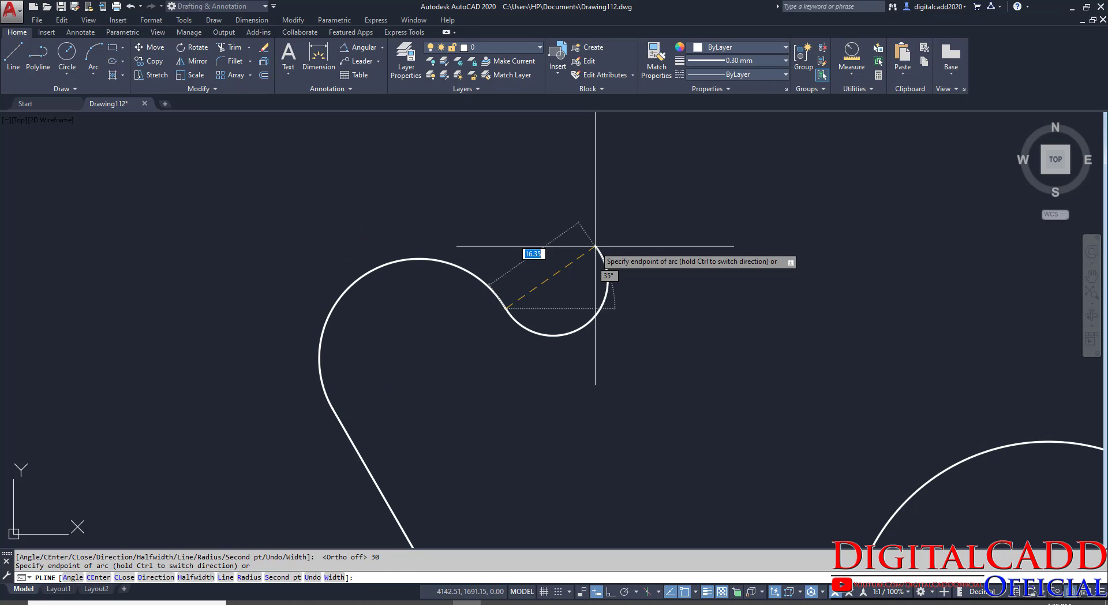
pyautogui.press('Return')
pyautogui.scroll(-3, 489, 288)
pyautogui.scroll(1, 505, 323)
pyautogui.moveTo(523, 359); pyautogui.dragTo(458, 352, button='middle')
# Step: Place a trial R15 radius dimension on the arc, erase it, and check the reference PDF
pyautogui.click(381, 50)
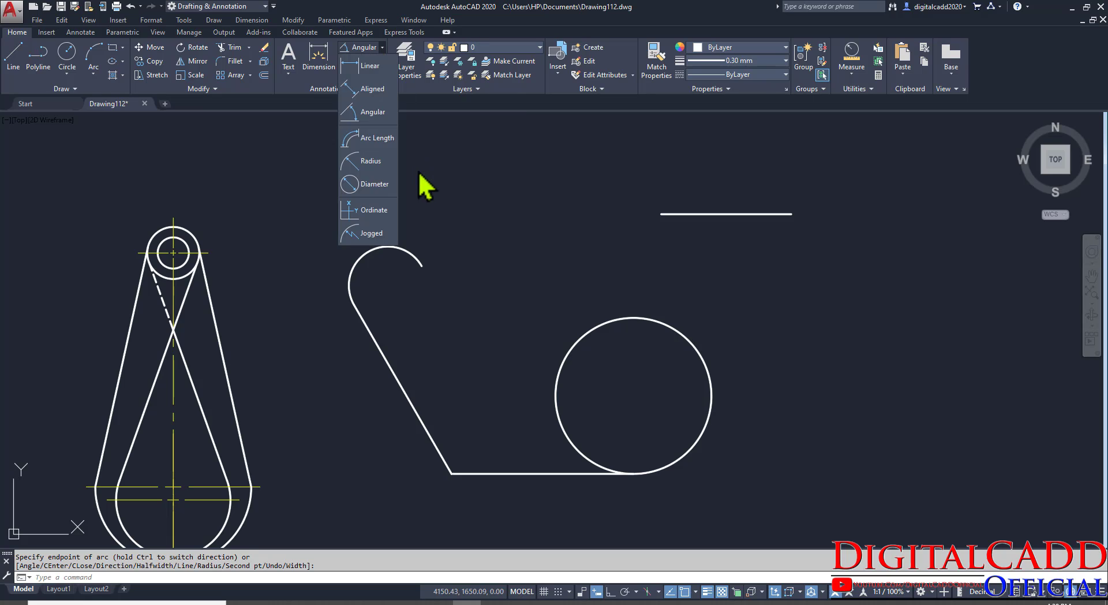
pyautogui.click(365, 162)
pyautogui.click(369, 249)
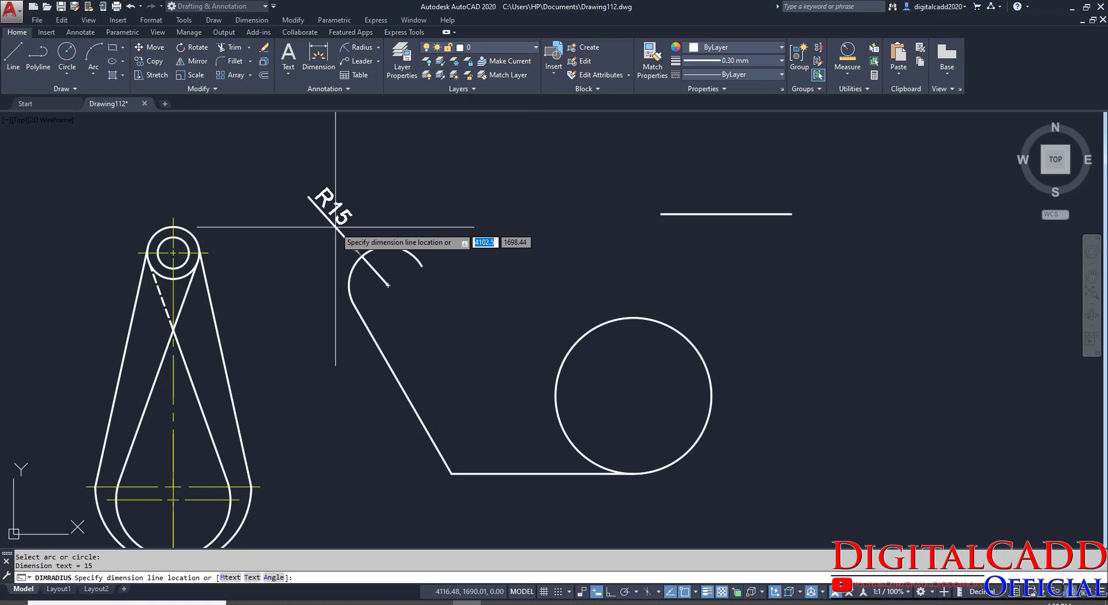
pyautogui.click(333, 253)
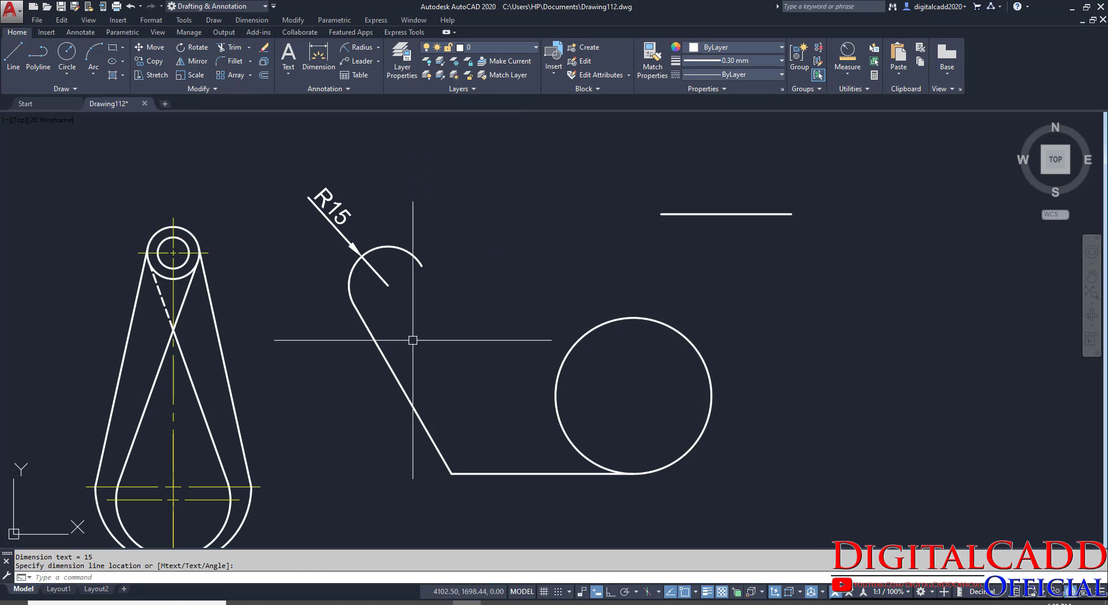
pyautogui.click(331, 223)
pyautogui.press('Delete')
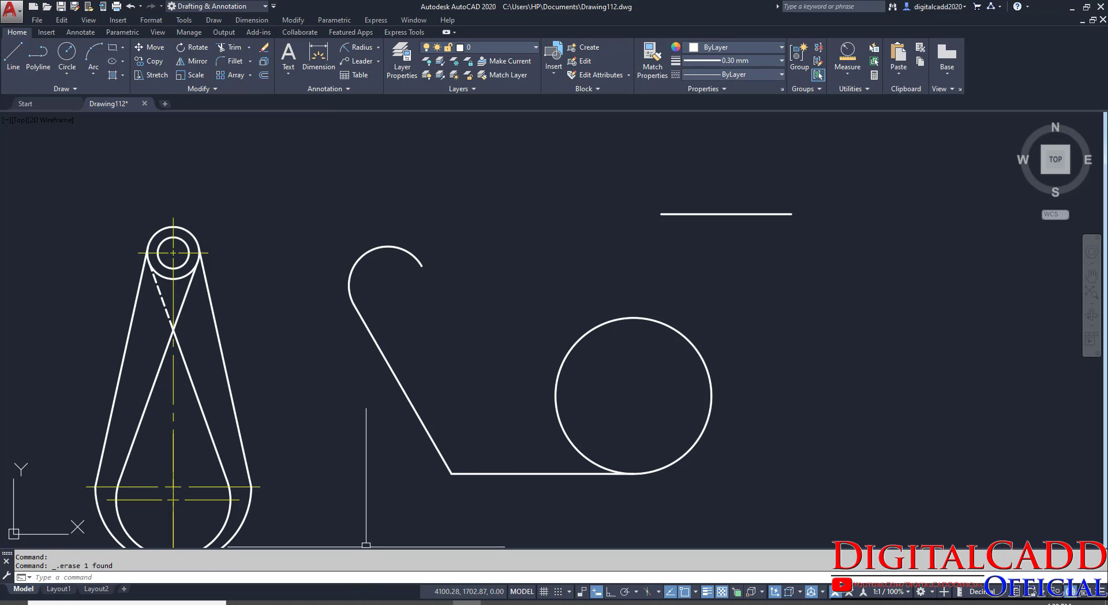
pyautogui.click(312, 602)
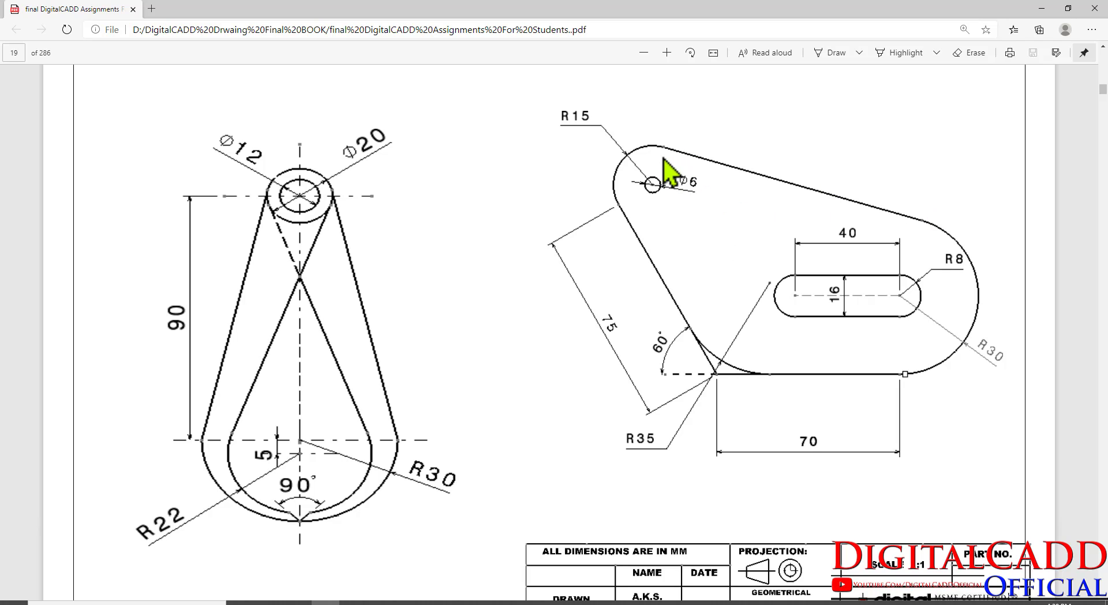
# Step: Draw a line tangent to both the top arc and the circle
pyautogui.click(473, 602)
pyautogui.write('L')
pyautogui.press('Return')
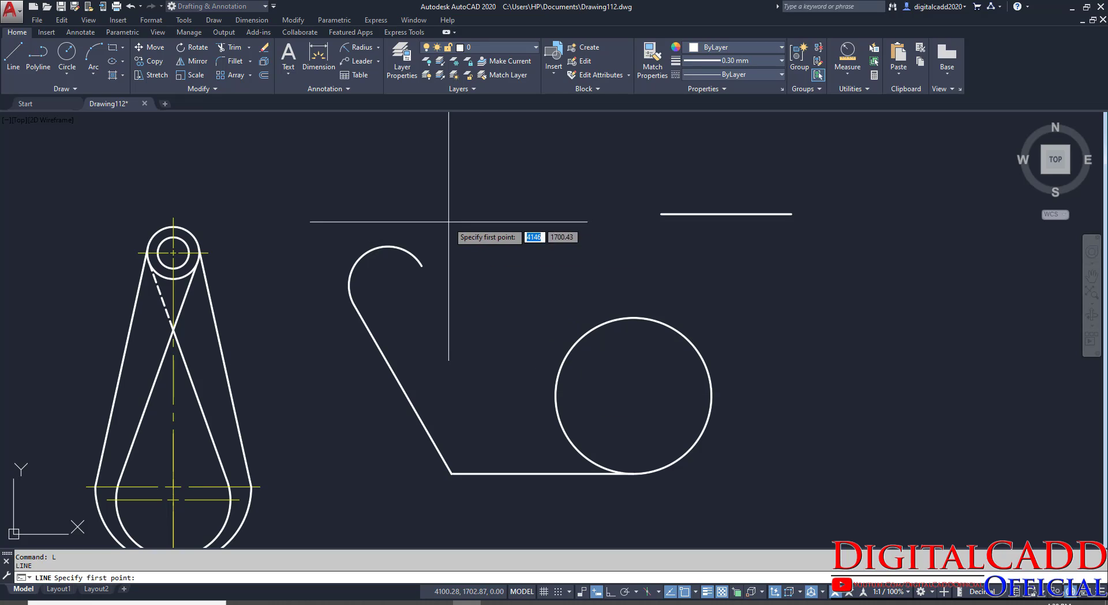
pyautogui.write('T')
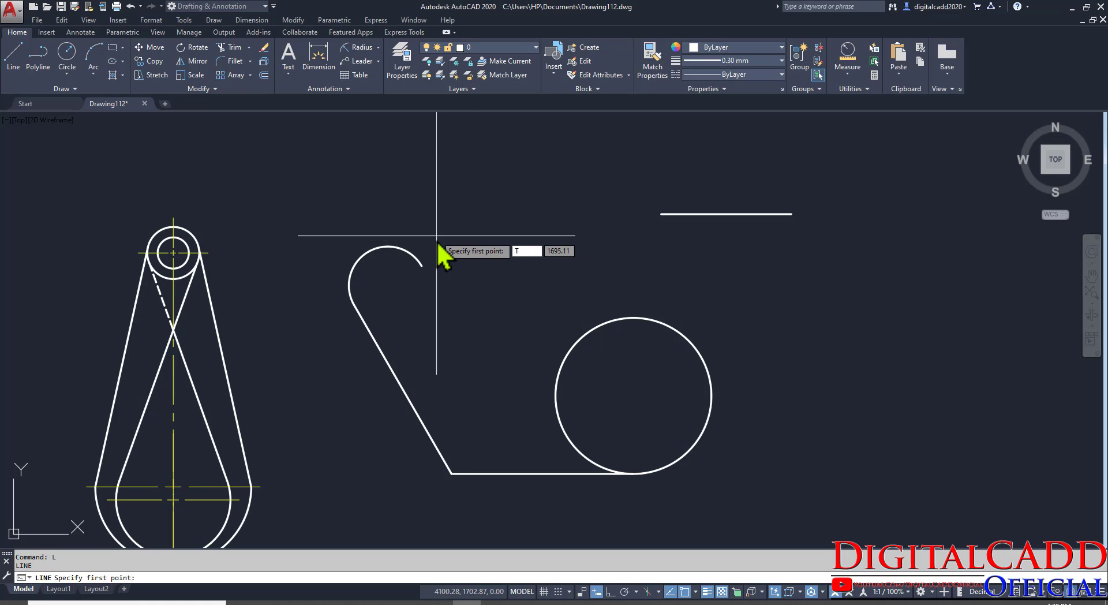
pyautogui.write('AN')
pyautogui.press('Return')
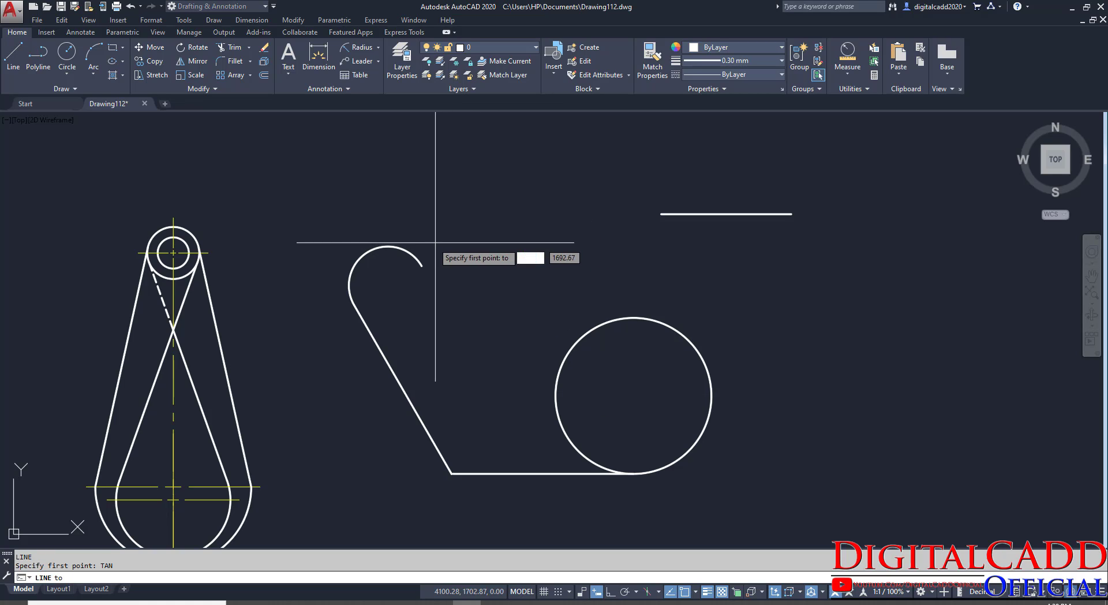
pyautogui.click(407, 250)
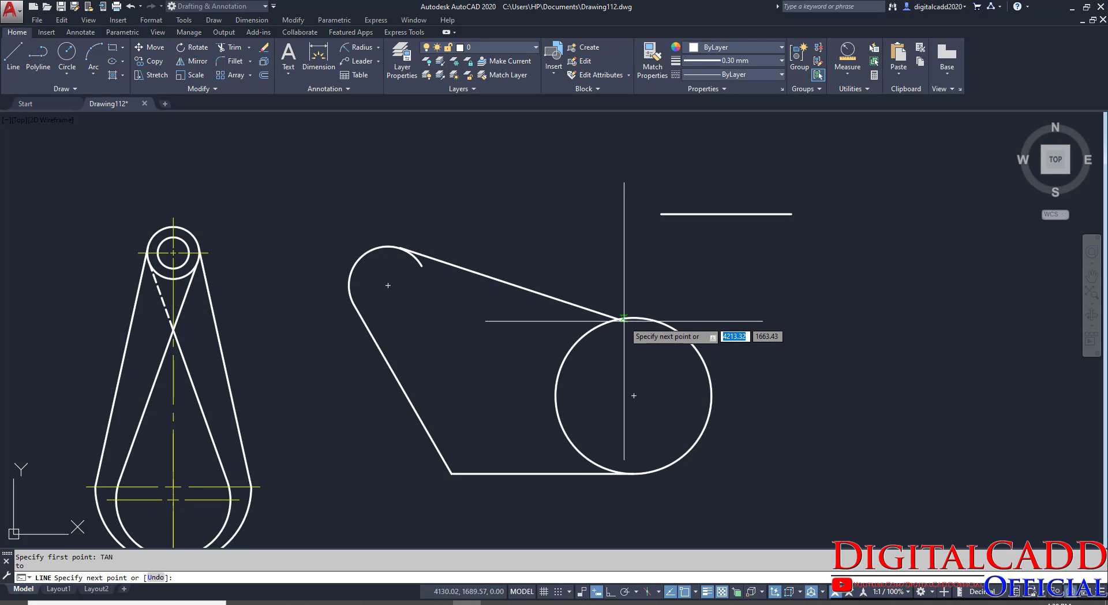
pyautogui.press('F8')
pyautogui.keyDown('shift'); pyautogui.rightClick(629, 280); pyautogui.keyUp('shift')
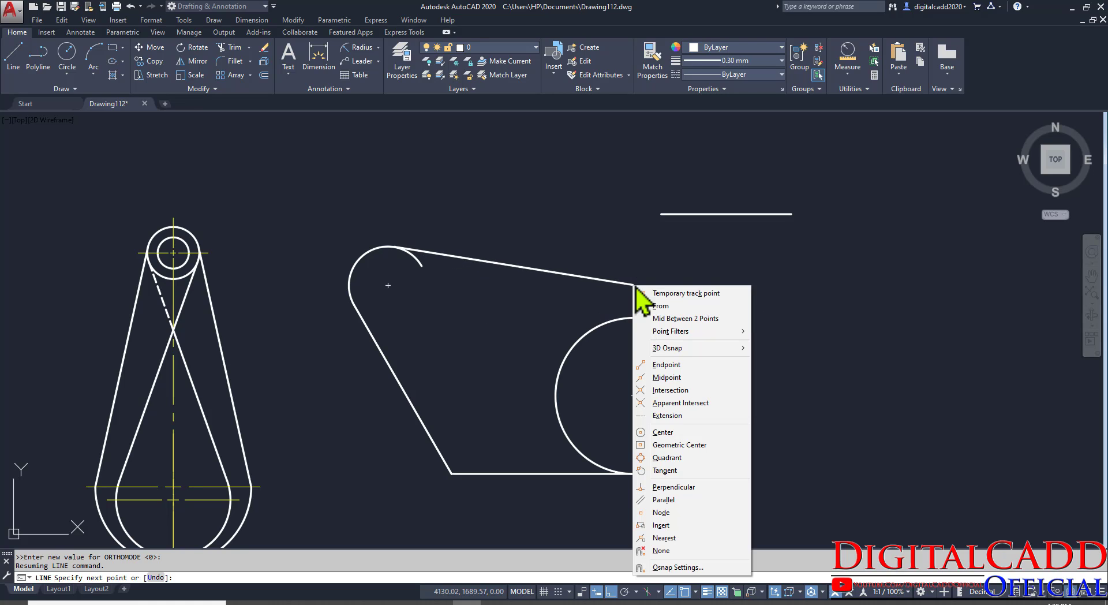
pyautogui.click(672, 469)
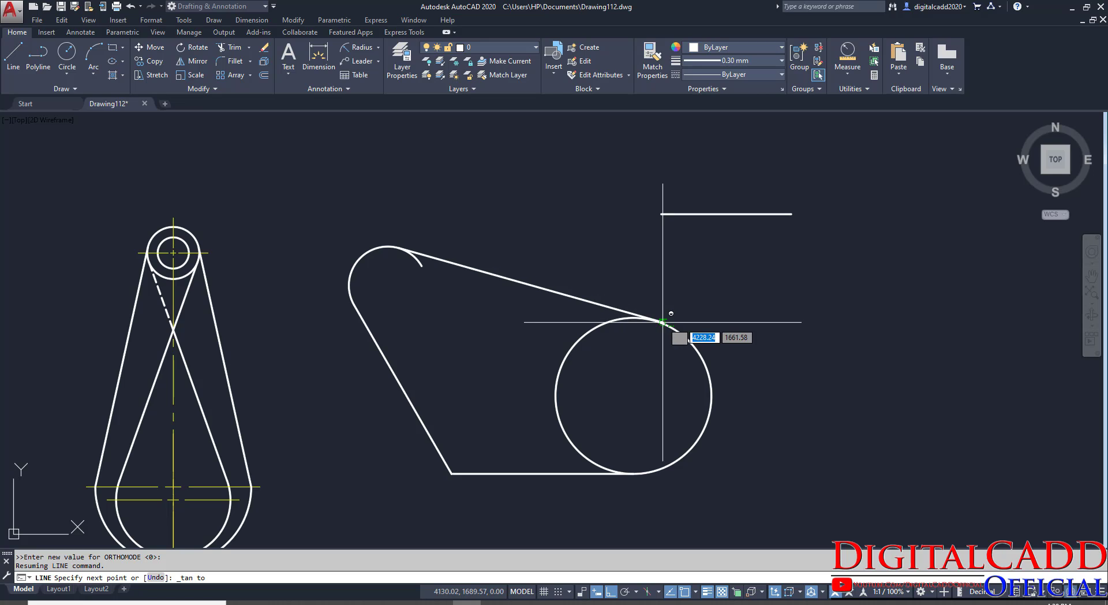
pyautogui.click(663, 318)
pyautogui.press('Return')
# Step: Trim away the circle's left part and delete the stray horizontal line
pyautogui.write('TR')
pyautogui.press('Return')
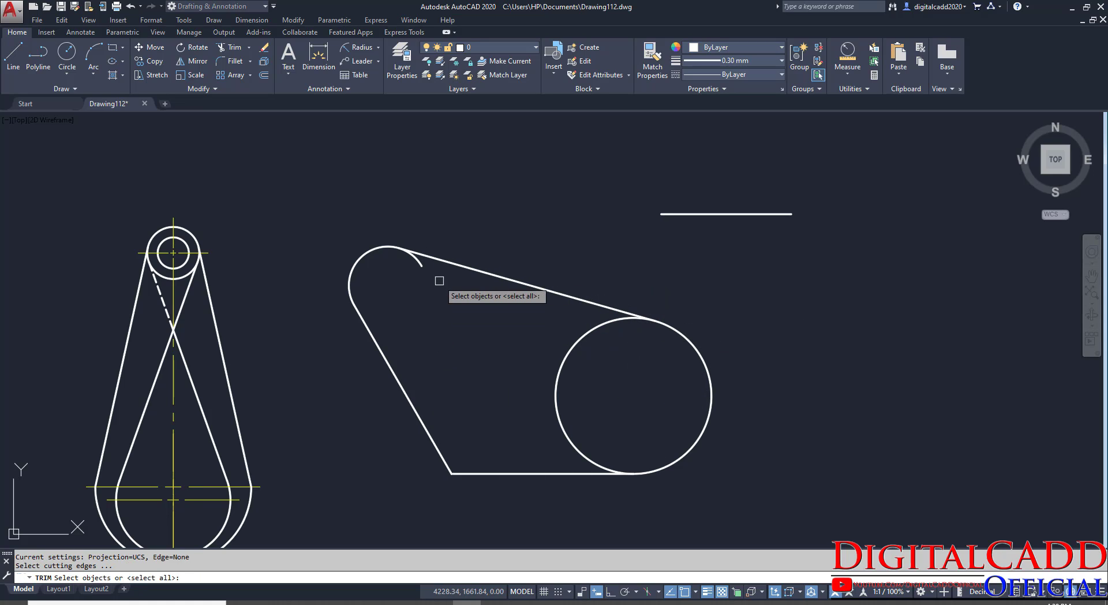
pyautogui.click(553, 391)
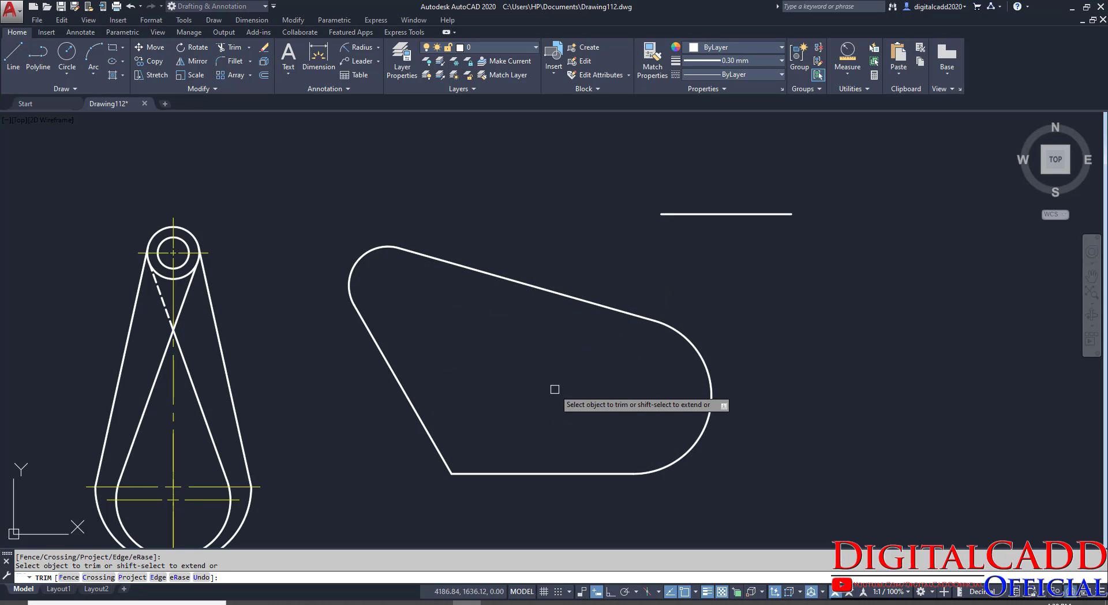
pyautogui.moveTo(556, 413); pyautogui.dragTo(554, 410, button='middle')
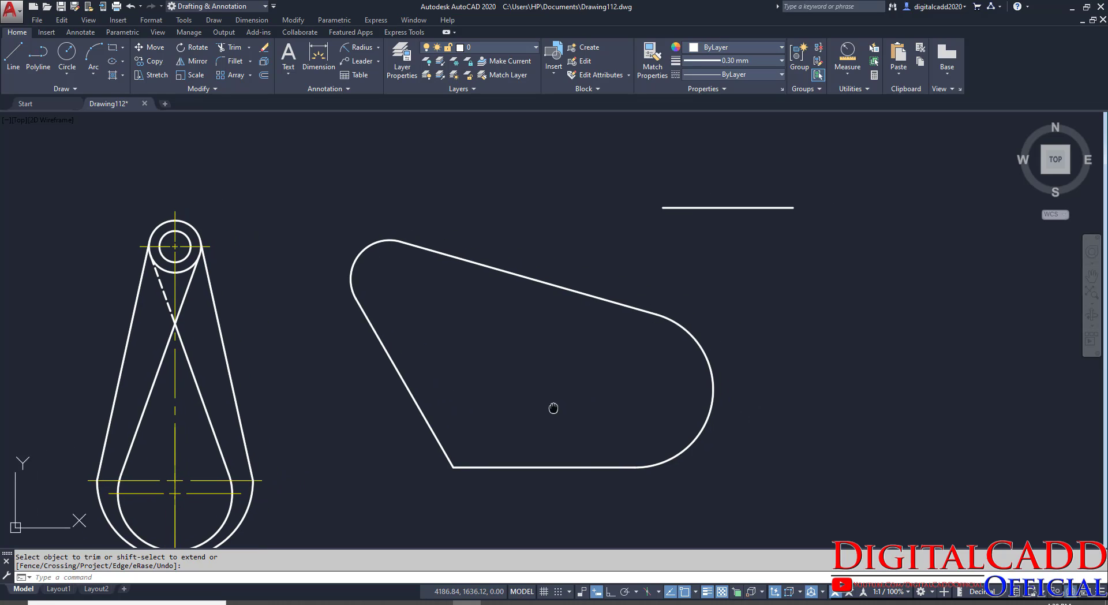
pyautogui.click(824, 237)
pyautogui.press('Delete')
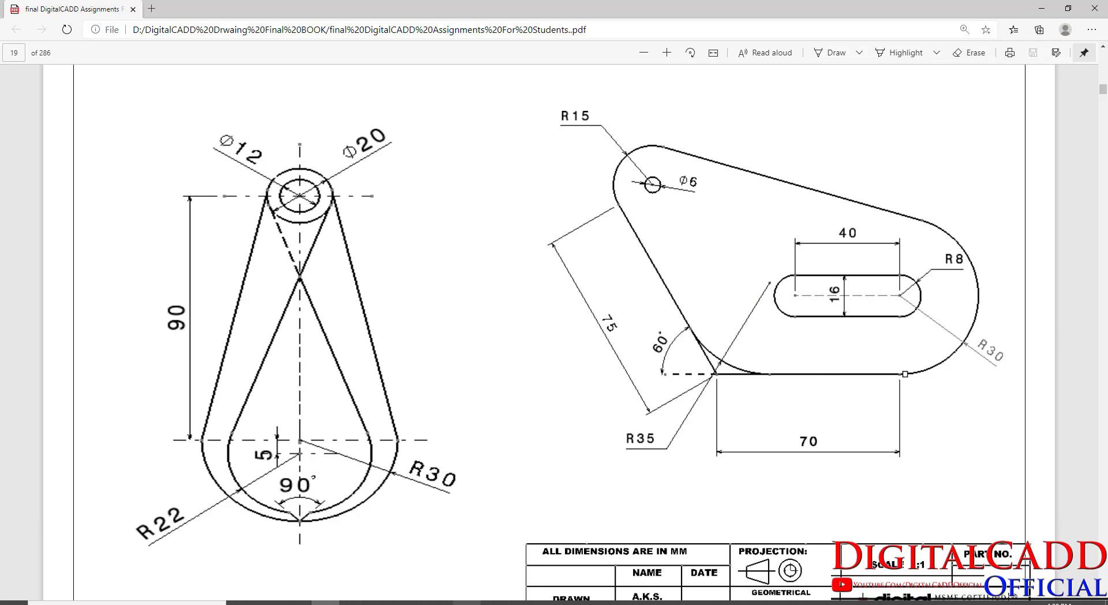
# Step: Start the slot polyline and draw its 40-unit top edge with Ortho on
pyautogui.hotkey('alt', 'Tab')
pyautogui.moveTo(606, 406); pyautogui.dragTo(507, 388, button='middle')
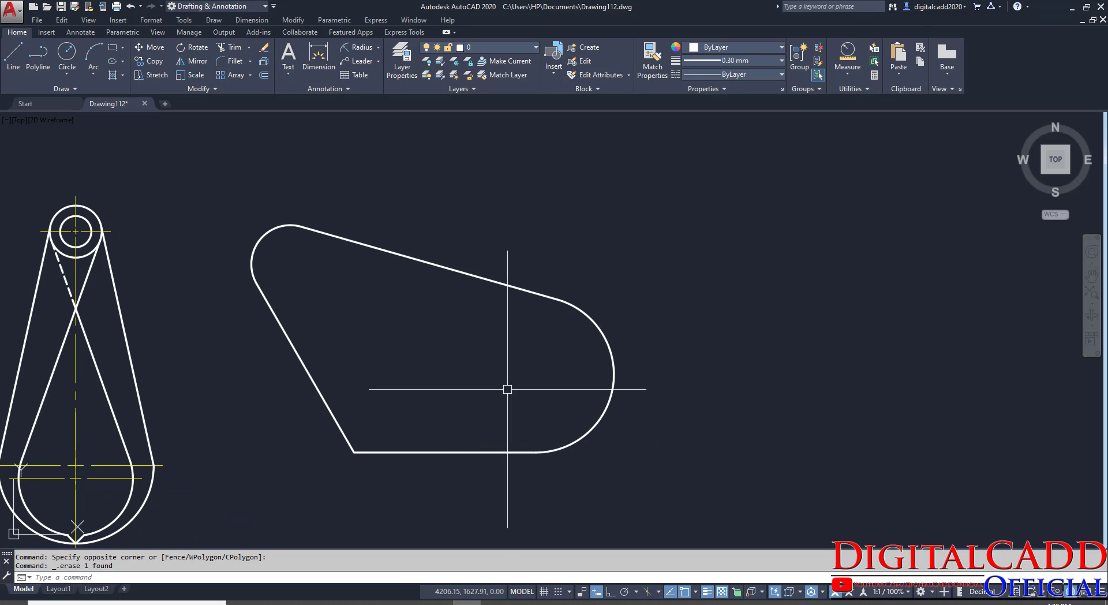
pyautogui.click(41, 65)
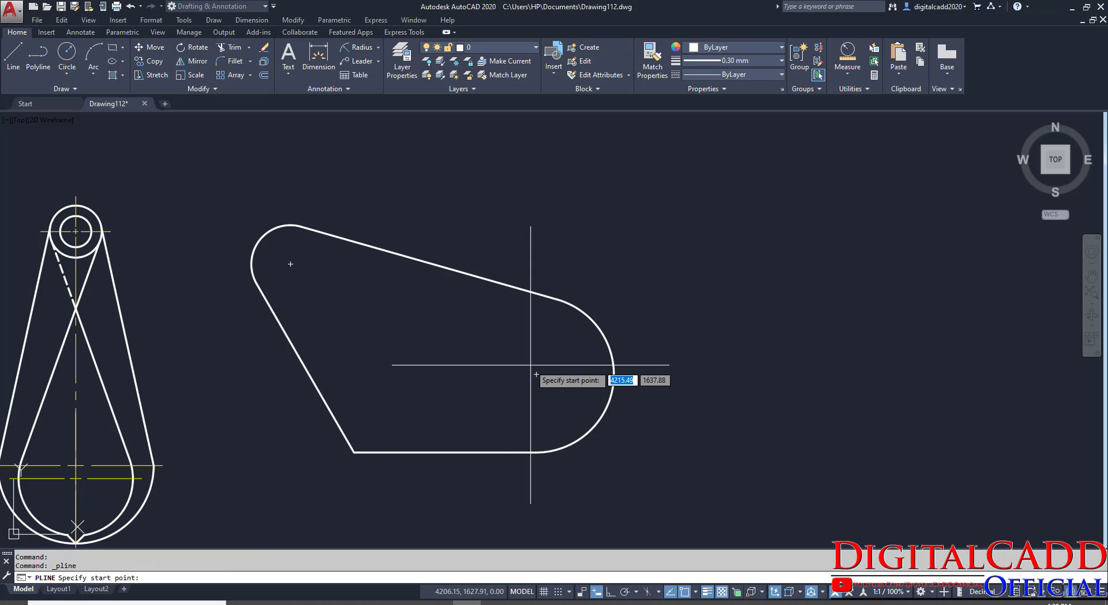
pyautogui.click(328, 601)
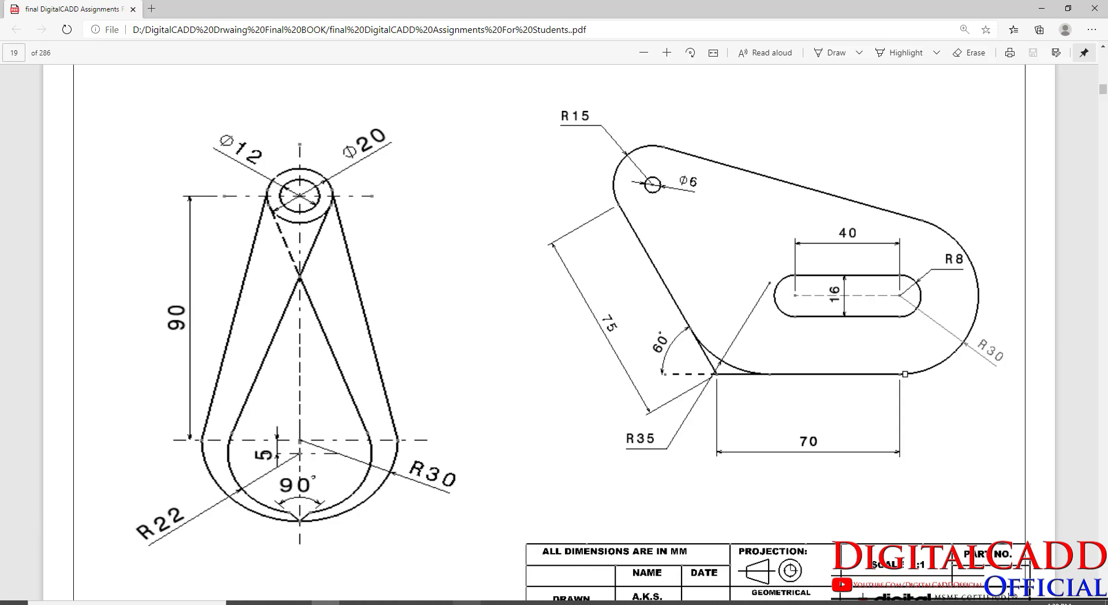
pyautogui.click(466, 602)
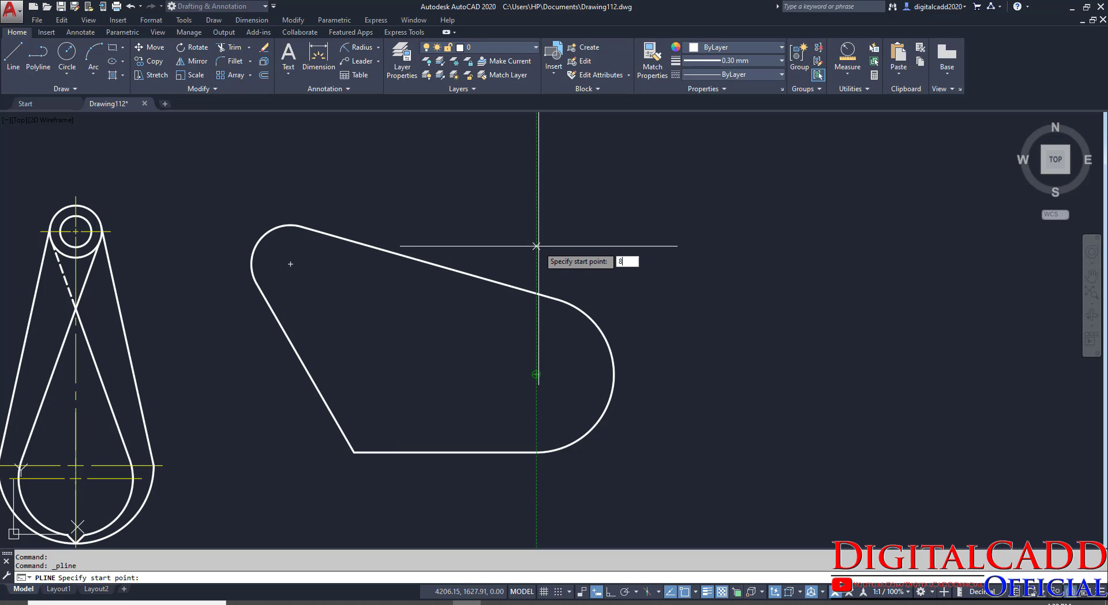
pyautogui.press('Return')
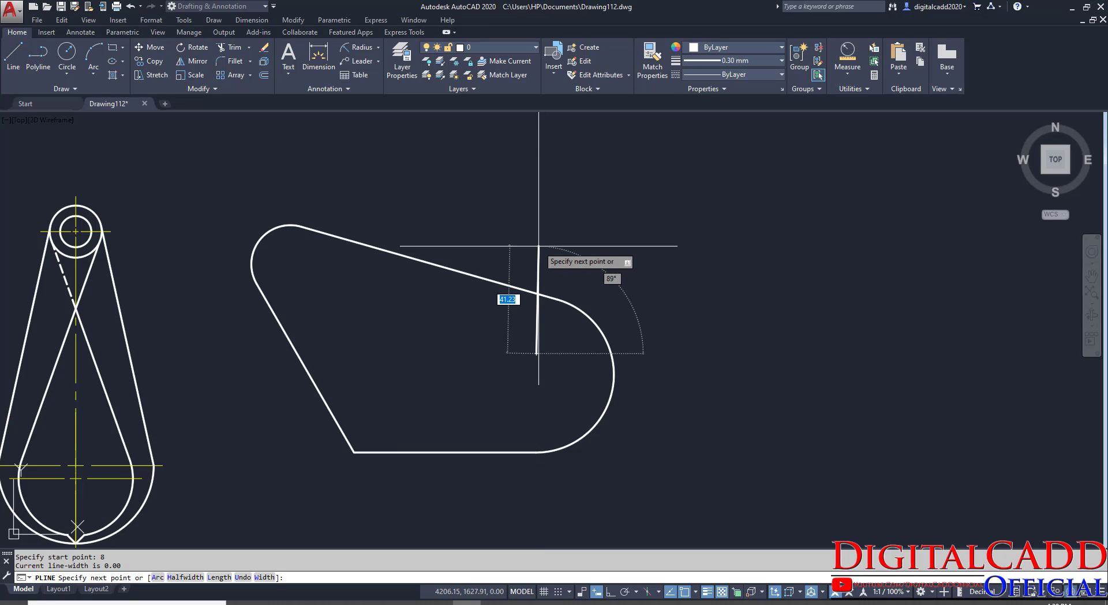
pyautogui.click(609, 594)
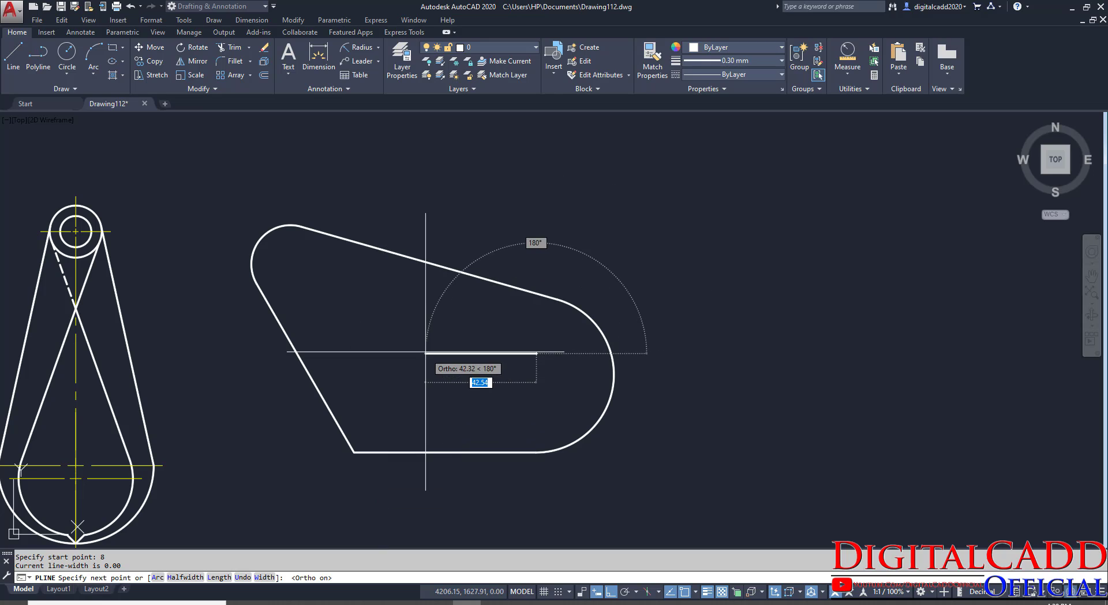
pyautogui.write('40')
pyautogui.press('Return')
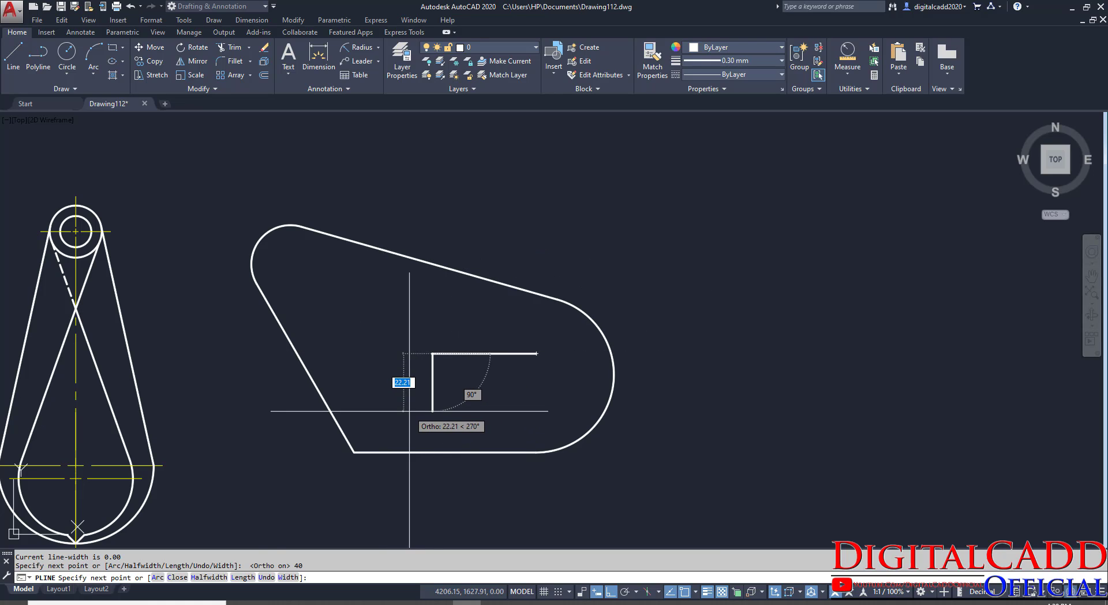
# Step: Add the 16-unit rounded end and the bottom edge, then close the slot with an arc
pyautogui.click(157, 577)
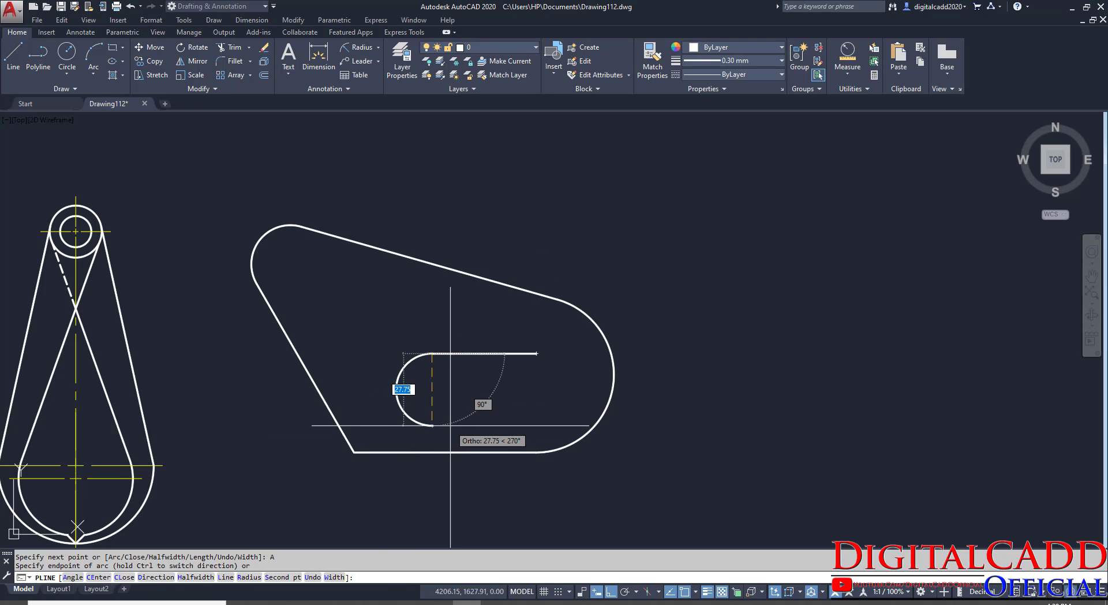
pyautogui.press('Return')
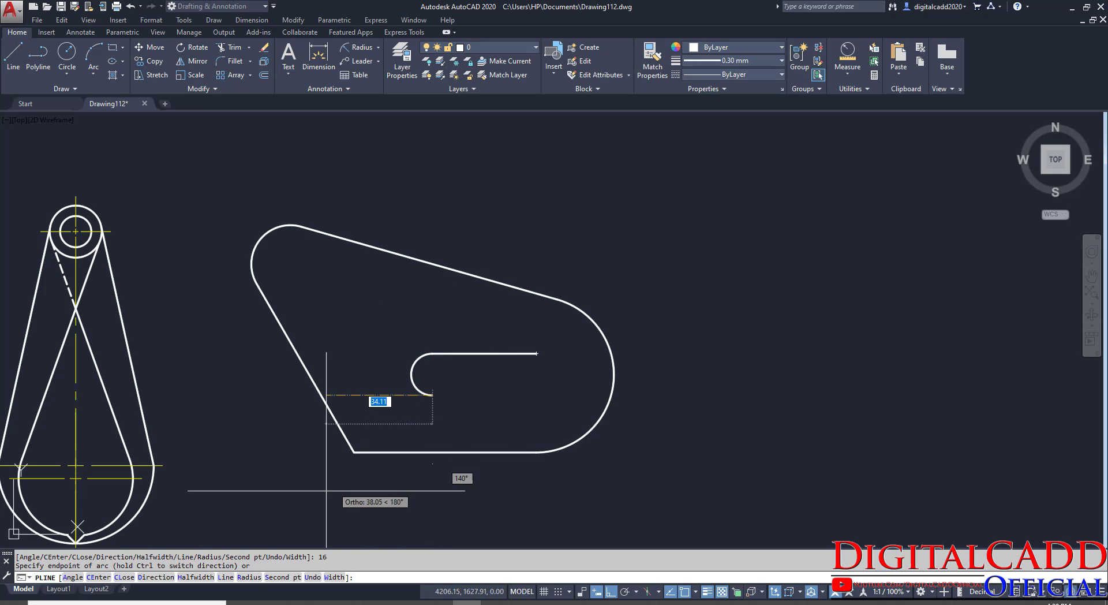
pyautogui.click(226, 577)
pyautogui.scroll(2, 519, 363)
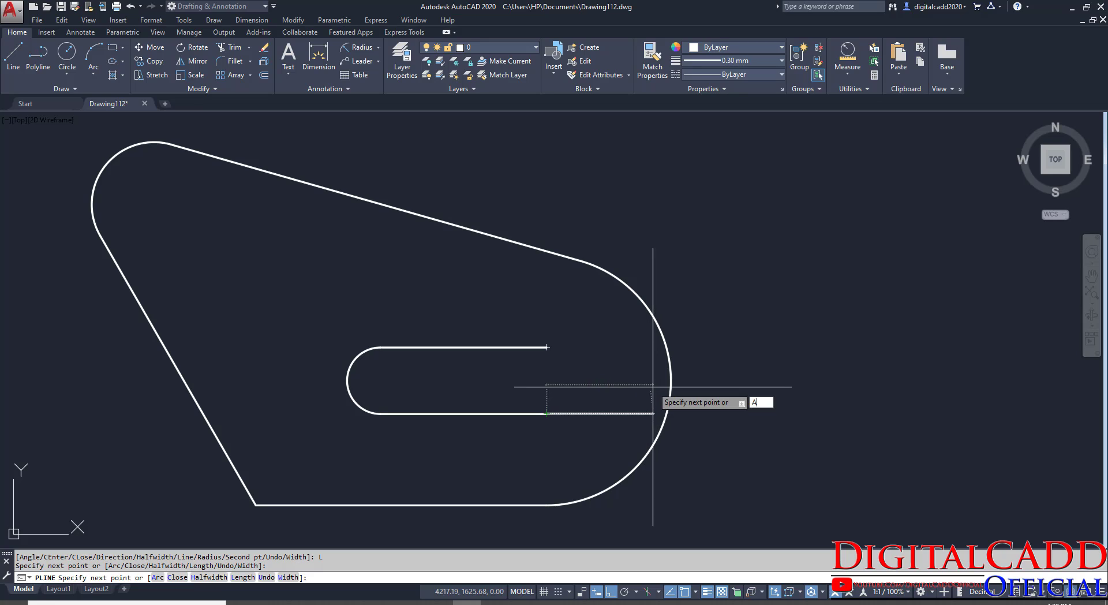
pyautogui.click(547, 413)
pyautogui.click(158, 577)
pyautogui.click(124, 577)
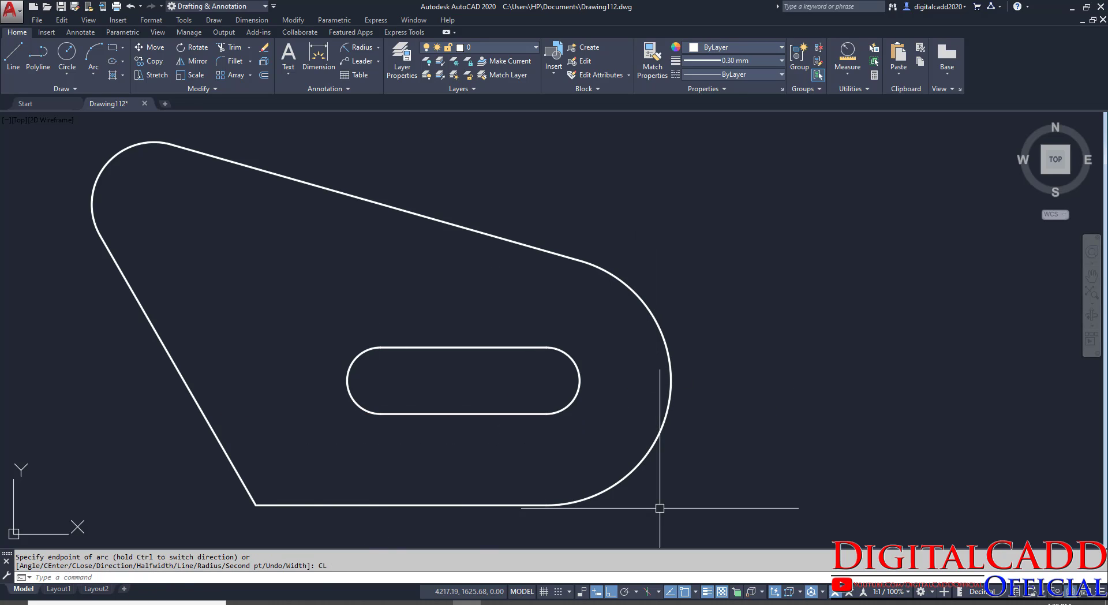
pyautogui.scroll(-4, 618, 410)
pyautogui.scroll(2, 486, 429)
# Step: After checking the PDF, draw a 6-diameter circle centred on the top-left corner arc
pyautogui.moveTo(484, 381); pyautogui.dragTo(508, 381, button='middle')
pyautogui.click(325, 603)
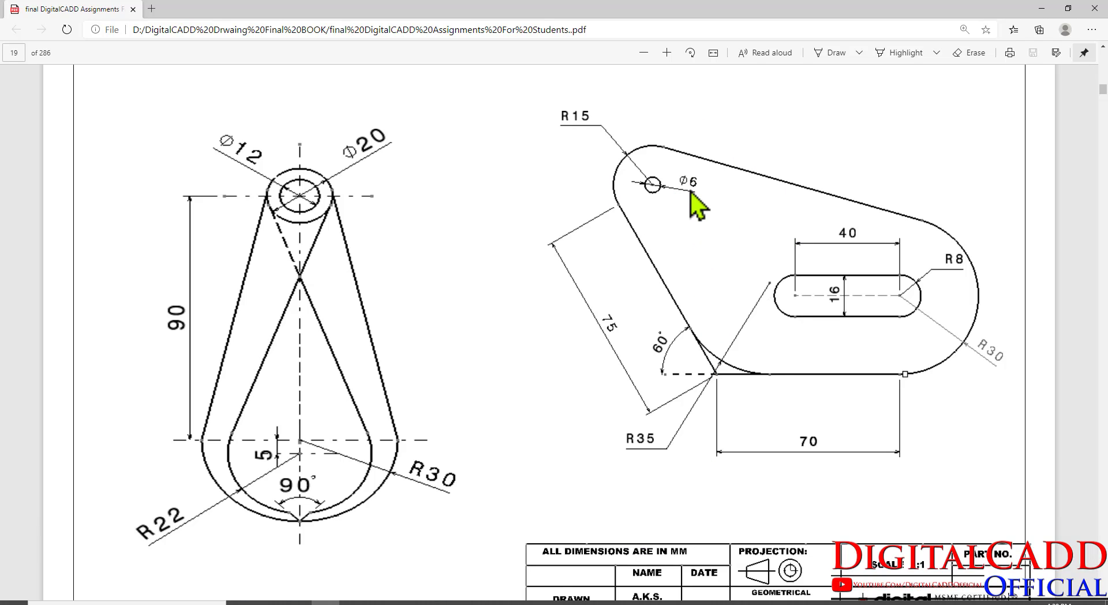
pyautogui.hotkey('alt', 'Tab')
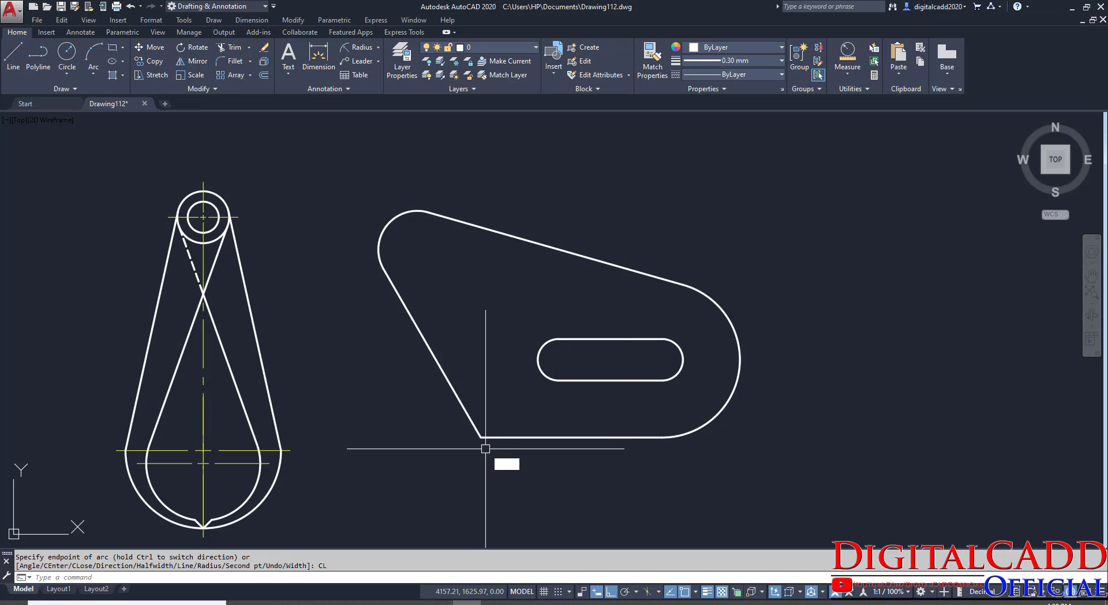
pyautogui.write('c')
pyautogui.press('Return')
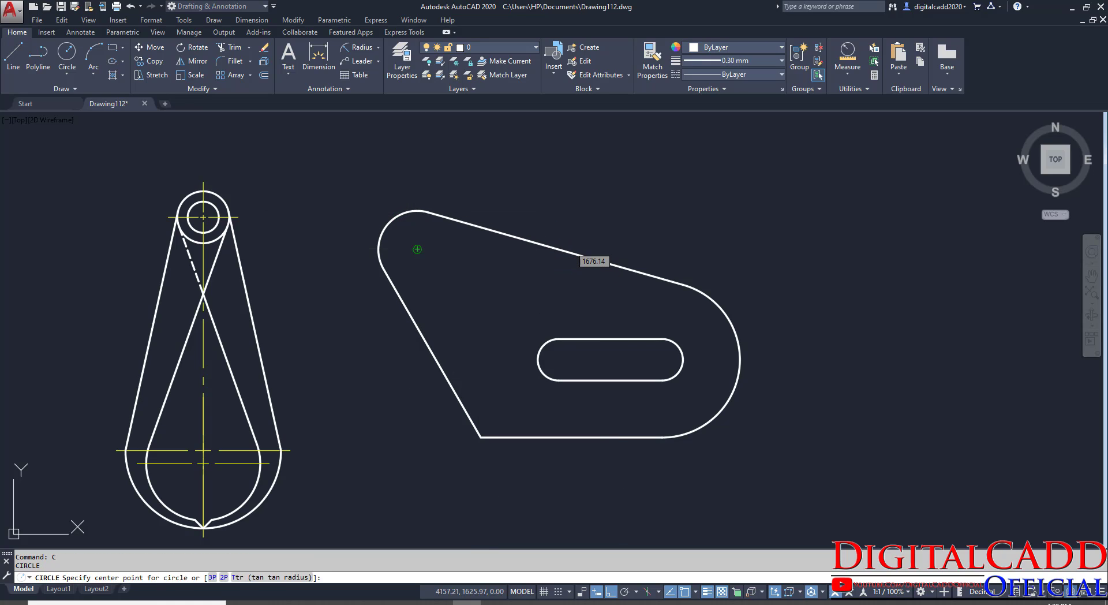
pyautogui.click(417, 250)
pyautogui.write('D')
pyautogui.press('Return')
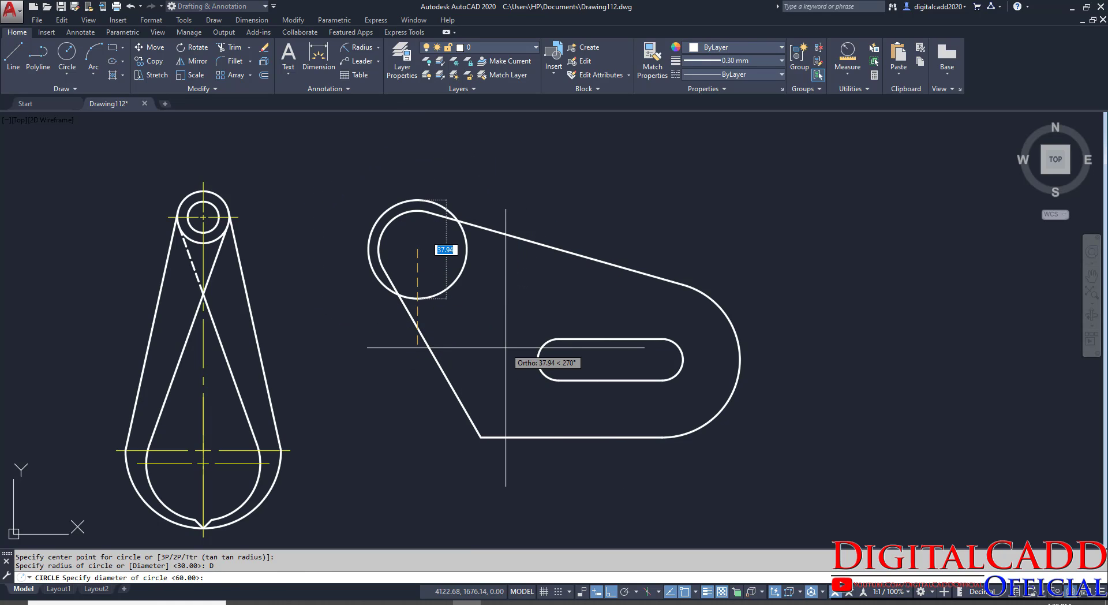
pyautogui.write('6')
pyautogui.press('Return')
pyautogui.scroll(3, 509, 471)
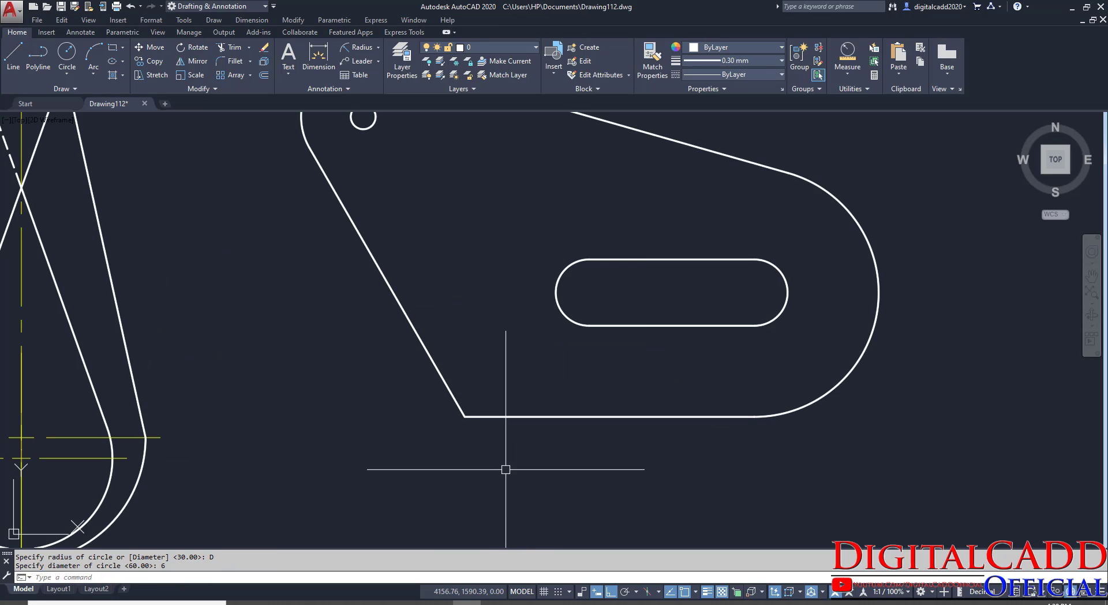
pyautogui.moveTo(551, 346); pyautogui.dragTo(459, 395, button='middle')
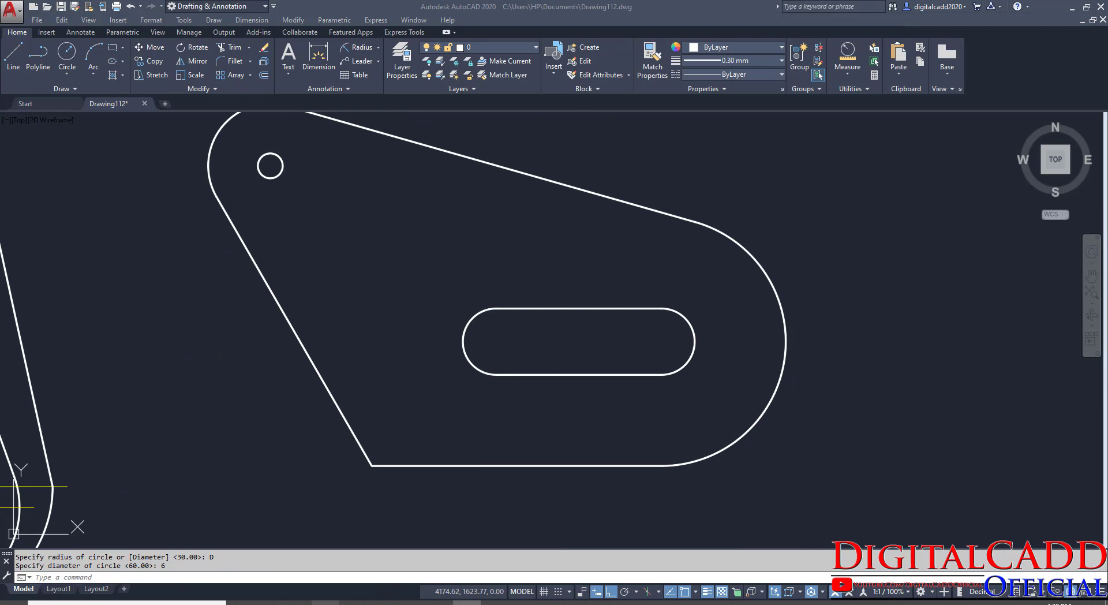
pyautogui.click(326, 602)
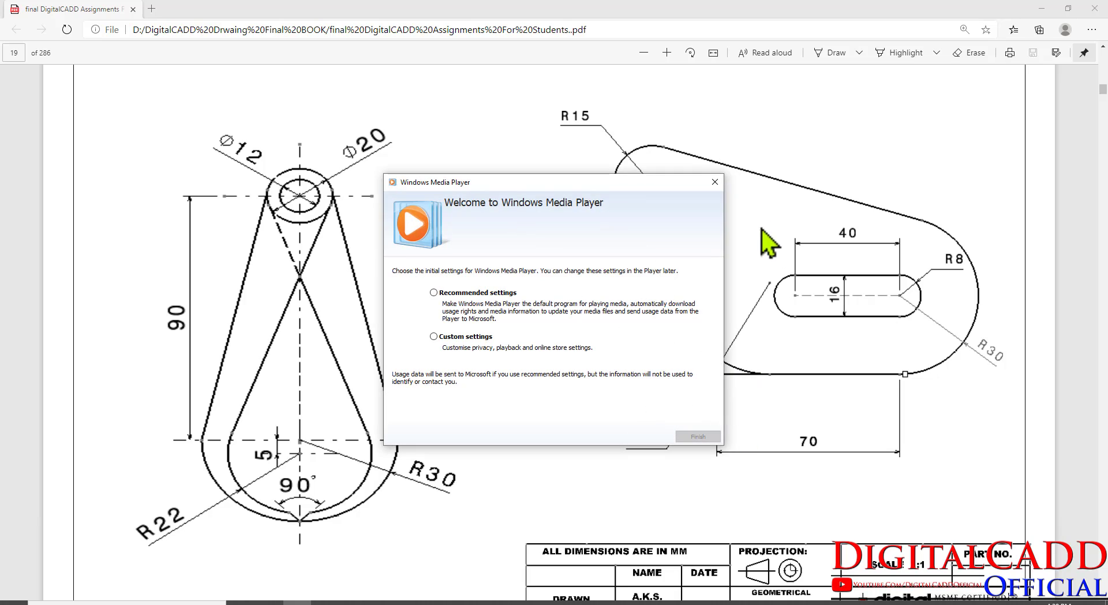
pyautogui.click(714, 182)
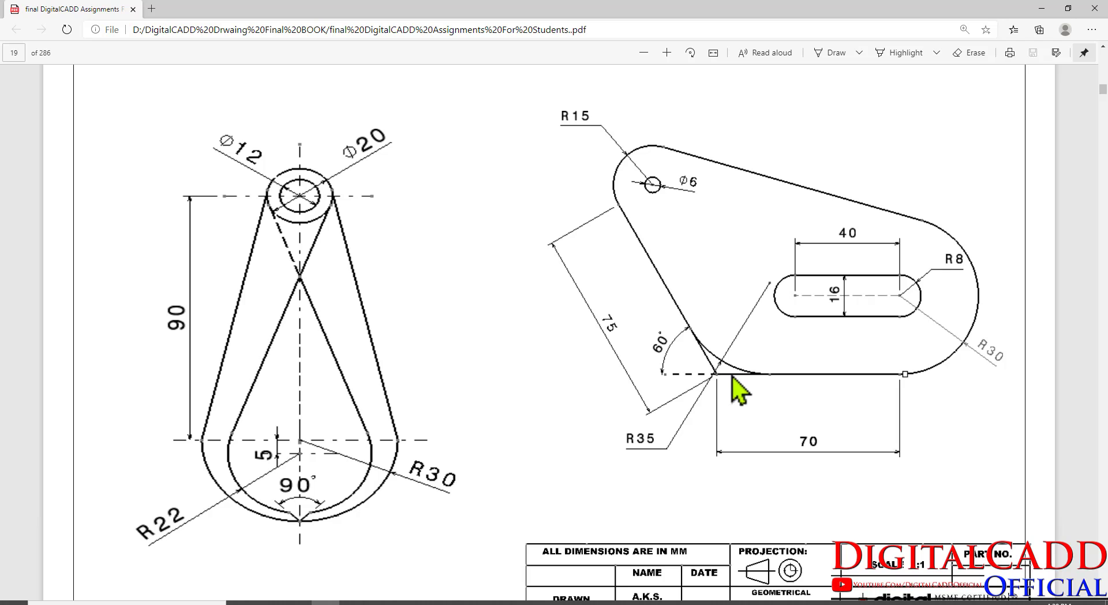
pyautogui.hotkey('alt', 'Tab')
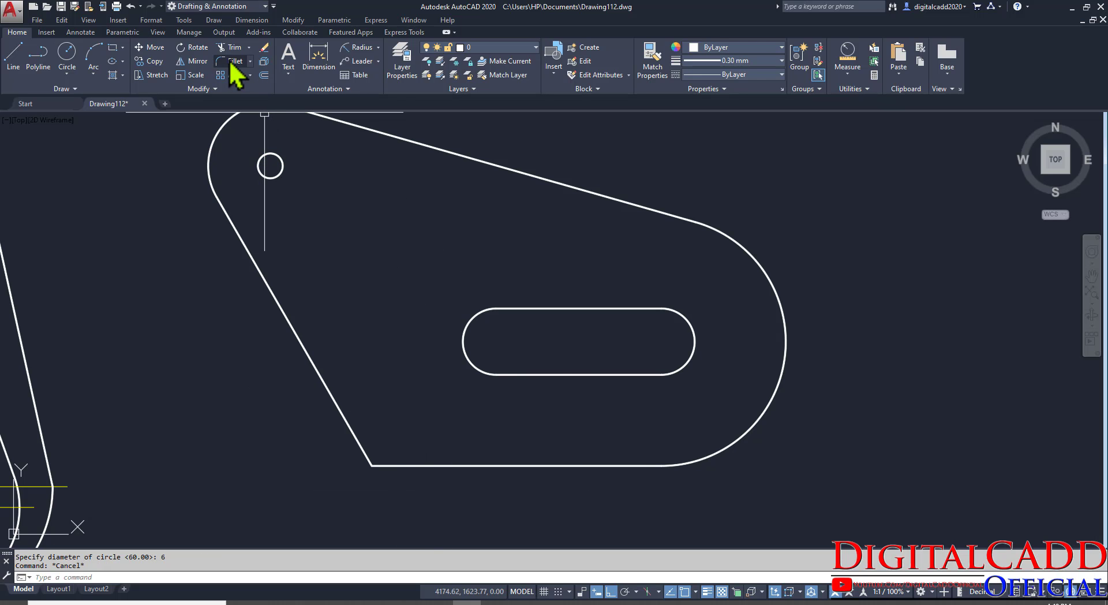
# Step: Try an R35 fillet on the lower-left corner, check the PDF reference, then undo it
pyautogui.click(232, 62)
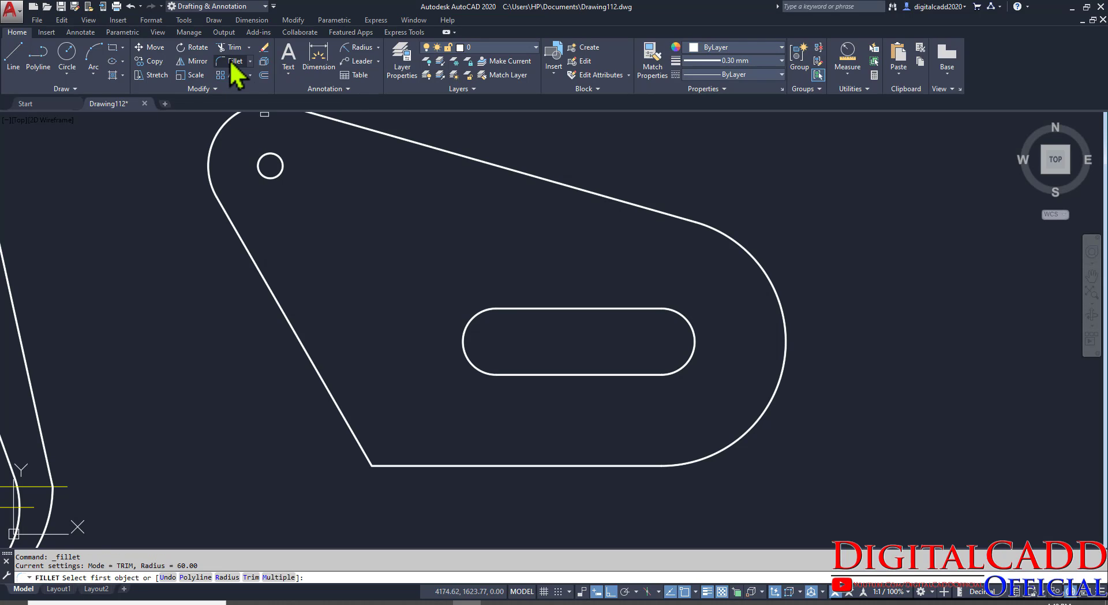
pyautogui.click(228, 577)
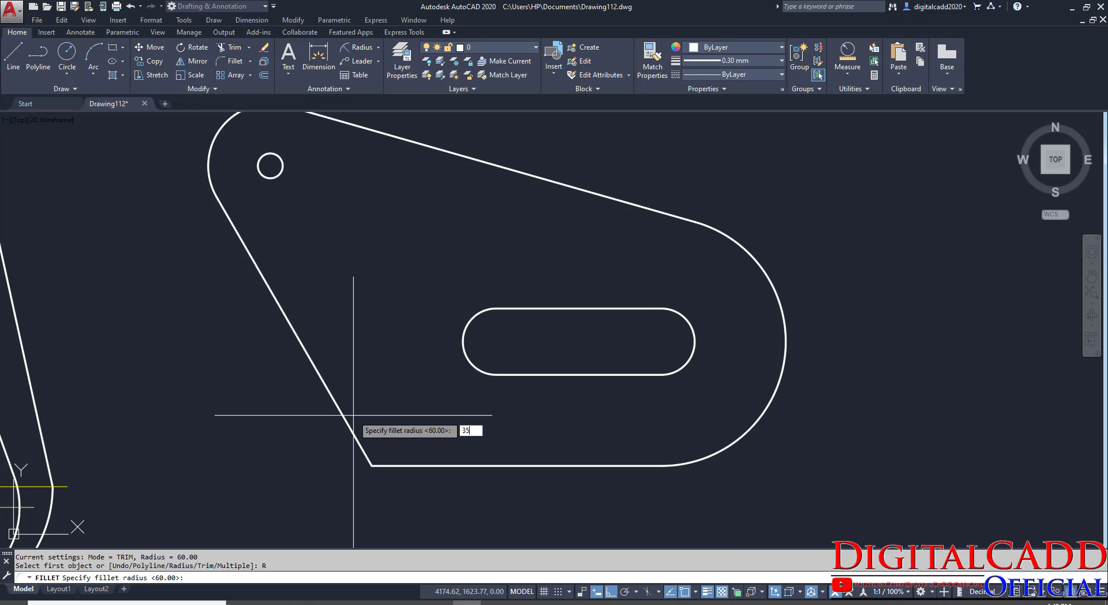
pyautogui.press('Return')
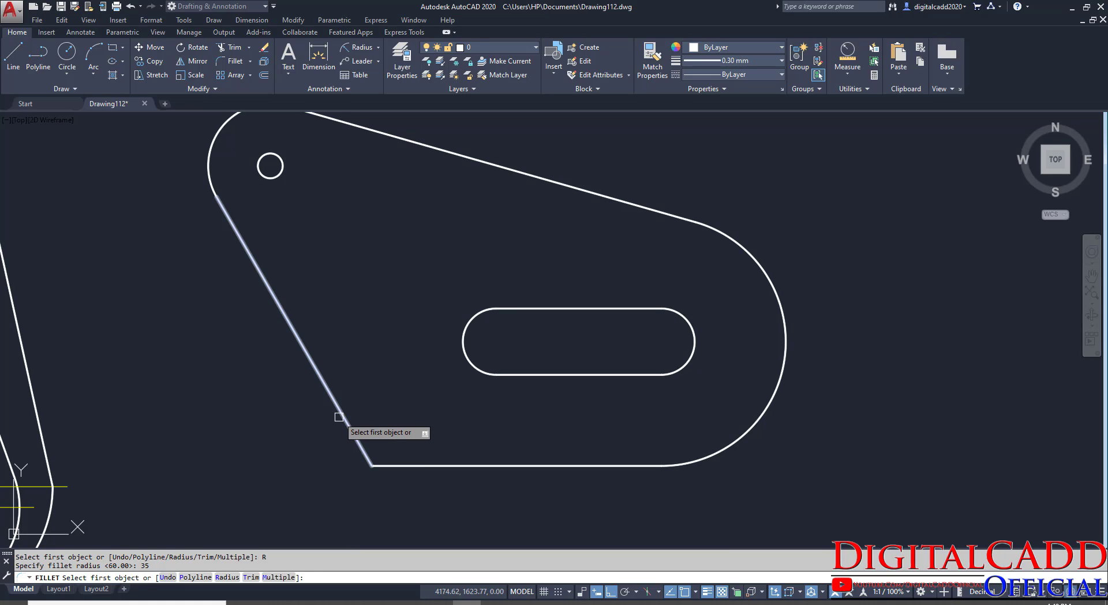
pyautogui.click(340, 415)
pyautogui.click(417, 464)
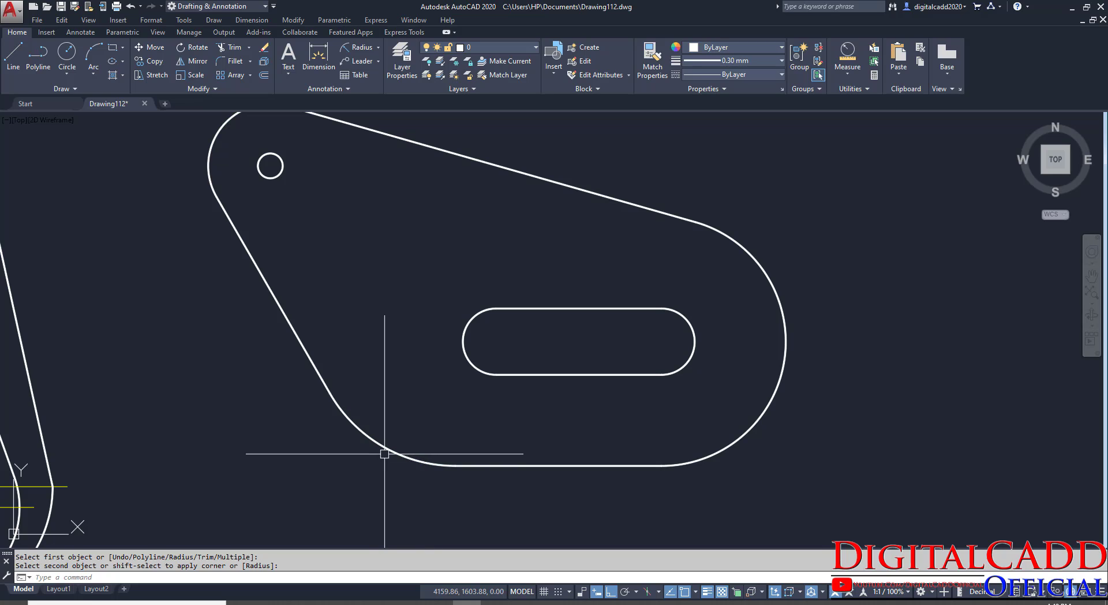
pyautogui.click(298, 602)
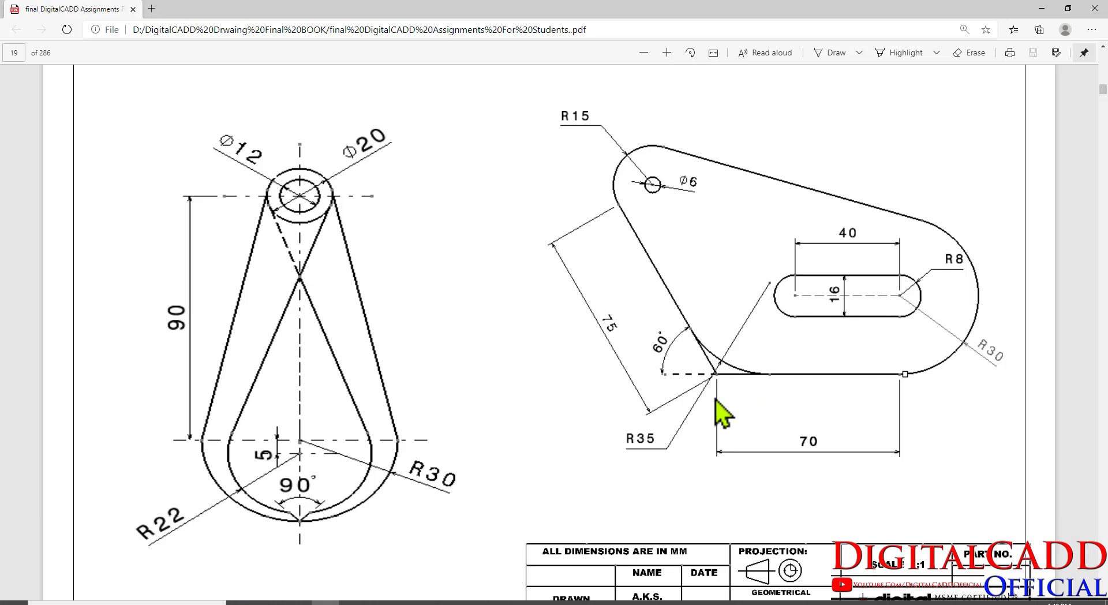
pyautogui.click(466, 602)
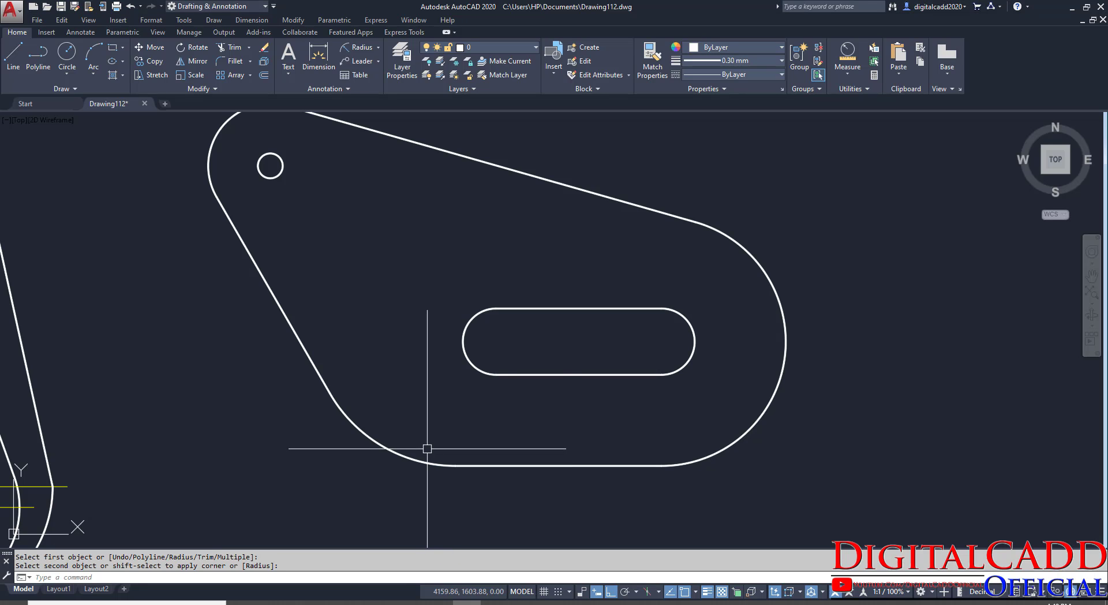
pyautogui.hotkey('ctrl', 'z')
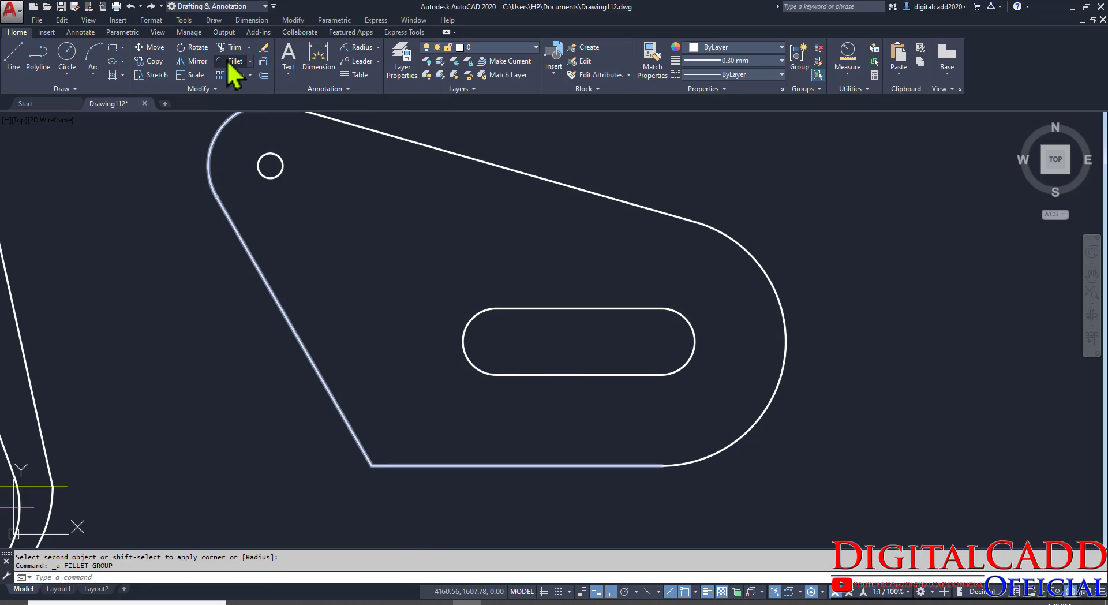
# Step: Redo the R35 fillet between the slanted and bottom edges with No trim
pyautogui.click(229, 64)
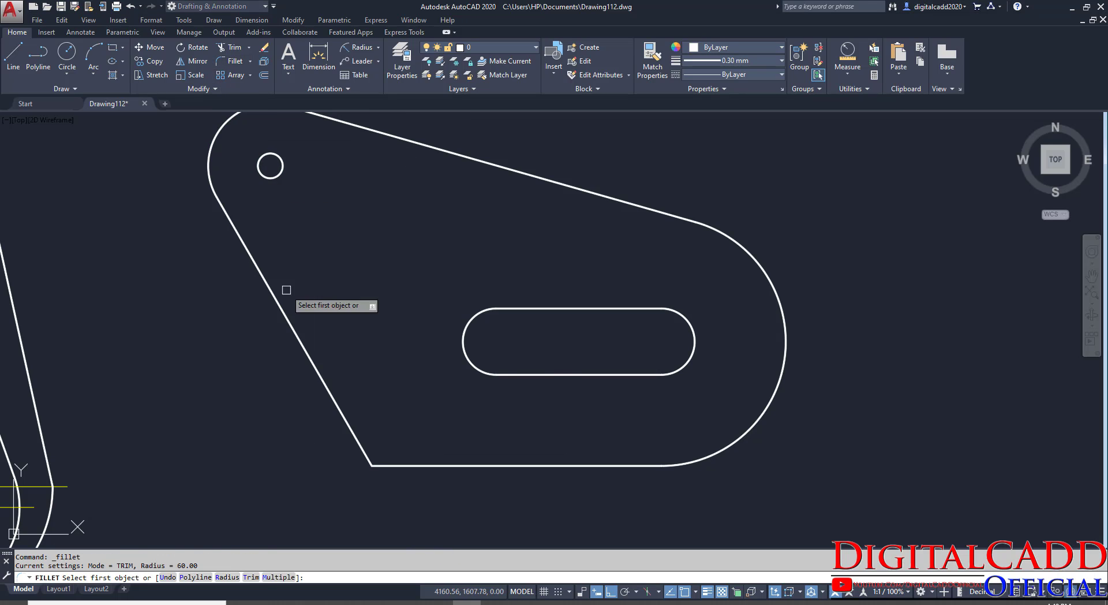
pyautogui.click(227, 576)
pyautogui.press('Return')
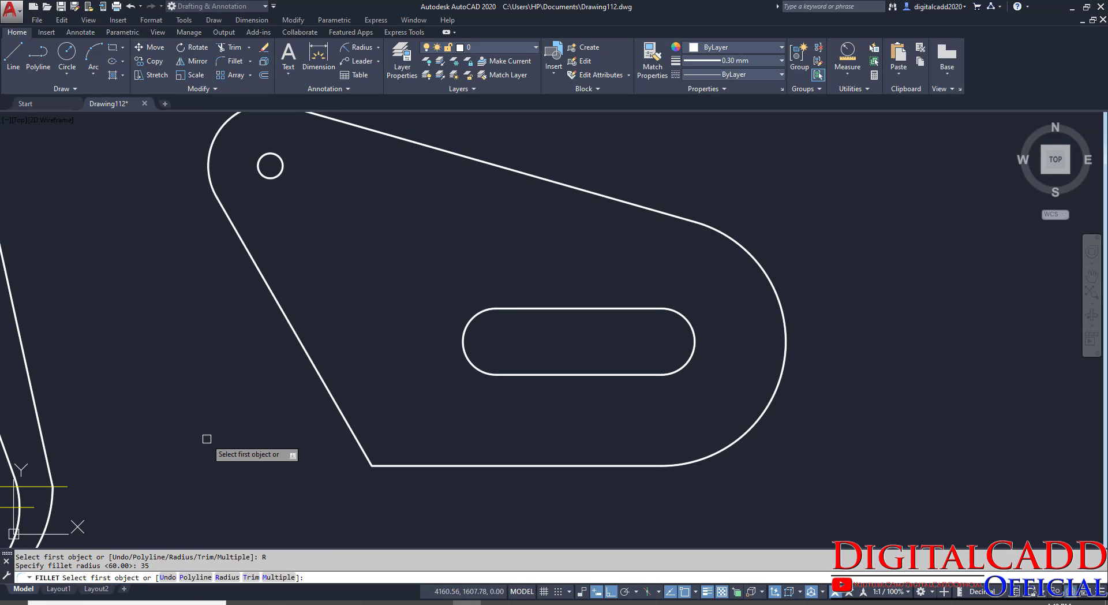
pyautogui.click(249, 576)
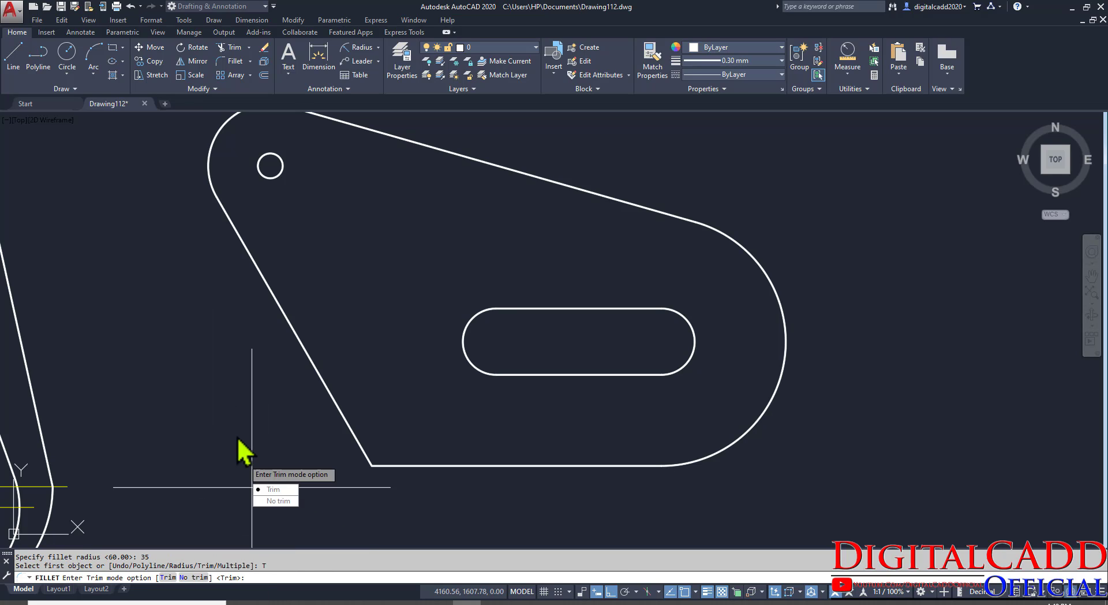
pyautogui.click(278, 501)
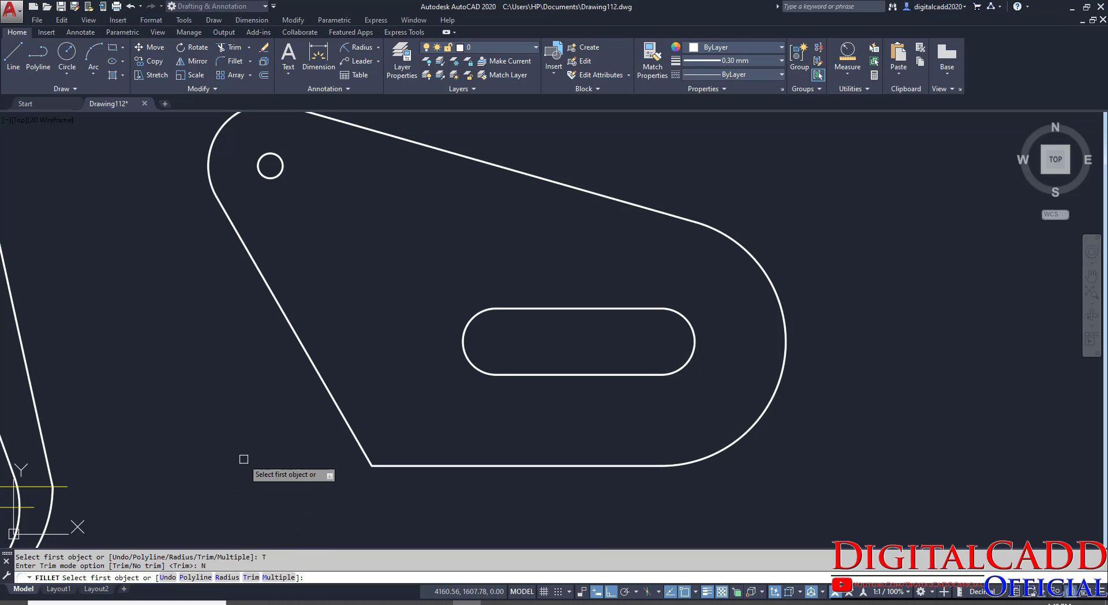
pyautogui.click(347, 425)
pyautogui.click(414, 465)
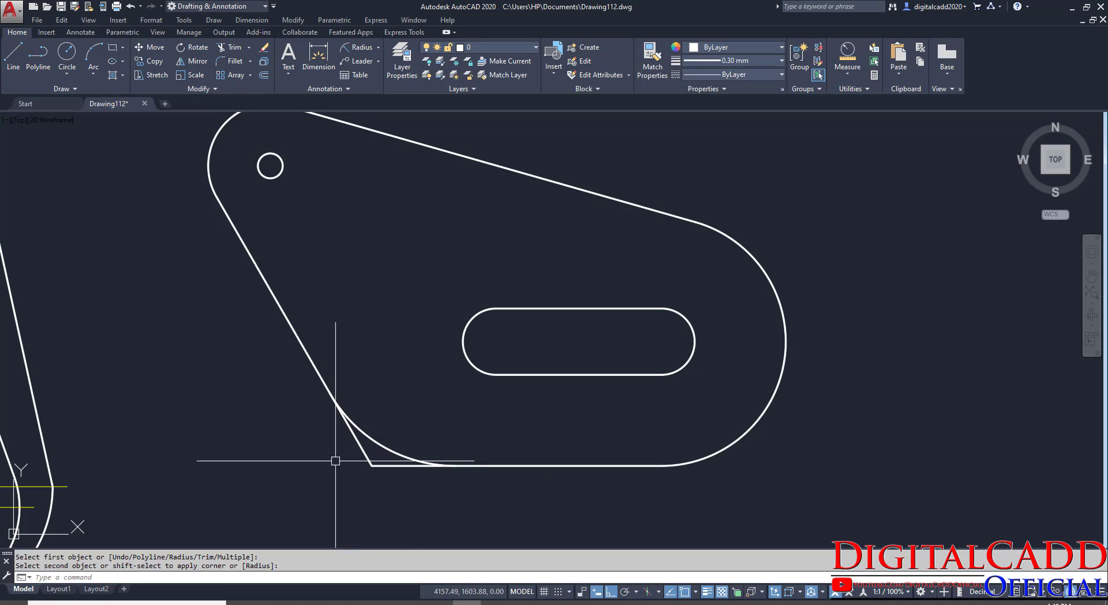
# Step: Pan to show both parts and compare them against the PDF reference drawing
pyautogui.moveTo(335, 460)
pyautogui.mouseDown(button='middle')
pyautogui.moveTo(382, 475)
pyautogui.moveTo(358, 493)
pyautogui.mouseUp(button='middle')
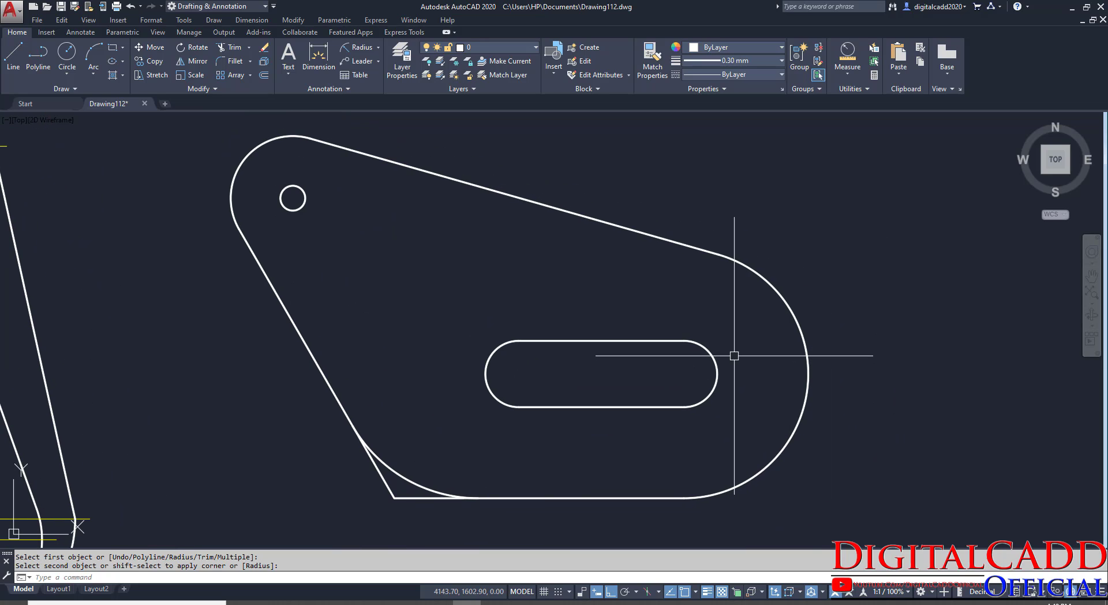
pyautogui.scroll(-4, 569, 378)
pyautogui.scroll(2, 569, 382)
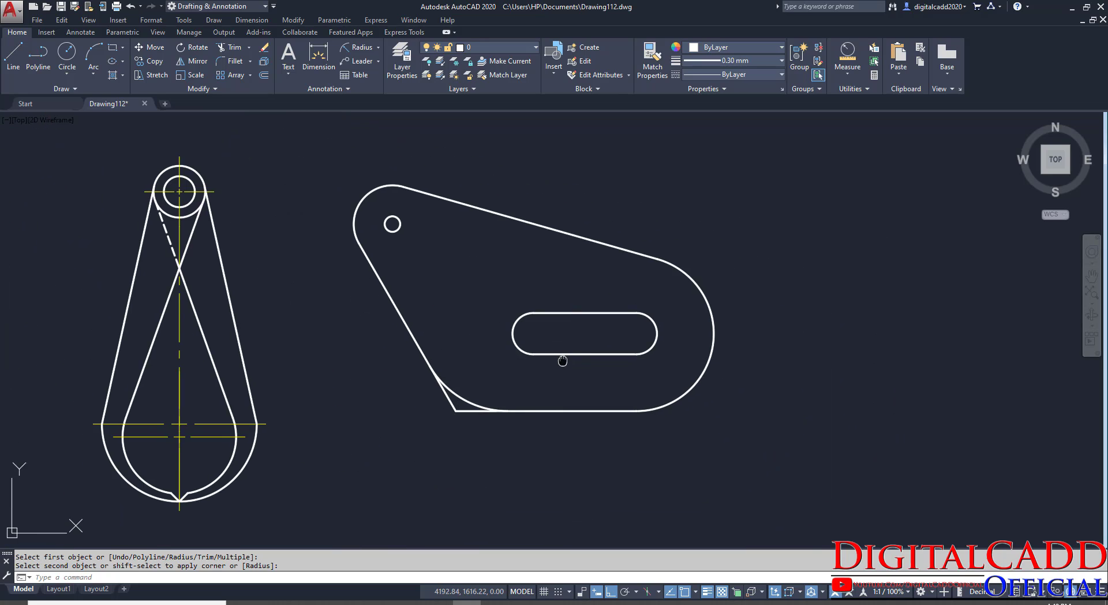
pyautogui.moveTo(563, 361); pyautogui.dragTo(724, 373, button='middle')
pyautogui.click(325, 602)
pyautogui.scroll(3, 257, 356)
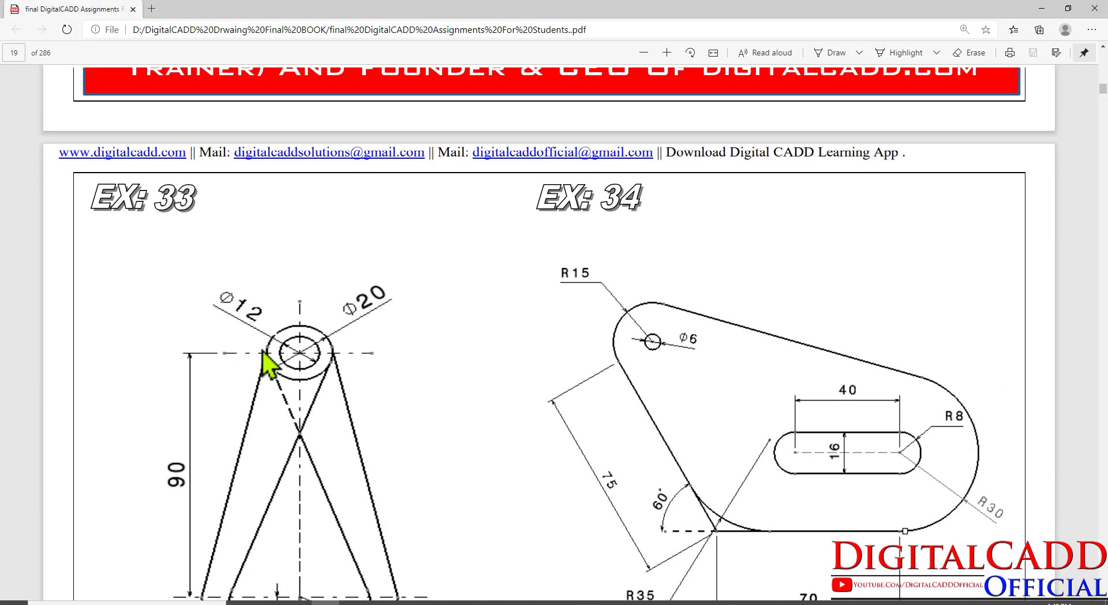
pyautogui.scroll(-4, 283, 356)
pyautogui.scroll(-3, 444, 551)
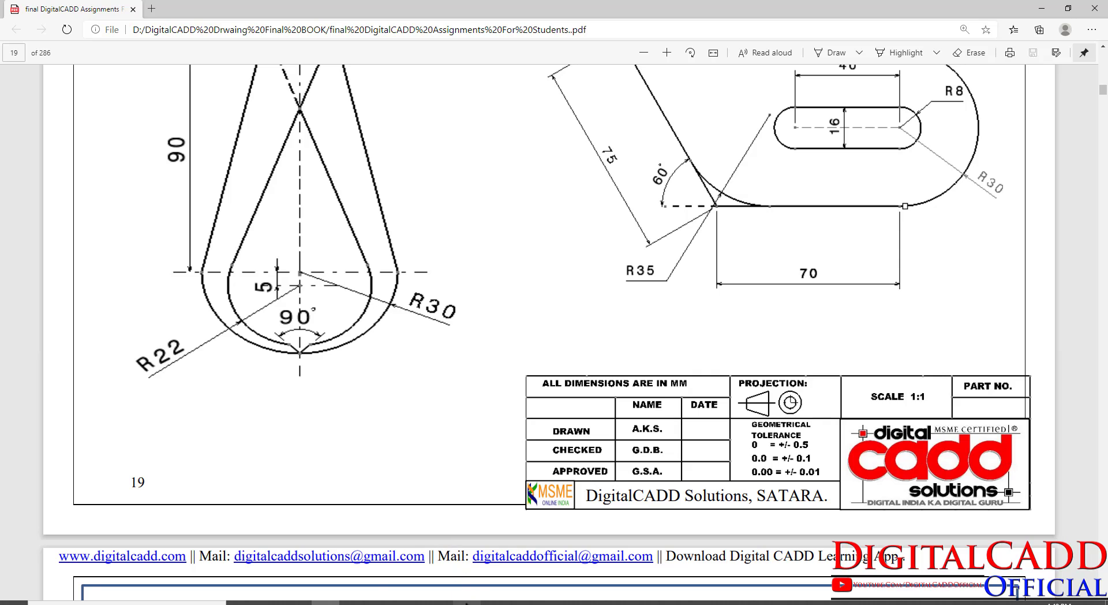
pyautogui.click(466, 602)
pyautogui.moveTo(525, 359); pyautogui.dragTo(493, 375, button='middle')
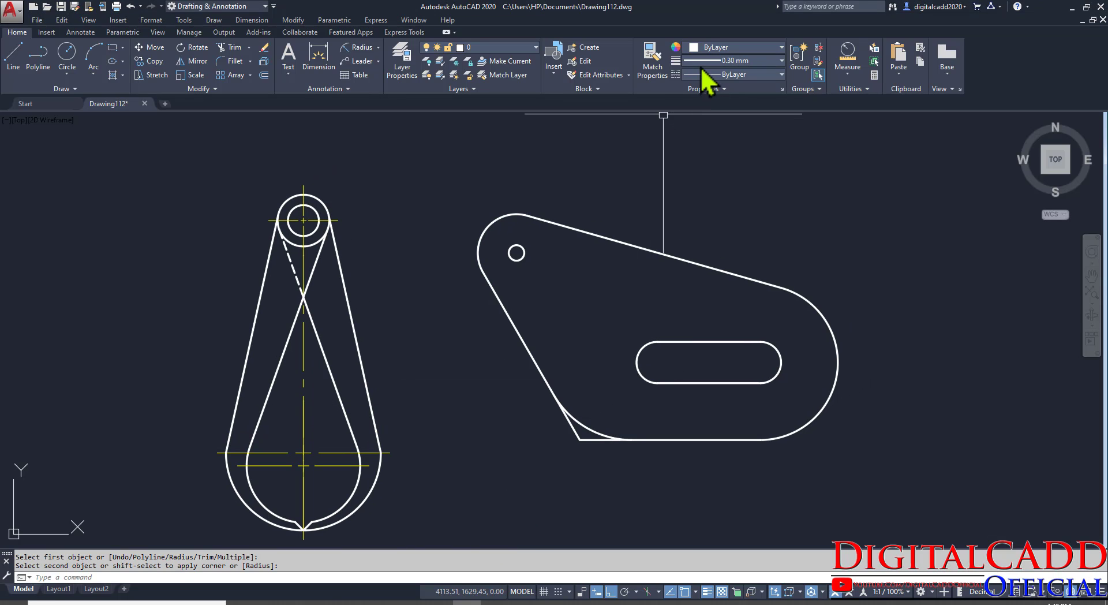
# Step: Set the current lineweight to ByLayer and the current colour to Yellow
pyautogui.click(719, 64)
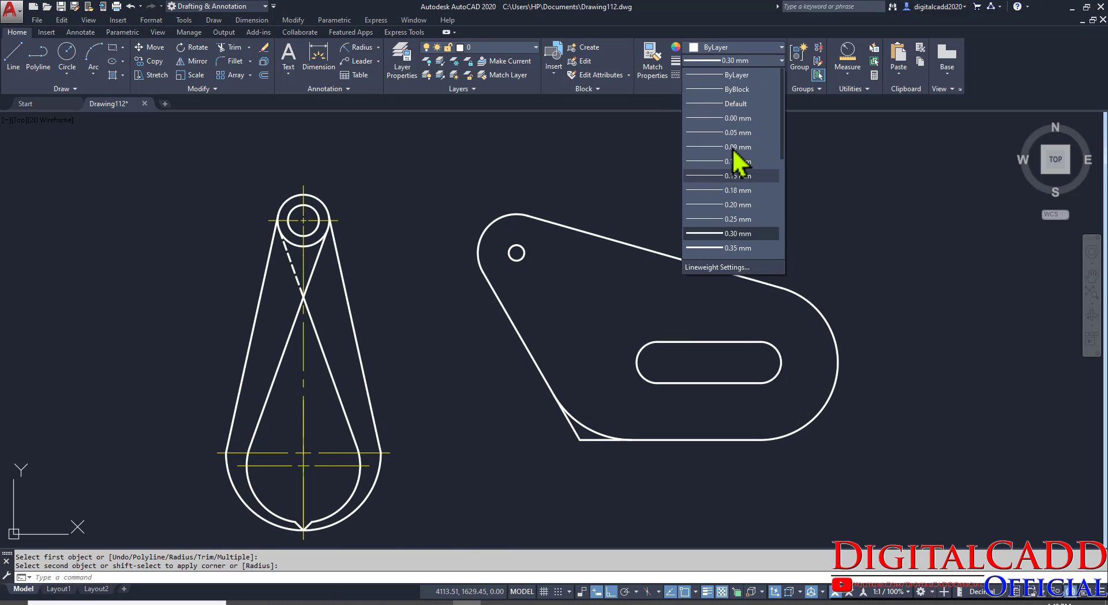
pyautogui.click(715, 59)
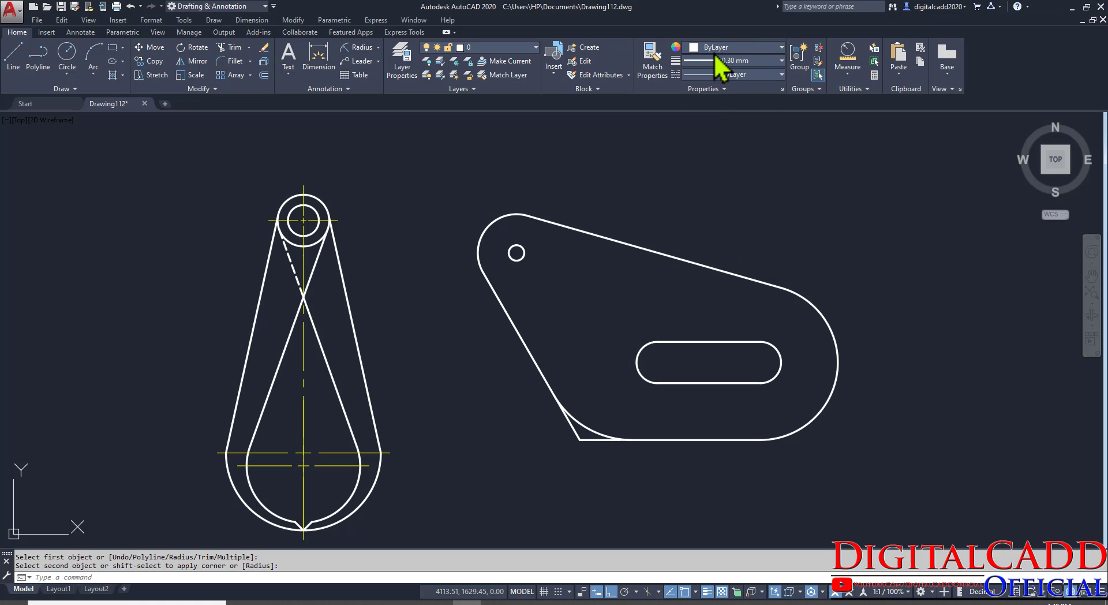
pyautogui.click(743, 46)
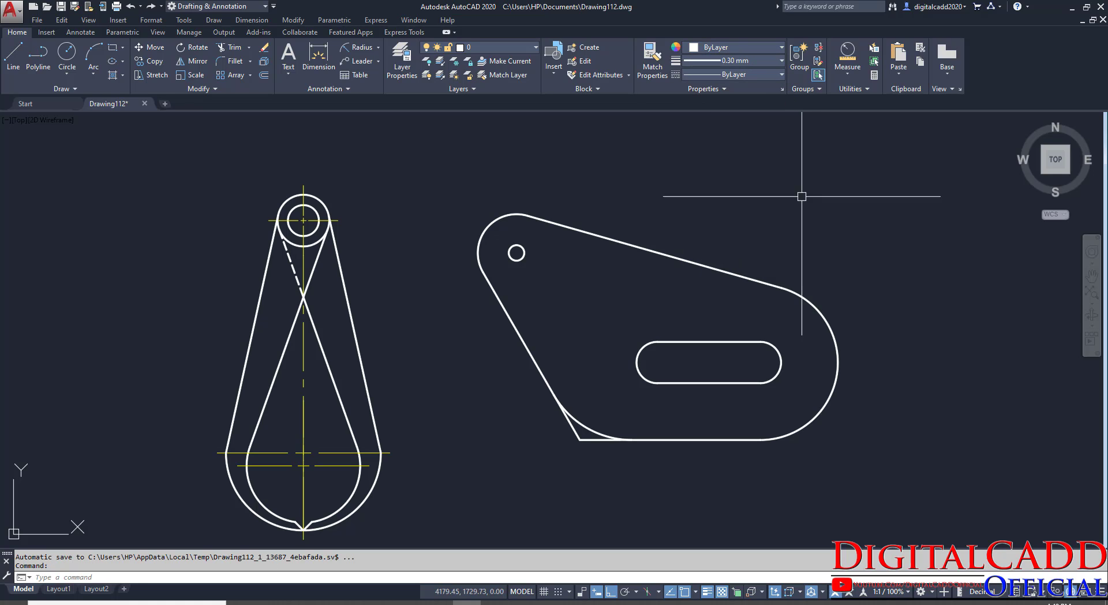
pyautogui.click(736, 61)
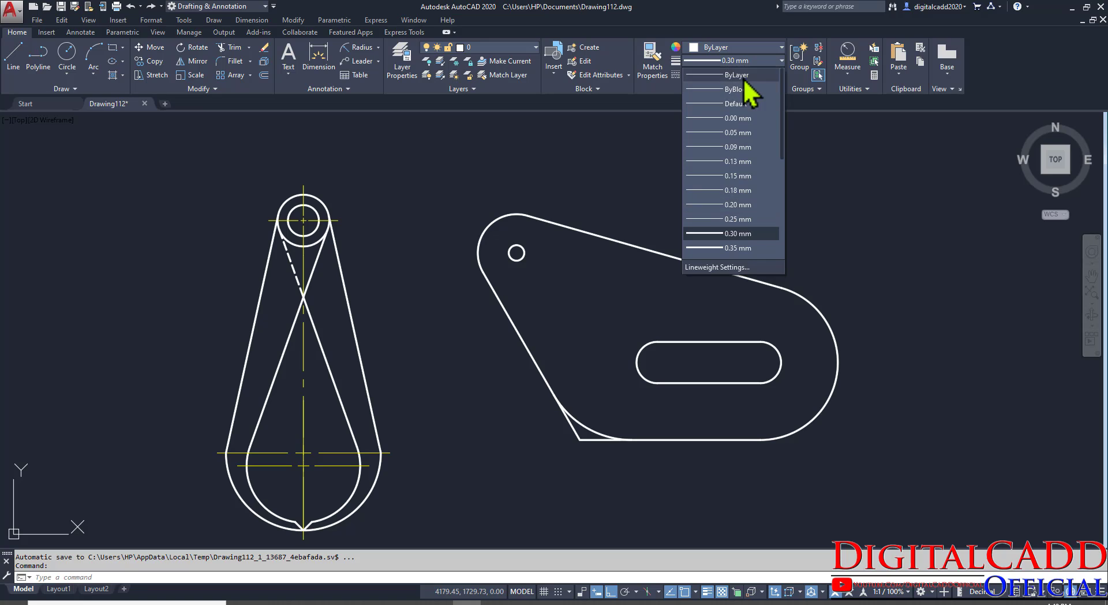
pyautogui.click(741, 72)
pyautogui.click(731, 50)
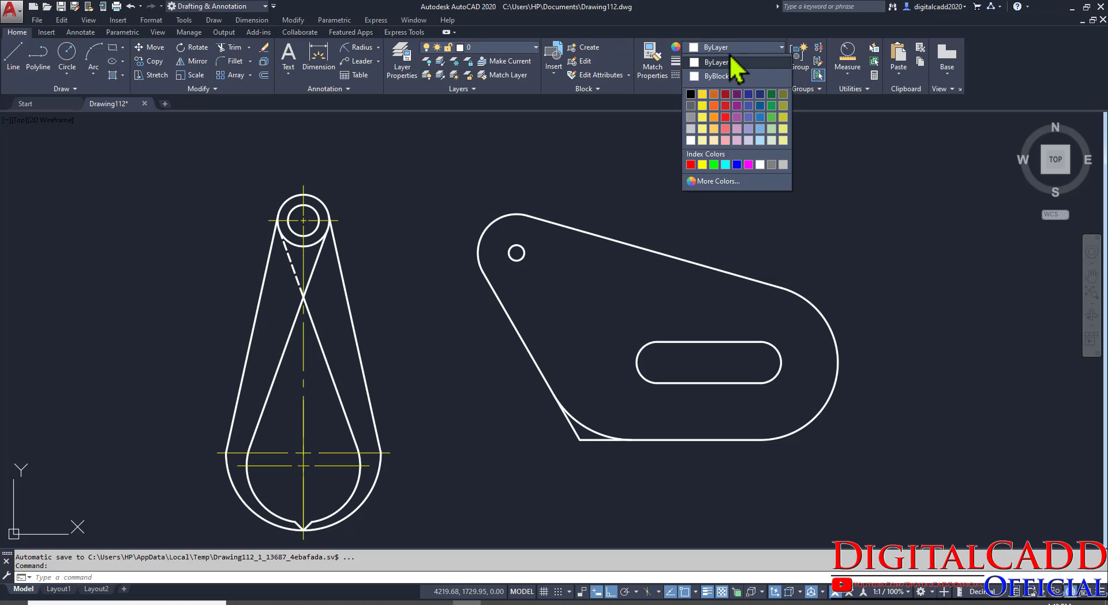
pyautogui.click(702, 165)
pyautogui.click(77, 34)
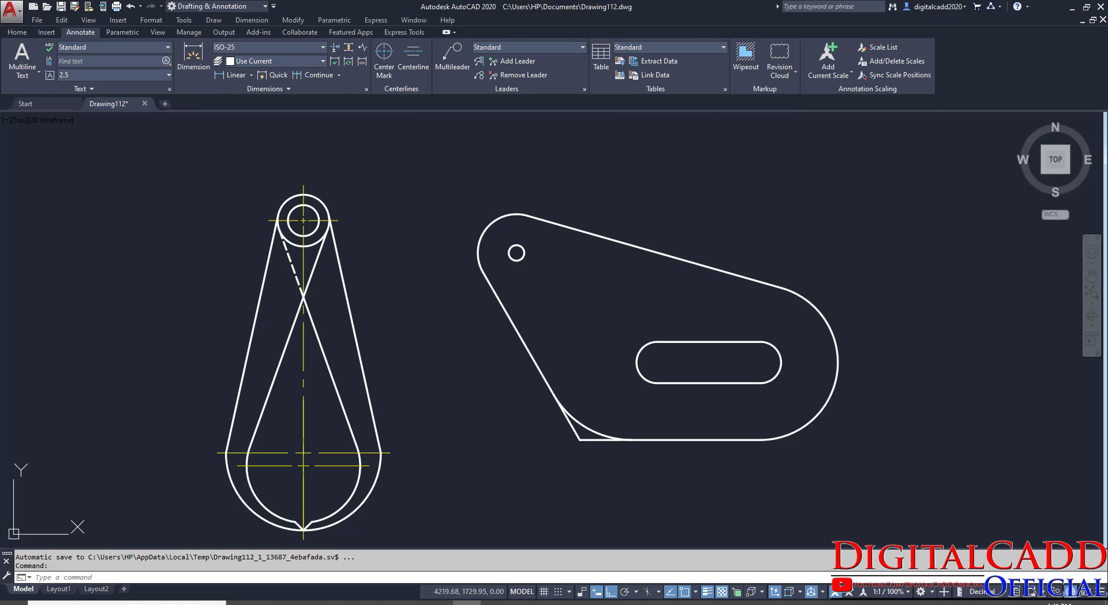
# Step: Add a centre mark to the large right arc and a centreline between the slot lines
pyautogui.click(383, 61)
pyautogui.click(831, 341)
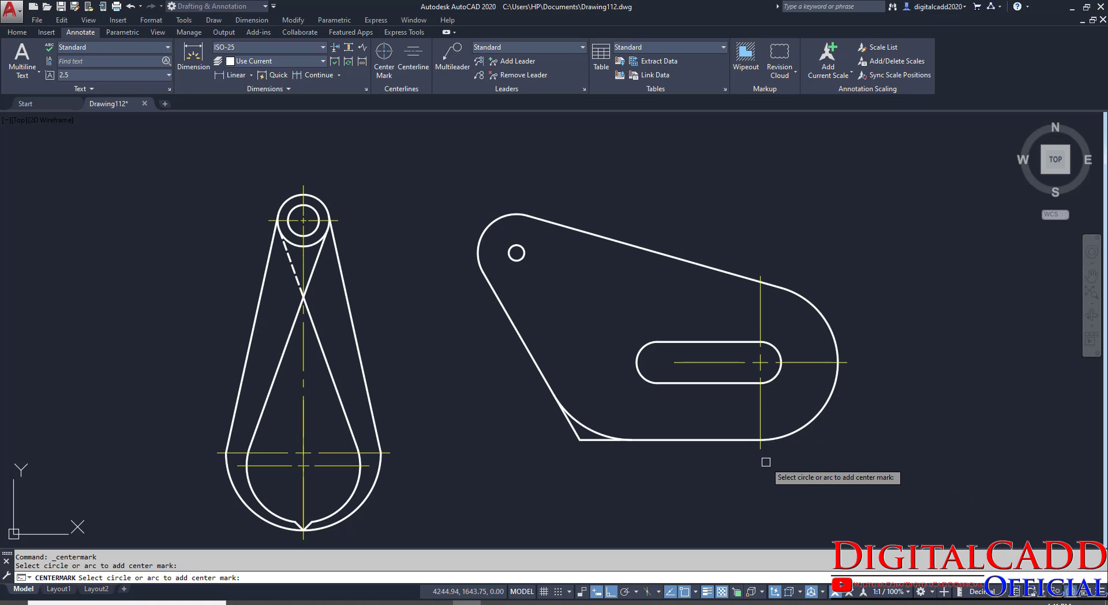
pyautogui.click(413, 58)
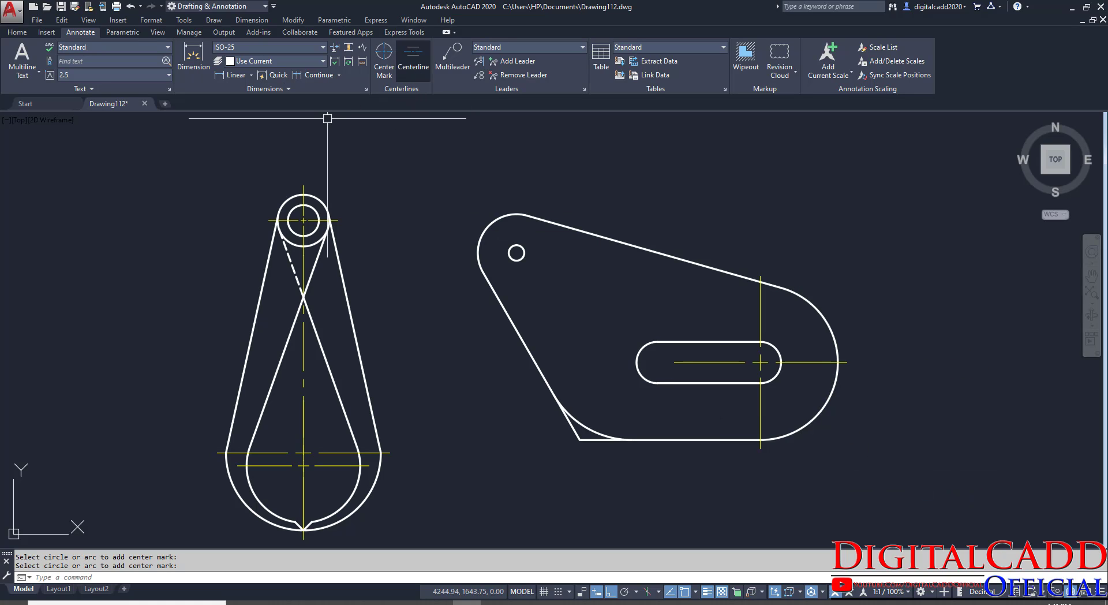
pyautogui.click(714, 343)
pyautogui.click(716, 380)
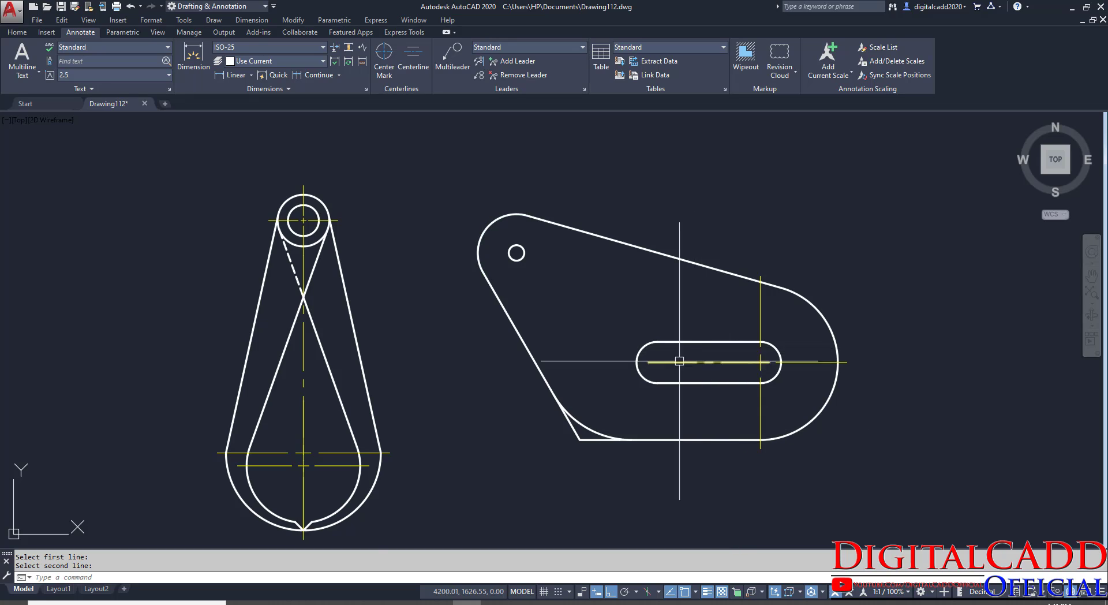
# Step: Try stretching the slot centreline by its grip, then cancel and reframe both plates
pyautogui.scroll(3, 715, 364)
pyautogui.click(681, 378)
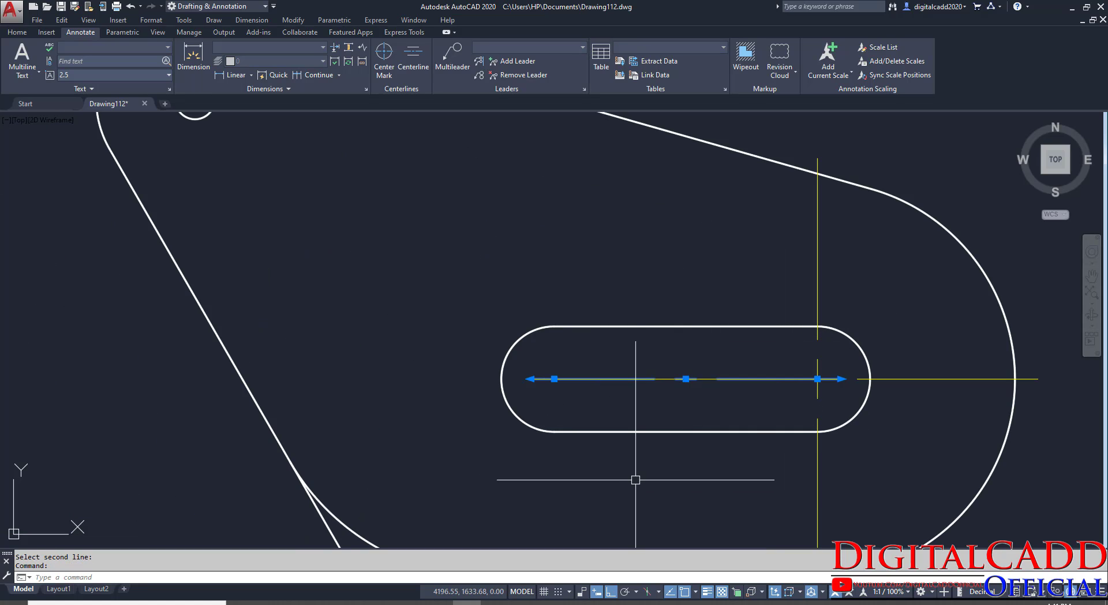
pyautogui.click(630, 379)
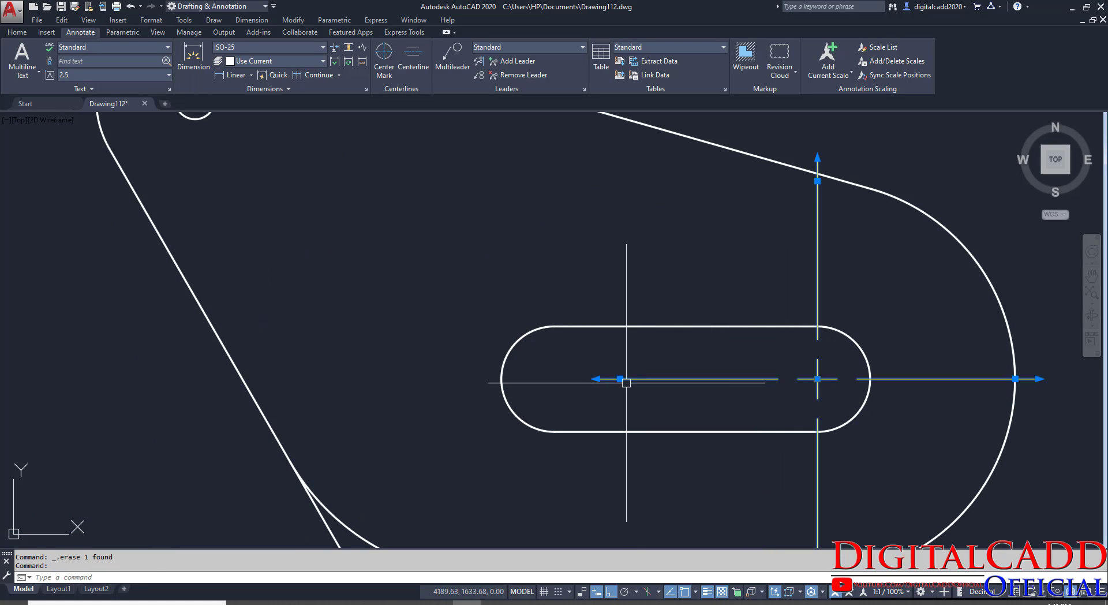
pyautogui.click(619, 379)
pyautogui.press('Escape')
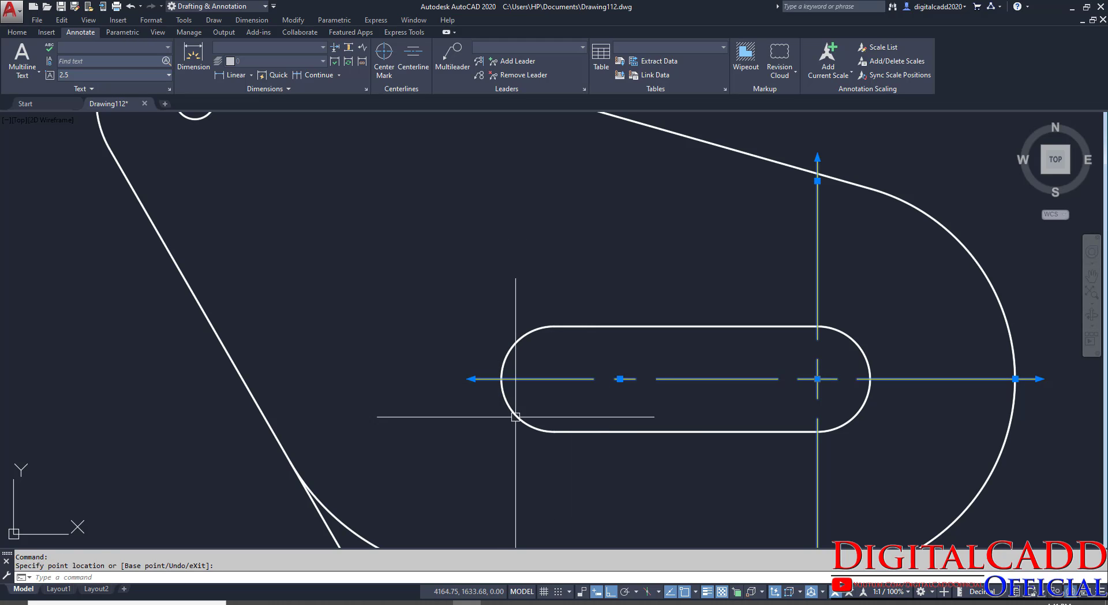
pyautogui.scroll(-4, 508, 369)
pyautogui.press('Escape')
pyautogui.moveTo(494, 408); pyautogui.dragTo(542, 413, button='middle')
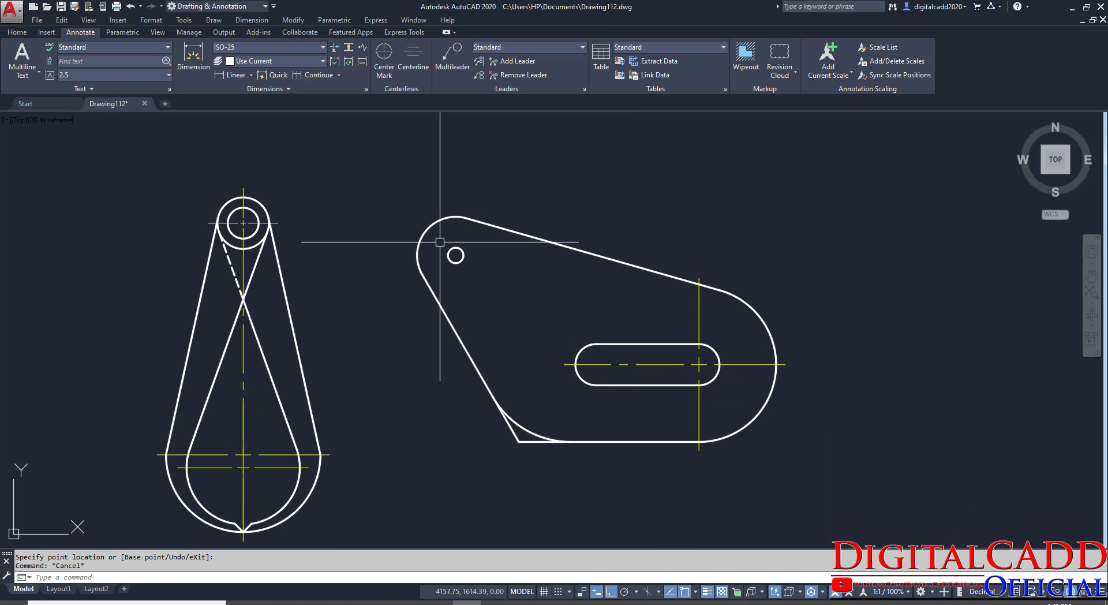
# Step: Place a centre mark on the right plate's small hole
pyautogui.click(383, 55)
pyautogui.click(451, 248)
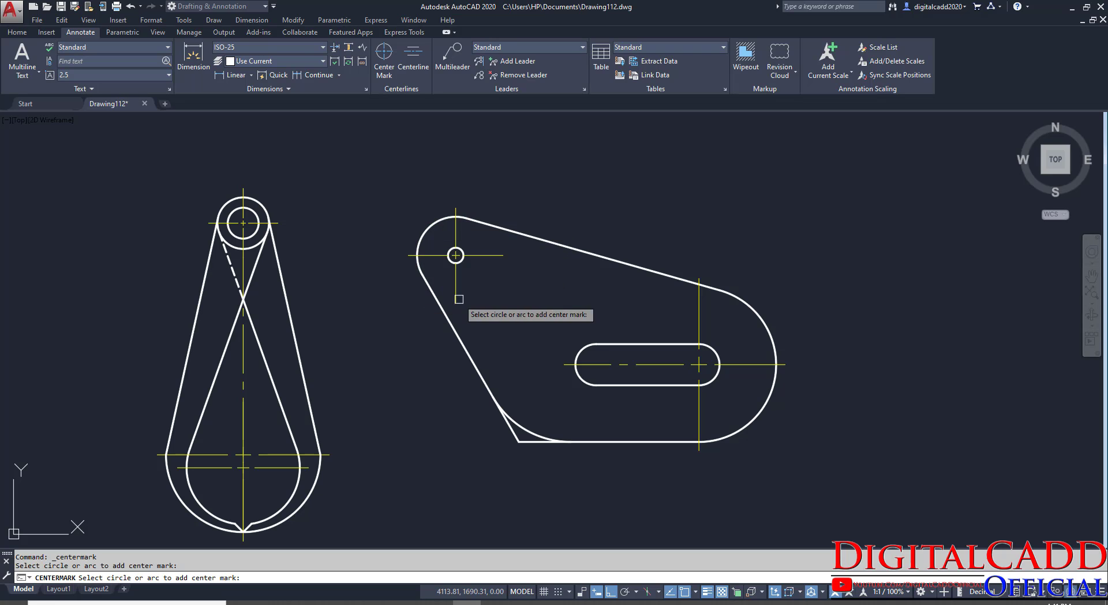
pyautogui.press('Return')
pyautogui.moveTo(522, 308)
pyautogui.mouseDown(button='middle')
pyautogui.moveTo(494, 317)
pyautogui.moveTo(662, 262)
pyautogui.moveTo(526, 311)
pyautogui.mouseUp(button='middle')
# Step: Set the current object colour to Cyan
pyautogui.click(17, 32)
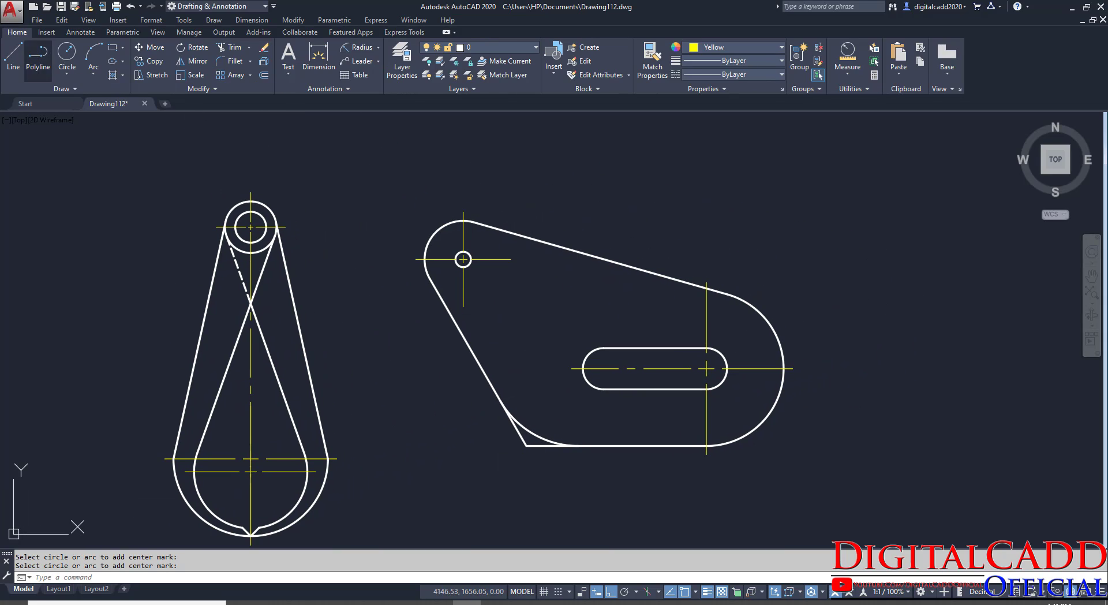
pyautogui.click(724, 47)
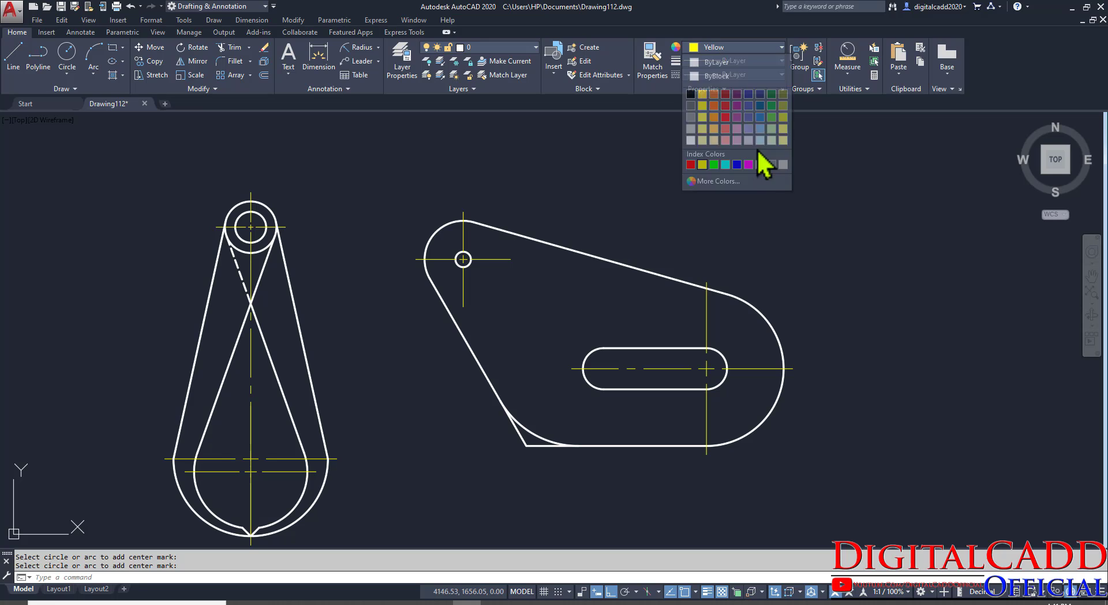
pyautogui.click(724, 164)
pyautogui.moveTo(329, 220); pyautogui.dragTo(358, 229, button='middle')
# Step: Dimension the left plate's bottom arcs with radius dimensions R30 and R22
pyautogui.click(360, 48)
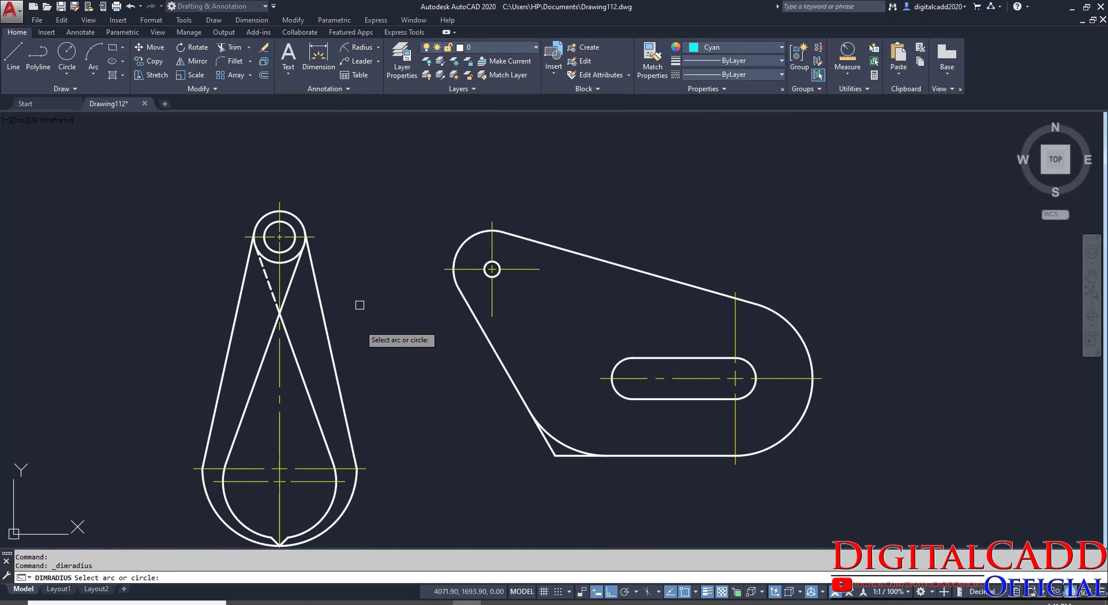
pyautogui.moveTo(364, 530); pyautogui.dragTo(422, 361, button='middle')
pyautogui.scroll(2, 394, 423)
pyautogui.click(411, 283)
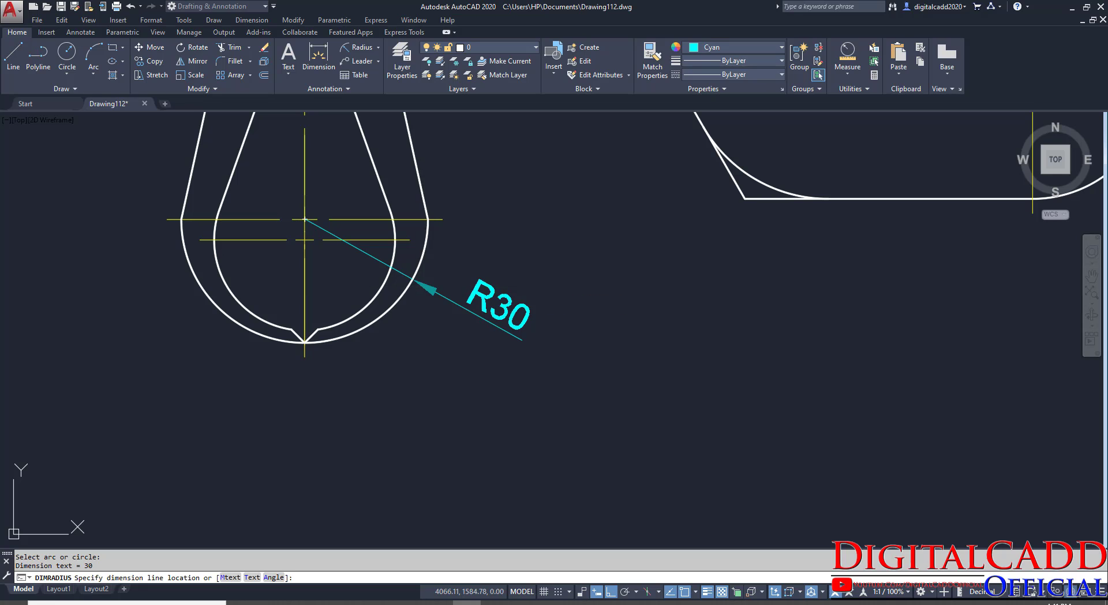
pyautogui.click(501, 314)
pyautogui.press('Return')
pyautogui.click(378, 313)
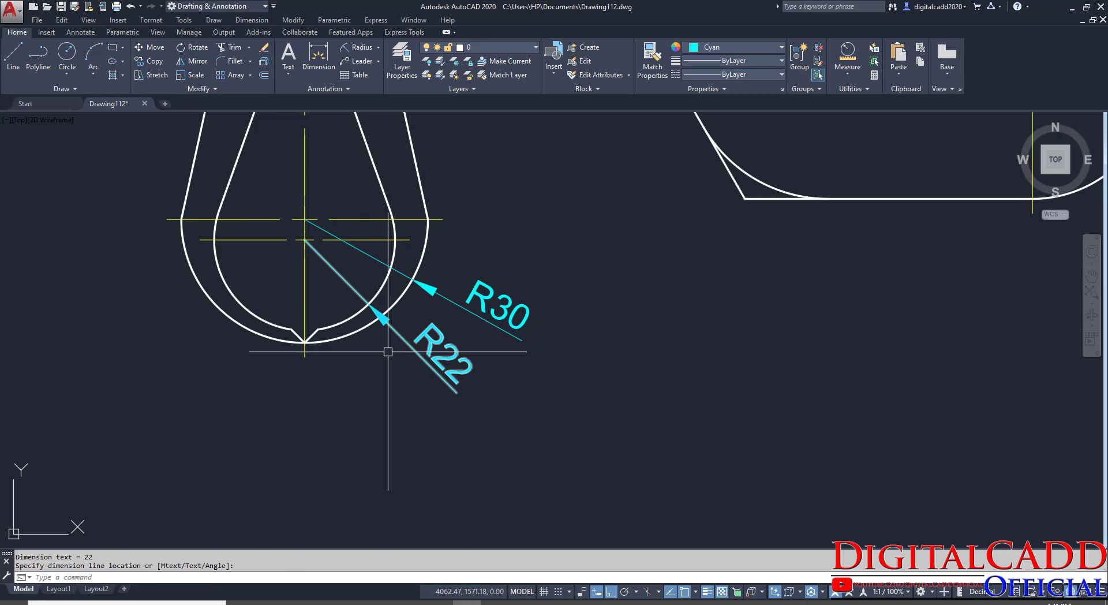
# Step: Add R15, R30 and R35 radius dimensions to the right plate's arcs
pyautogui.moveTo(361, 124)
pyautogui.mouseDown(button='middle')
pyautogui.moveTo(291, 380)
pyautogui.moveTo(324, 537)
pyautogui.moveTo(405, 313)
pyautogui.moveTo(250, 268)
pyautogui.moveTo(79, 372)
pyautogui.mouseUp(button='middle')
pyautogui.moveTo(462, 317)
pyautogui.mouseDown(button='middle')
pyautogui.moveTo(440, 432)
pyautogui.moveTo(346, 301)
pyautogui.mouseUp(button='middle')
pyautogui.press('Return')
pyautogui.click(317, 223)
pyautogui.click(303, 214)
pyautogui.press('Return')
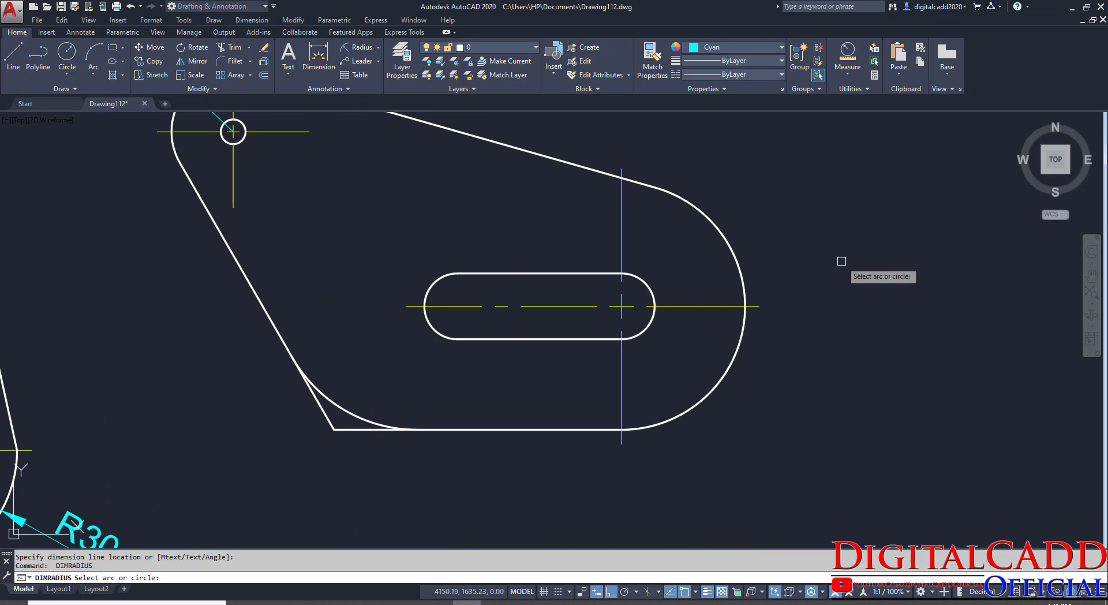
pyautogui.click(740, 269)
pyautogui.click(847, 205)
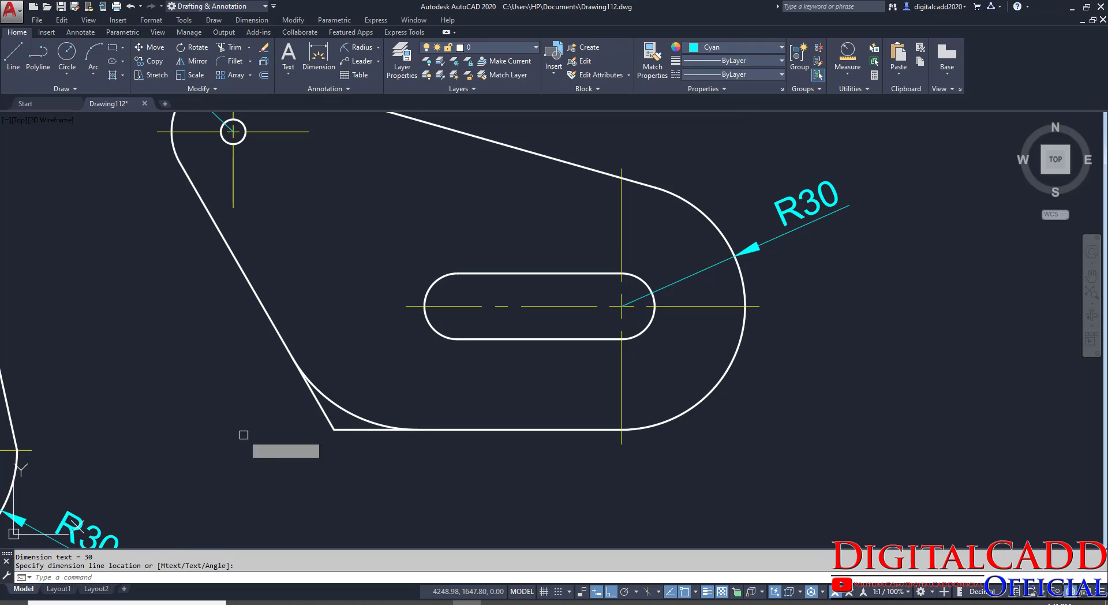
pyautogui.press('Return')
pyautogui.click(322, 396)
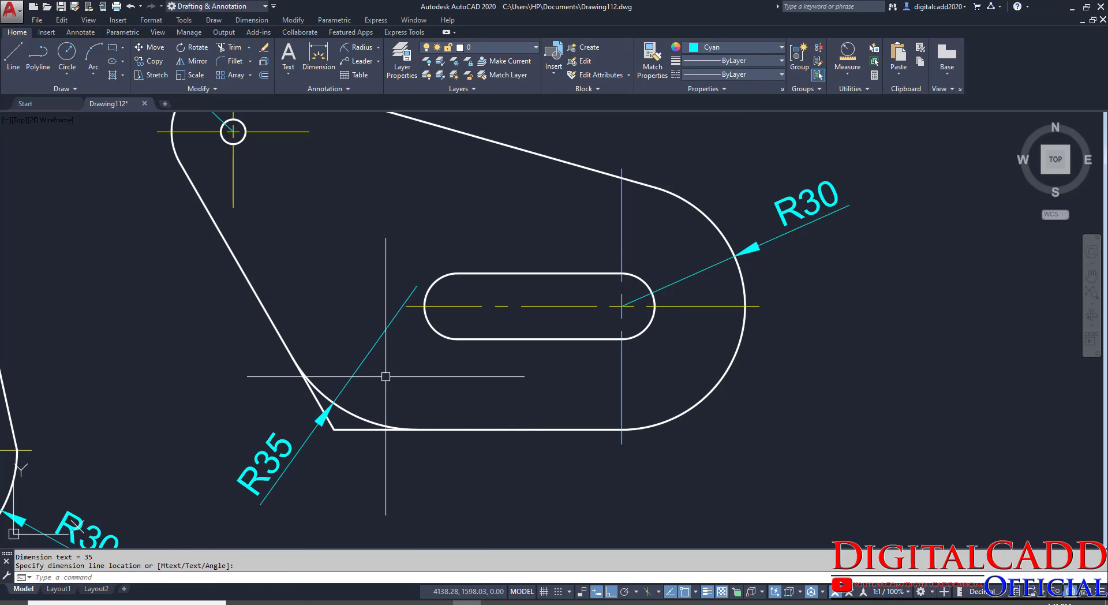
pyautogui.moveTo(401, 417); pyautogui.dragTo(604, 448, button='middle')
pyautogui.scroll(-2, 598, 432)
pyautogui.moveTo(358, 398); pyautogui.dragTo(442, 364, button='middle')
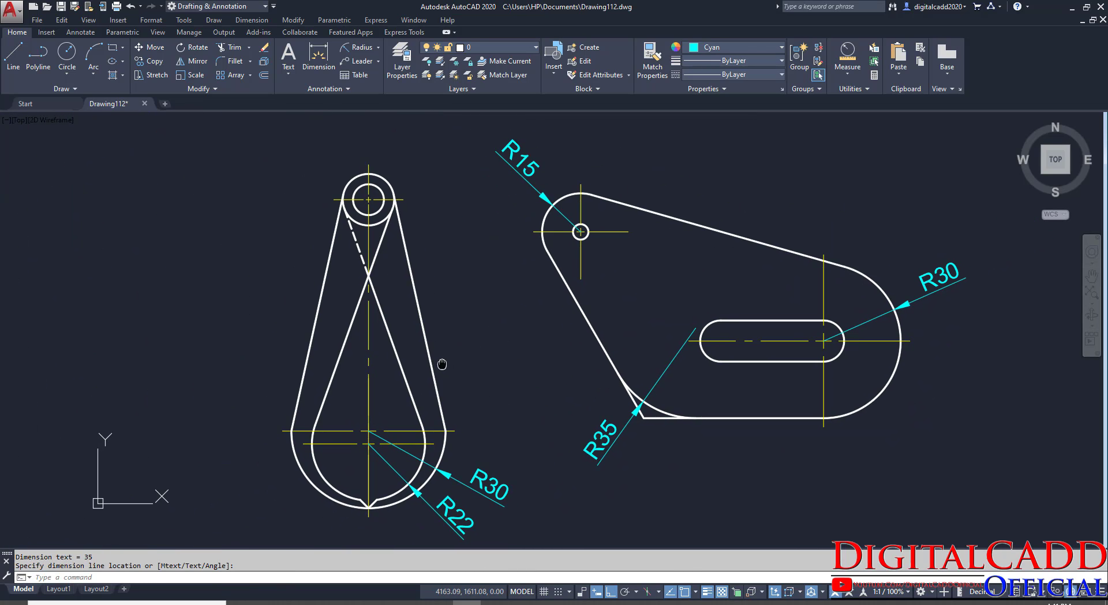
# Step: Add a vertical 90 linear dimension between the left plate's centres
pyautogui.click(378, 47)
pyautogui.click(361, 63)
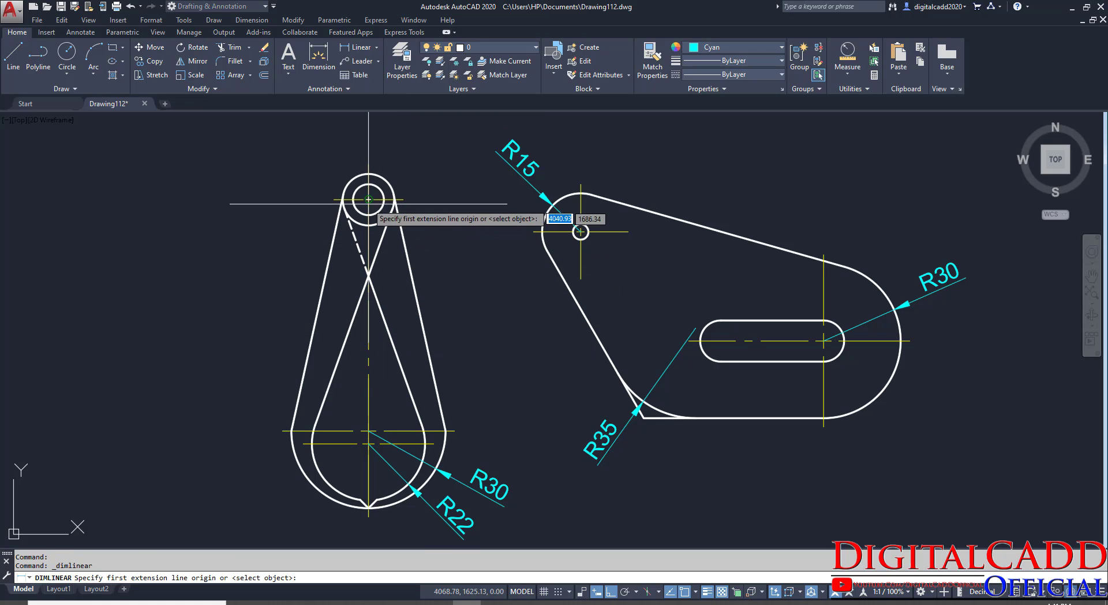
pyautogui.click(333, 199)
pyautogui.click(283, 430)
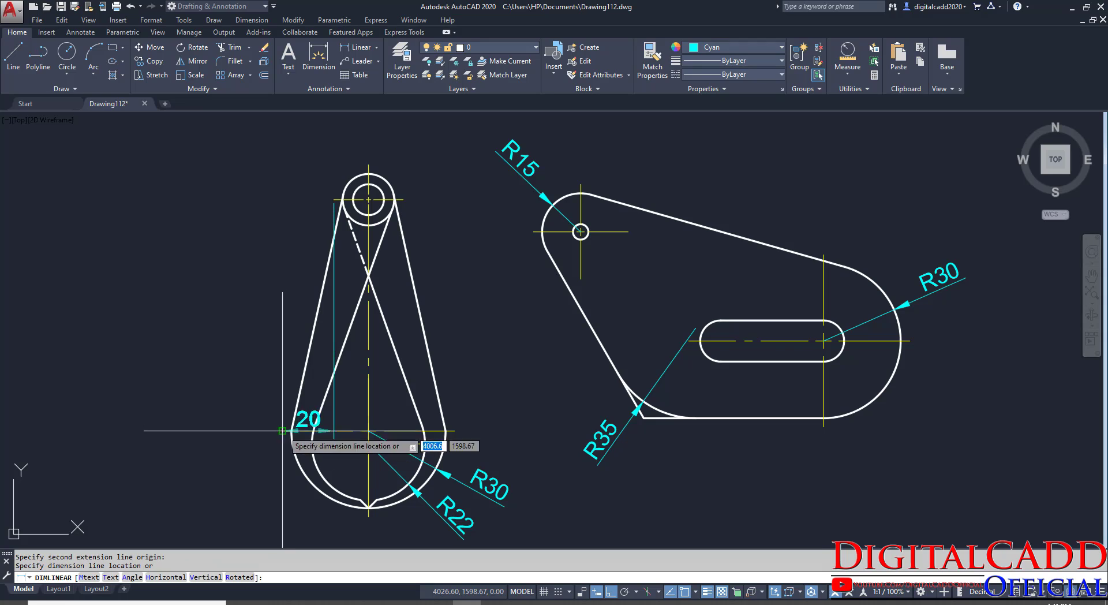
pyautogui.click(259, 334)
# Step: Continue from the 90 dimension to add the stacked 5 dimension
pyautogui.scroll(4, 259, 410)
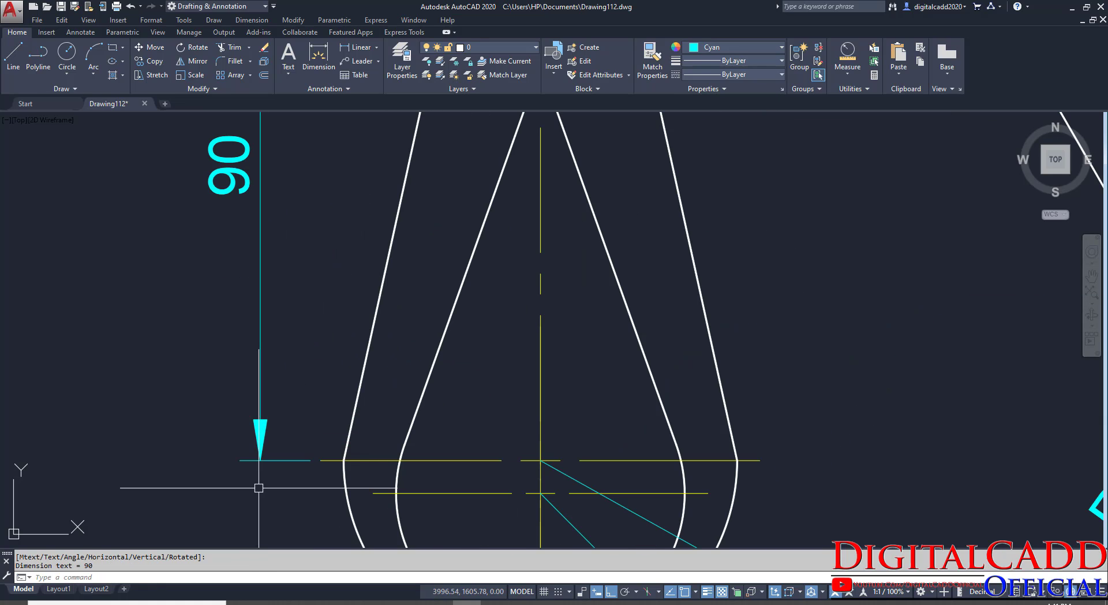
pyautogui.click(256, 456)
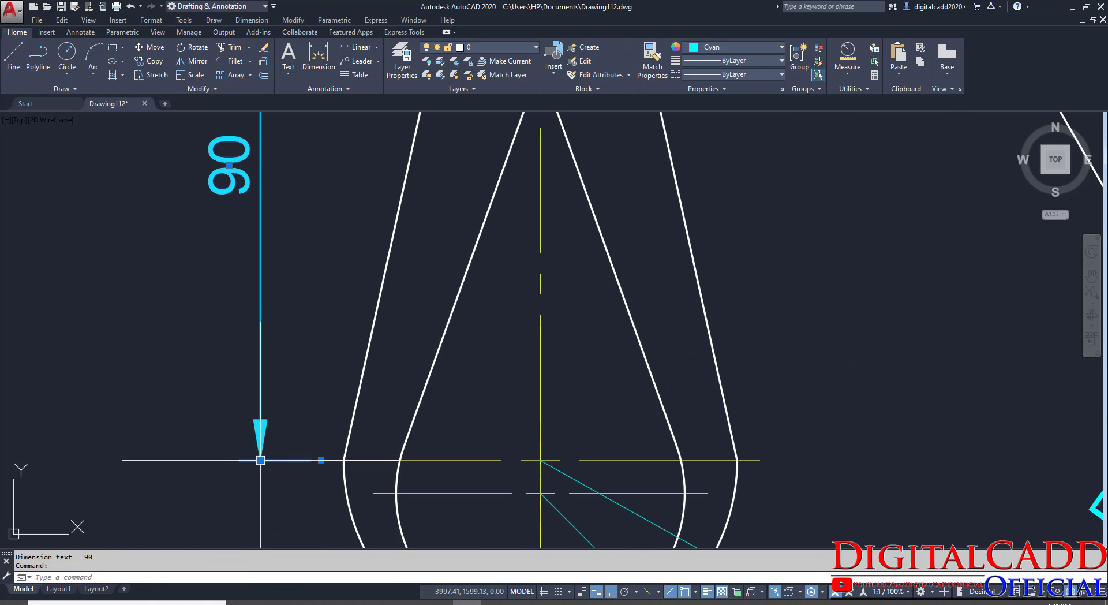
pyautogui.moveTo(260, 459)
pyautogui.click(306, 489)
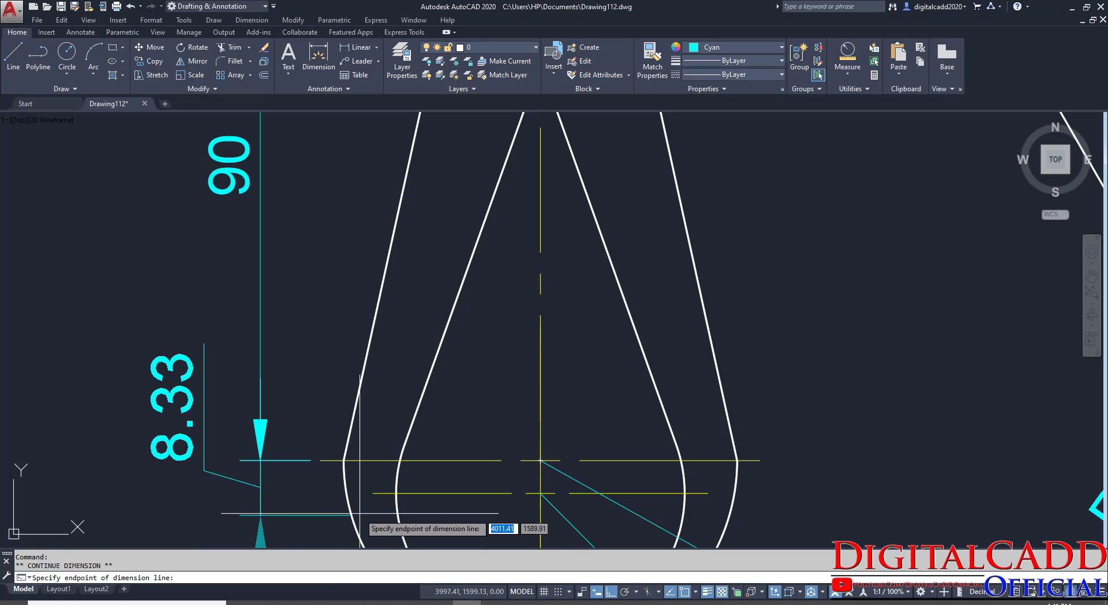
pyautogui.rightClick(382, 495)
pyautogui.click(373, 492)
pyautogui.press('Escape')
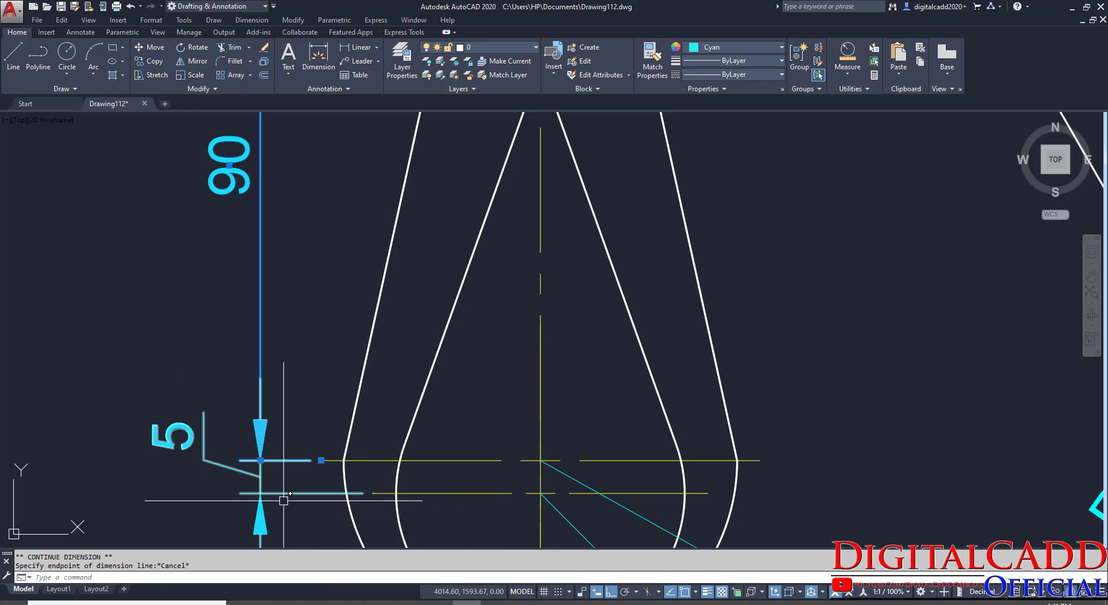
# Step: Reset the 5 dimension's text to its default position and reframe both plates
pyautogui.moveTo(283, 500); pyautogui.dragTo(289, 370, button='middle')
pyautogui.click(267, 371)
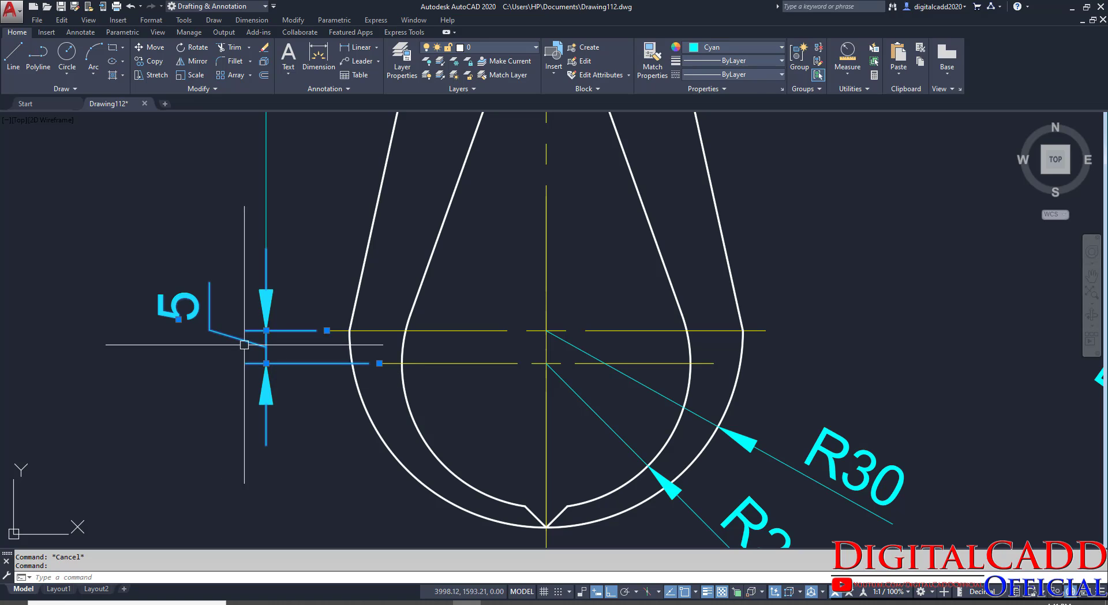
pyautogui.click(179, 322)
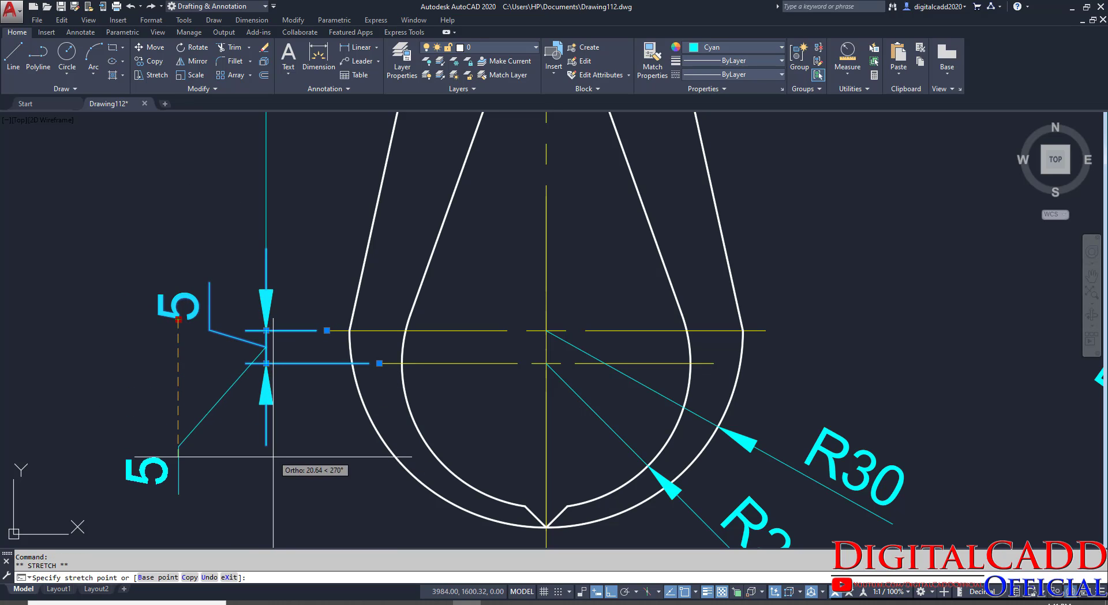
pyautogui.press('Escape')
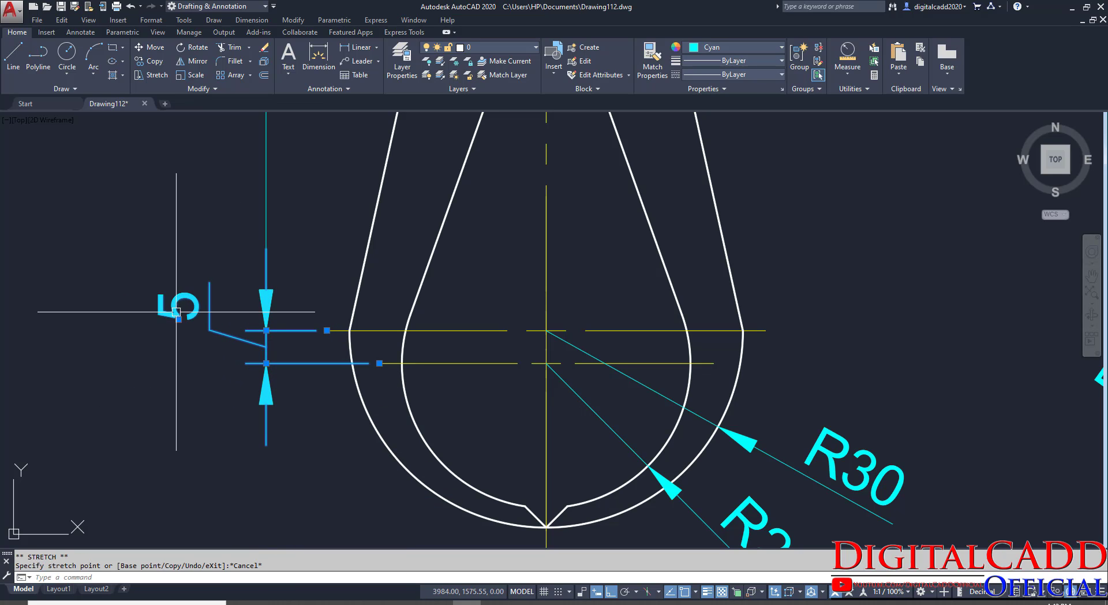
pyautogui.moveTo(178, 318)
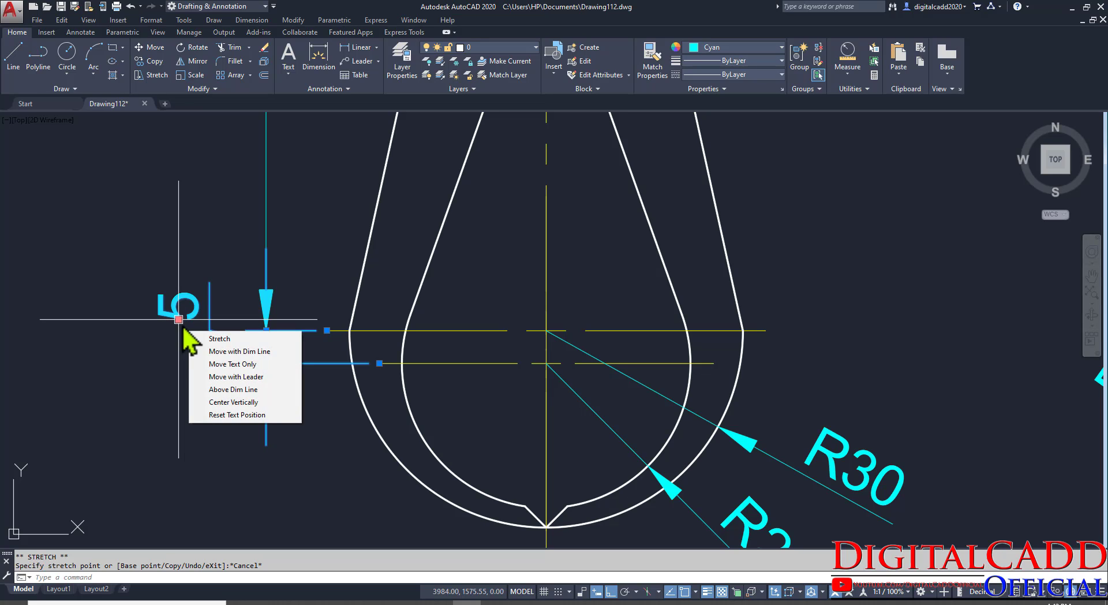
pyautogui.click(268, 415)
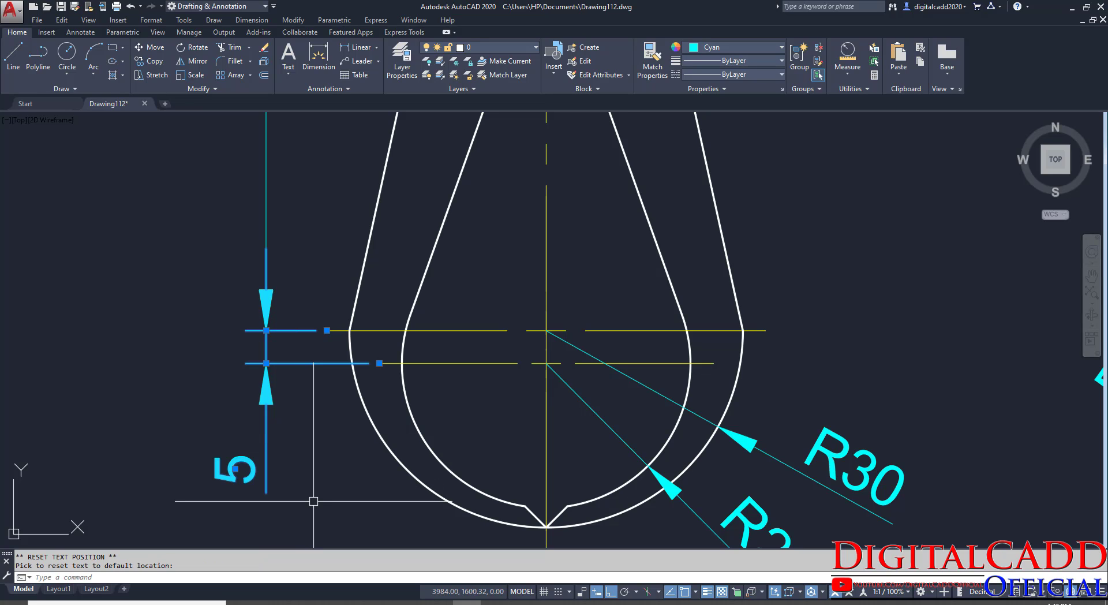
pyautogui.press('Escape')
pyautogui.scroll(-4, 289, 413)
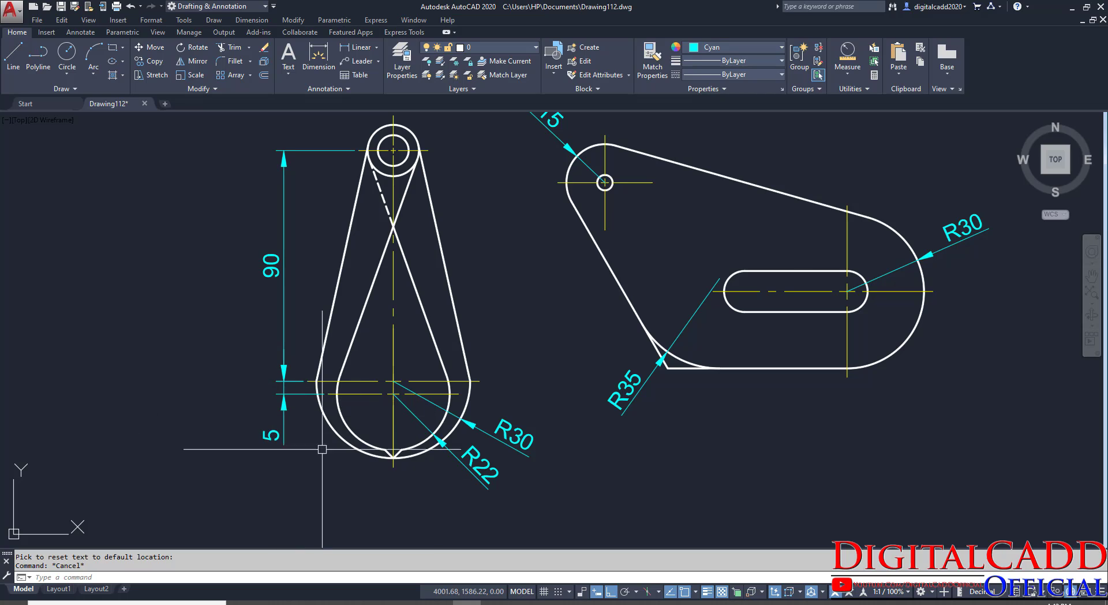
pyautogui.moveTo(449, 480)
pyautogui.mouseDown(button='middle')
pyautogui.moveTo(407, 500)
pyautogui.moveTo(390, 524)
pyautogui.moveTo(398, 510)
pyautogui.mouseUp(button='middle')
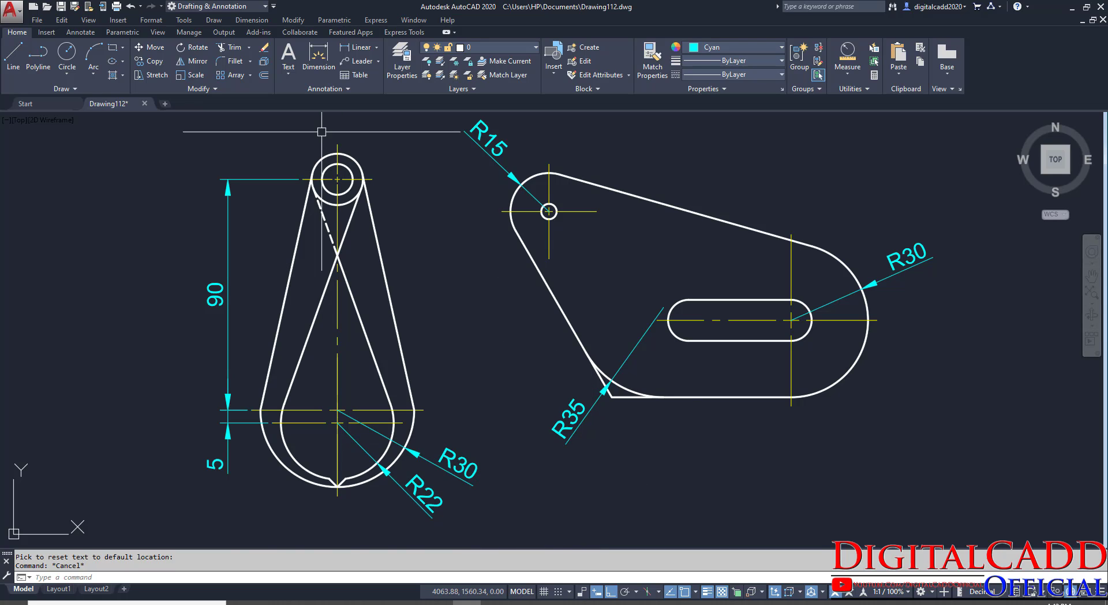
pyautogui.moveTo(322, 132); pyautogui.dragTo(321, 241, button='middle')
# Step: Add Ø20 and Ø12 diameter dimensions to the left plate's top circles, then frame both plates
pyautogui.click(376, 47)
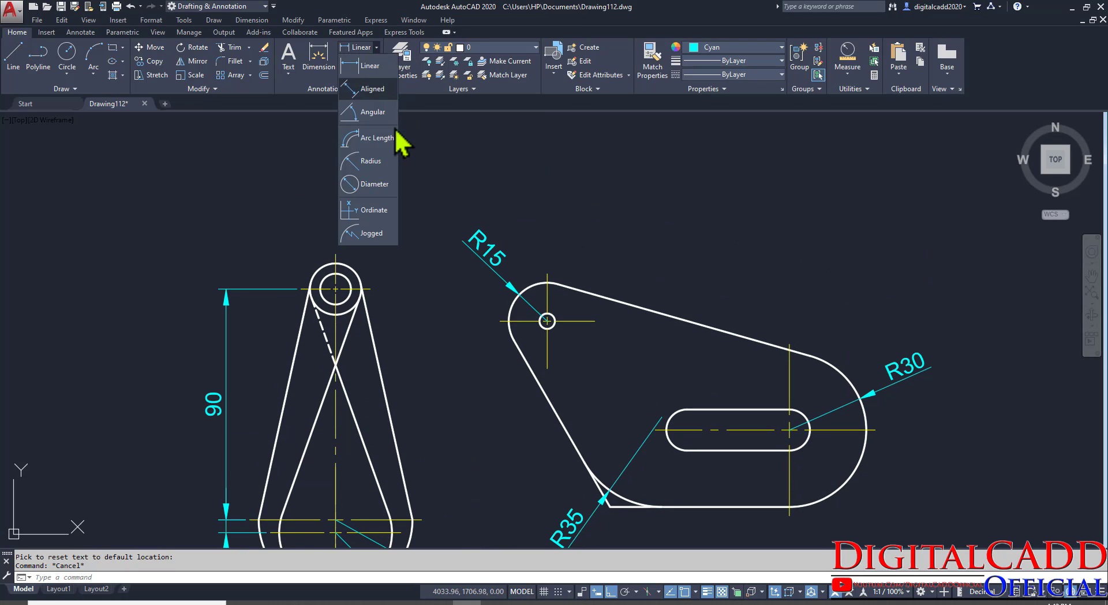
pyautogui.click(379, 198)
pyautogui.scroll(3, 314, 262)
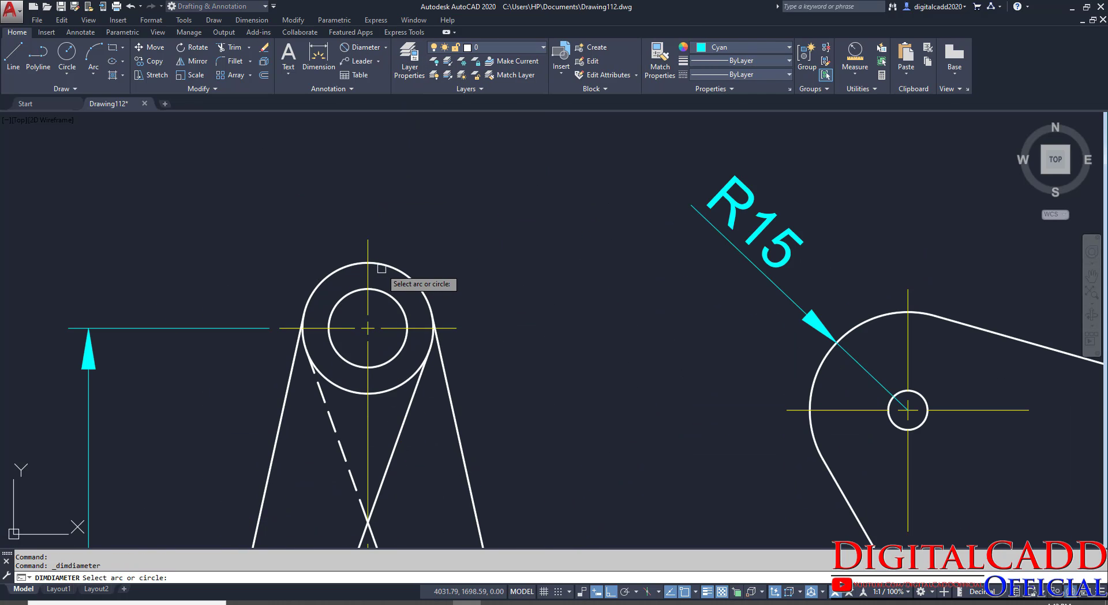
pyautogui.click(438, 233)
pyautogui.press('Return')
pyautogui.click(403, 310)
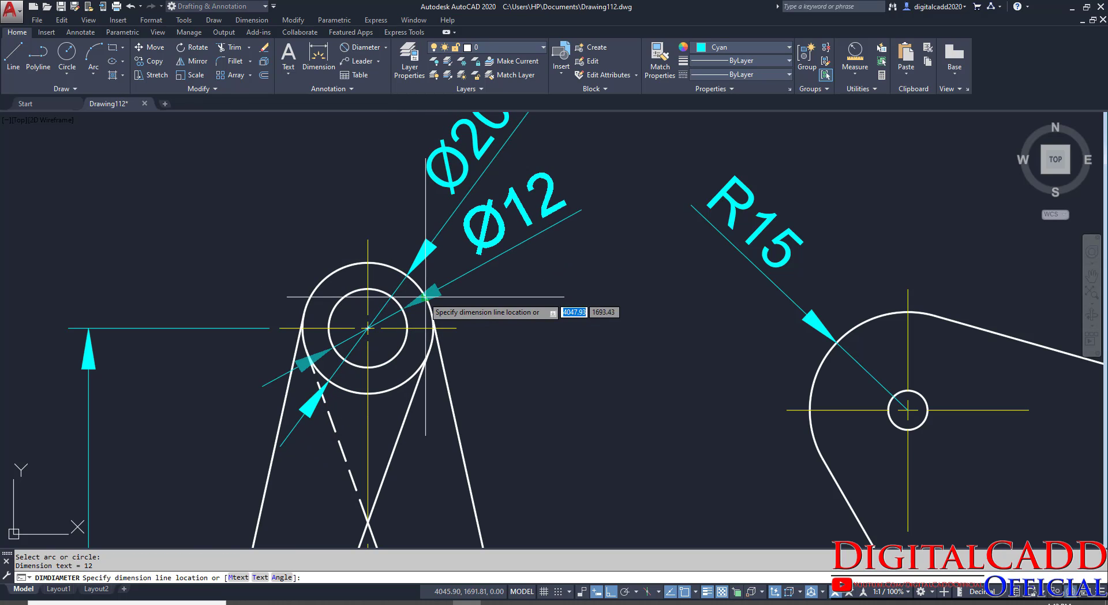
pyautogui.click(459, 277)
pyautogui.scroll(-2, 458, 302)
pyautogui.moveTo(524, 369); pyautogui.dragTo(348, 263, button='middle')
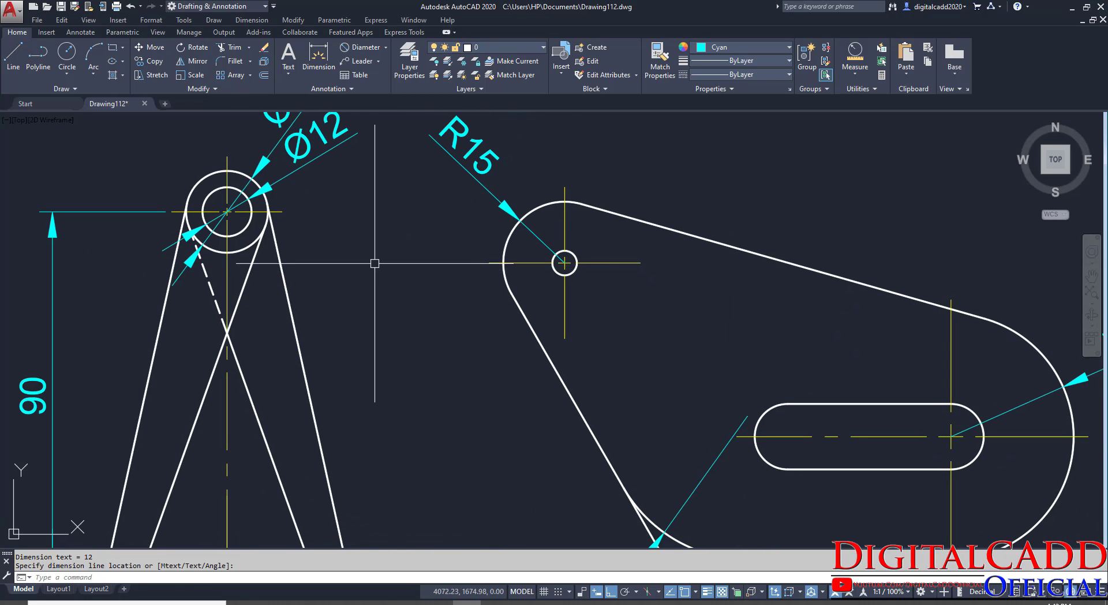
pyautogui.scroll(-2, 378, 262)
pyautogui.moveTo(387, 342)
pyautogui.mouseDown(button='middle')
pyautogui.moveTo(366, 330)
pyautogui.moveTo(321, 346)
pyautogui.moveTo(268, 321)
pyautogui.mouseUp(button='middle')
# Step: Add the linear 40 and 70 dimensions below the slot on the right plate
pyautogui.click(386, 47)
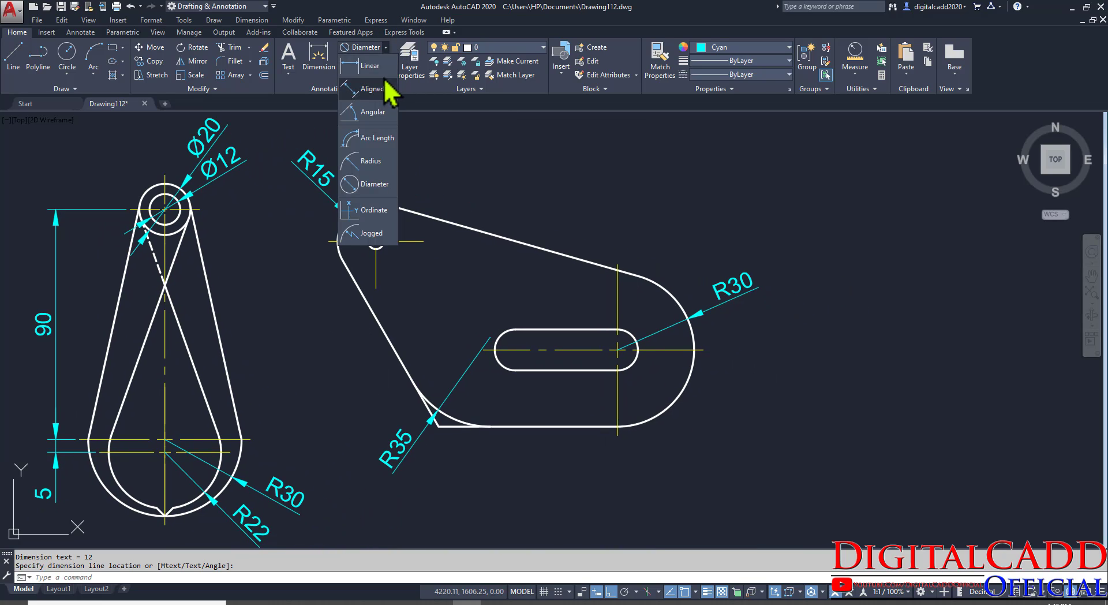
pyautogui.click(364, 108)
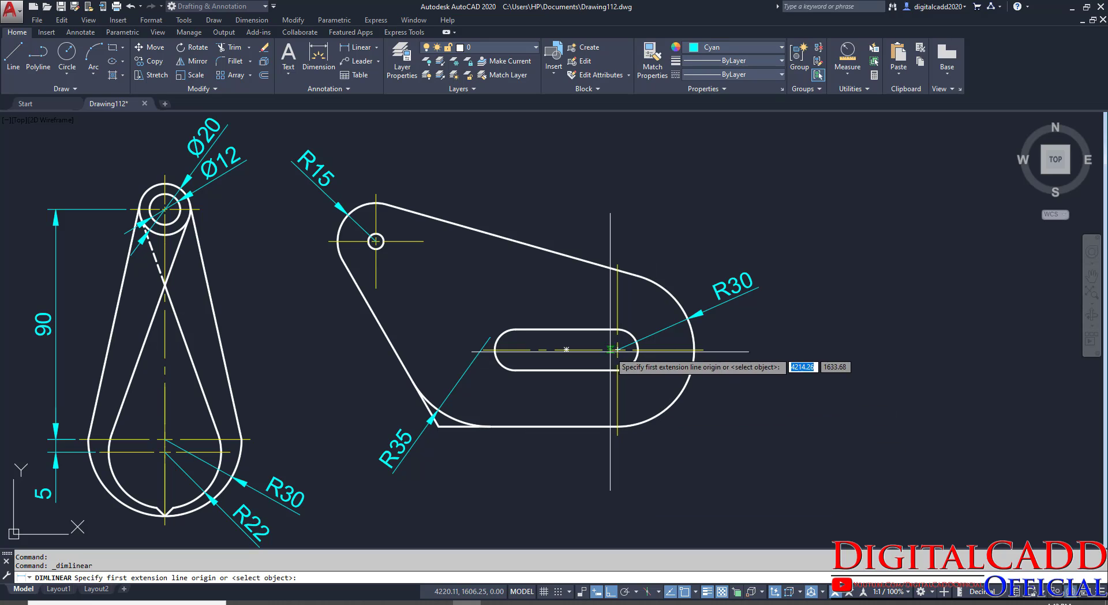
pyautogui.click(515, 352)
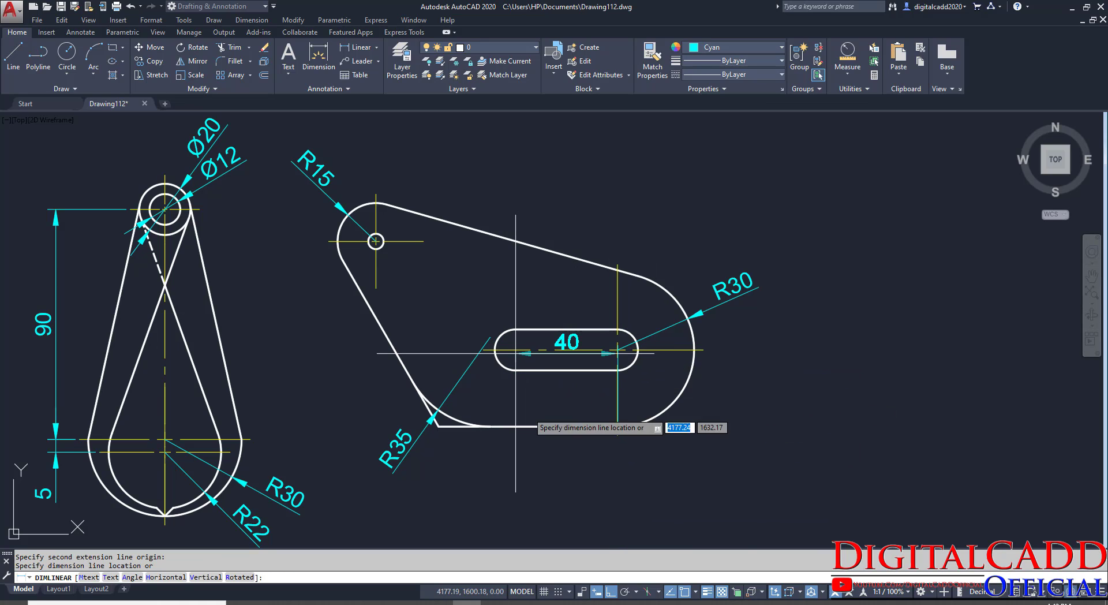
pyautogui.click(550, 472)
pyautogui.press('Return')
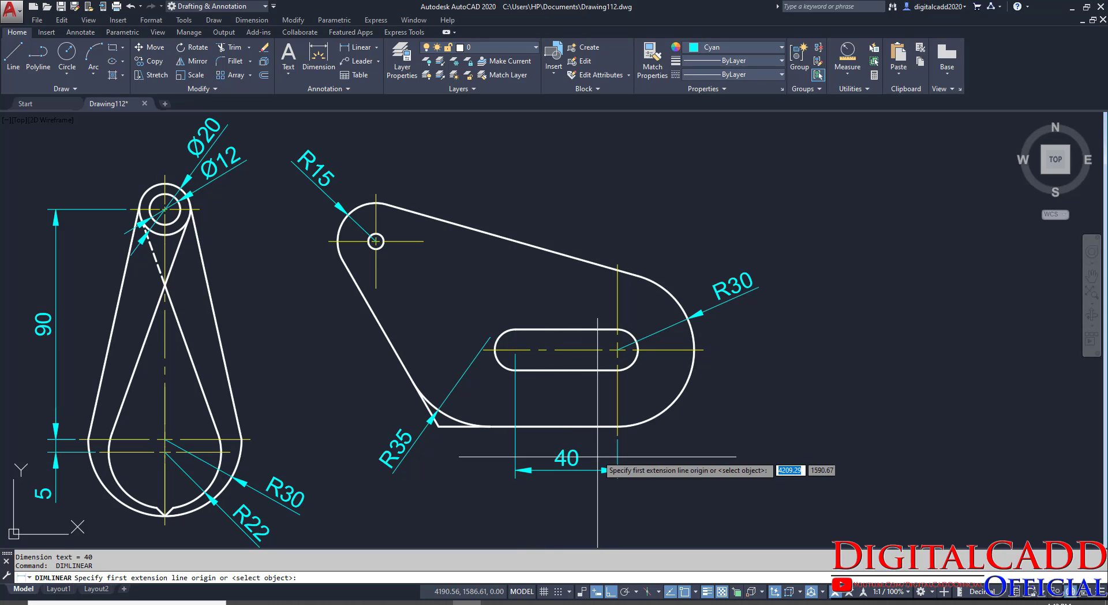
pyautogui.click(617, 427)
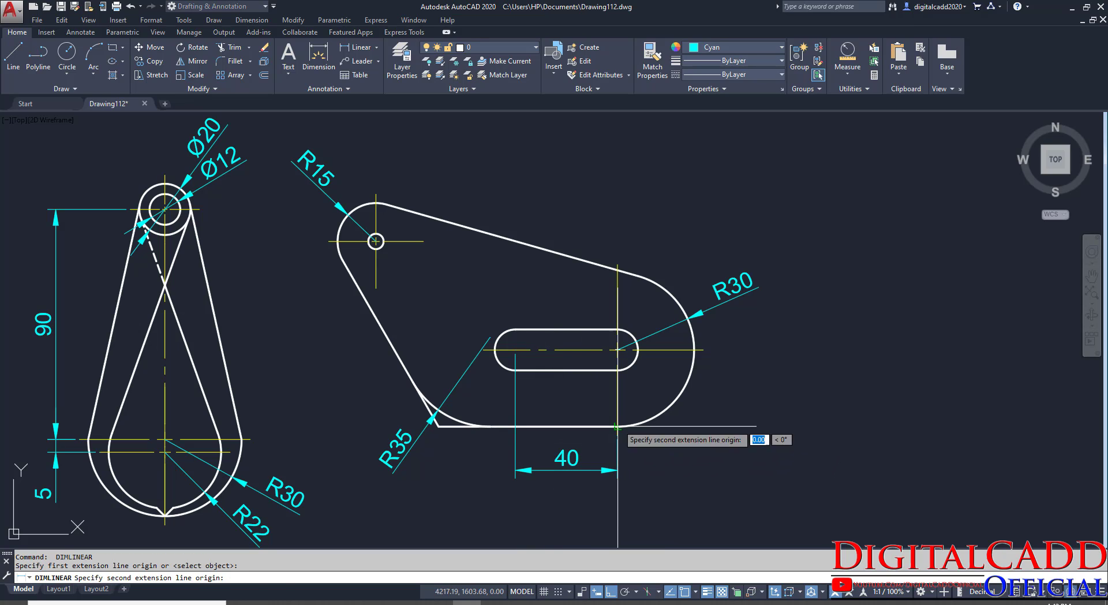
pyautogui.click(441, 426)
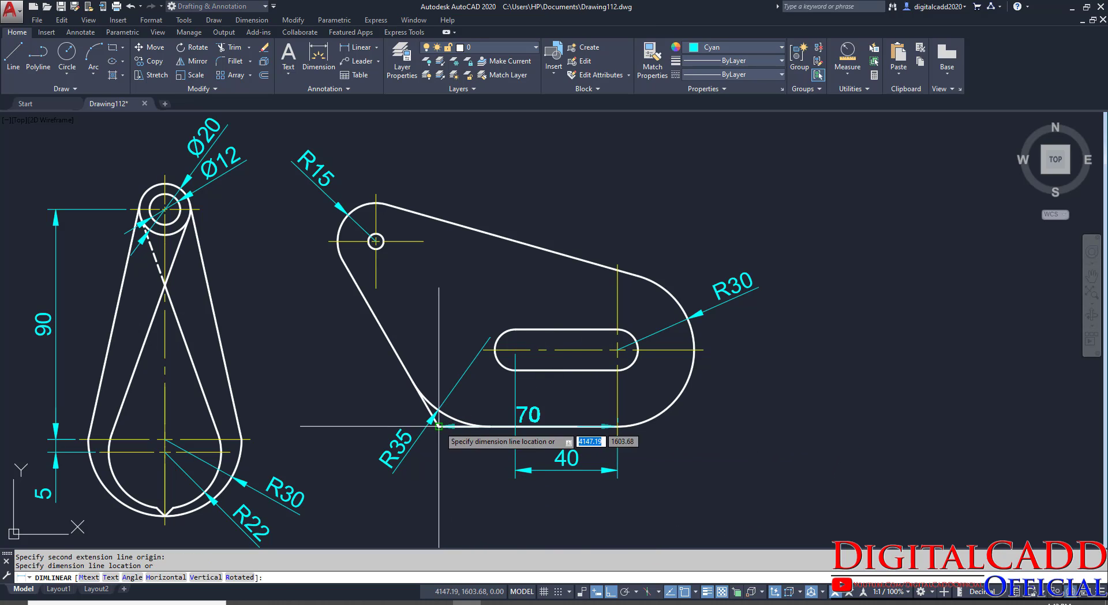
pyautogui.click(457, 504)
# Step: Dimension the slanted edge with an aligned 75 dimension
pyautogui.press('Return')
pyautogui.press('Return')
pyautogui.click(403, 369)
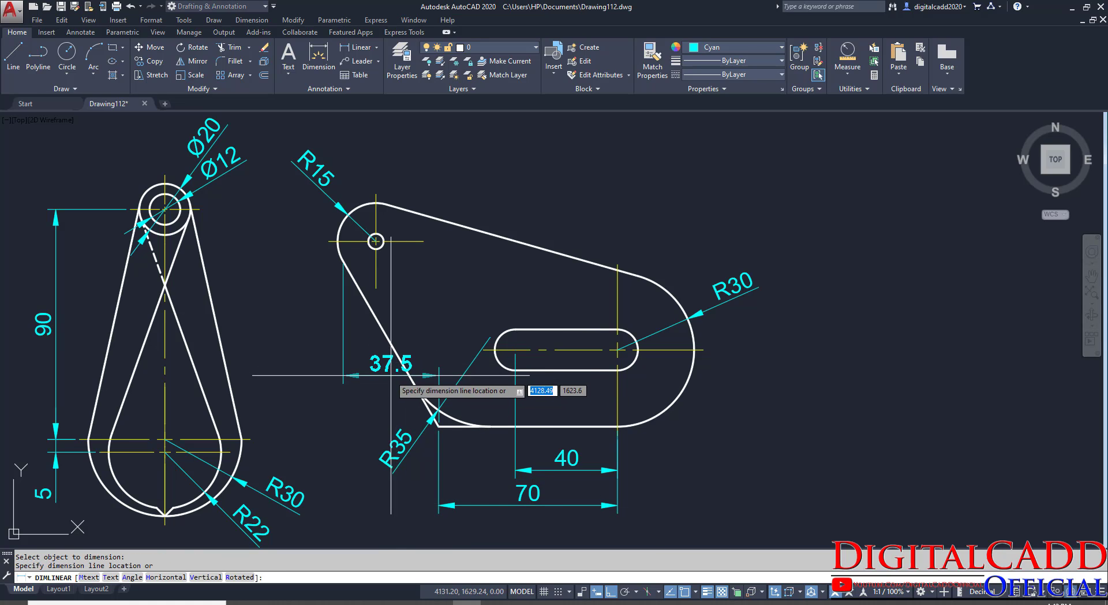
pyautogui.press('Escape')
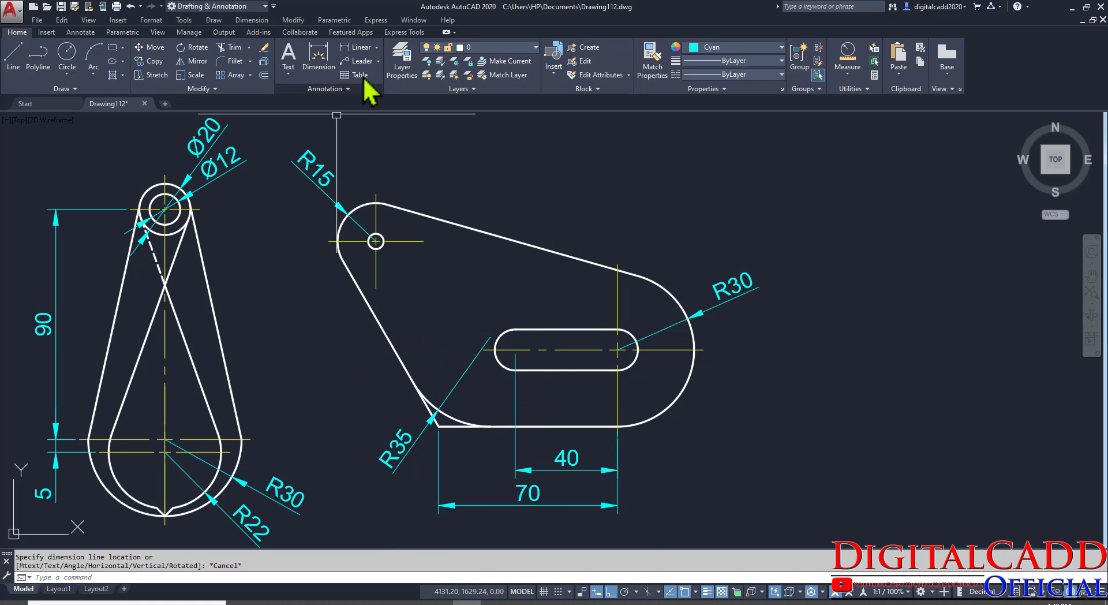
pyautogui.click(376, 48)
pyautogui.click(372, 89)
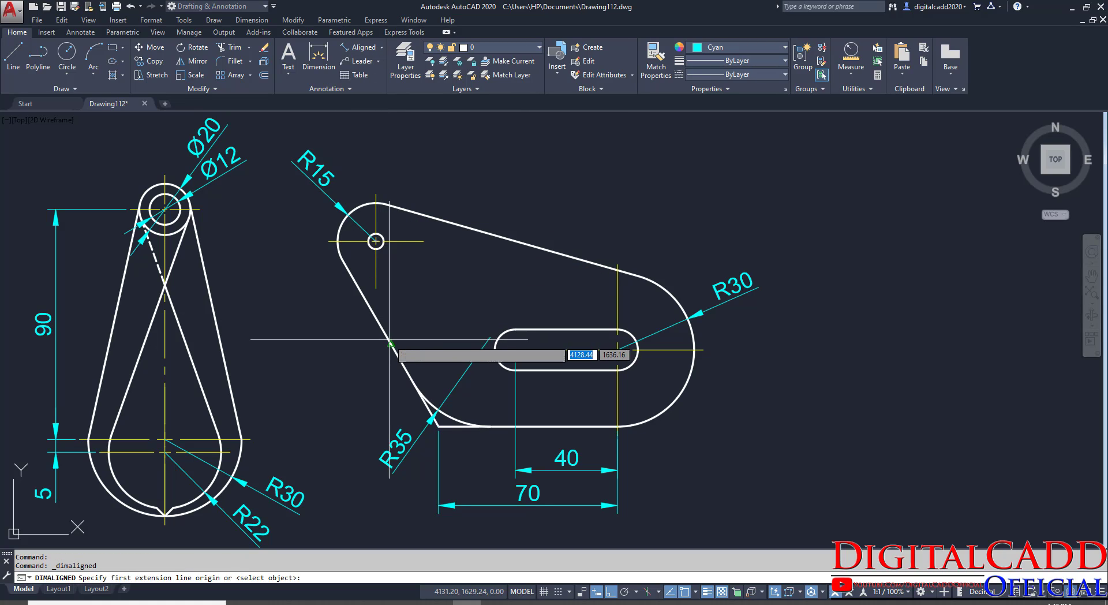
pyautogui.press('Return')
pyautogui.click(398, 362)
pyautogui.click(374, 358)
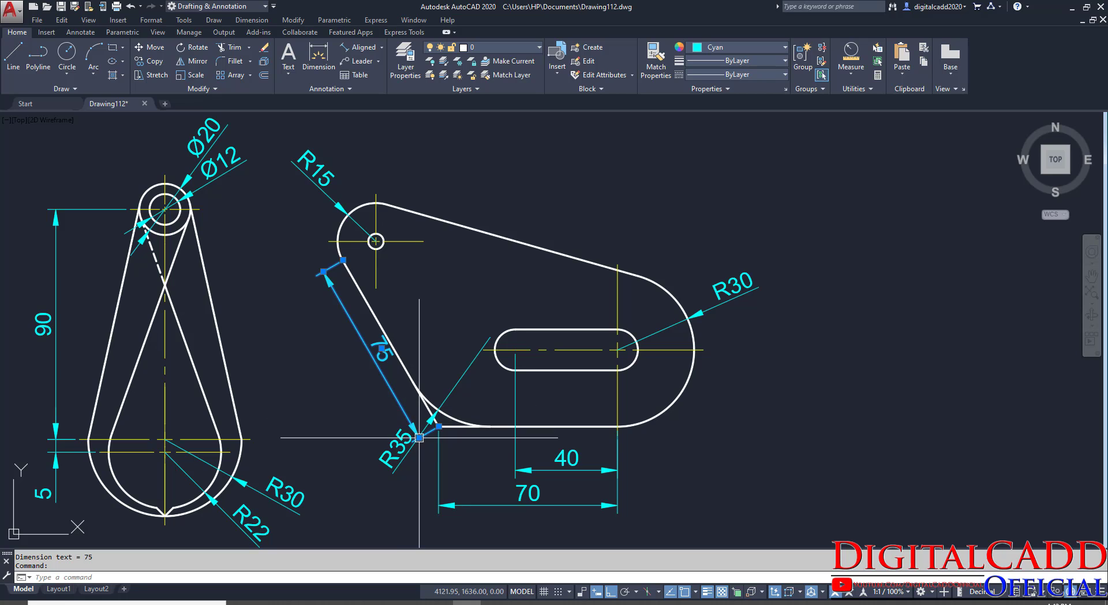
# Step: Move the 75 dimension farther from the edge and drop the R35 text lower
pyautogui.click(418, 437)
pyautogui.click(403, 447)
pyautogui.press('Escape')
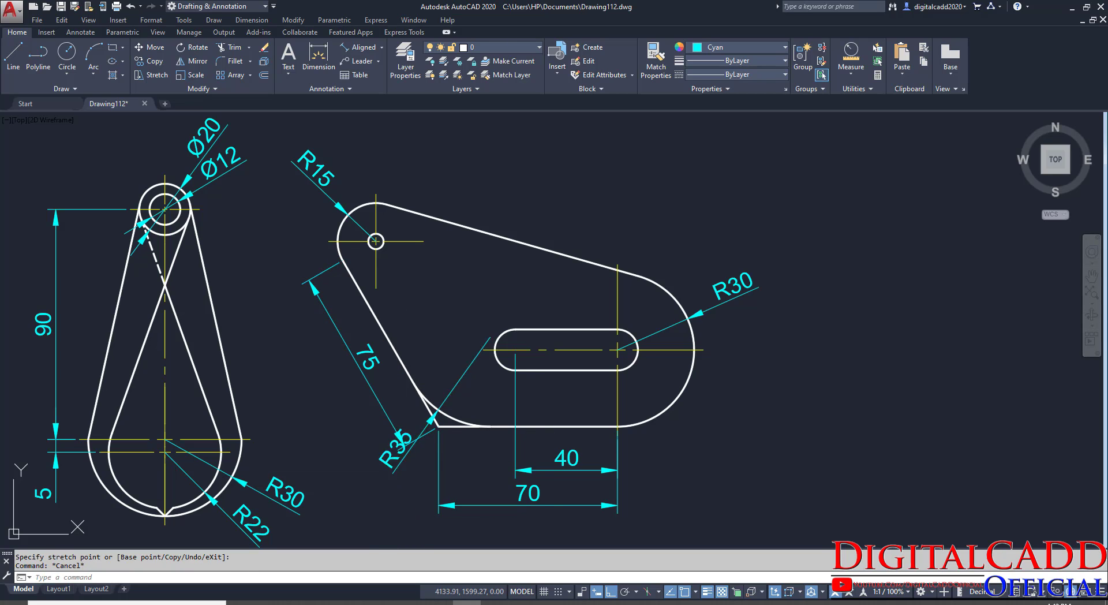
pyautogui.click(399, 449)
pyautogui.click(412, 496)
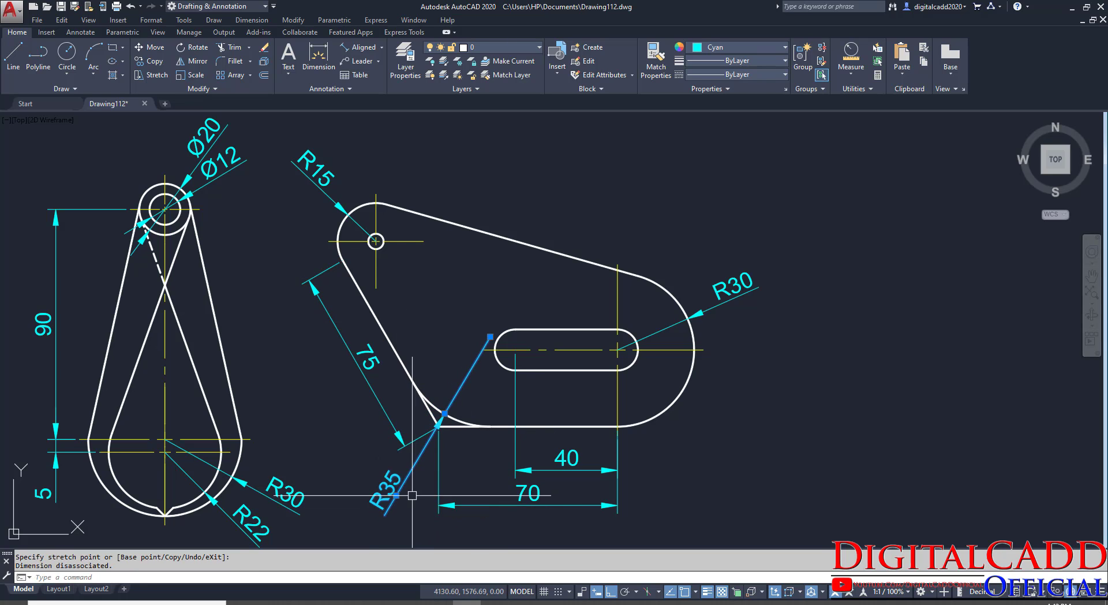
pyautogui.press('Escape')
pyautogui.moveTo(569, 437); pyautogui.dragTo(537, 451, button='middle')
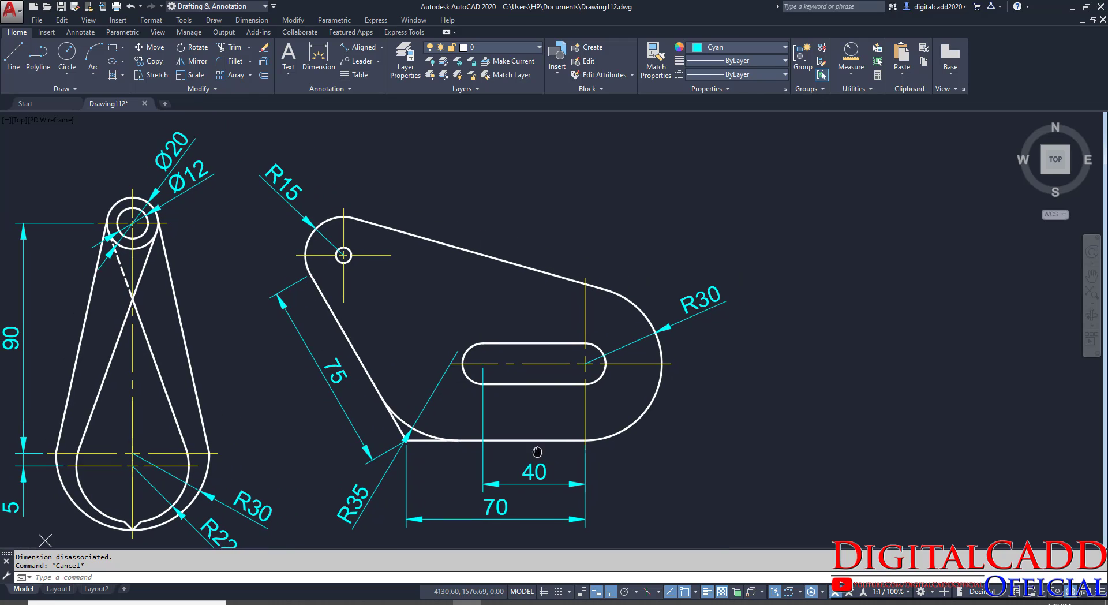
# Step: Add a vertical 16 slot-width dimension with its text placed below the slot
pyautogui.click(382, 47)
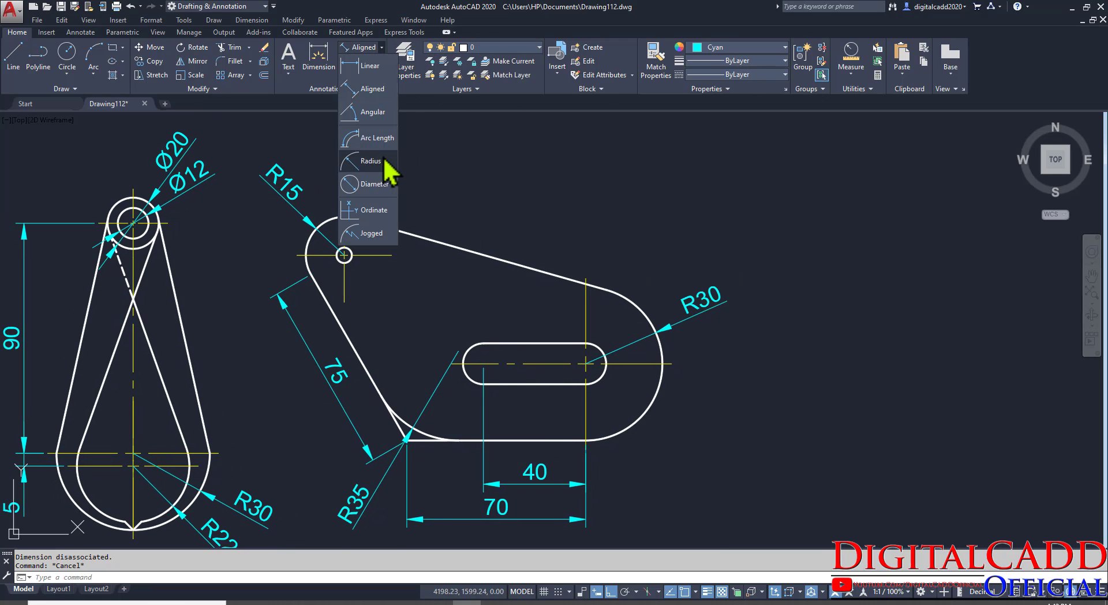
pyautogui.click(369, 68)
pyautogui.scroll(3, 557, 371)
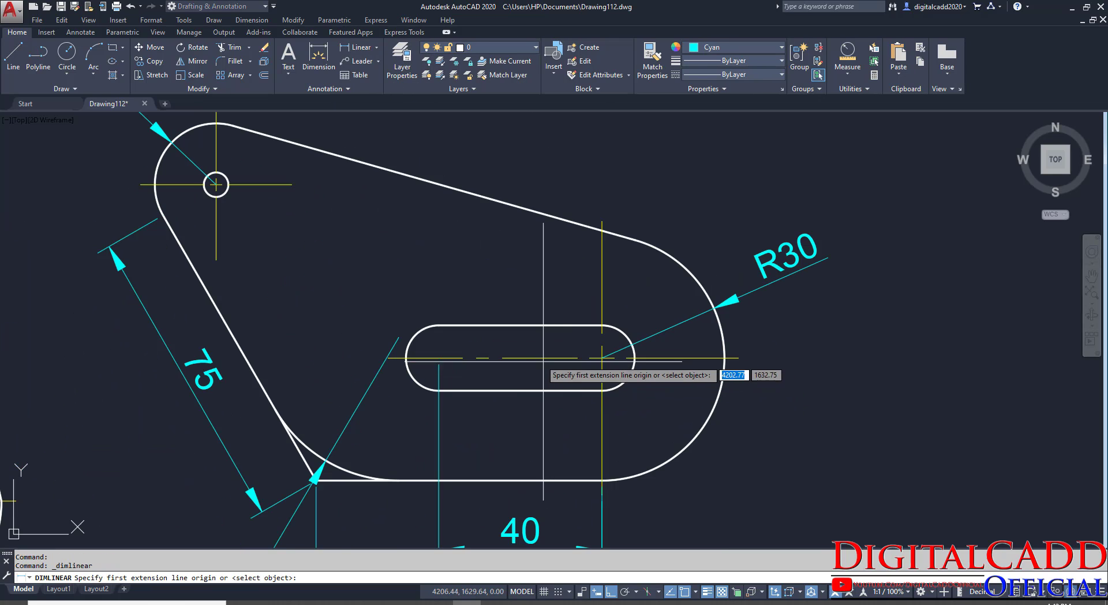
pyautogui.click(520, 324)
pyautogui.click(522, 385)
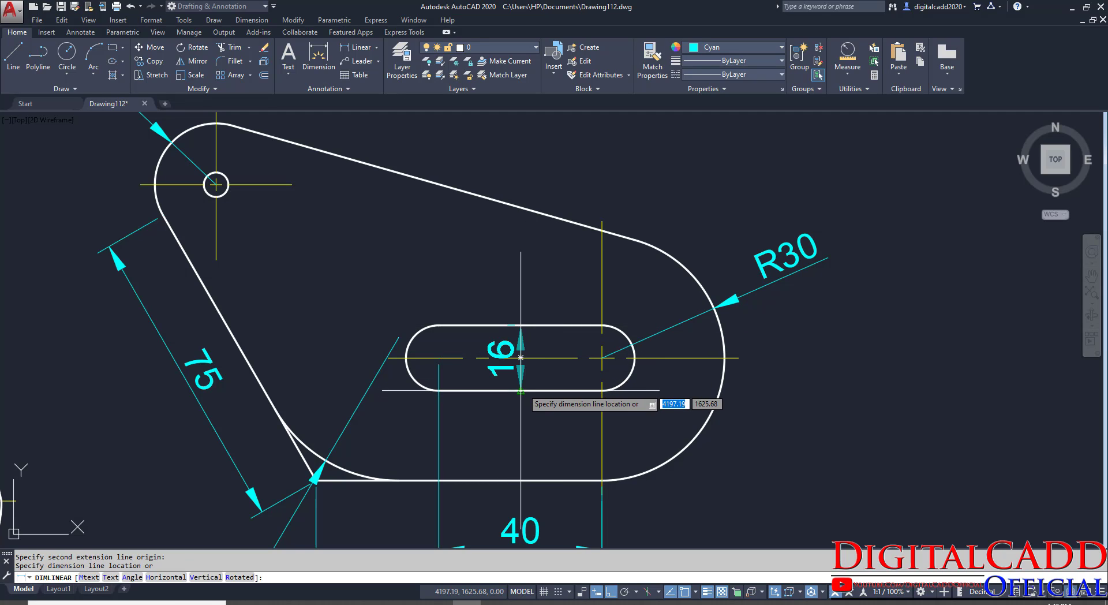
pyautogui.click(517, 401)
pyautogui.click(512, 376)
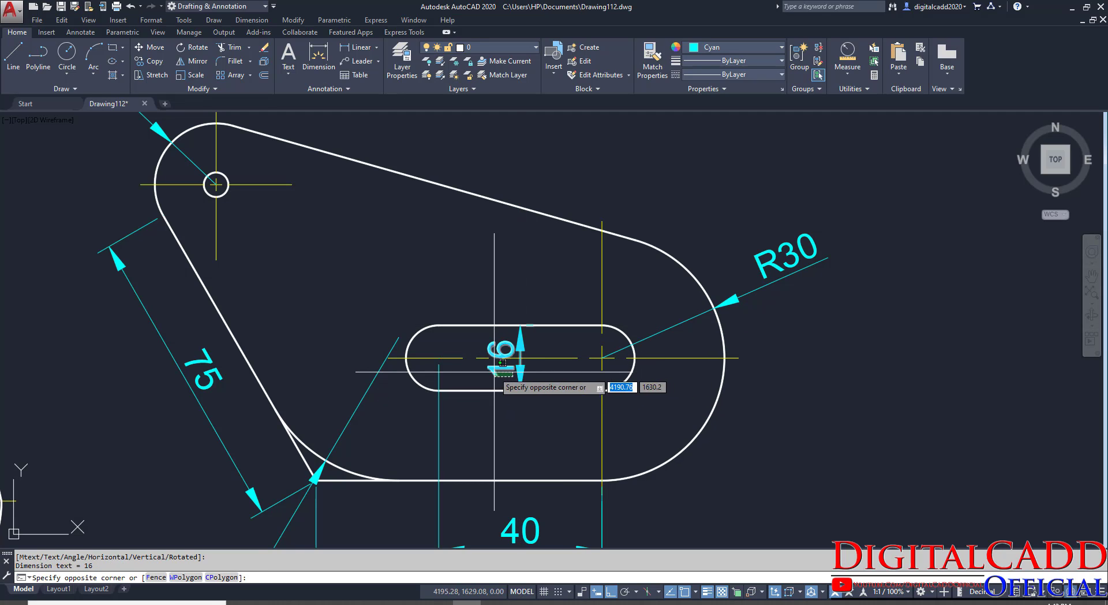
pyautogui.click(504, 359)
pyautogui.click(501, 357)
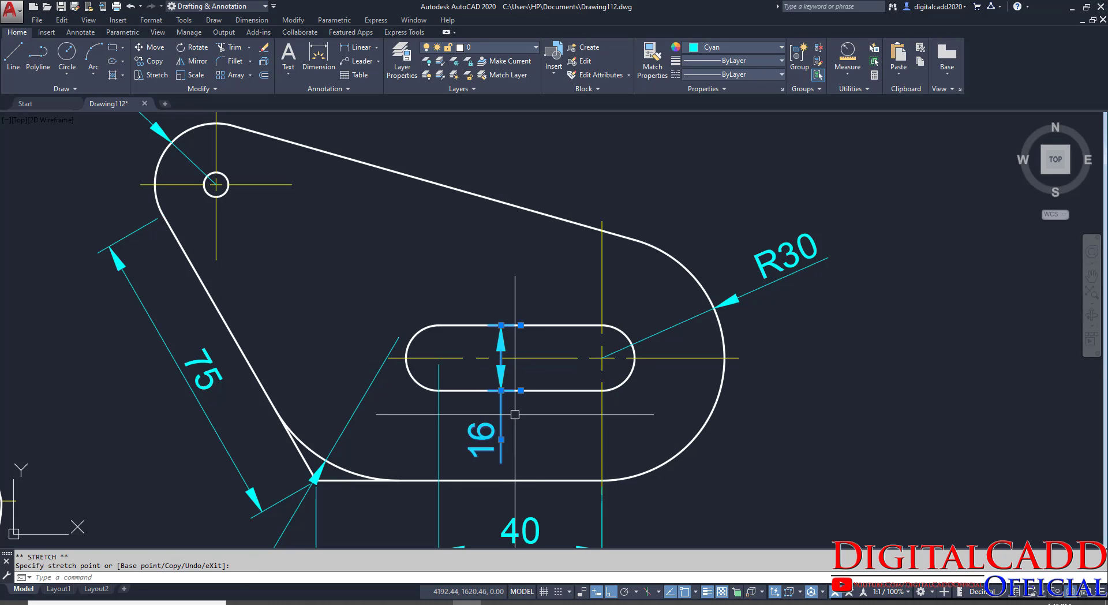
pyautogui.press('Escape')
# Step: Add a Ø6 diameter dimension to the small hole
pyautogui.scroll(-3, 506, 410)
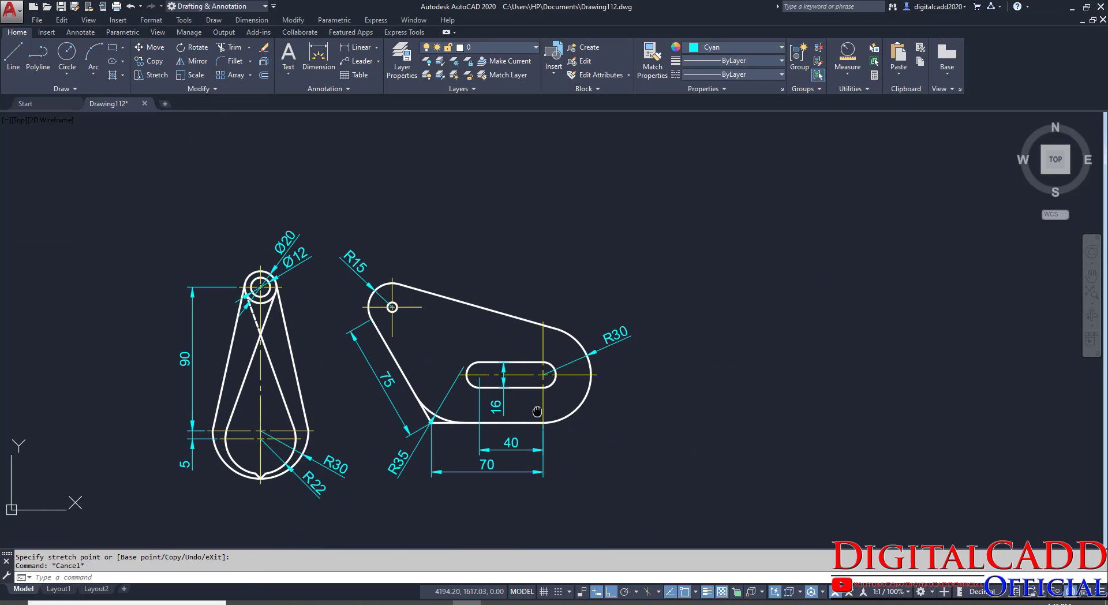
pyautogui.scroll(4, 389, 307)
pyautogui.click(376, 49)
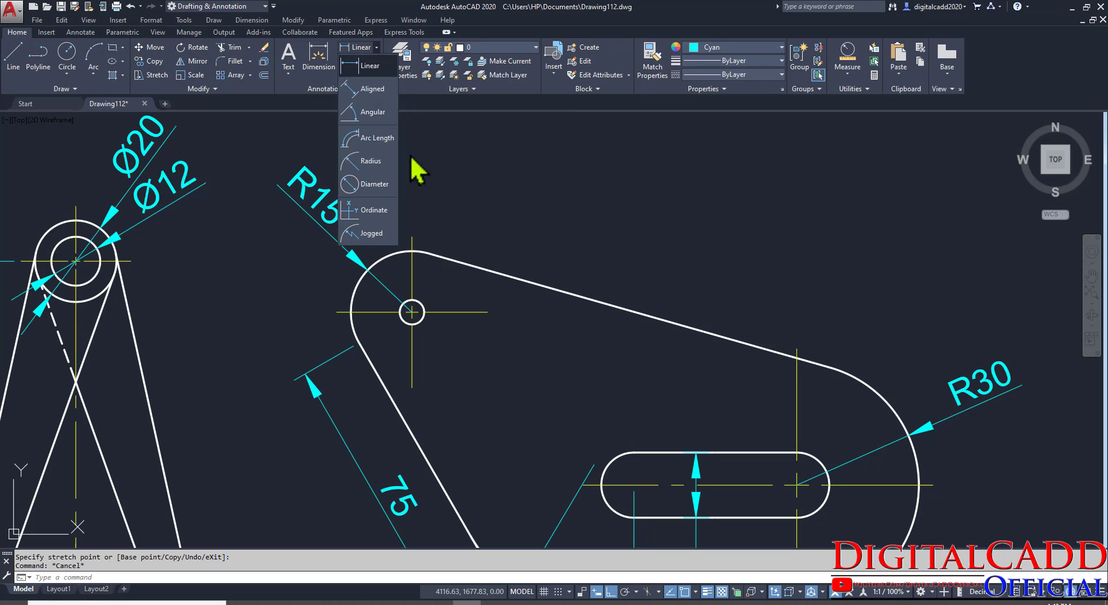
pyautogui.click(381, 184)
pyautogui.click(420, 300)
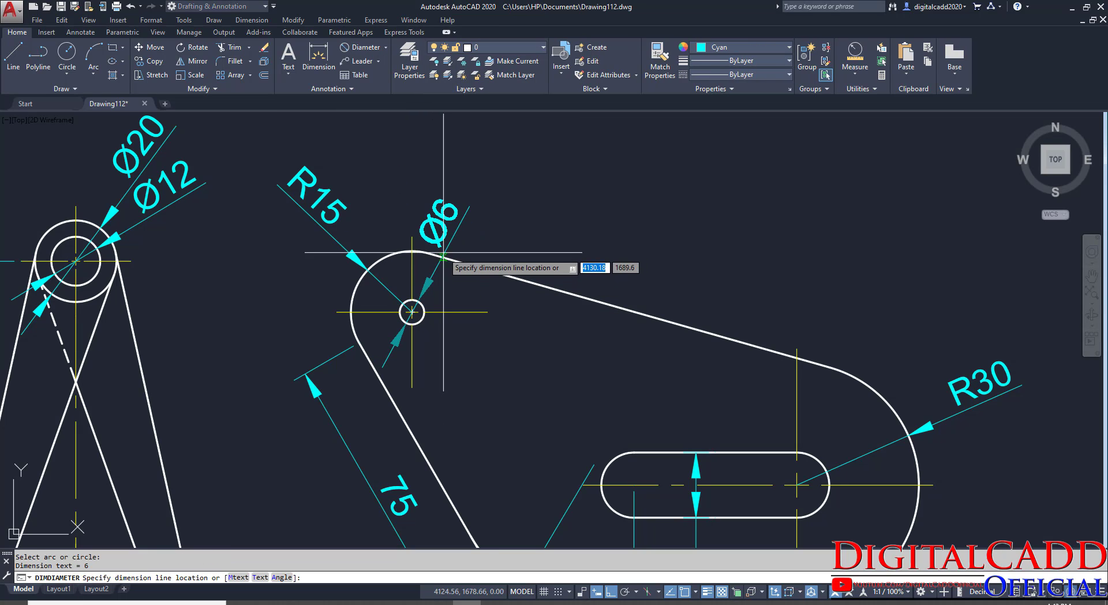
pyautogui.scroll(-4, 443, 262)
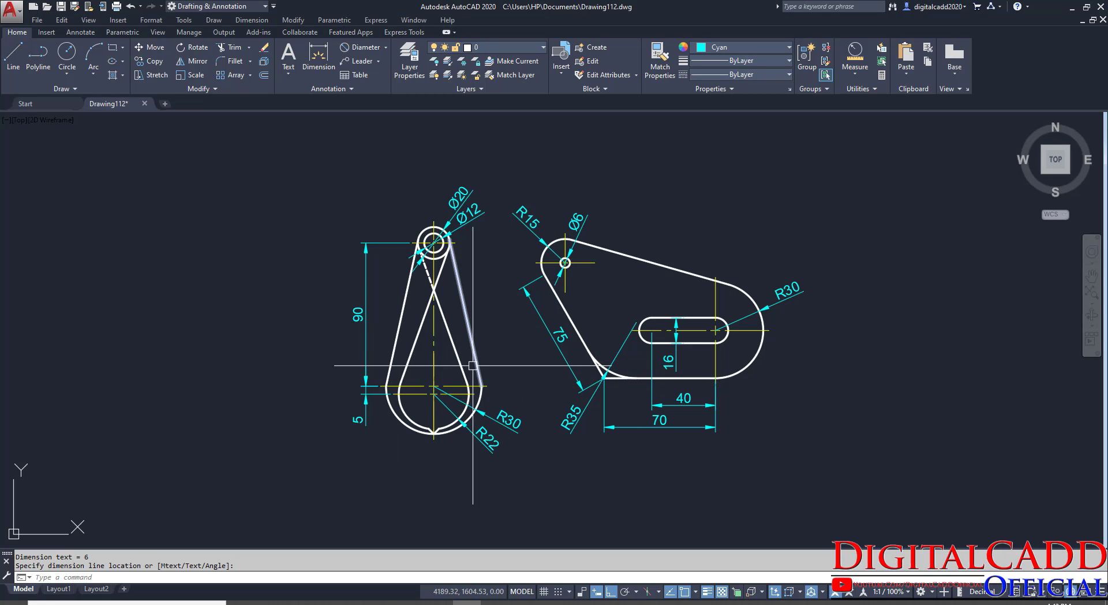
pyautogui.scroll(-3, 473, 364)
# Step: Copy the green dashed frame and 'EX:29 | 30' label around the new plates
pyautogui.moveTo(324, 340); pyautogui.dragTo(448, 323, button='middle')
pyautogui.click(425, 332)
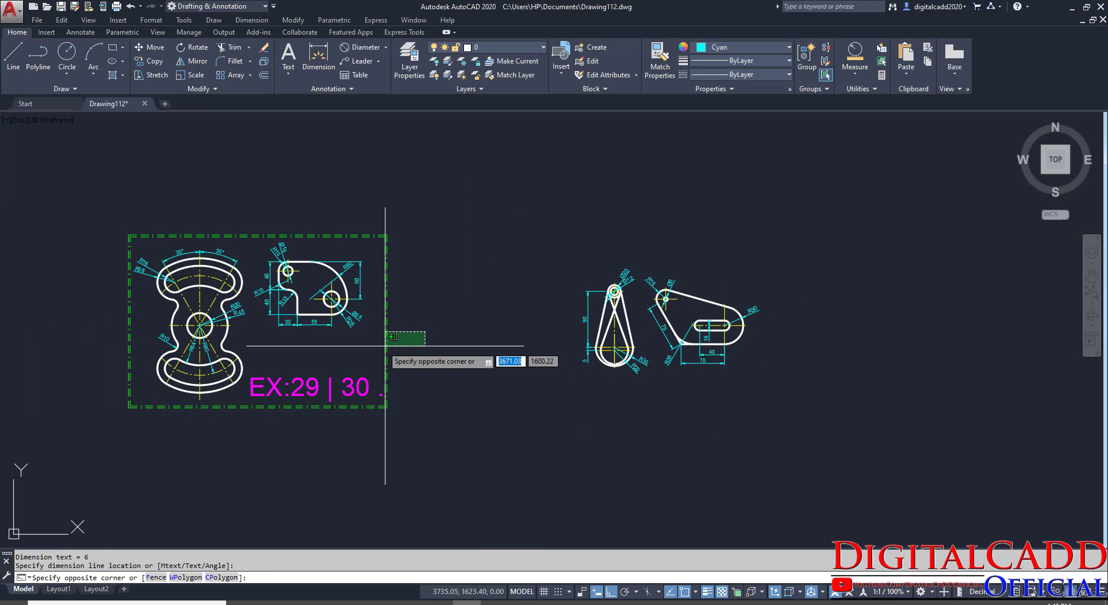
pyautogui.click(385, 346)
pyautogui.click(367, 385)
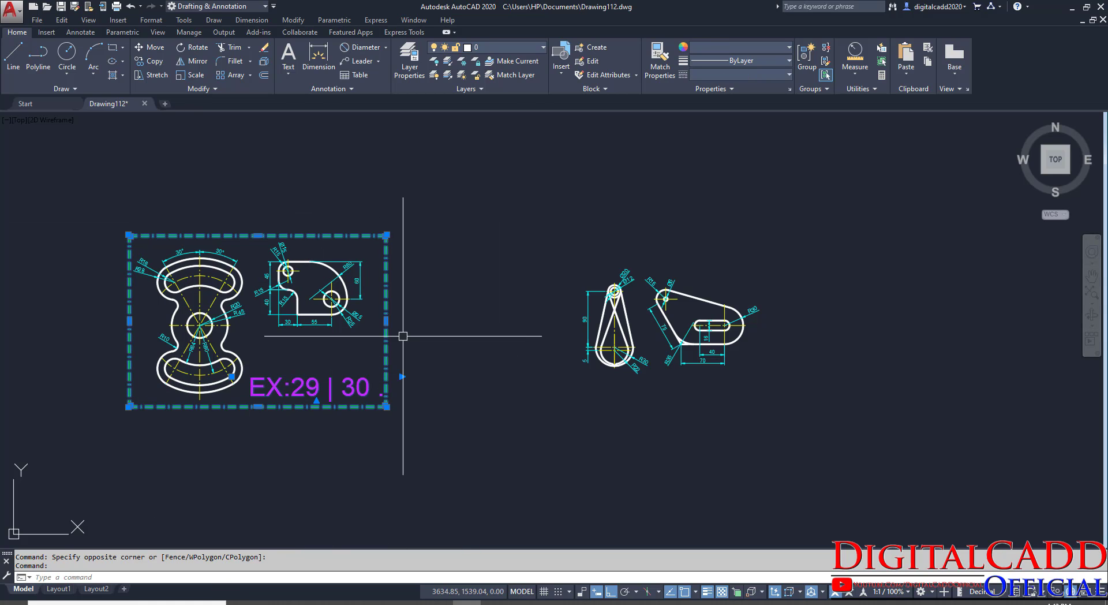
pyautogui.click(152, 61)
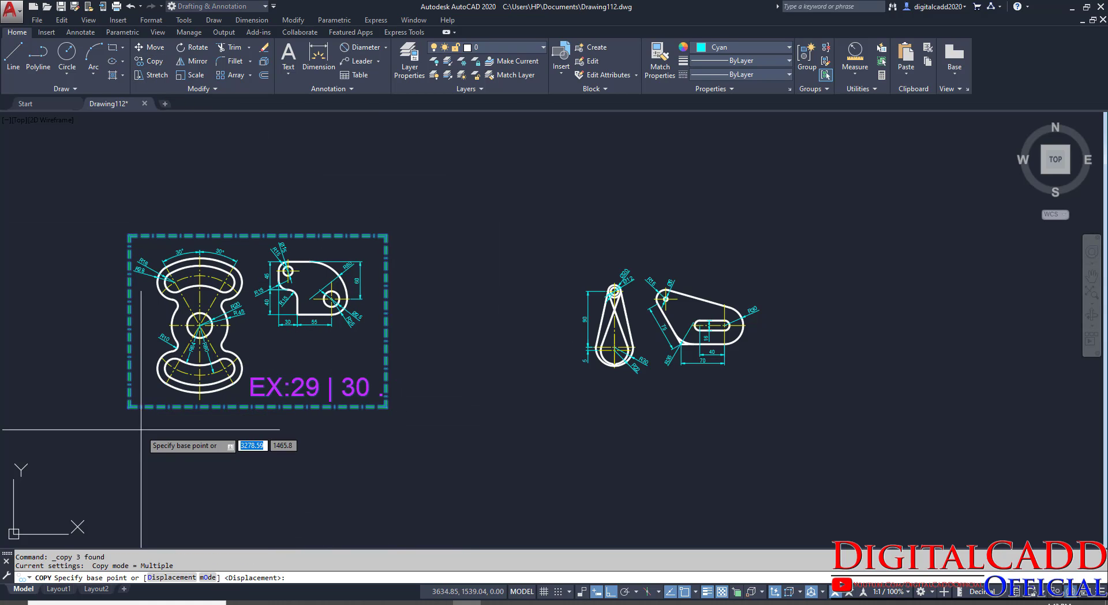
pyautogui.click(135, 416)
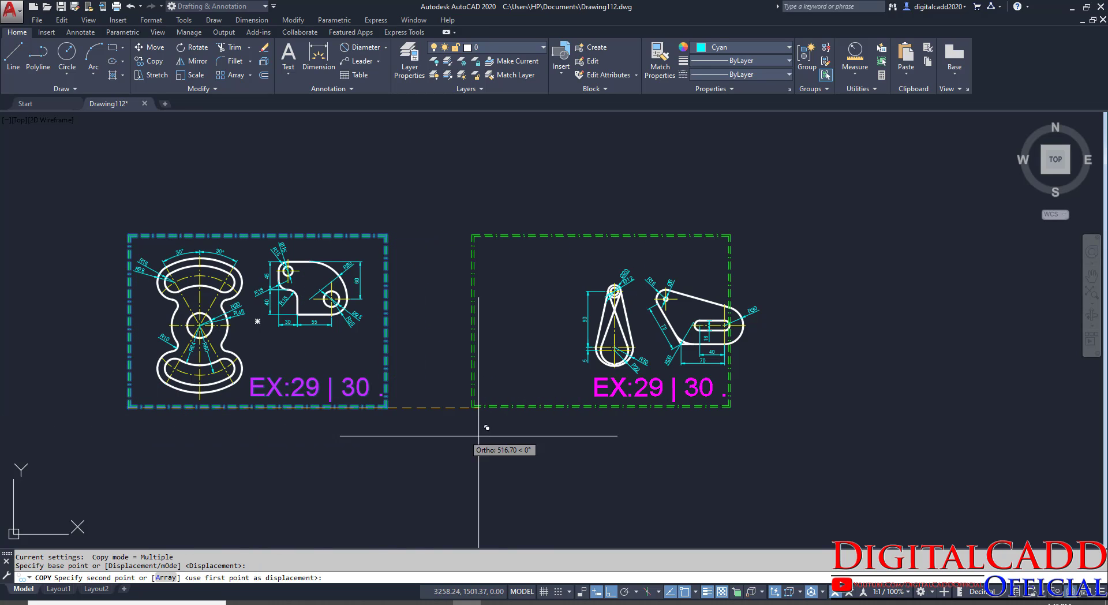
pyautogui.click(543, 457)
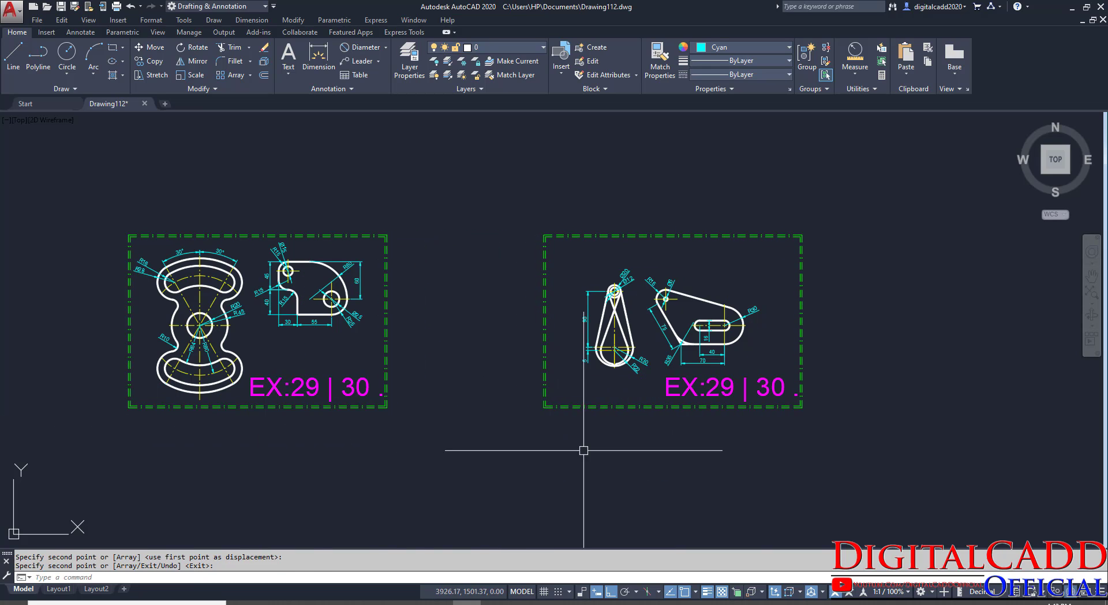
pyautogui.press('Return')
# Step: Move the right plate drawing higher inside the frame
pyautogui.scroll(5, 754, 316)
pyautogui.click(754, 195)
pyautogui.click(505, 431)
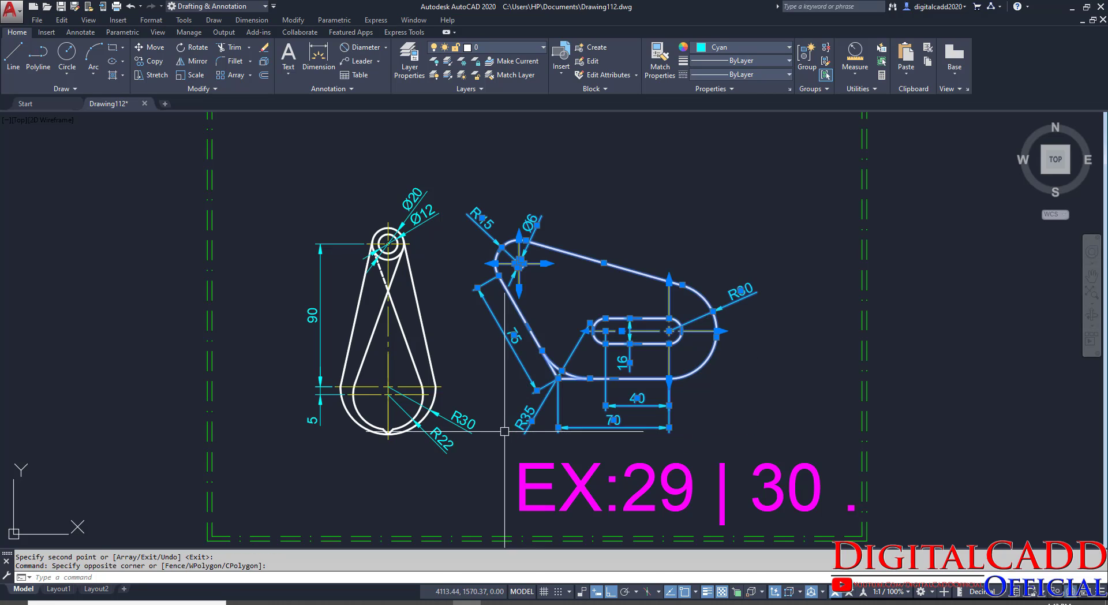
pyautogui.press('Return')
pyautogui.click(796, 400)
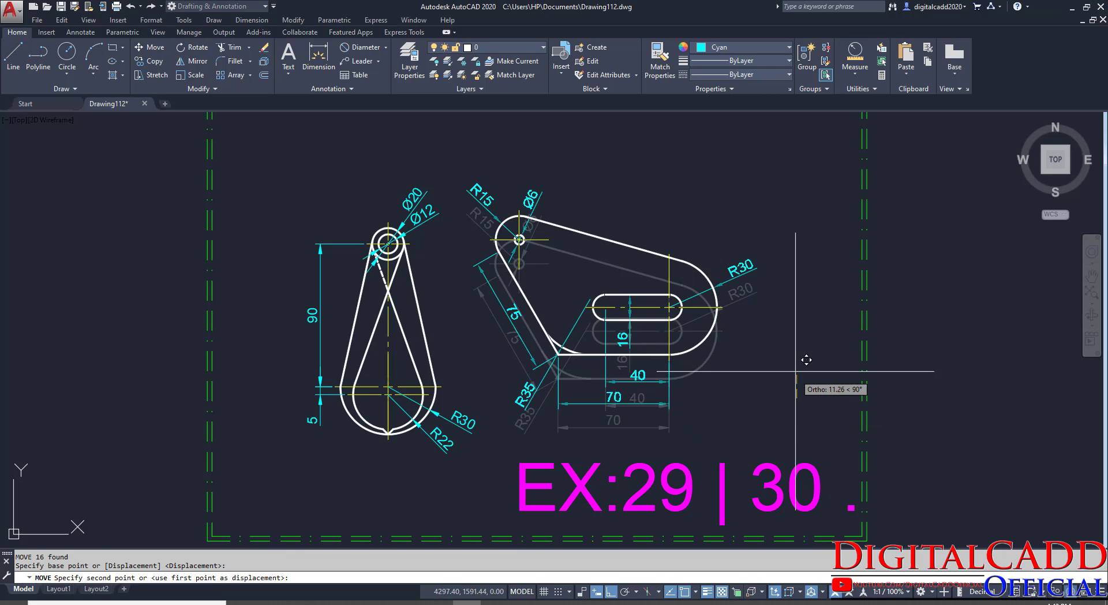
pyautogui.click(790, 306)
# Step: Move the left plate drawing higher inside the frame as well
pyautogui.moveTo(500, 329); pyautogui.dragTo(549, 419, button='middle')
pyautogui.press('Return')
pyautogui.click(500, 255)
pyautogui.click(341, 530)
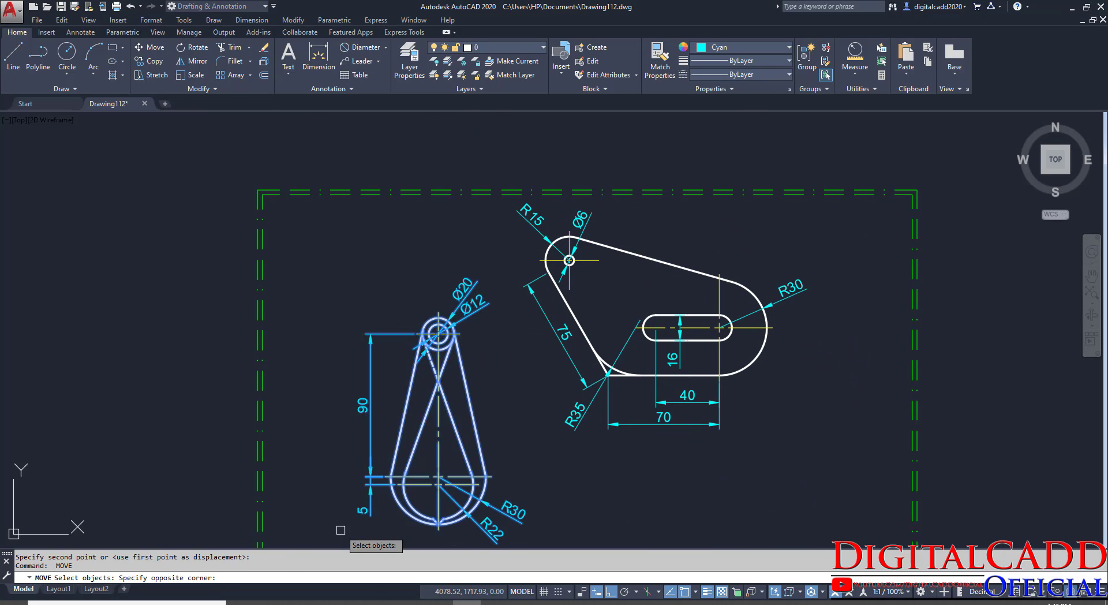
pyautogui.press('Return')
pyautogui.click(340, 458)
pyautogui.click(333, 394)
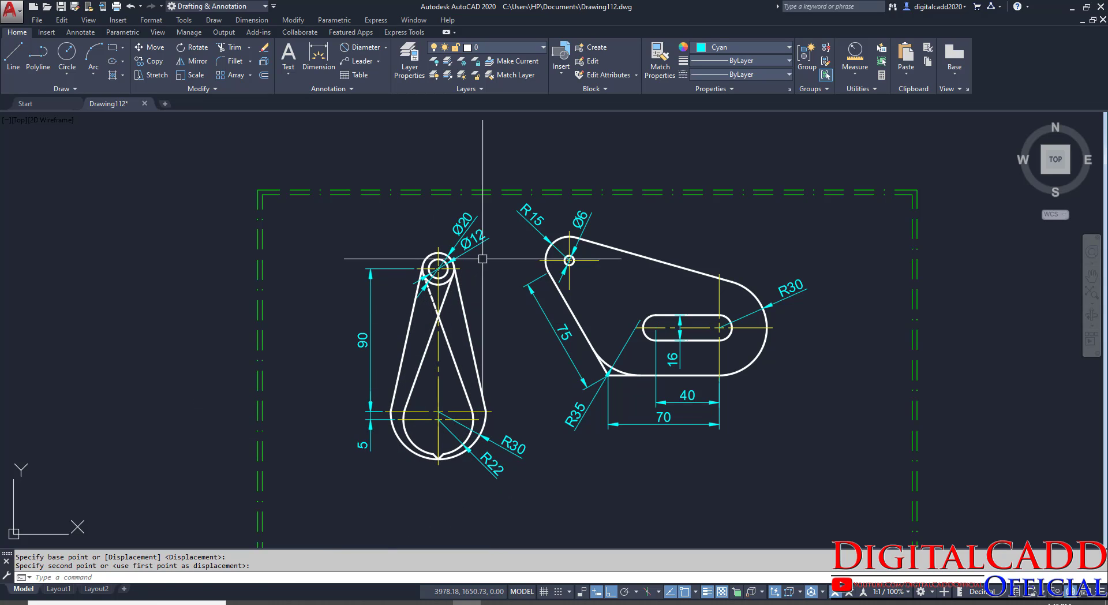
pyautogui.scroll(-4, 470, 324)
pyautogui.scroll(2, 532, 315)
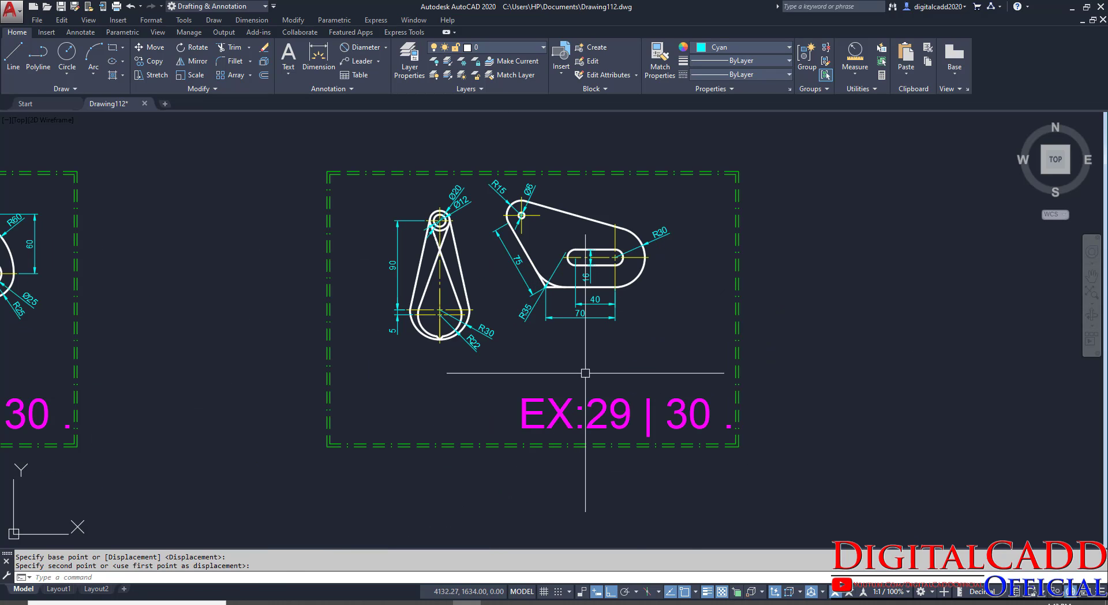
pyautogui.click(658, 413)
# Step: Move the magenta label up and slightly left within the frame
pyautogui.write('m')
pyautogui.press('Return')
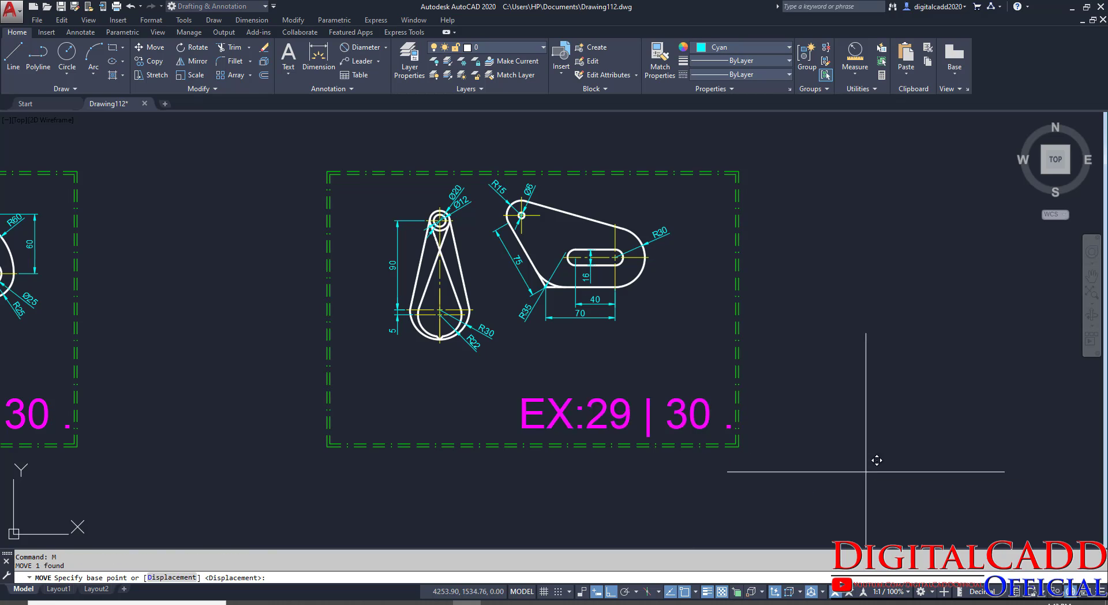
pyautogui.click(866, 470)
pyautogui.click(864, 411)
pyautogui.click(697, 356)
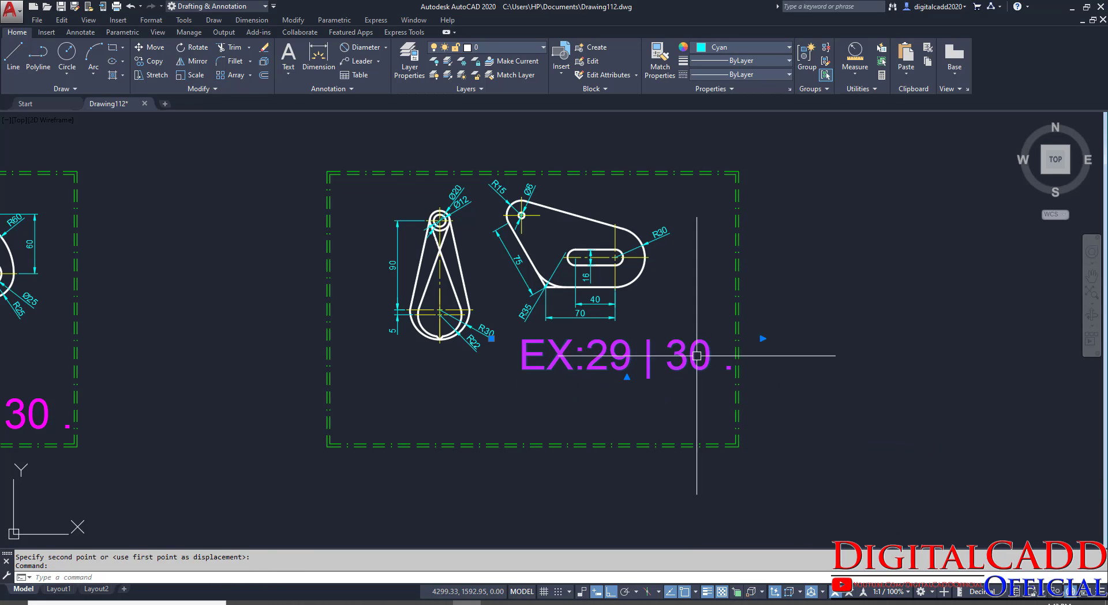
pyautogui.write('m')
pyautogui.press('Return')
pyautogui.click(875, 407)
pyautogui.click(852, 408)
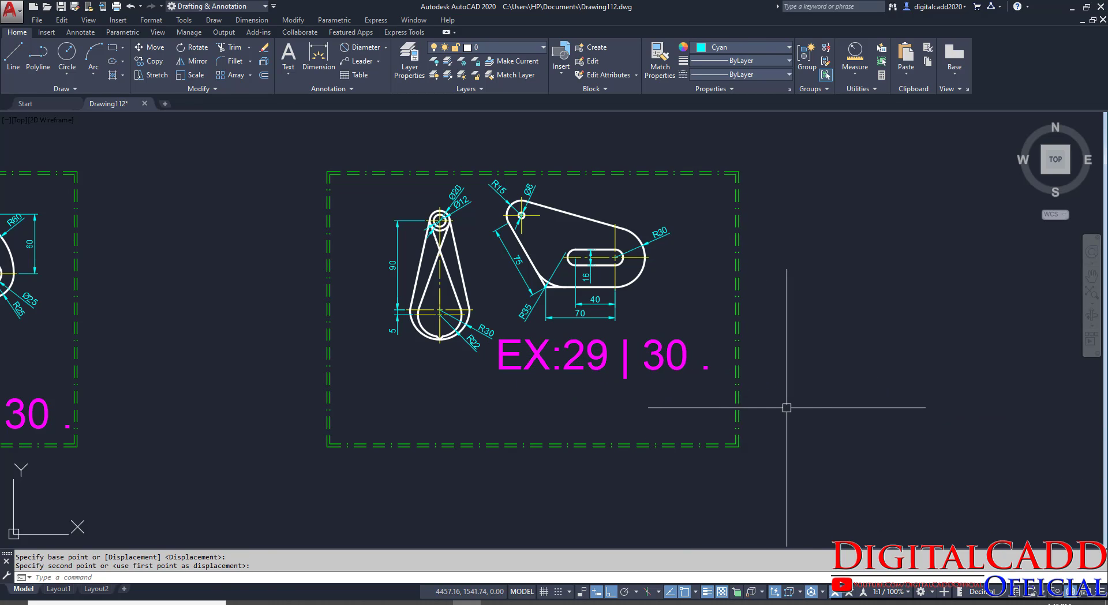
# Step: Stretch the frame's bottom edge up closer to the label
pyautogui.write('s')
pyautogui.press('Return')
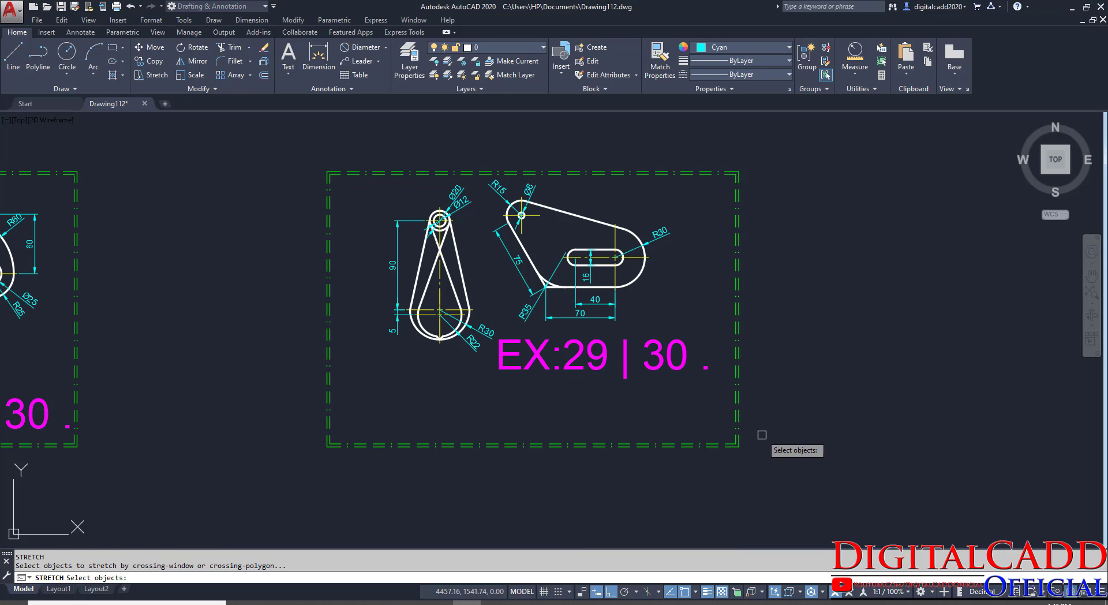
pyautogui.click(780, 421)
pyautogui.click(305, 481)
pyautogui.press('Return')
pyautogui.click(839, 496)
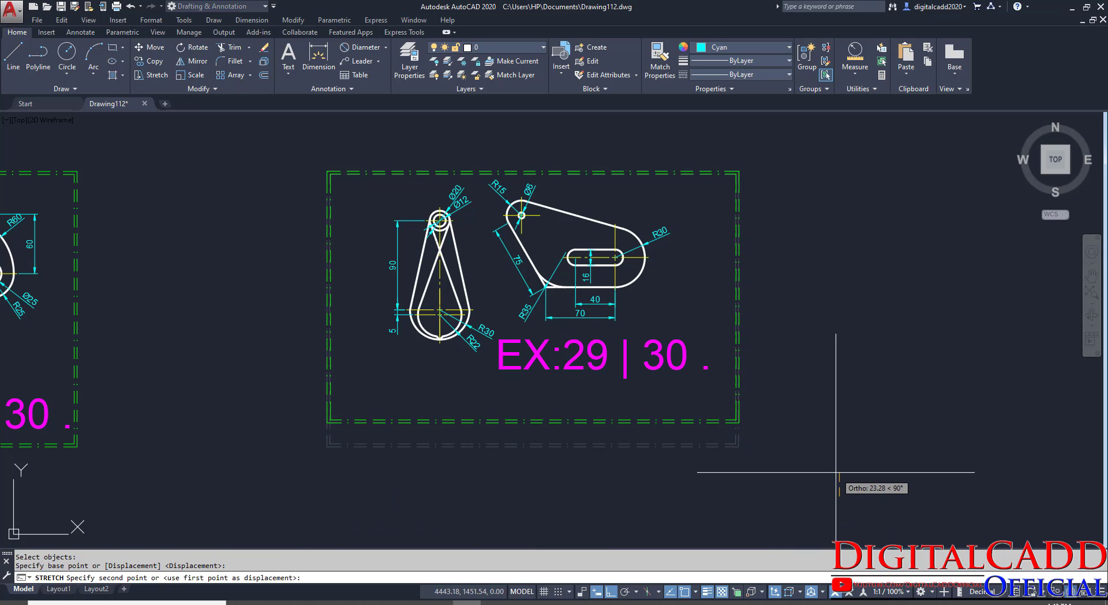
pyautogui.click(838, 447)
# Step: Stretch the frame's right edge inward
pyautogui.press('Return')
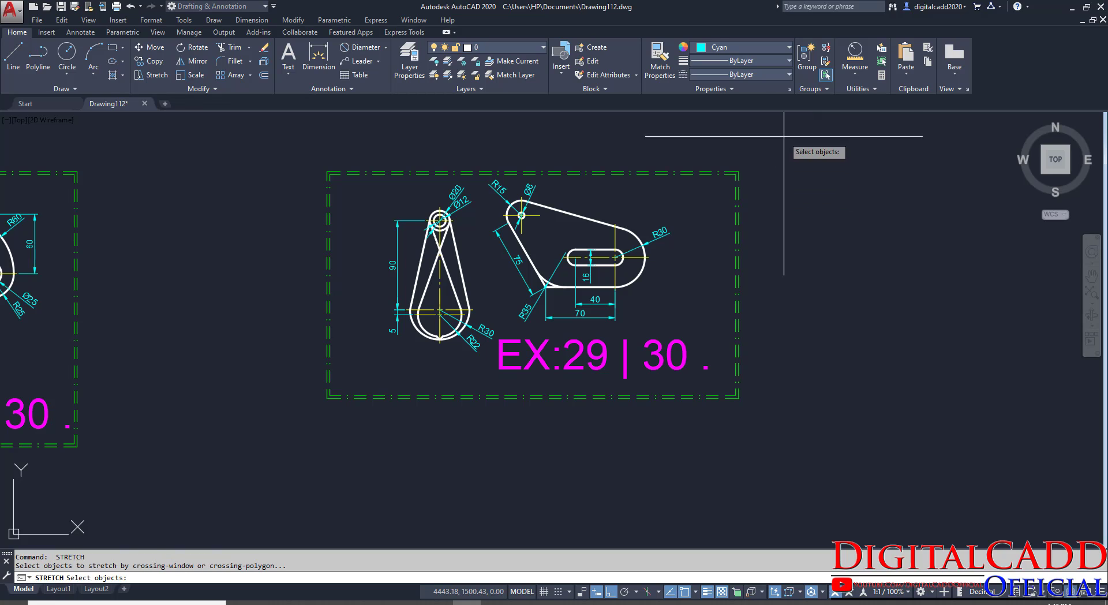
pyautogui.click(787, 137)
pyautogui.click(734, 454)
pyautogui.press('Return')
pyautogui.click(826, 477)
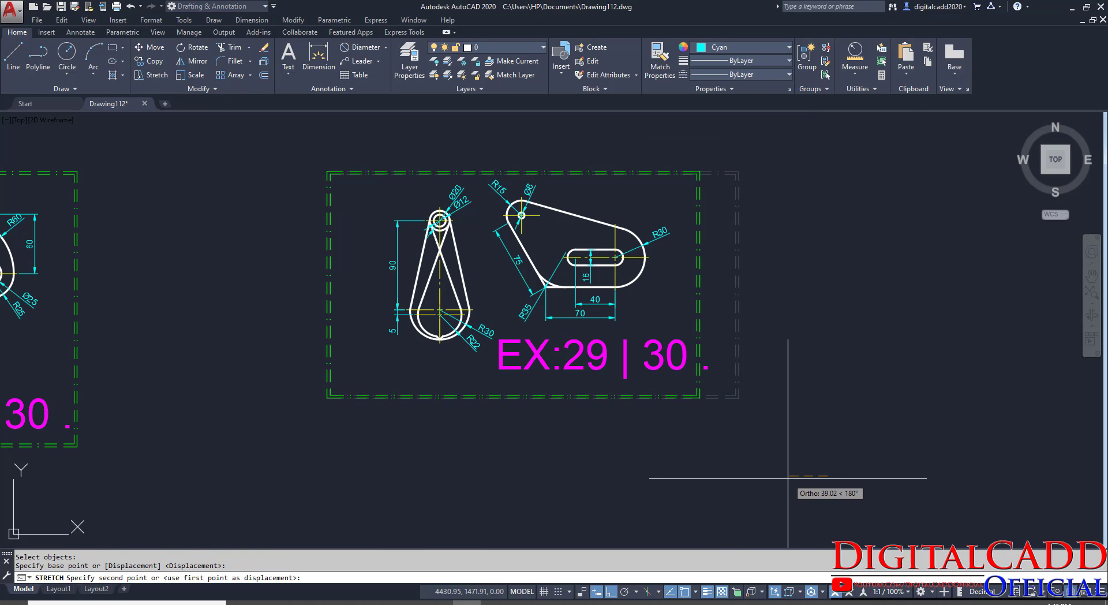
pyautogui.click(777, 476)
# Step: Stretch the frame's left edge inward toward the drawings
pyautogui.press('Return')
pyautogui.click(346, 137)
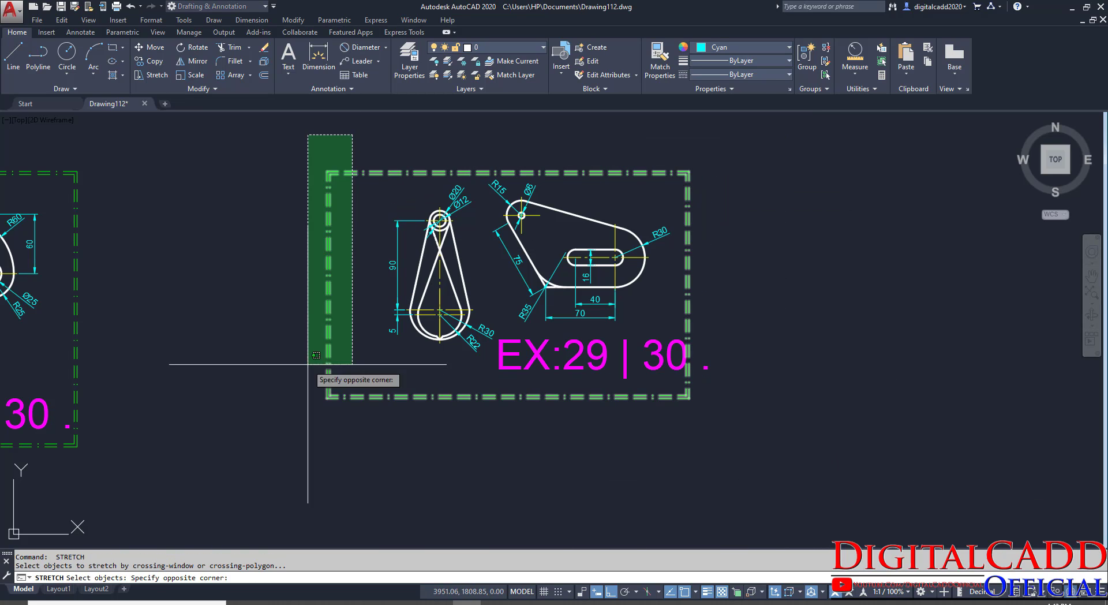
pyautogui.click(316, 397)
pyautogui.press('Return')
pyautogui.click(329, 446)
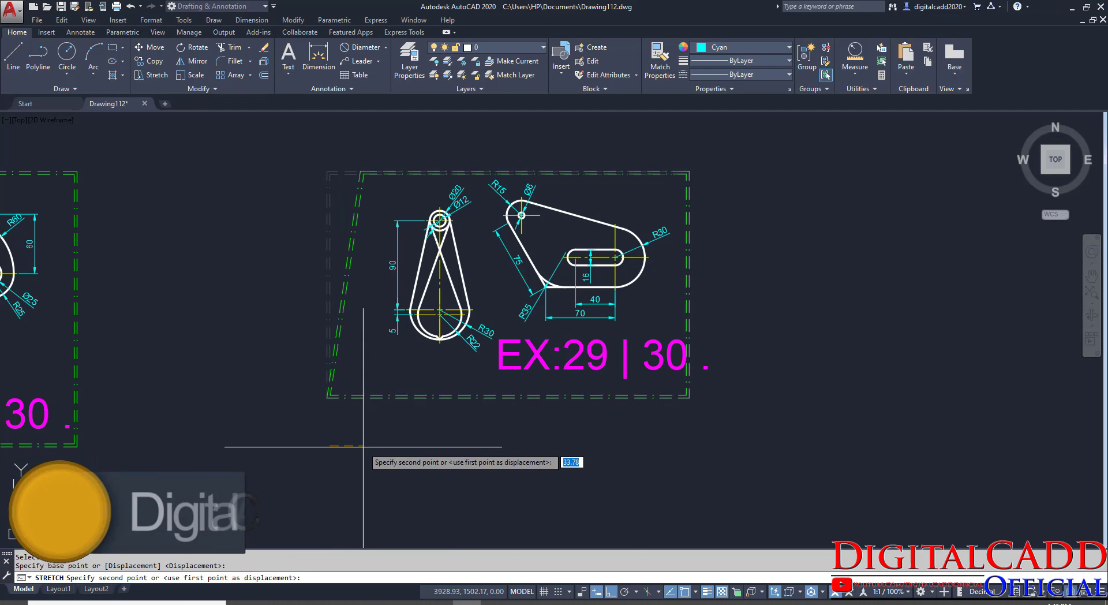
pyautogui.press('Escape')
pyautogui.press('Return')
pyautogui.click(343, 128)
pyautogui.click(268, 437)
pyautogui.press('Return')
pyautogui.click(293, 437)
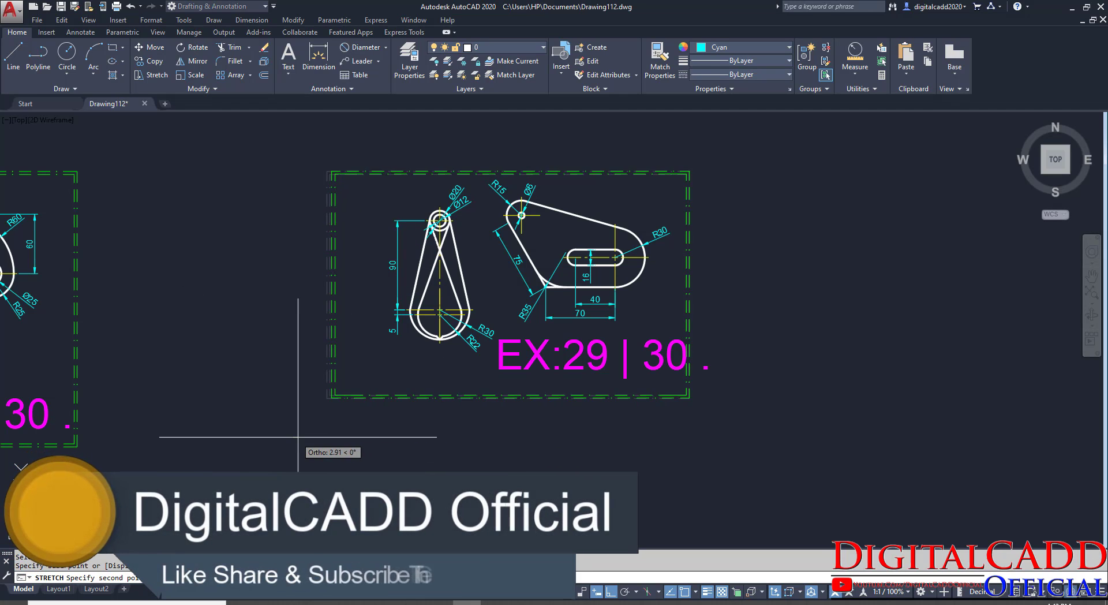
pyautogui.click(691, 324)
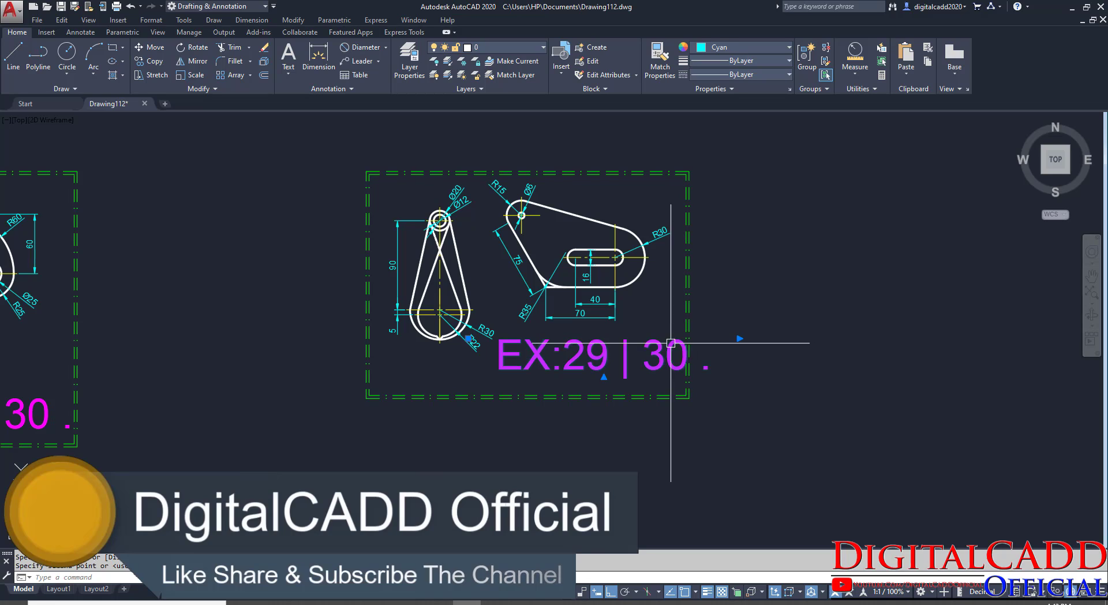
# Step: Centre the magenta label below the drawings
pyautogui.click(663, 353)
pyautogui.moveTo(667, 352); pyautogui.dragTo(648, 370)
pyautogui.scroll(2, 657, 372)
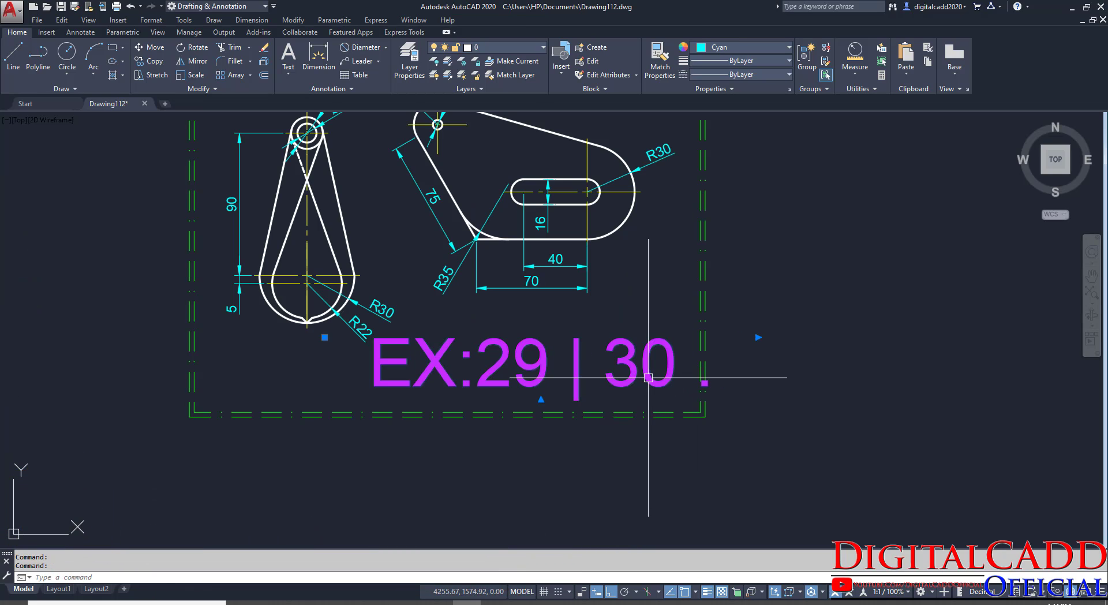
# Step: Remove the extra space before the period and set the label's text height to 20
pyautogui.doubleClick(658, 372)
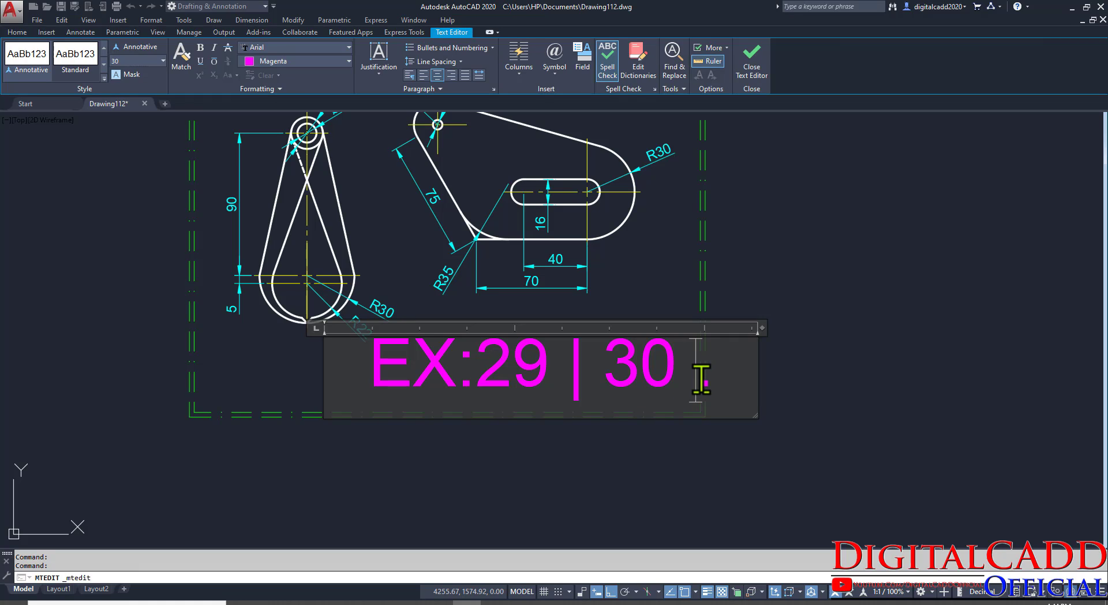
pyautogui.press('BackSpace')
pyautogui.moveTo(721, 385); pyautogui.dragTo(374, 349)
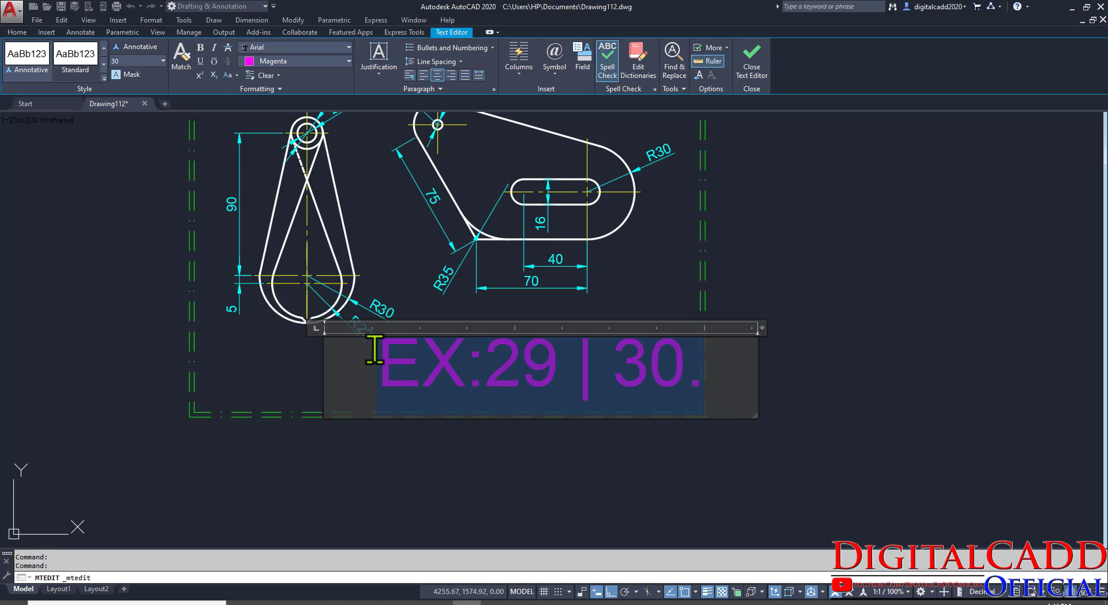
pyautogui.write('20')
pyautogui.press('Return')
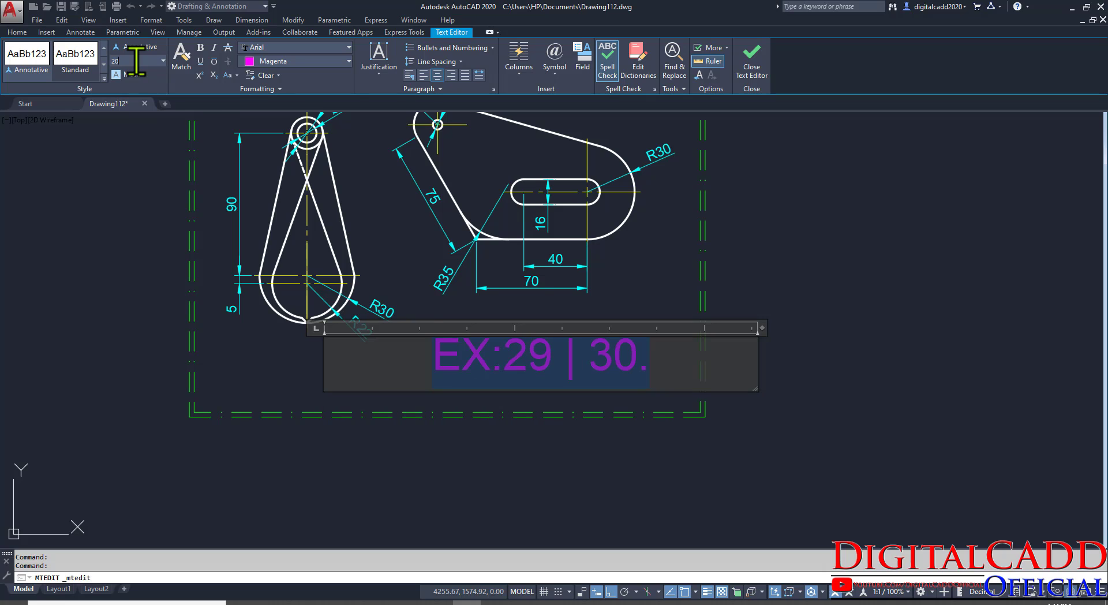
pyautogui.click(791, 253)
pyautogui.moveTo(663, 291); pyautogui.dragTo(679, 372, button='middle')
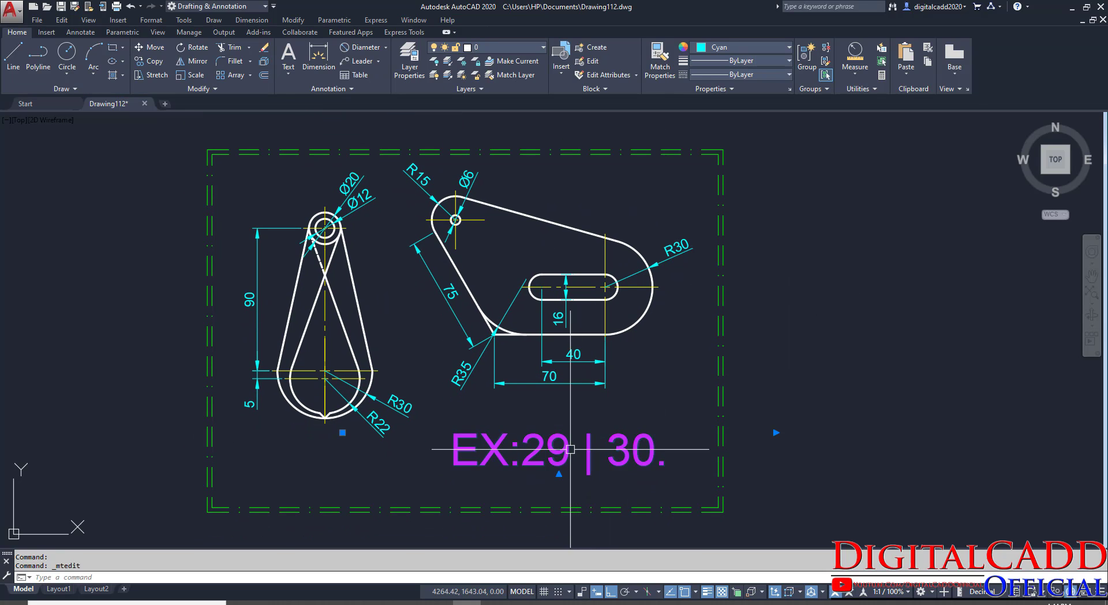
# Step: Change the label numbers so it reads 'EX:33 | 34.'
pyautogui.doubleClick(547, 461)
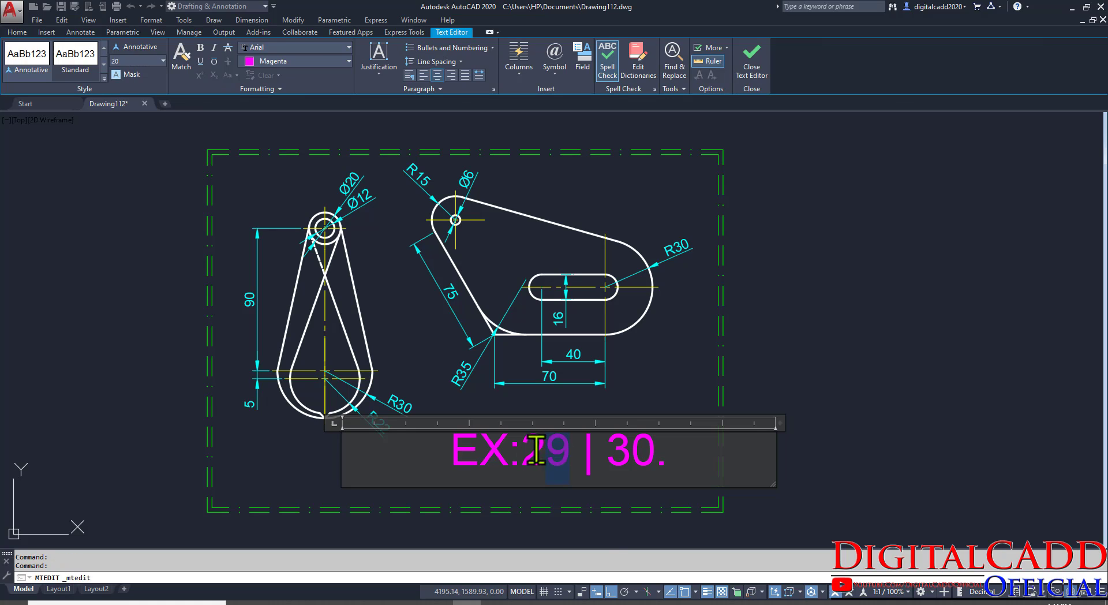
pyautogui.write('33')
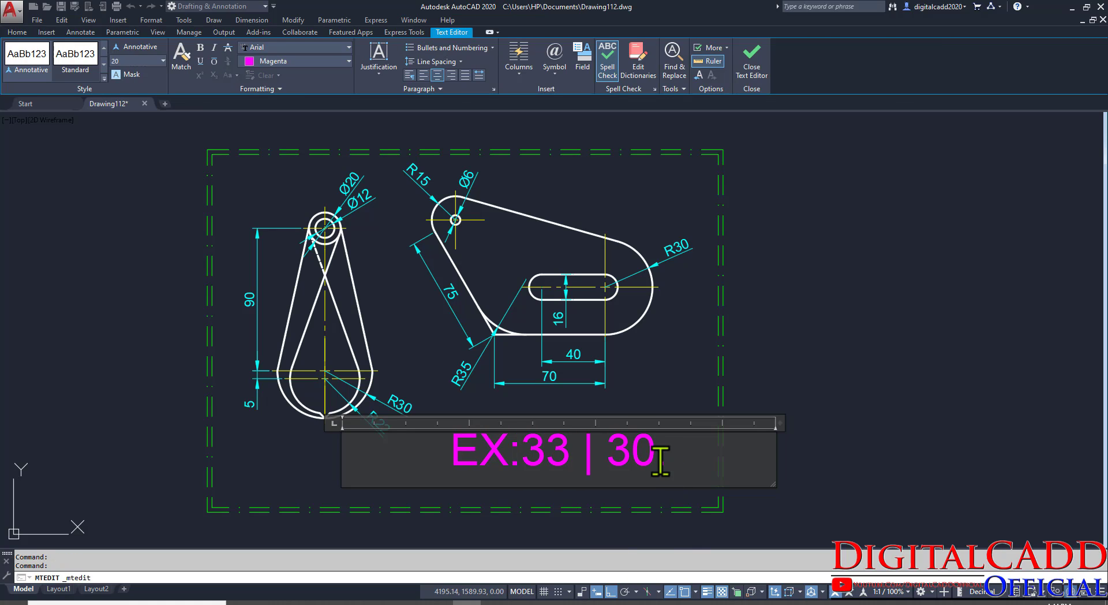
pyautogui.write('4.')
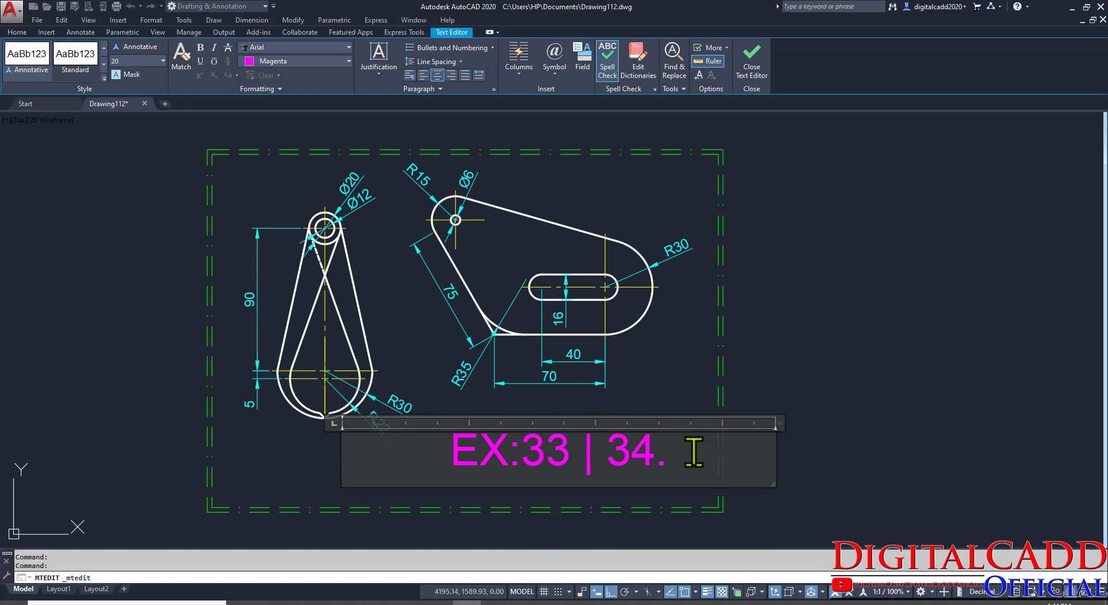
pyautogui.click(798, 353)
pyautogui.moveTo(510, 425); pyautogui.dragTo(602, 433, button='middle')
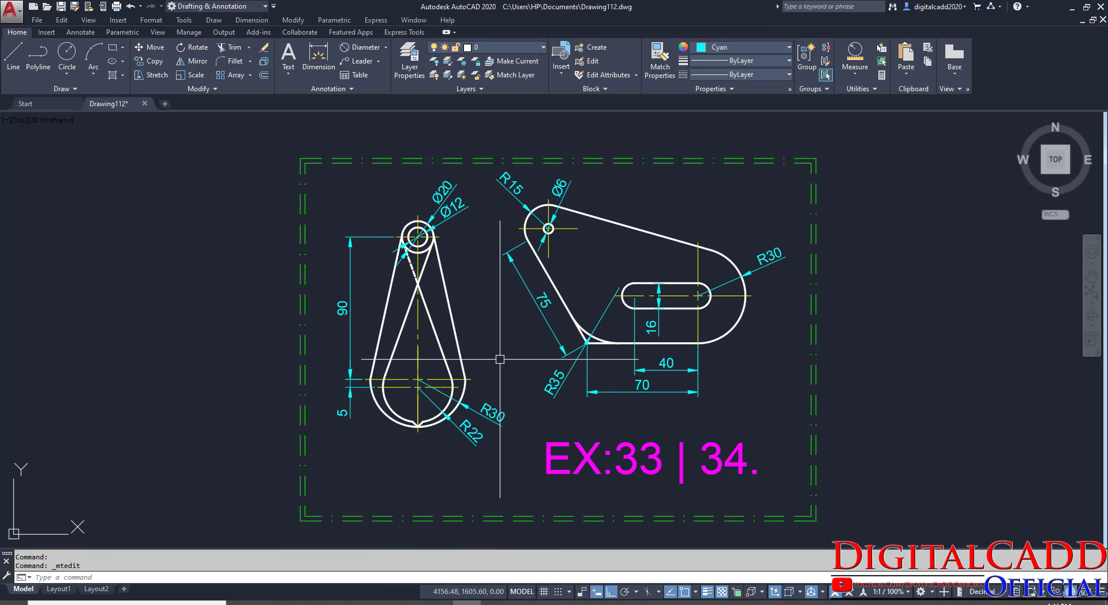
pyautogui.moveTo(500, 359); pyautogui.dragTo(463, 351, button='middle')
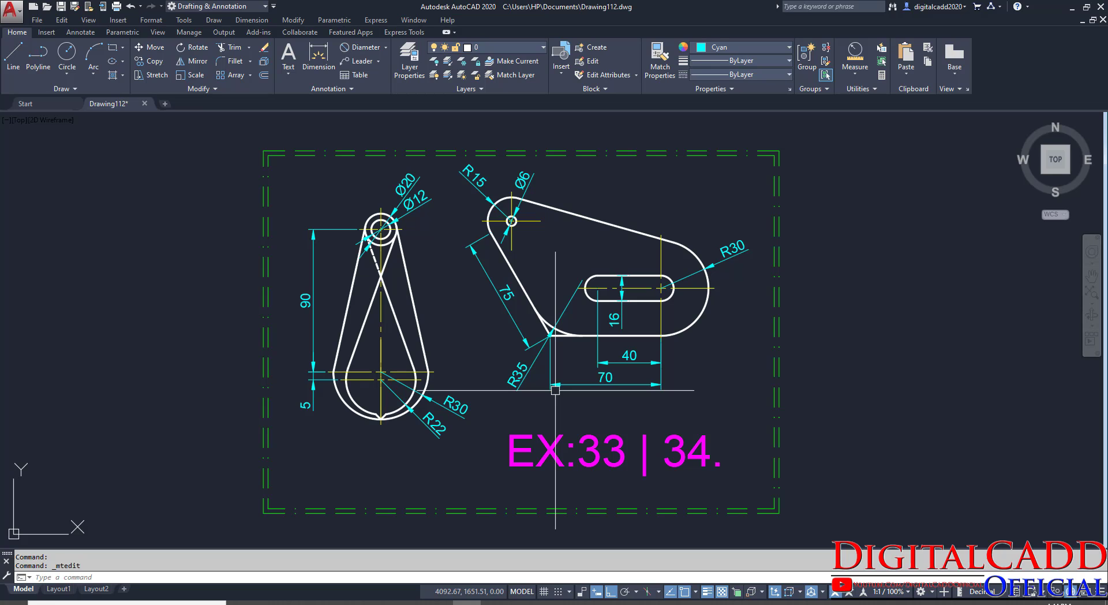